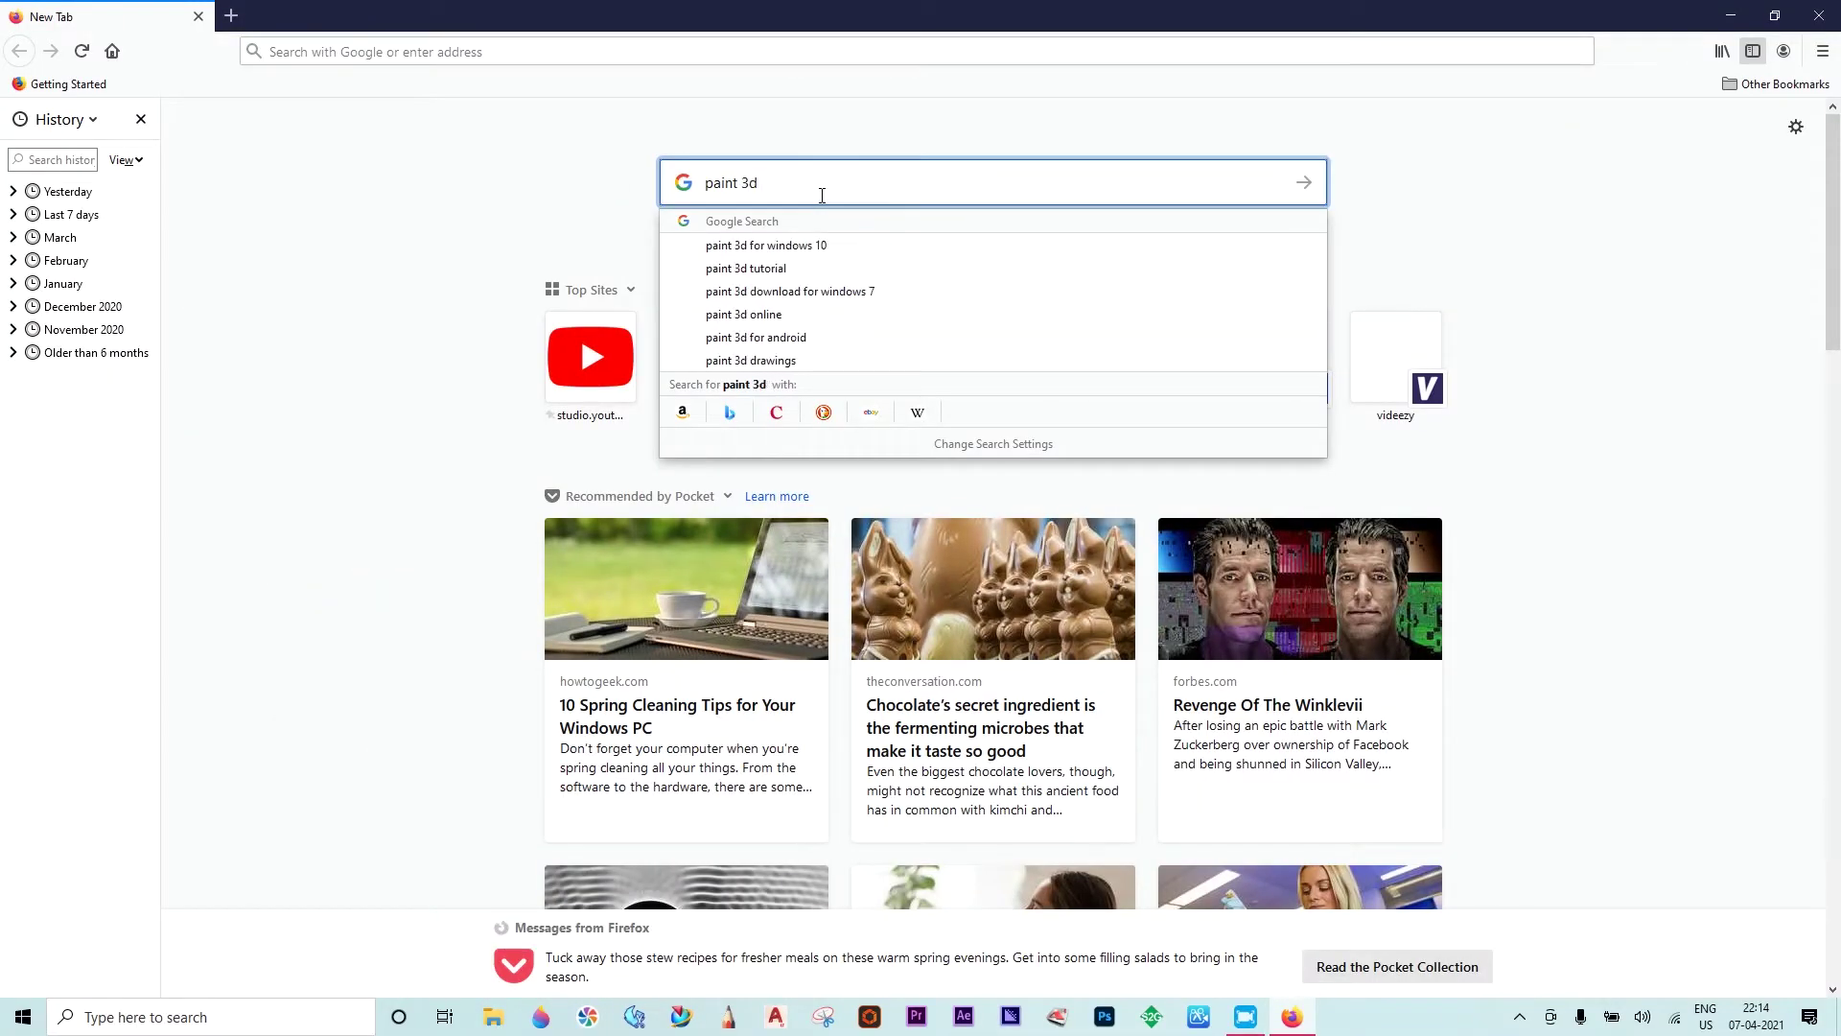
Search Google Images for 'paint 3d logo' and save the Paint 3D logo.
key("Return")
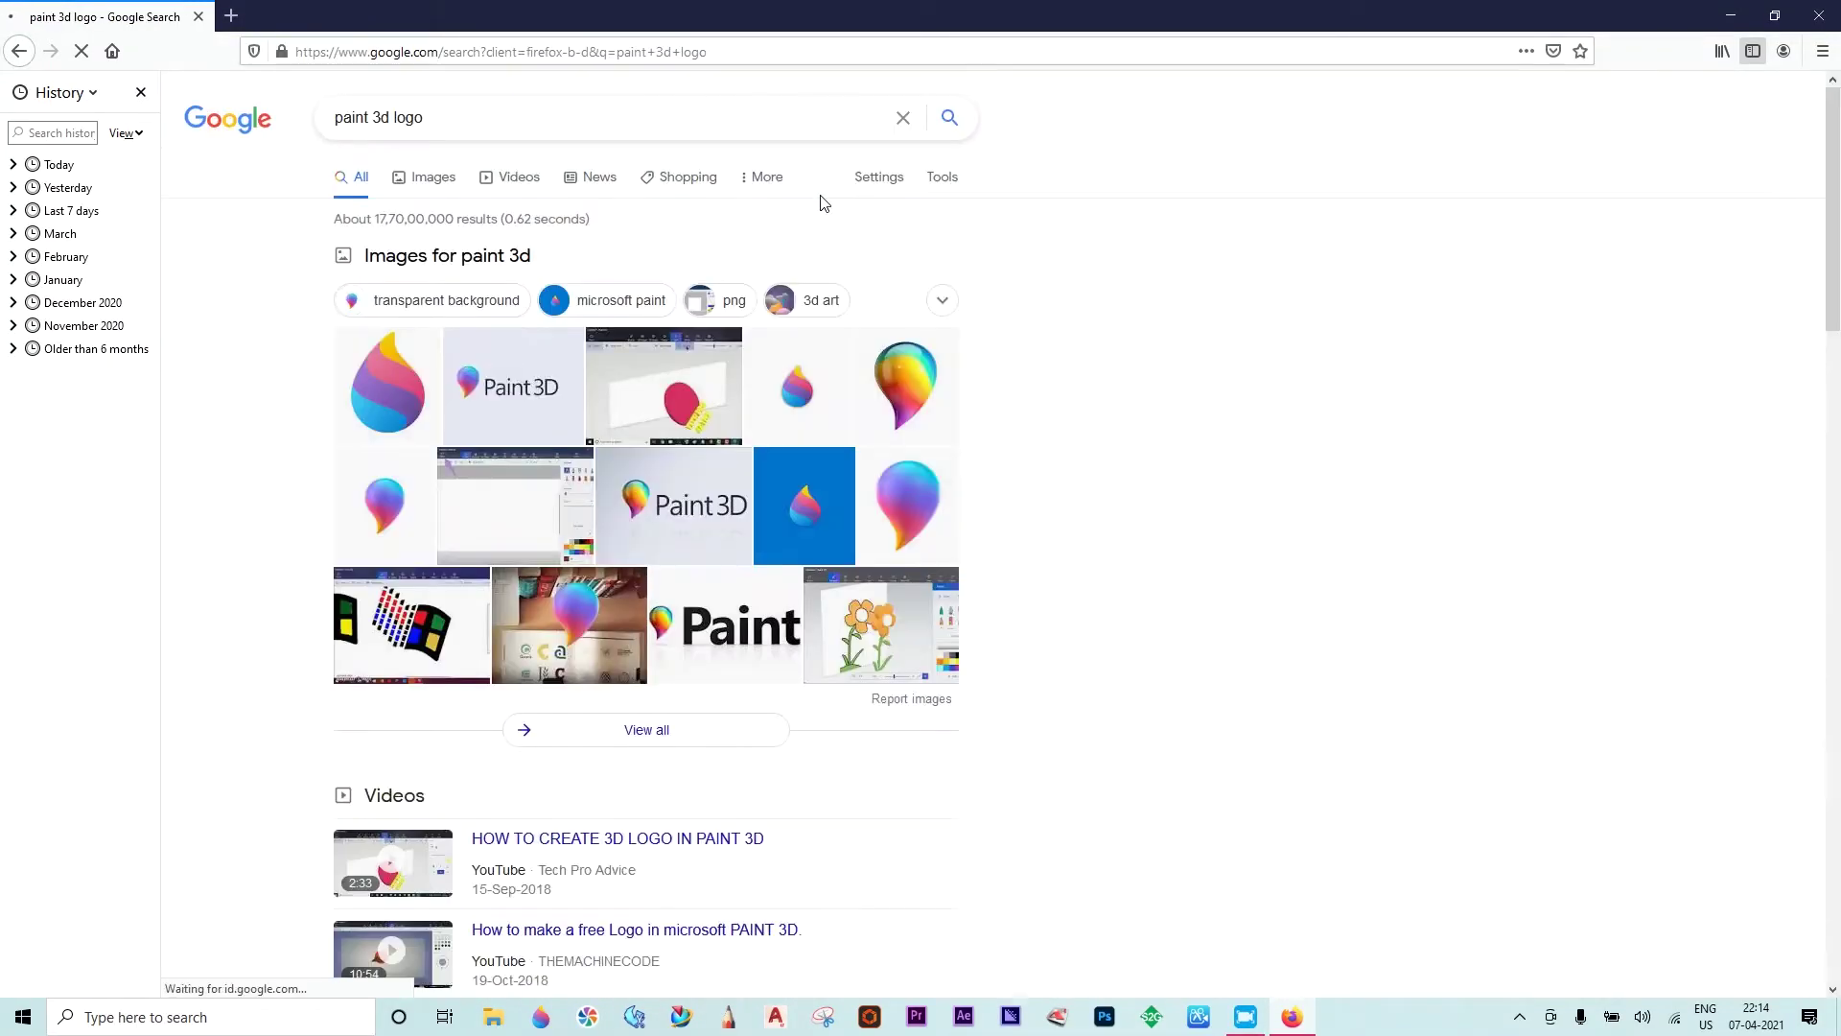
left_click(403, 403)
left_click(243, 393)
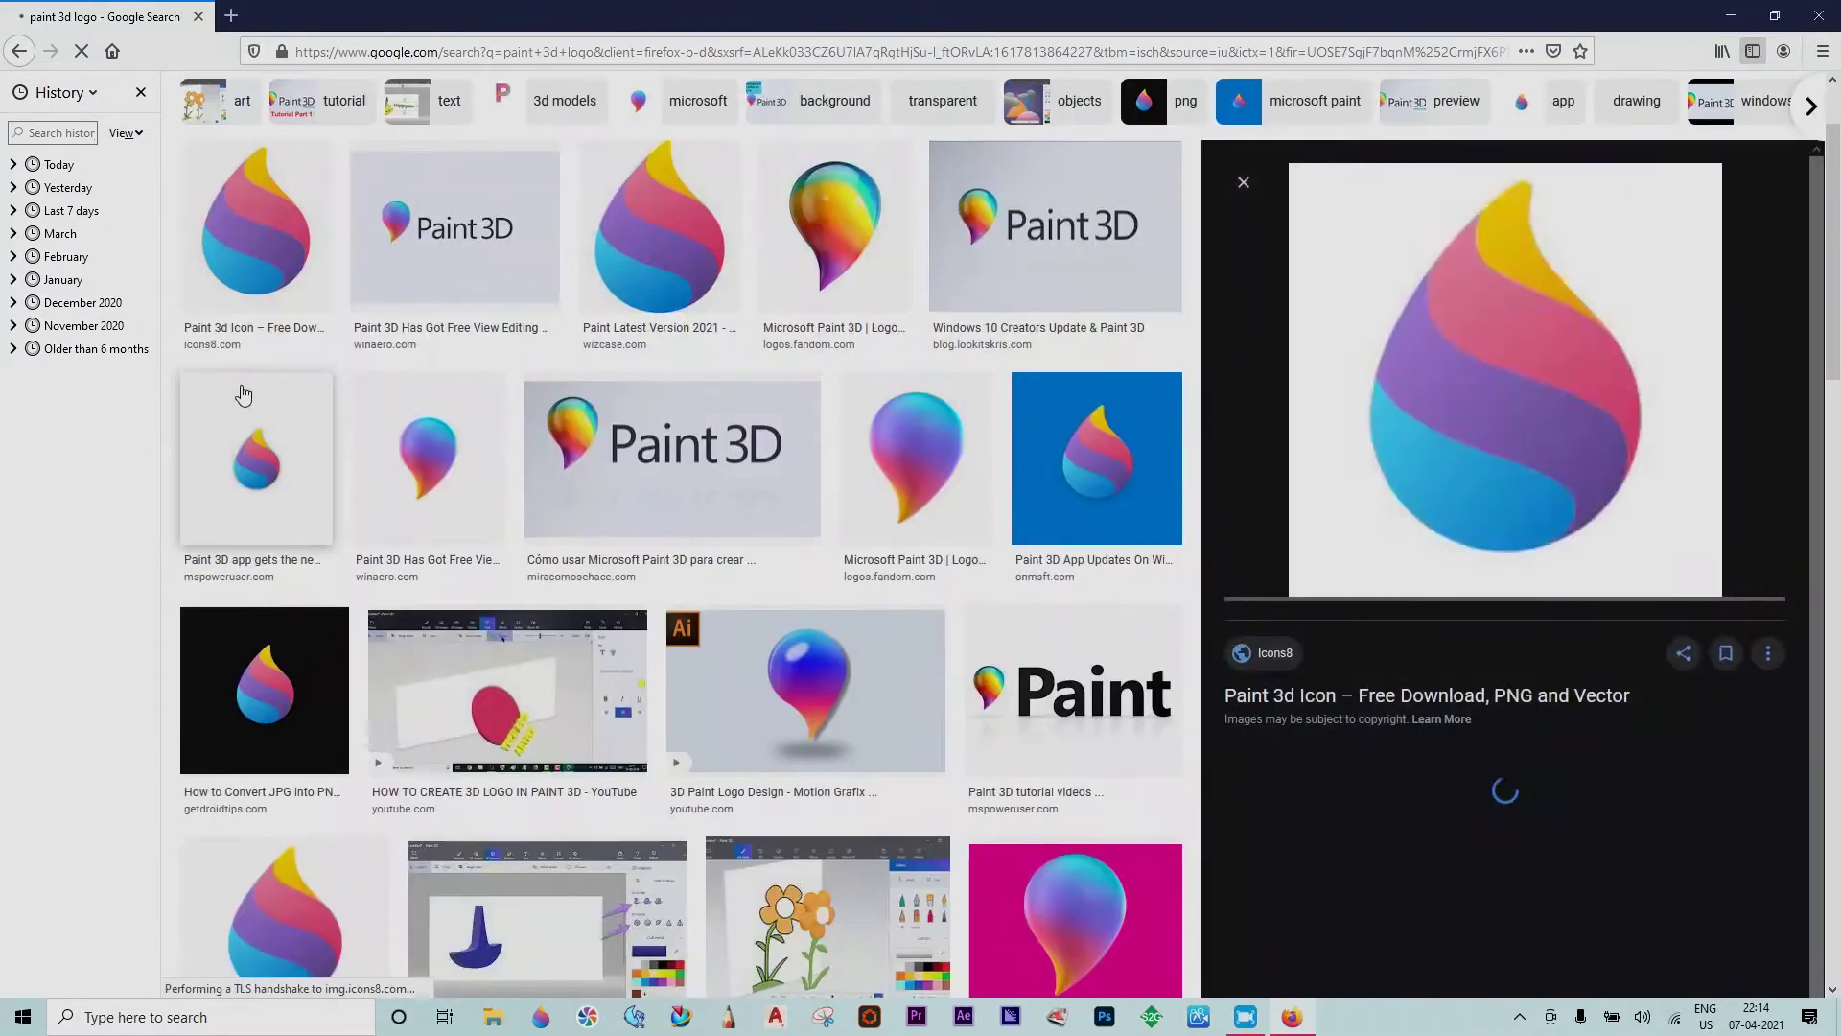
left_click(649, 283)
right_click(1466, 288)
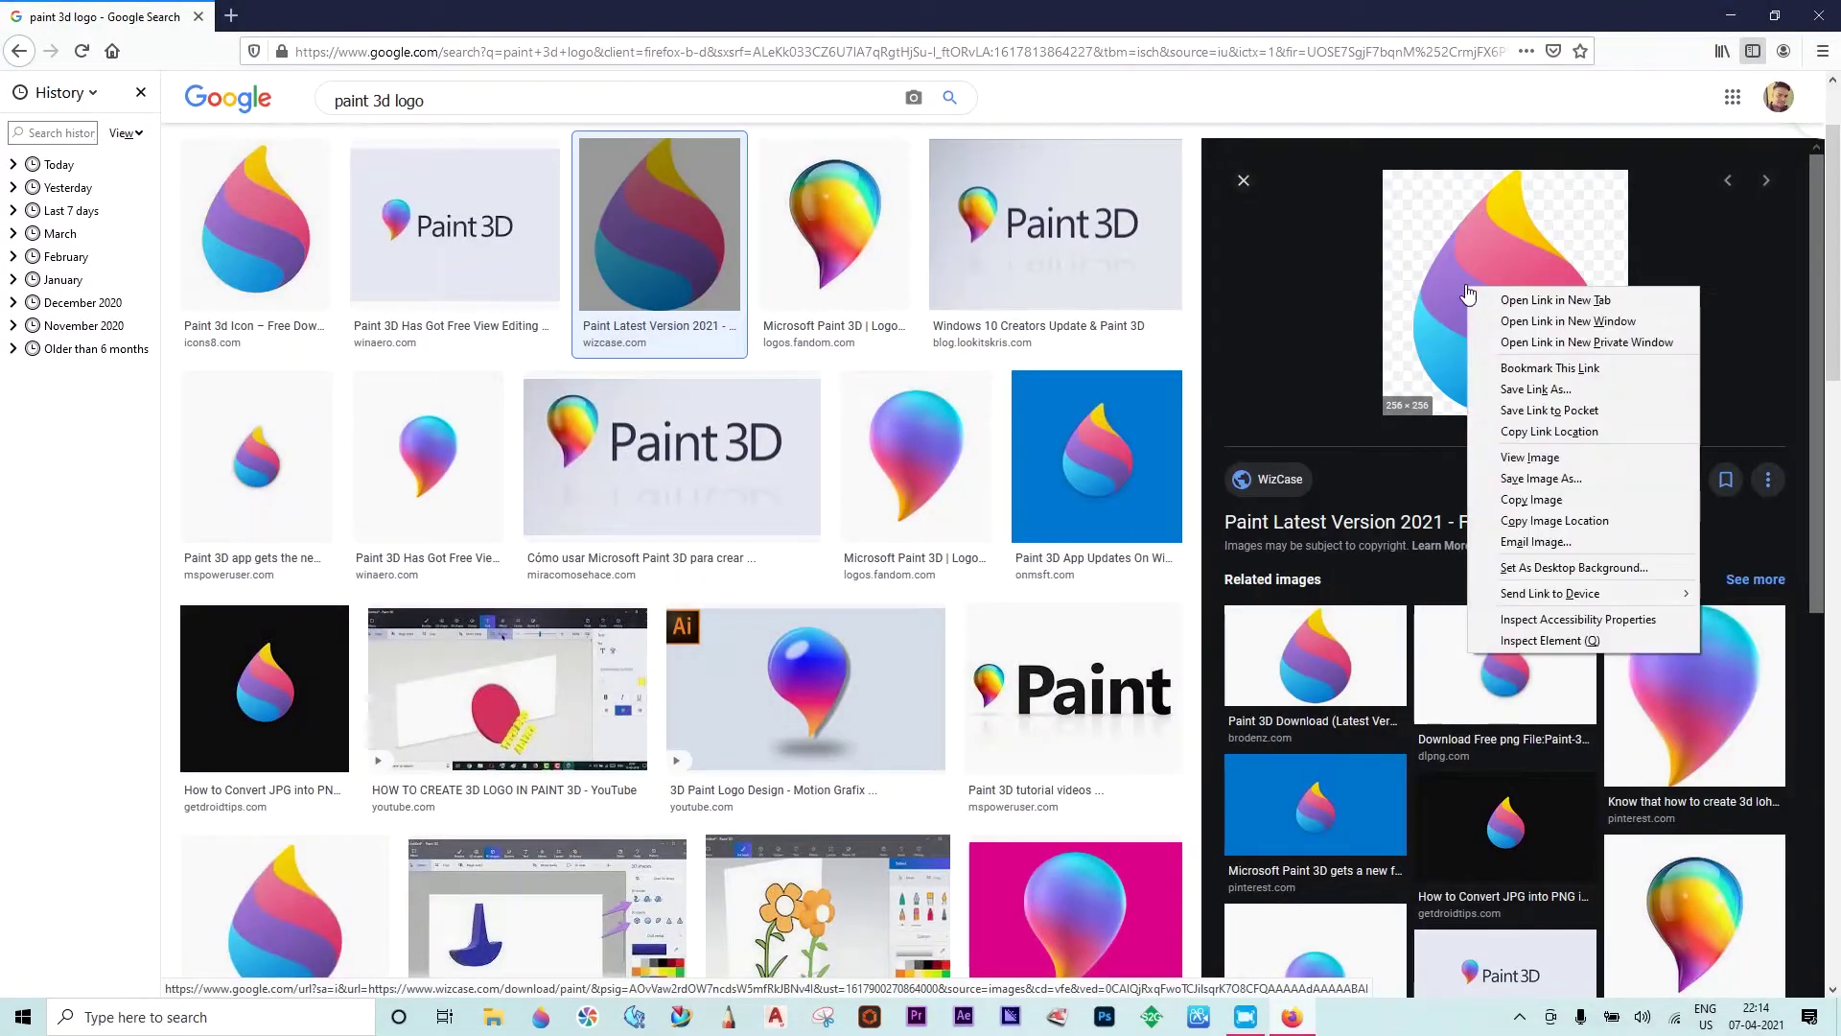
left_click(1541, 479)
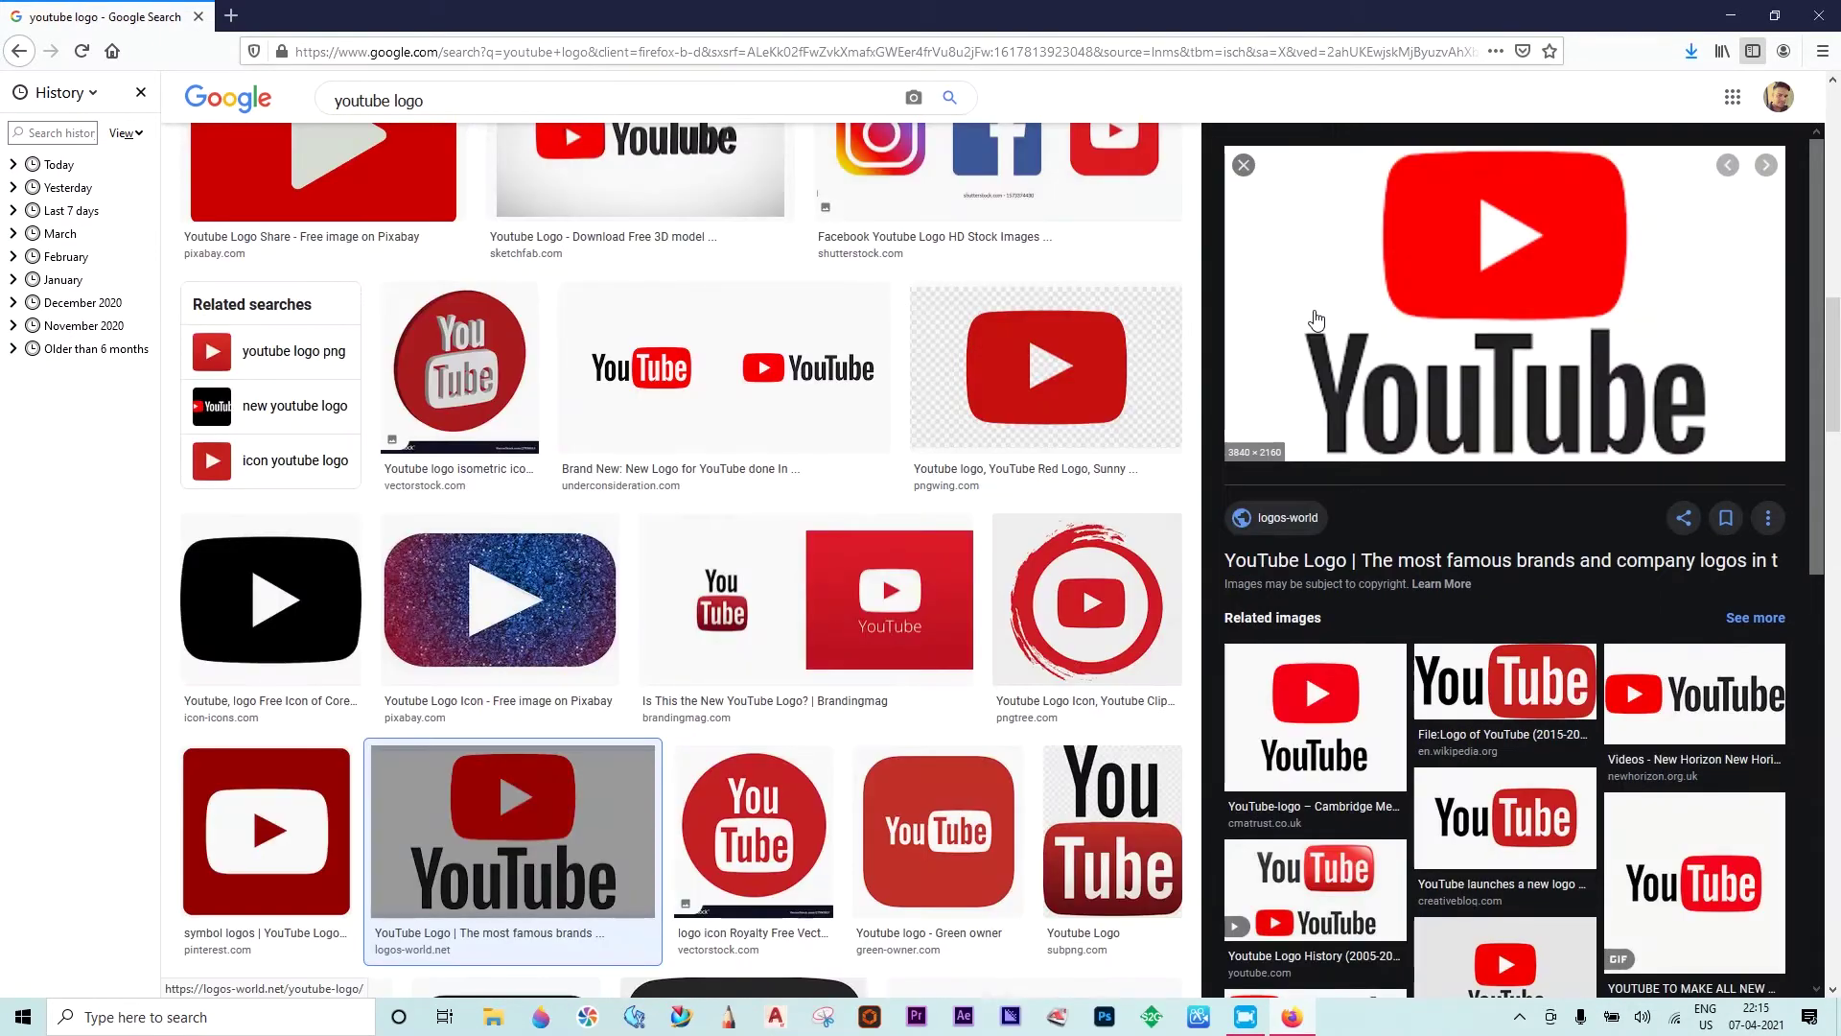
Save the YouTube, Photoshop and Windows logos and download the marble background.
right_click(1316, 319)
left_click(1406, 510)
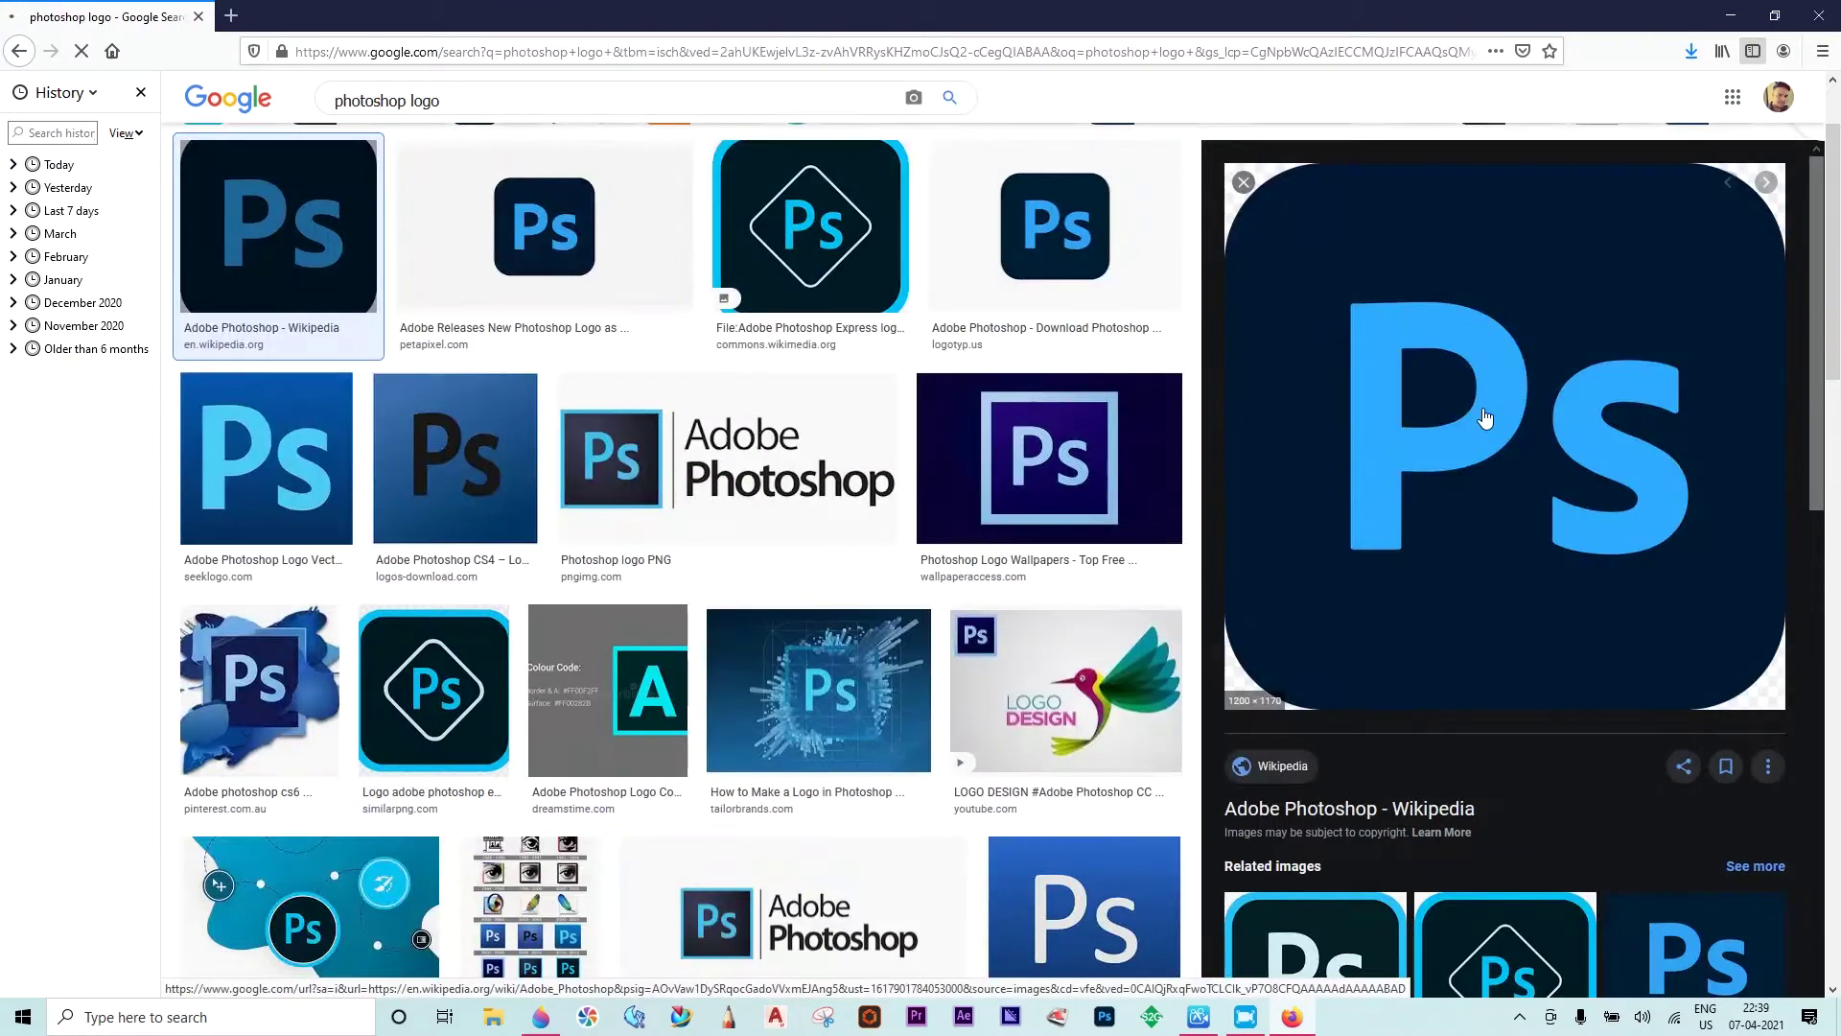
right_click(1485, 418)
left_click(1569, 612)
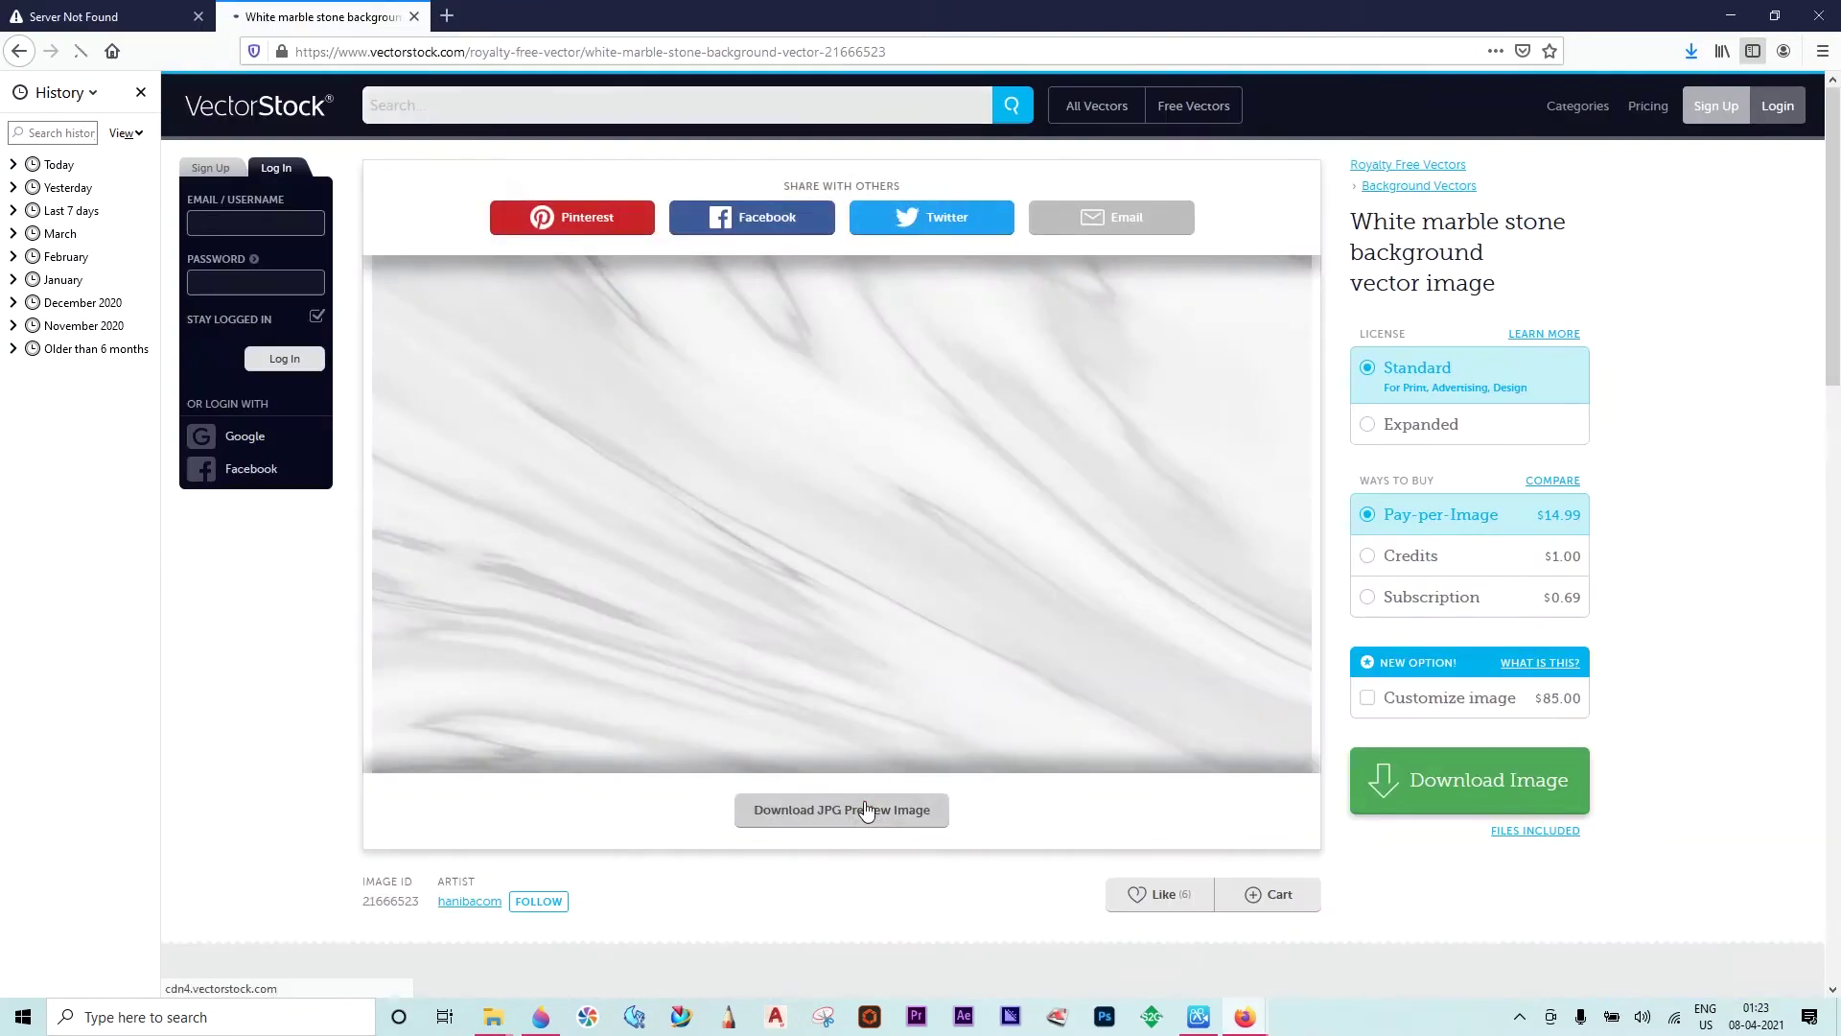
left_click(864, 810)
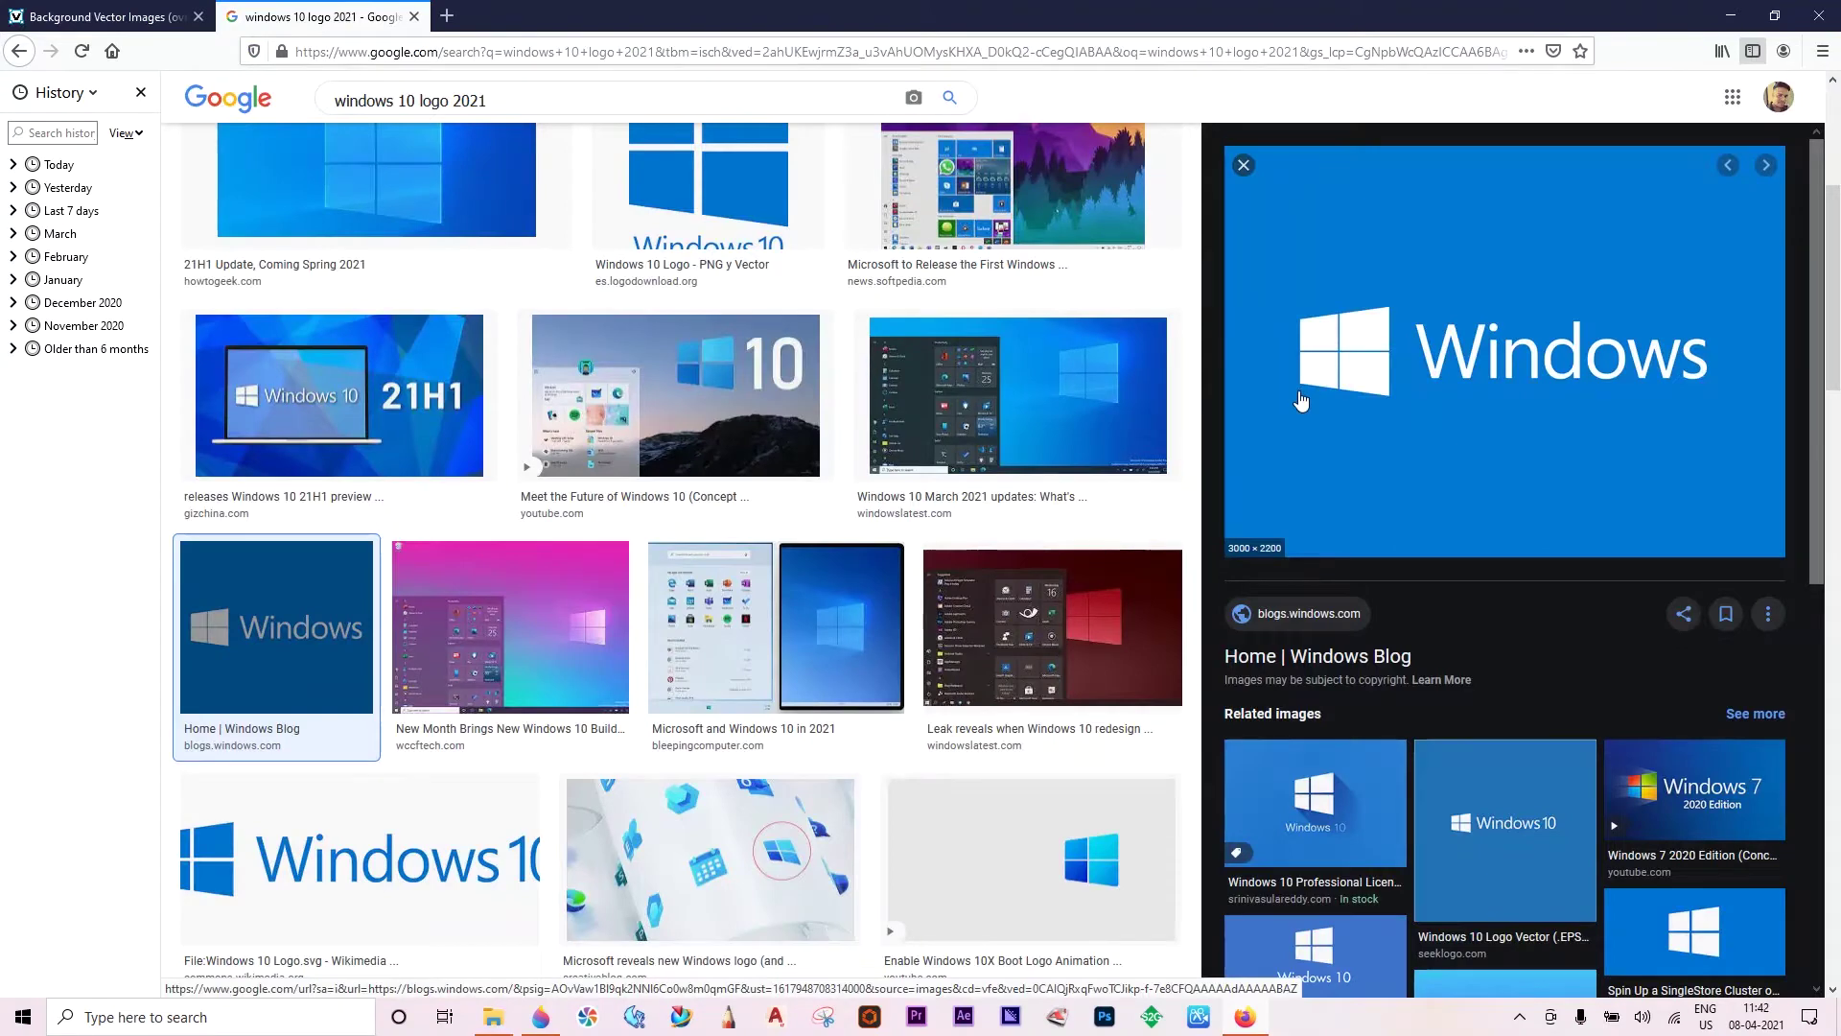
right_click(1302, 401)
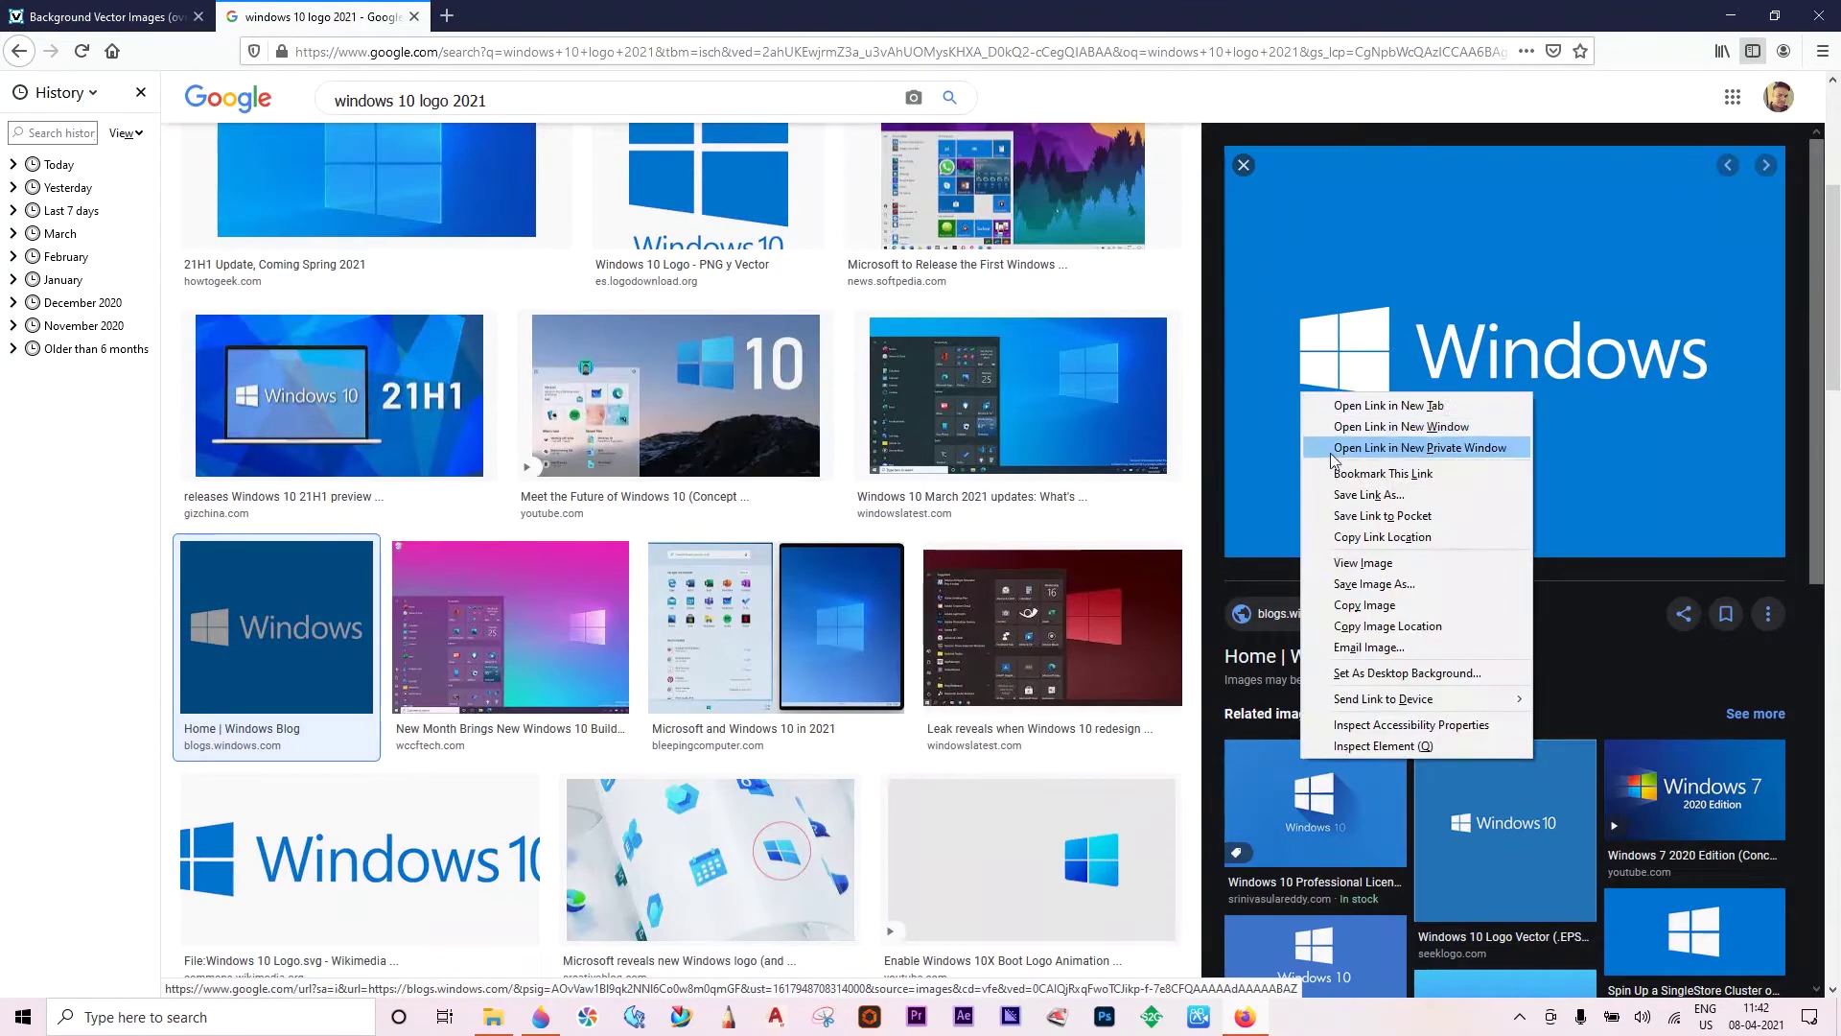
left_click(1369, 580)
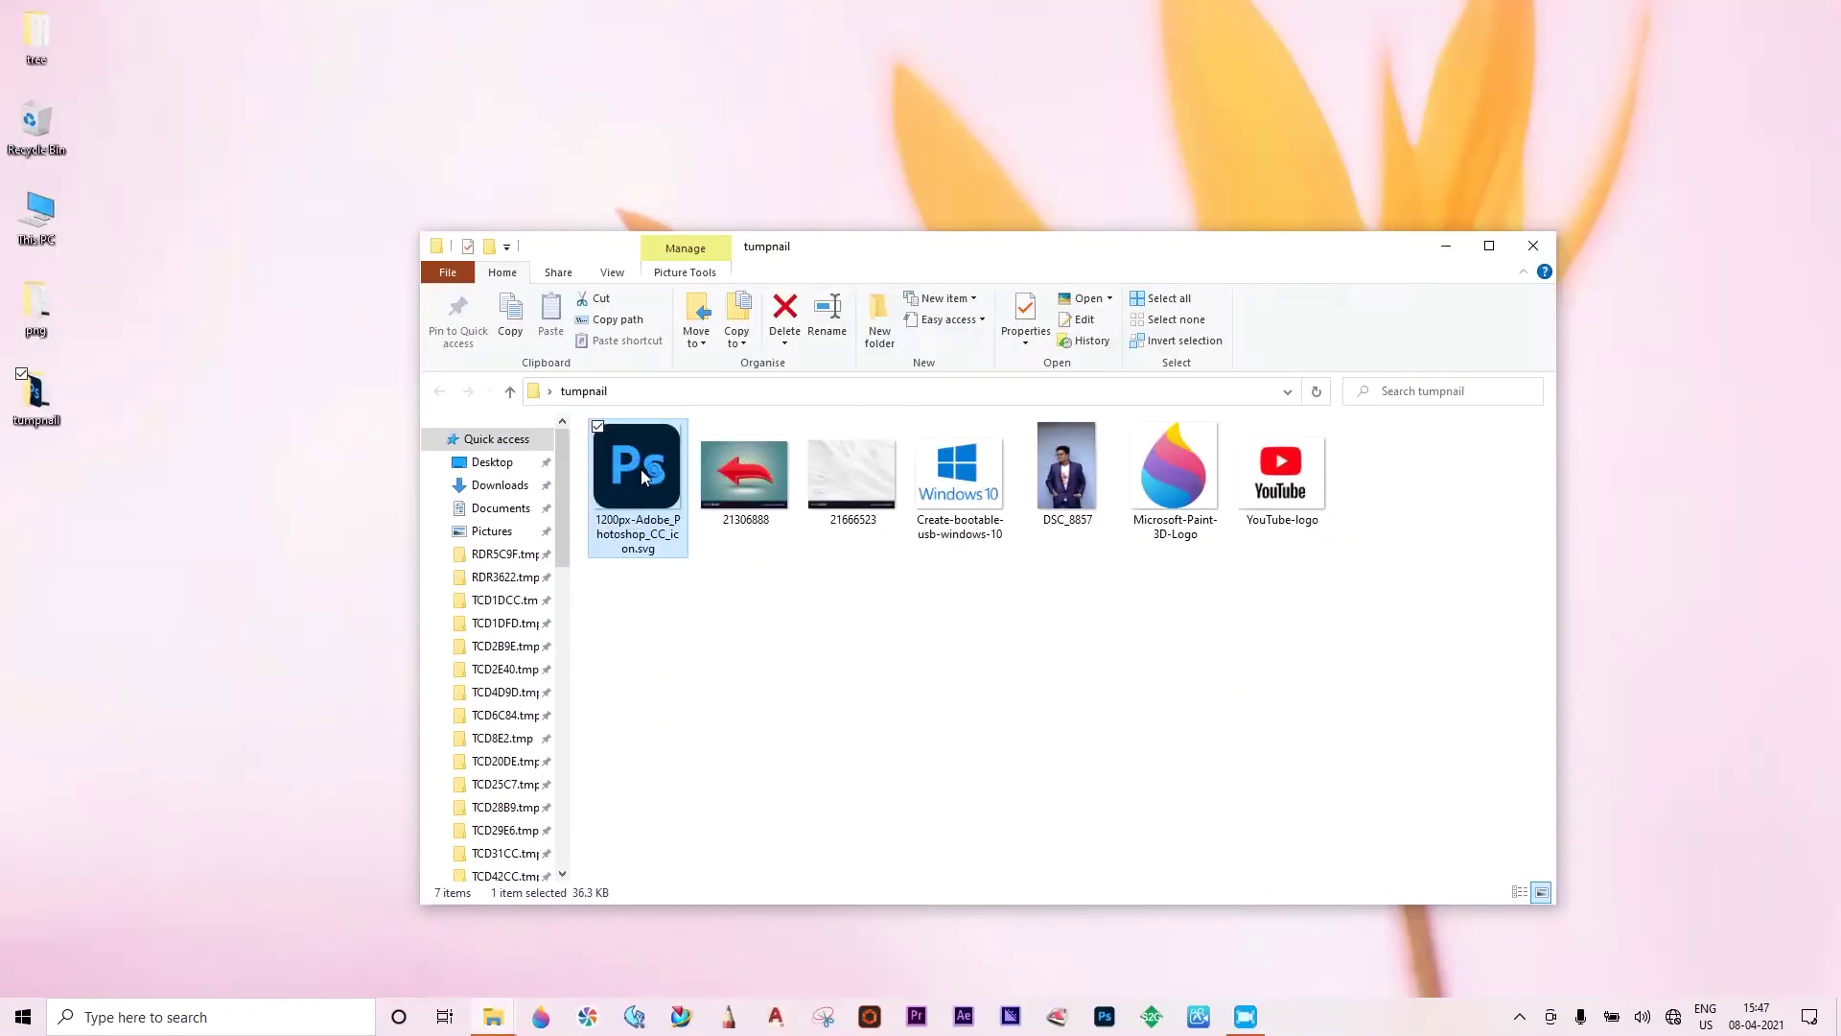
Step through the downloaded images in the tumpnail folder, then close the viewer.
double_click(640, 469)
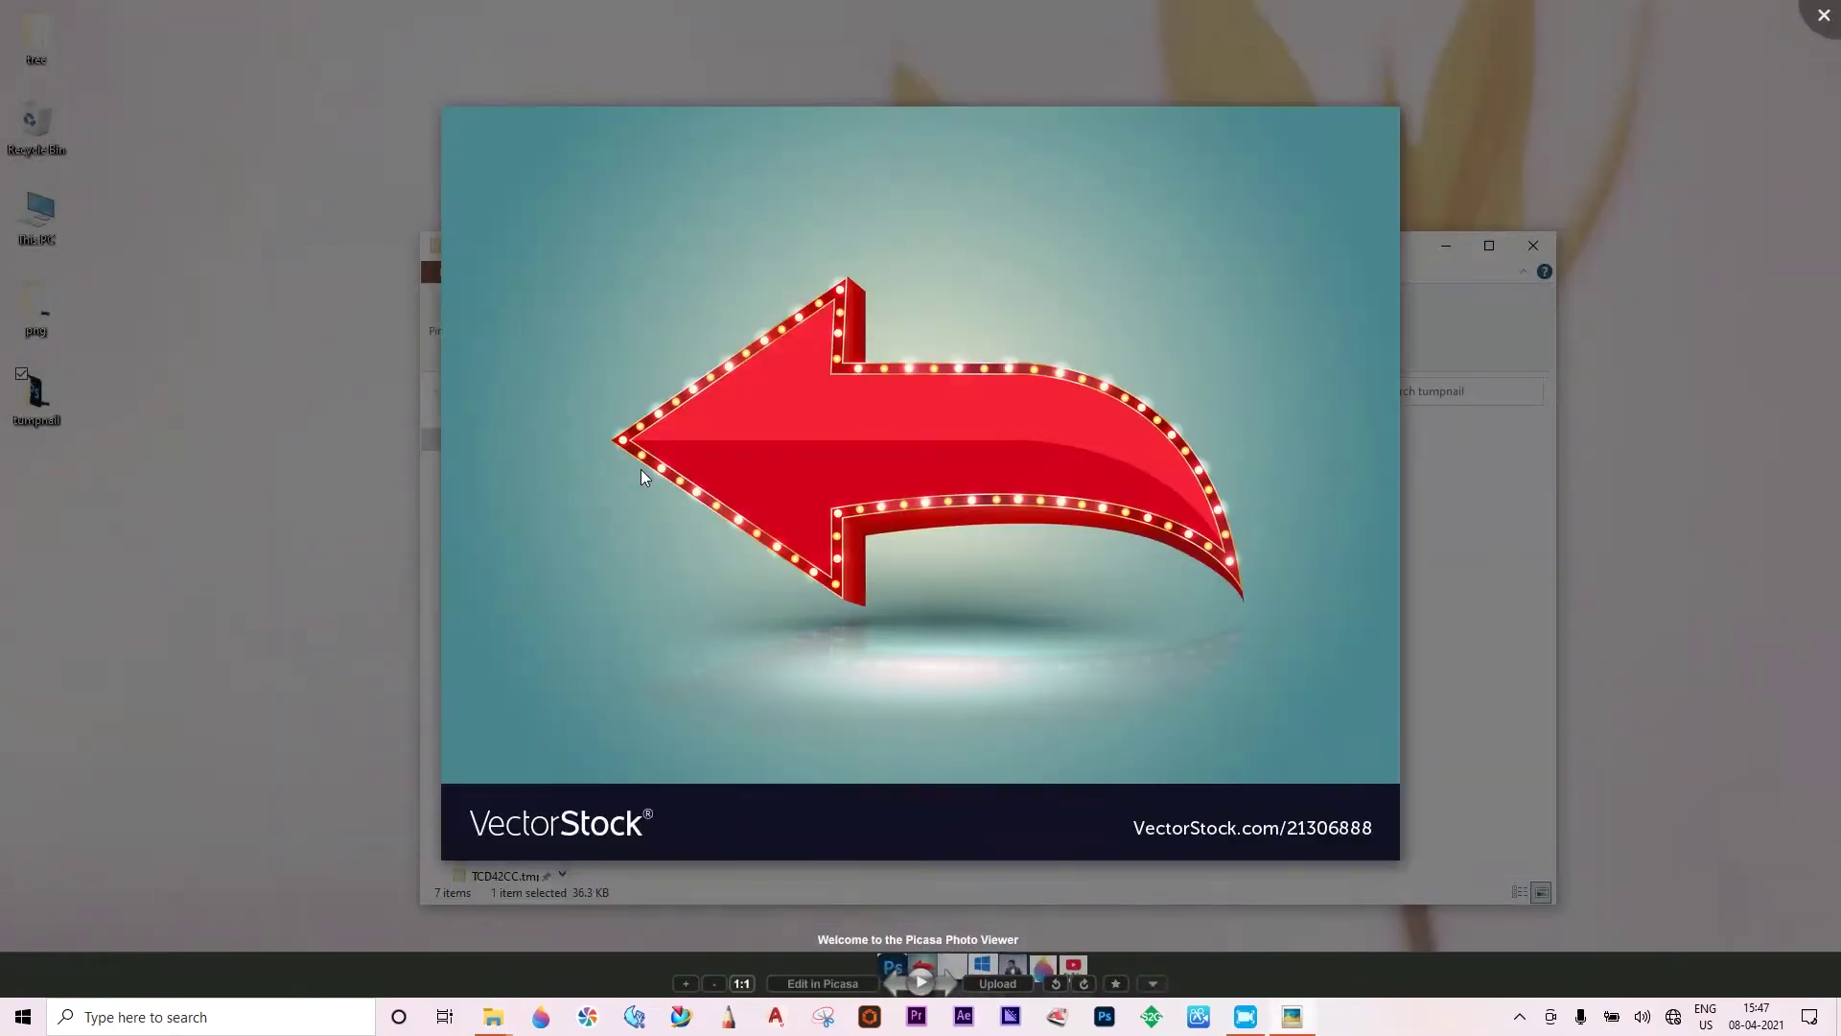
key("Right")
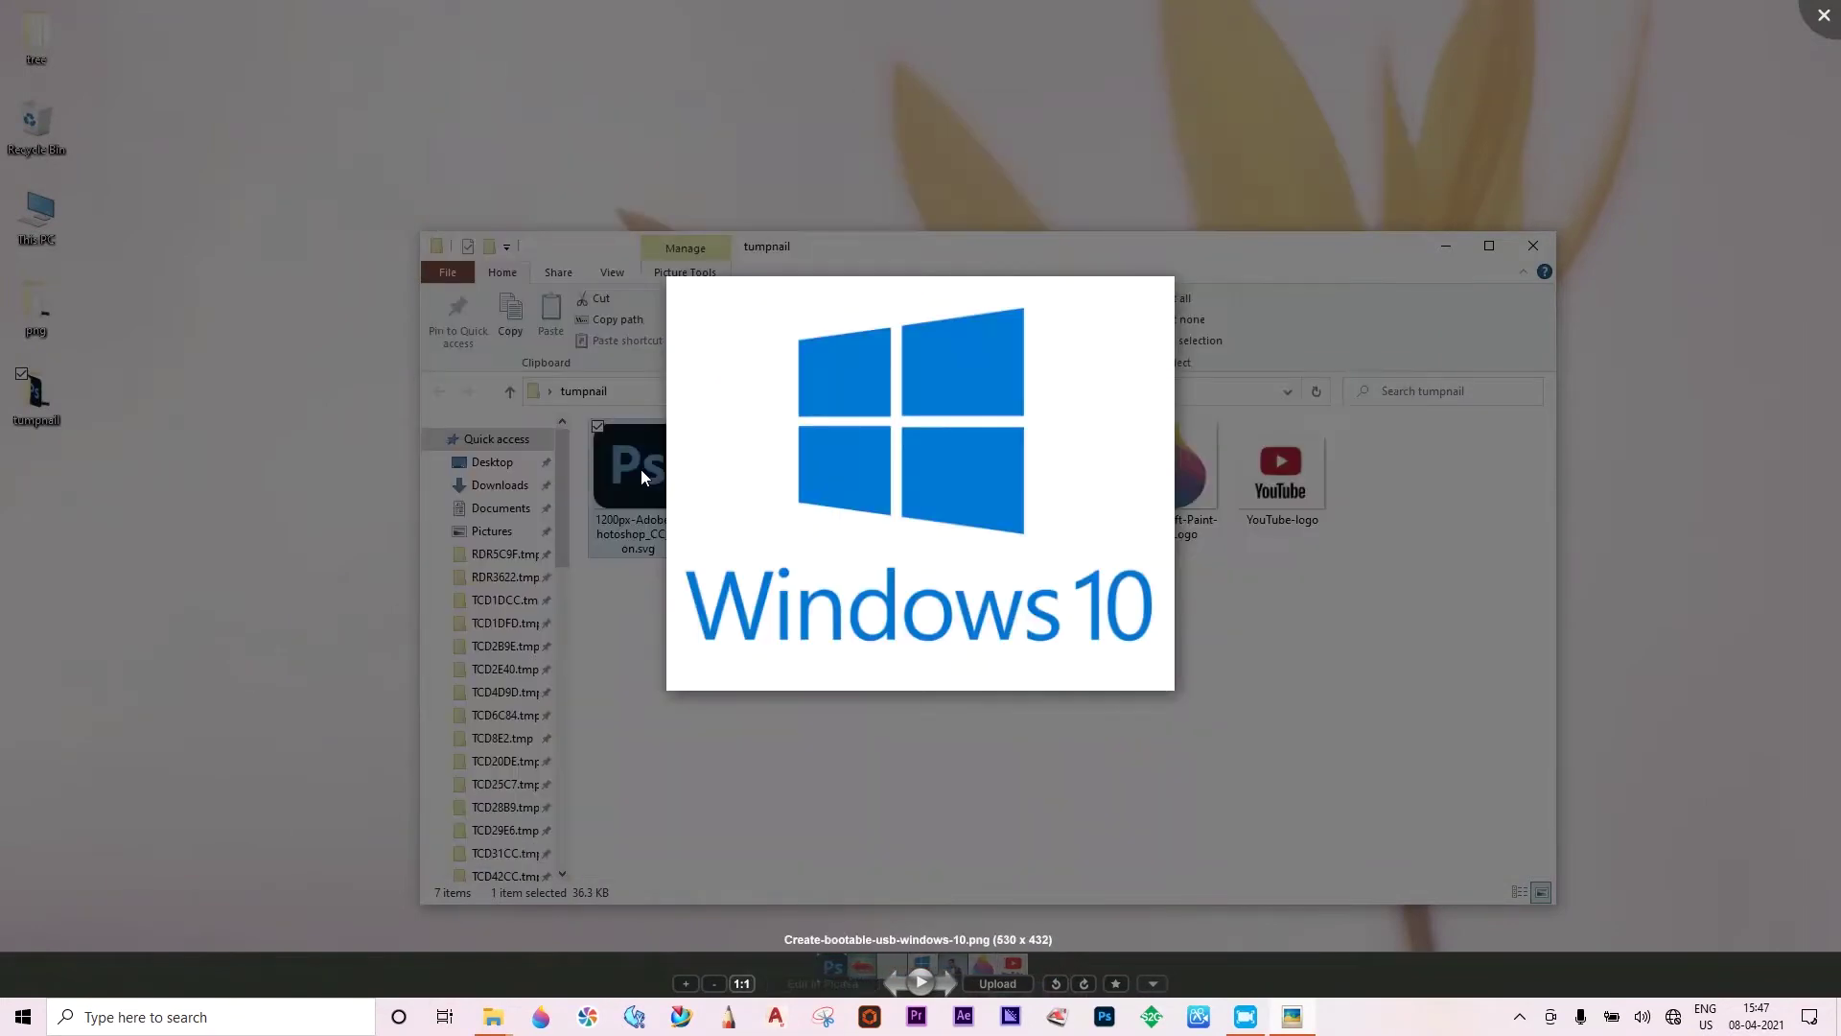
key("Right")
key("Right")
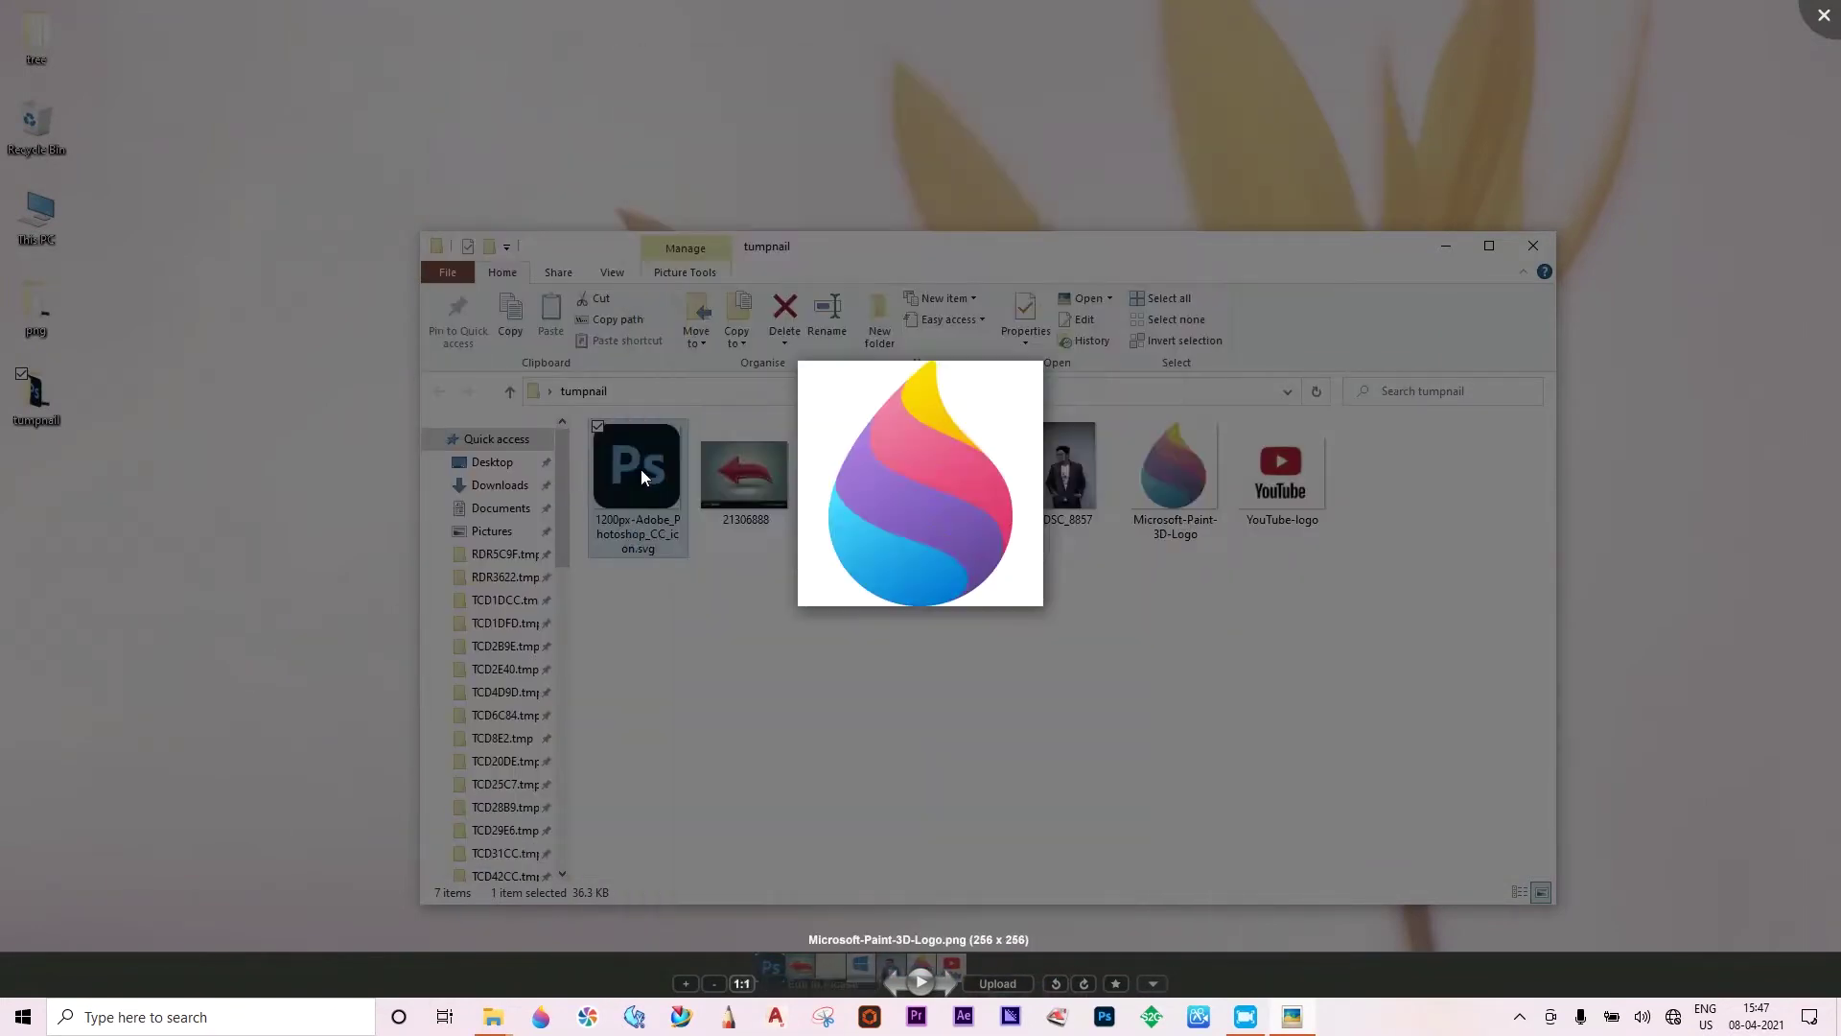
key("Right")
key("Escape")
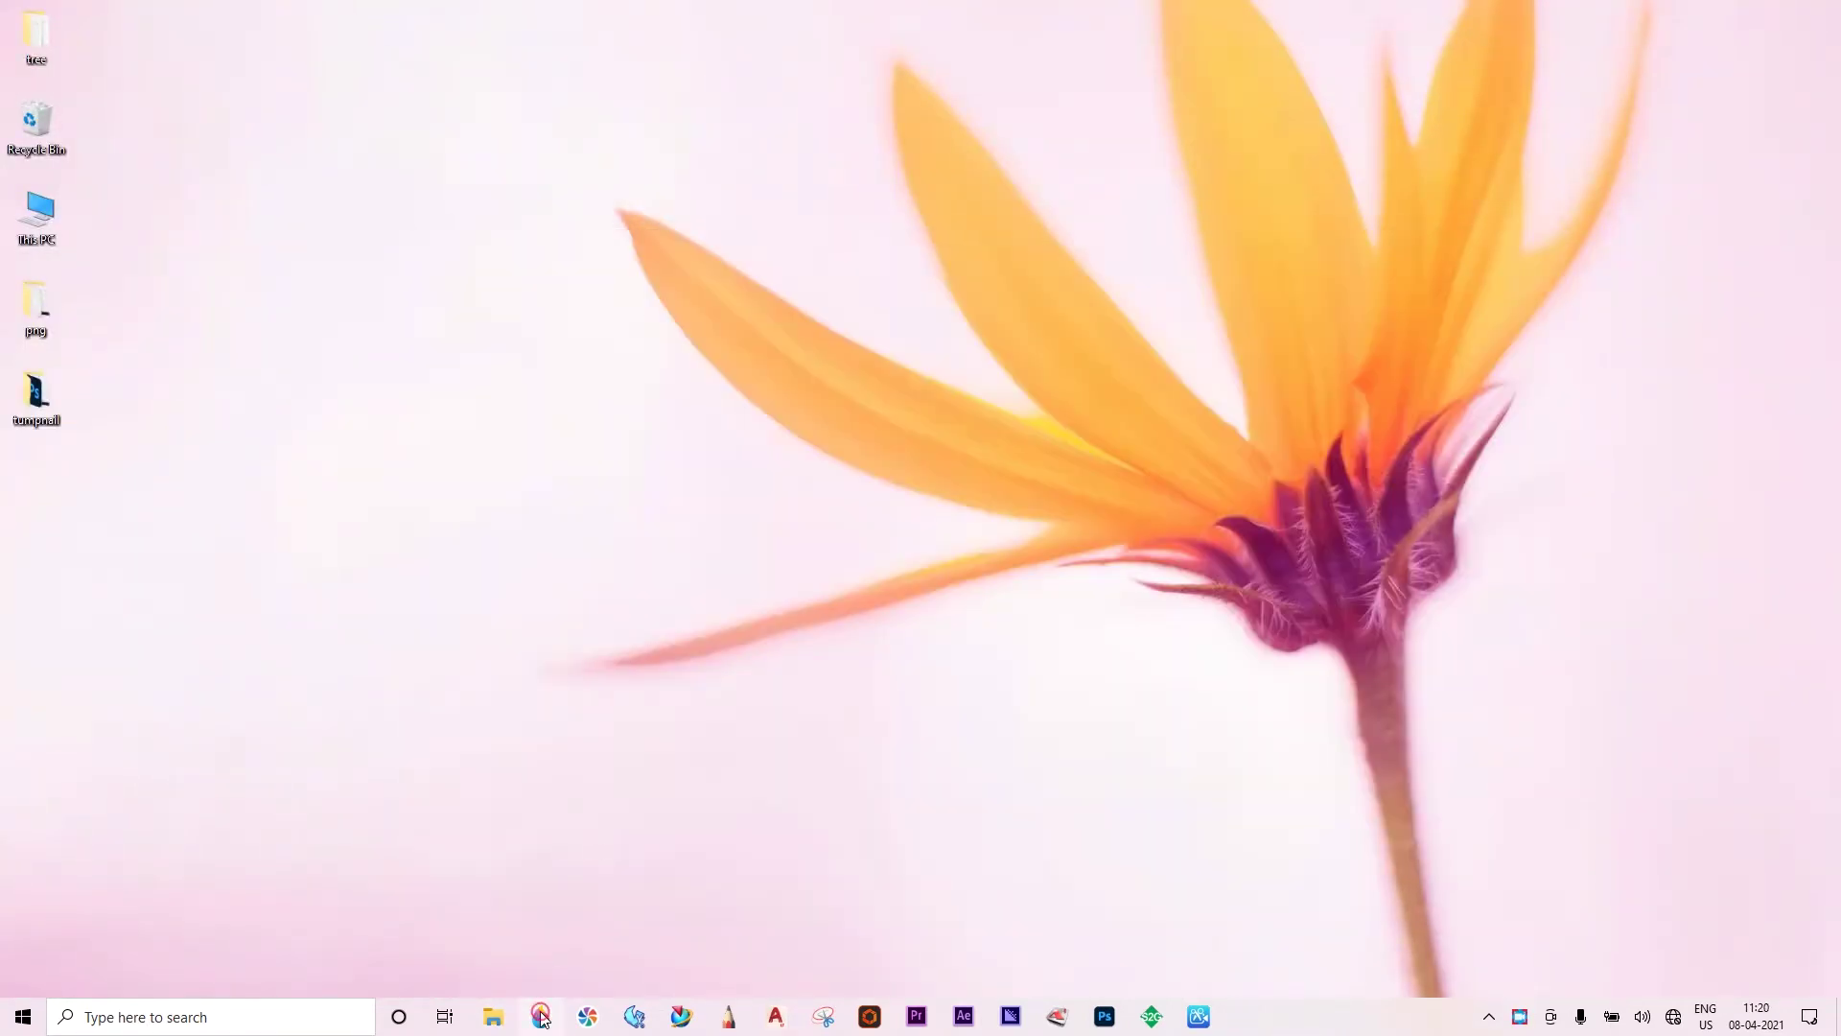
Launch Paint 3D and create a new project with a 3840×2160 px canvas.
left_click(541, 1016)
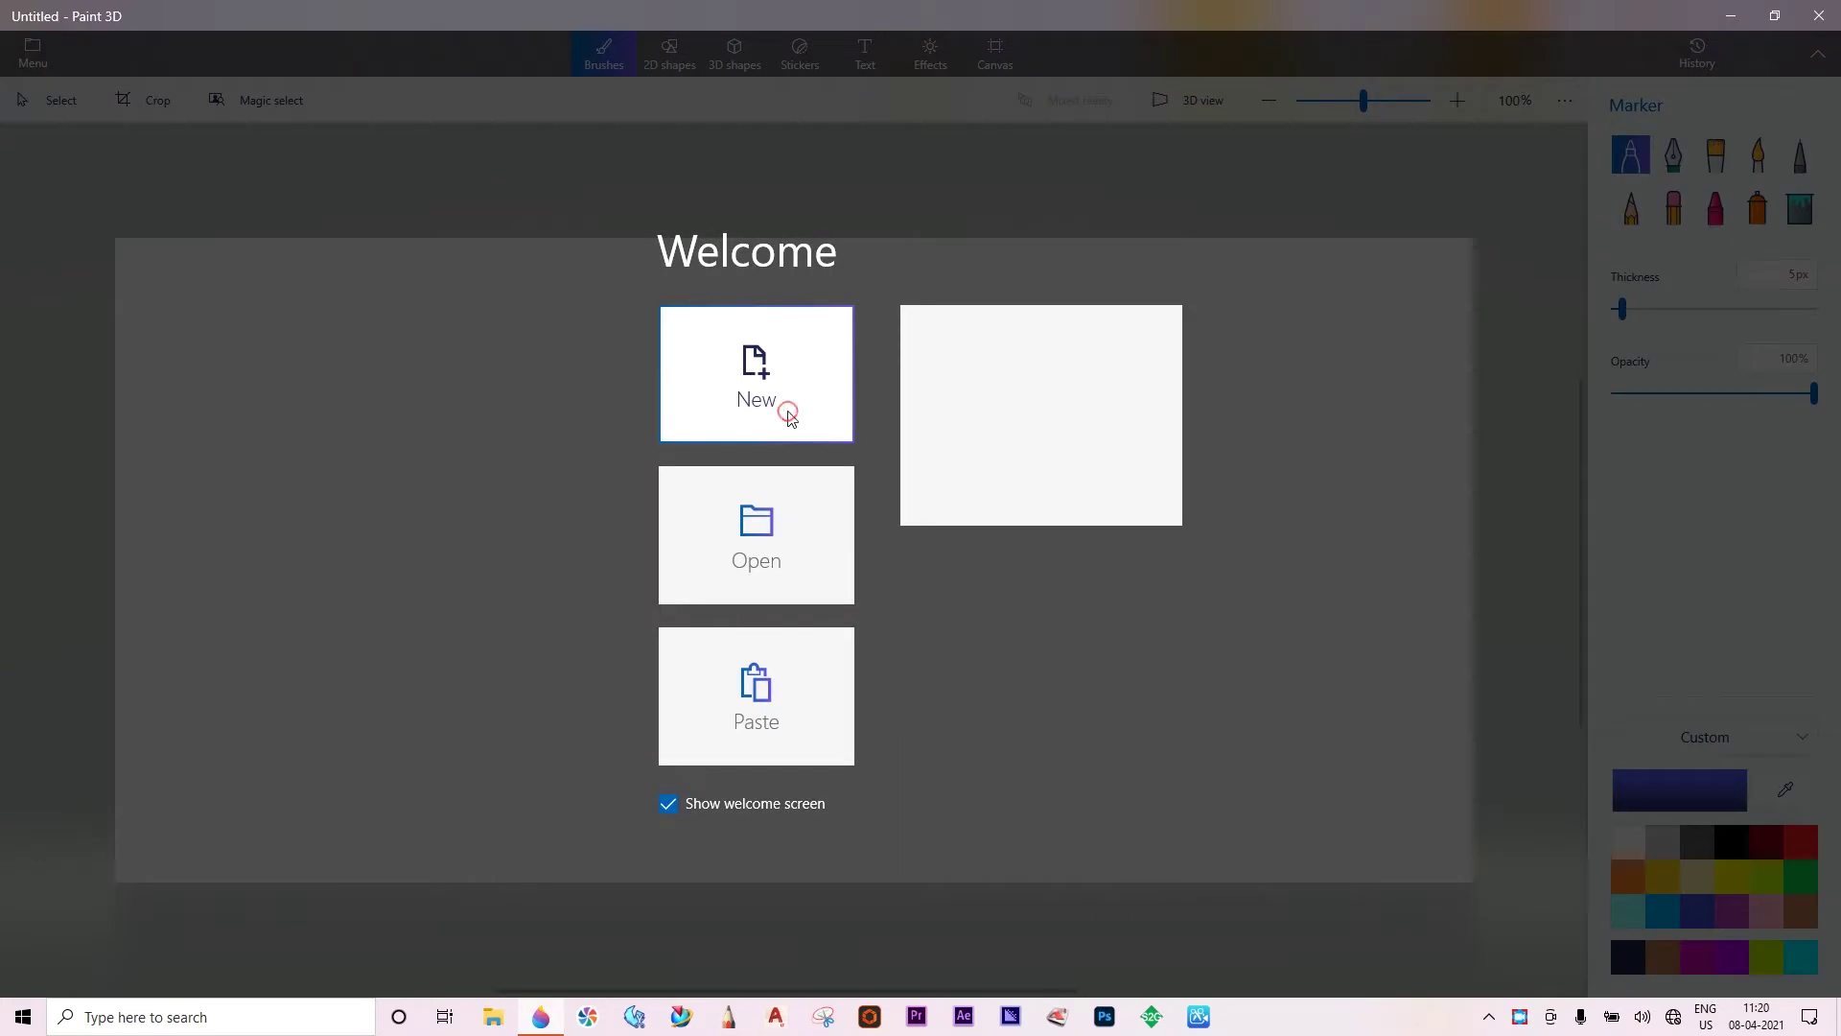
left_click(788, 415)
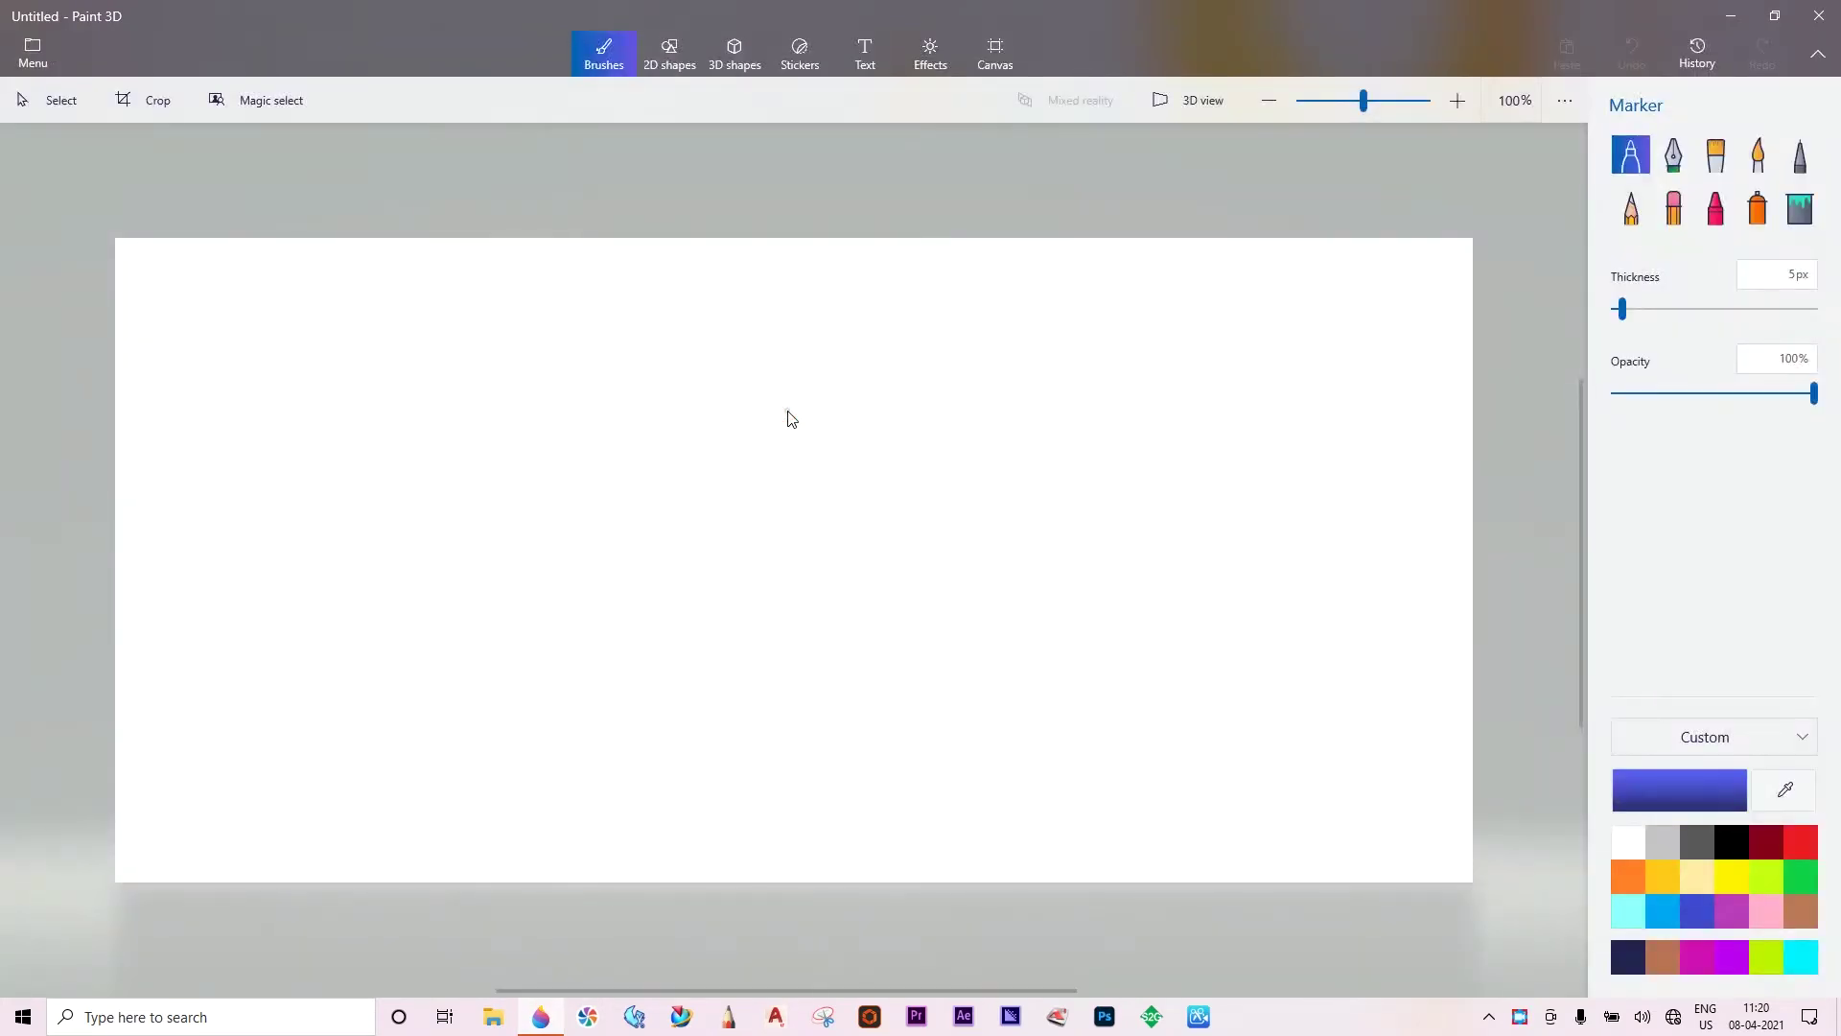
left_click(864, 53)
left_click(994, 56)
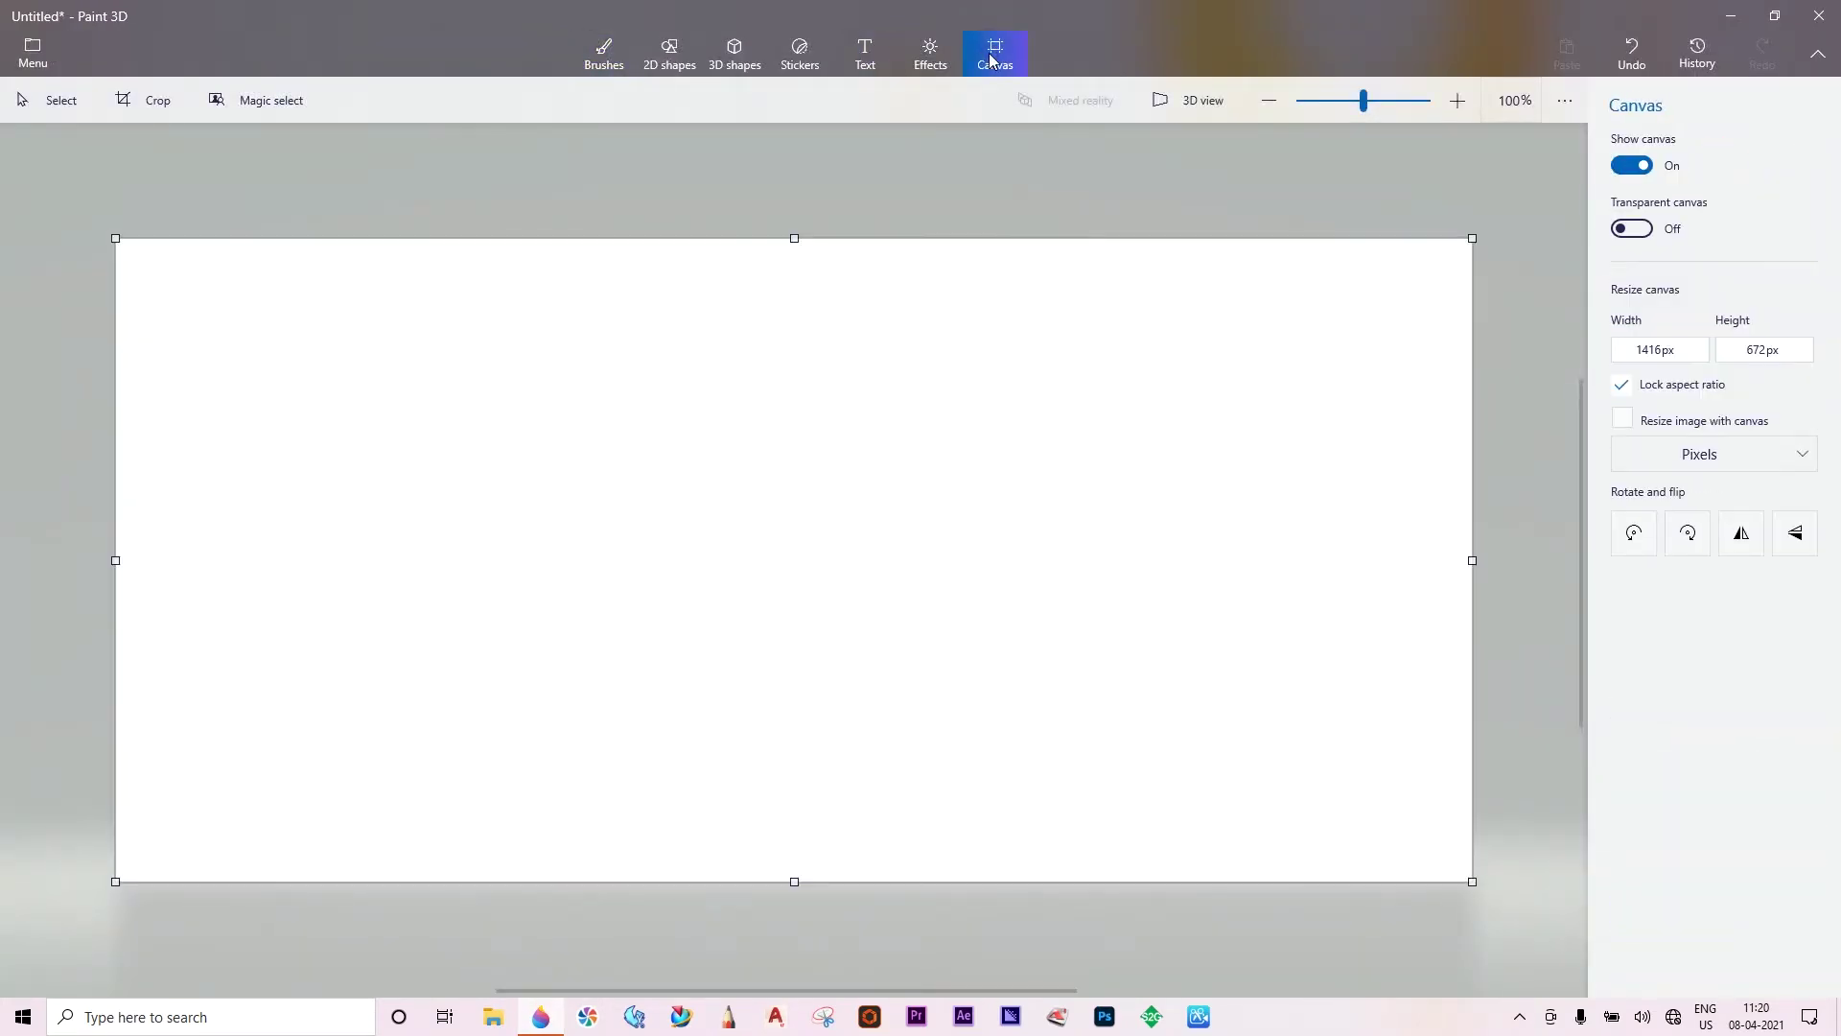
left_click(1626, 389)
left_click(1756, 351)
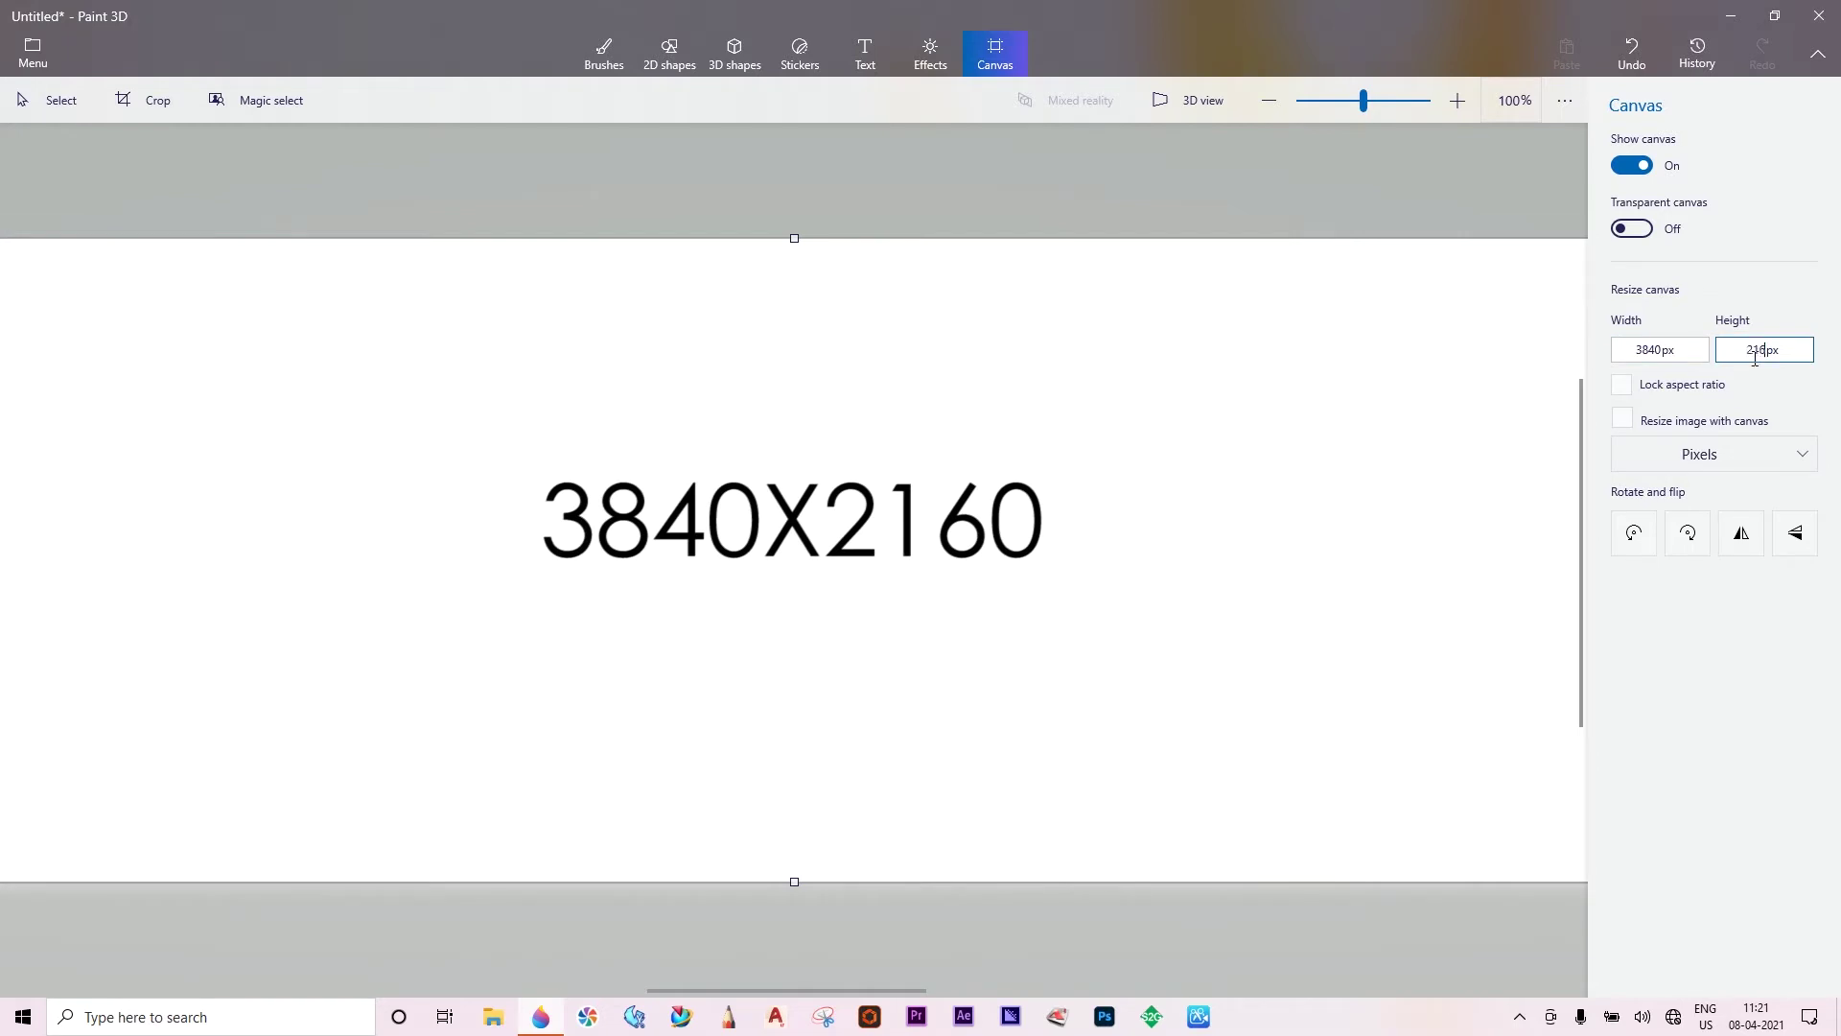
left_click(1621, 384)
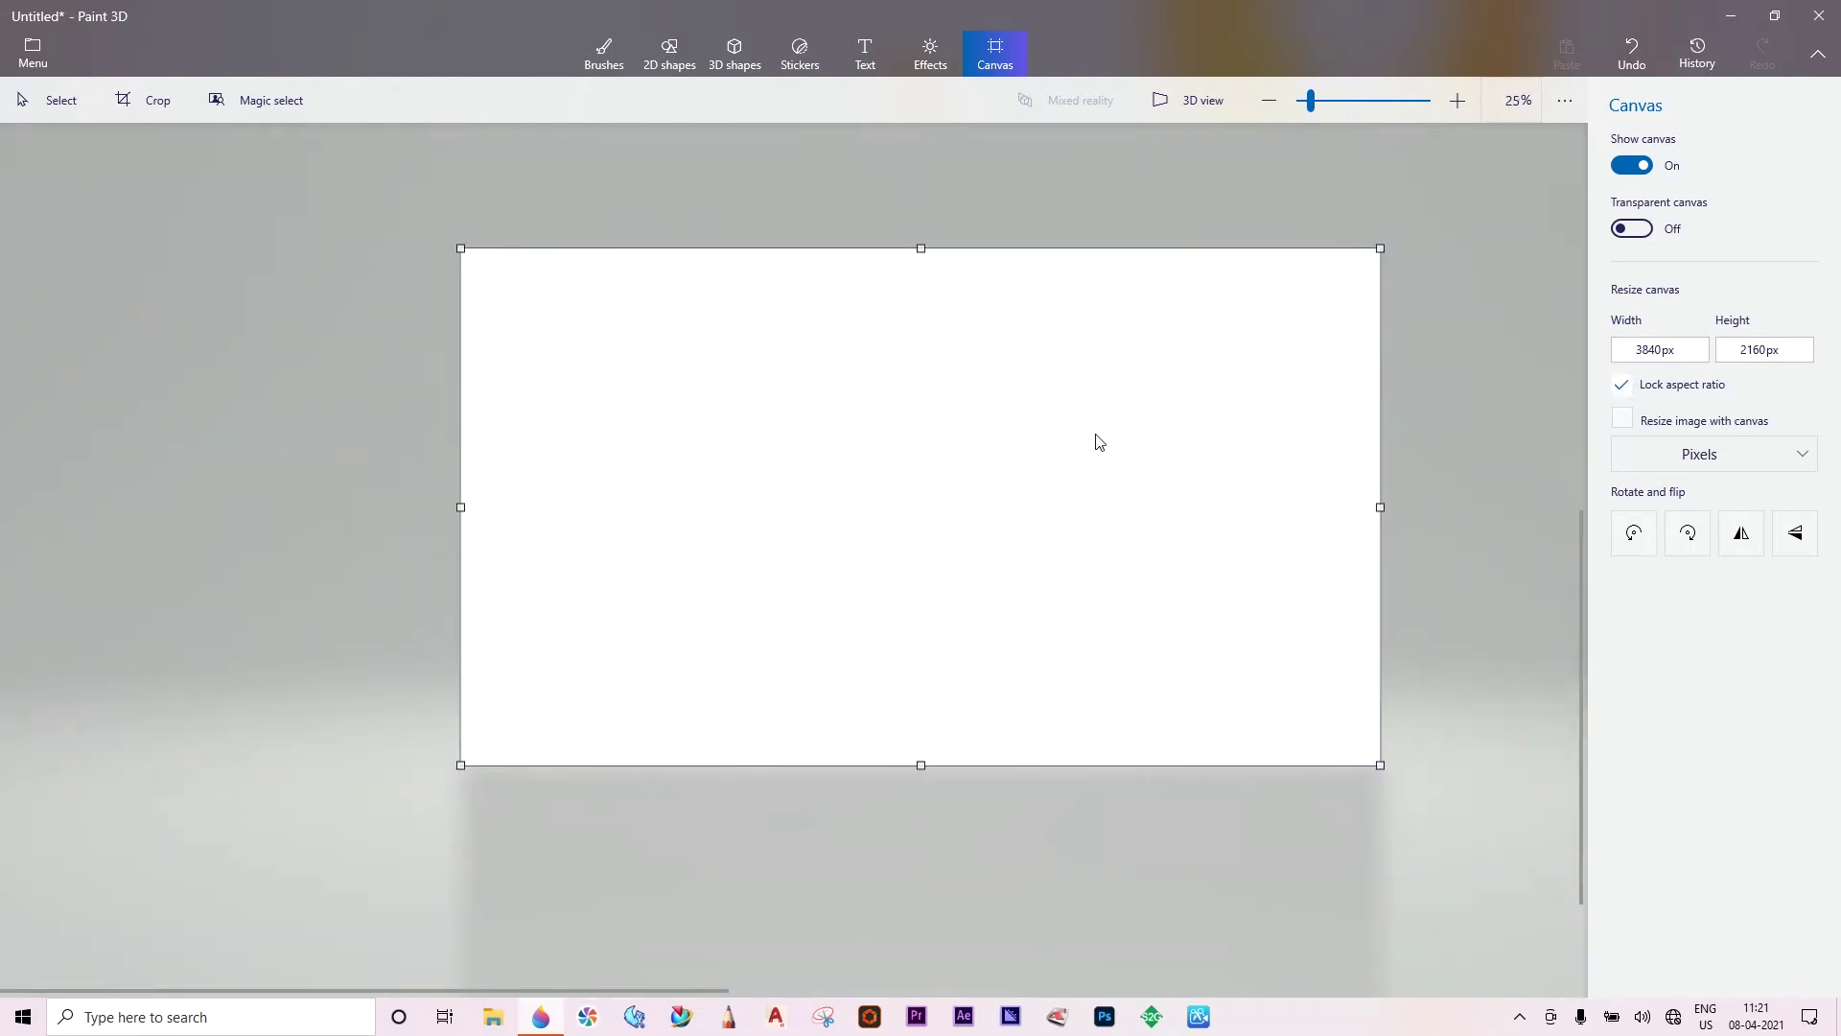
scroll(1108, 437, "up", 1)
Import the marble image 21666523 as a custom sticker.
left_click(799, 56)
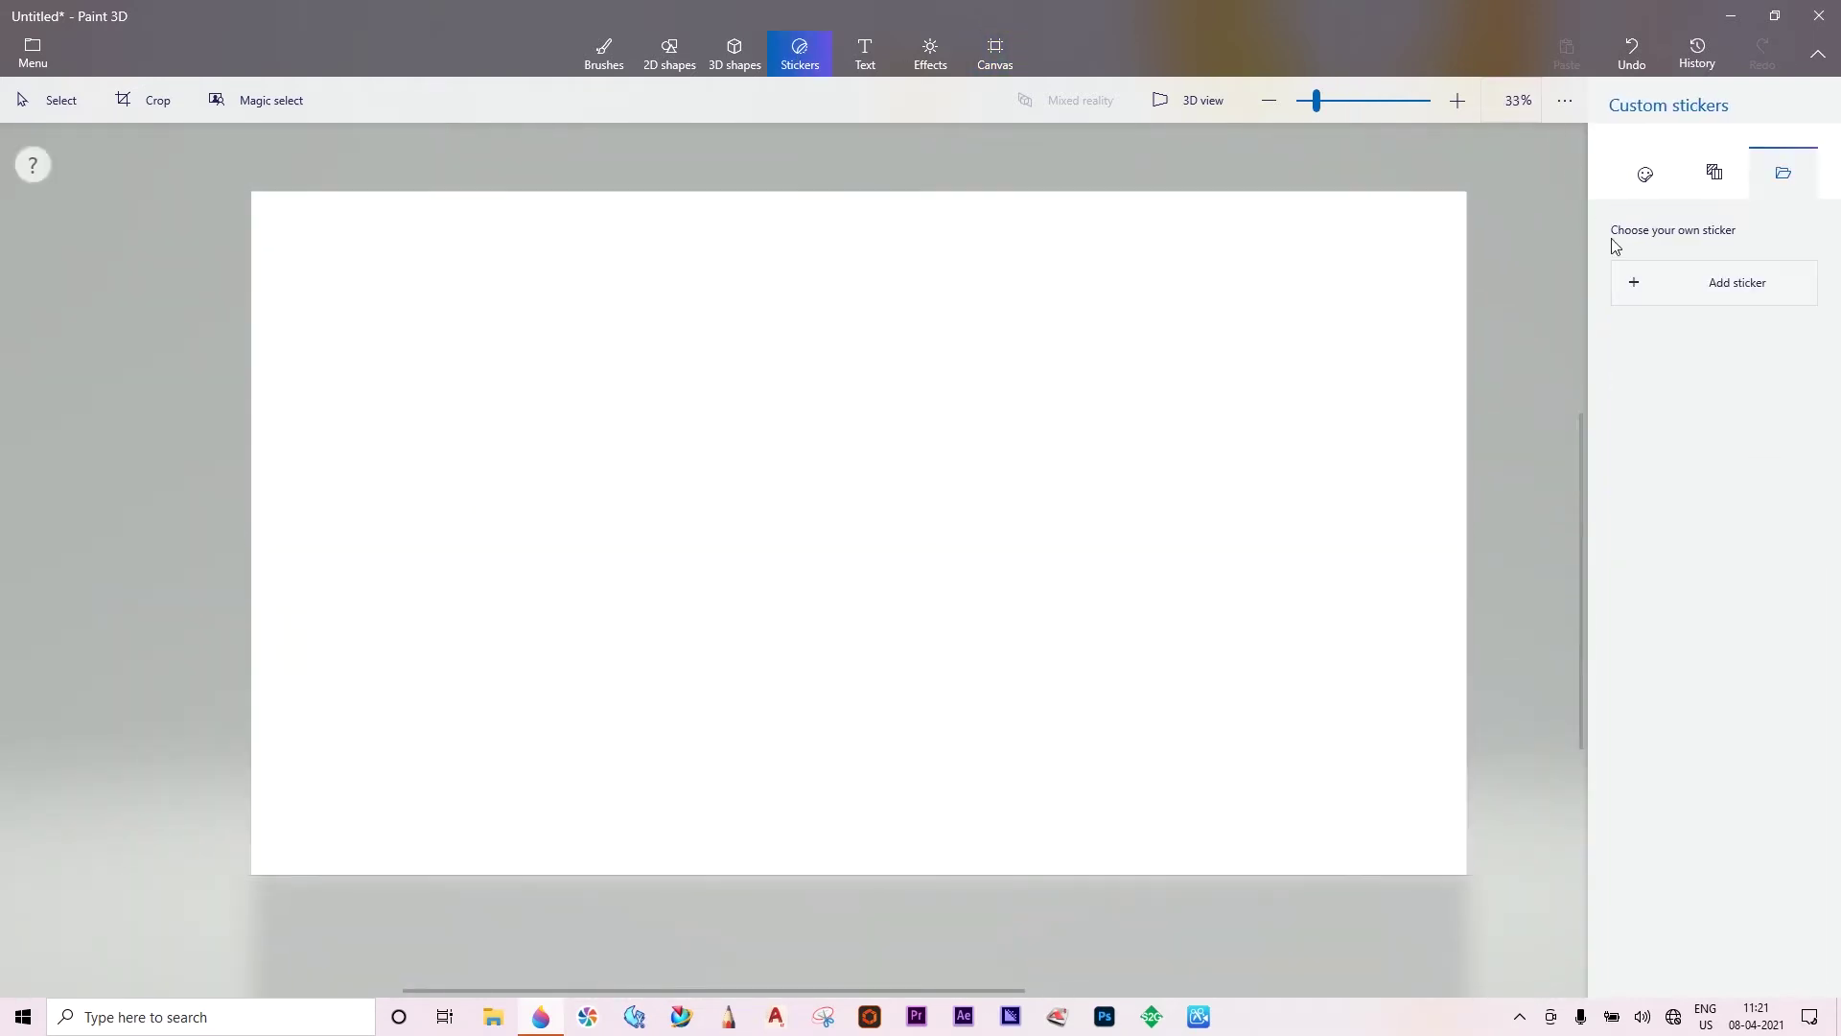
left_click(1710, 300)
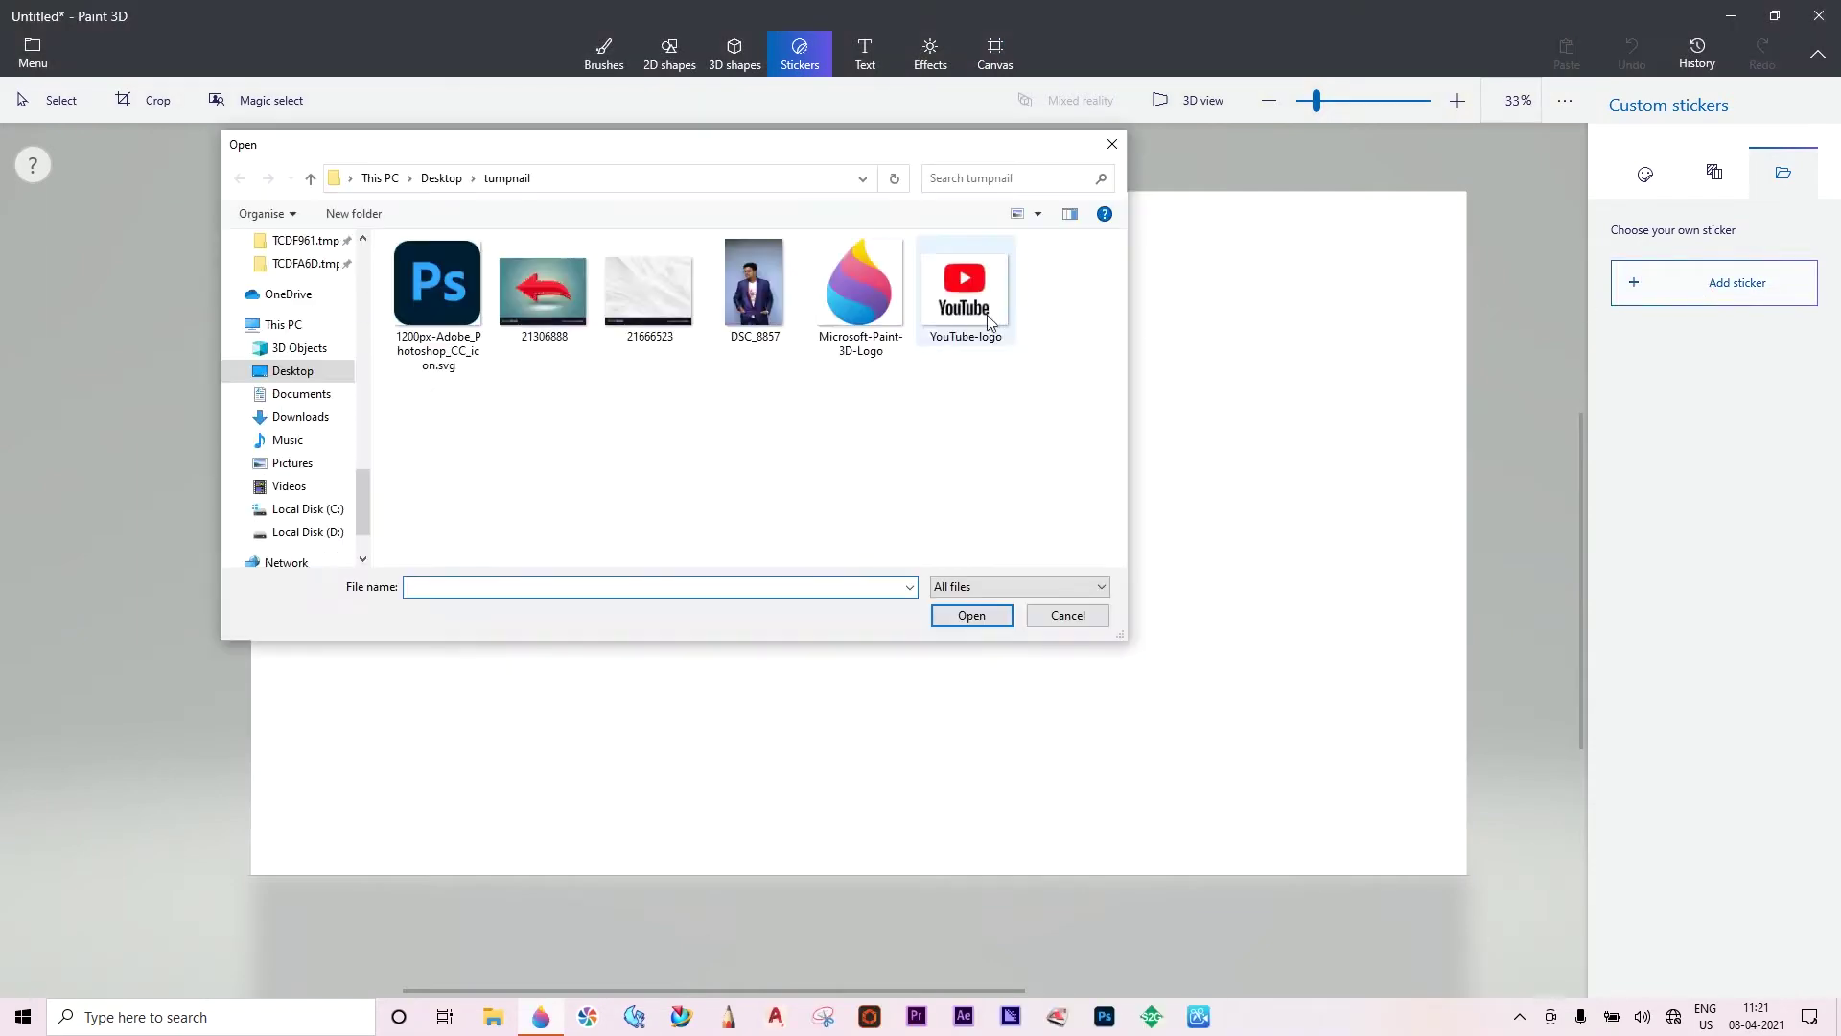
left_click(631, 301)
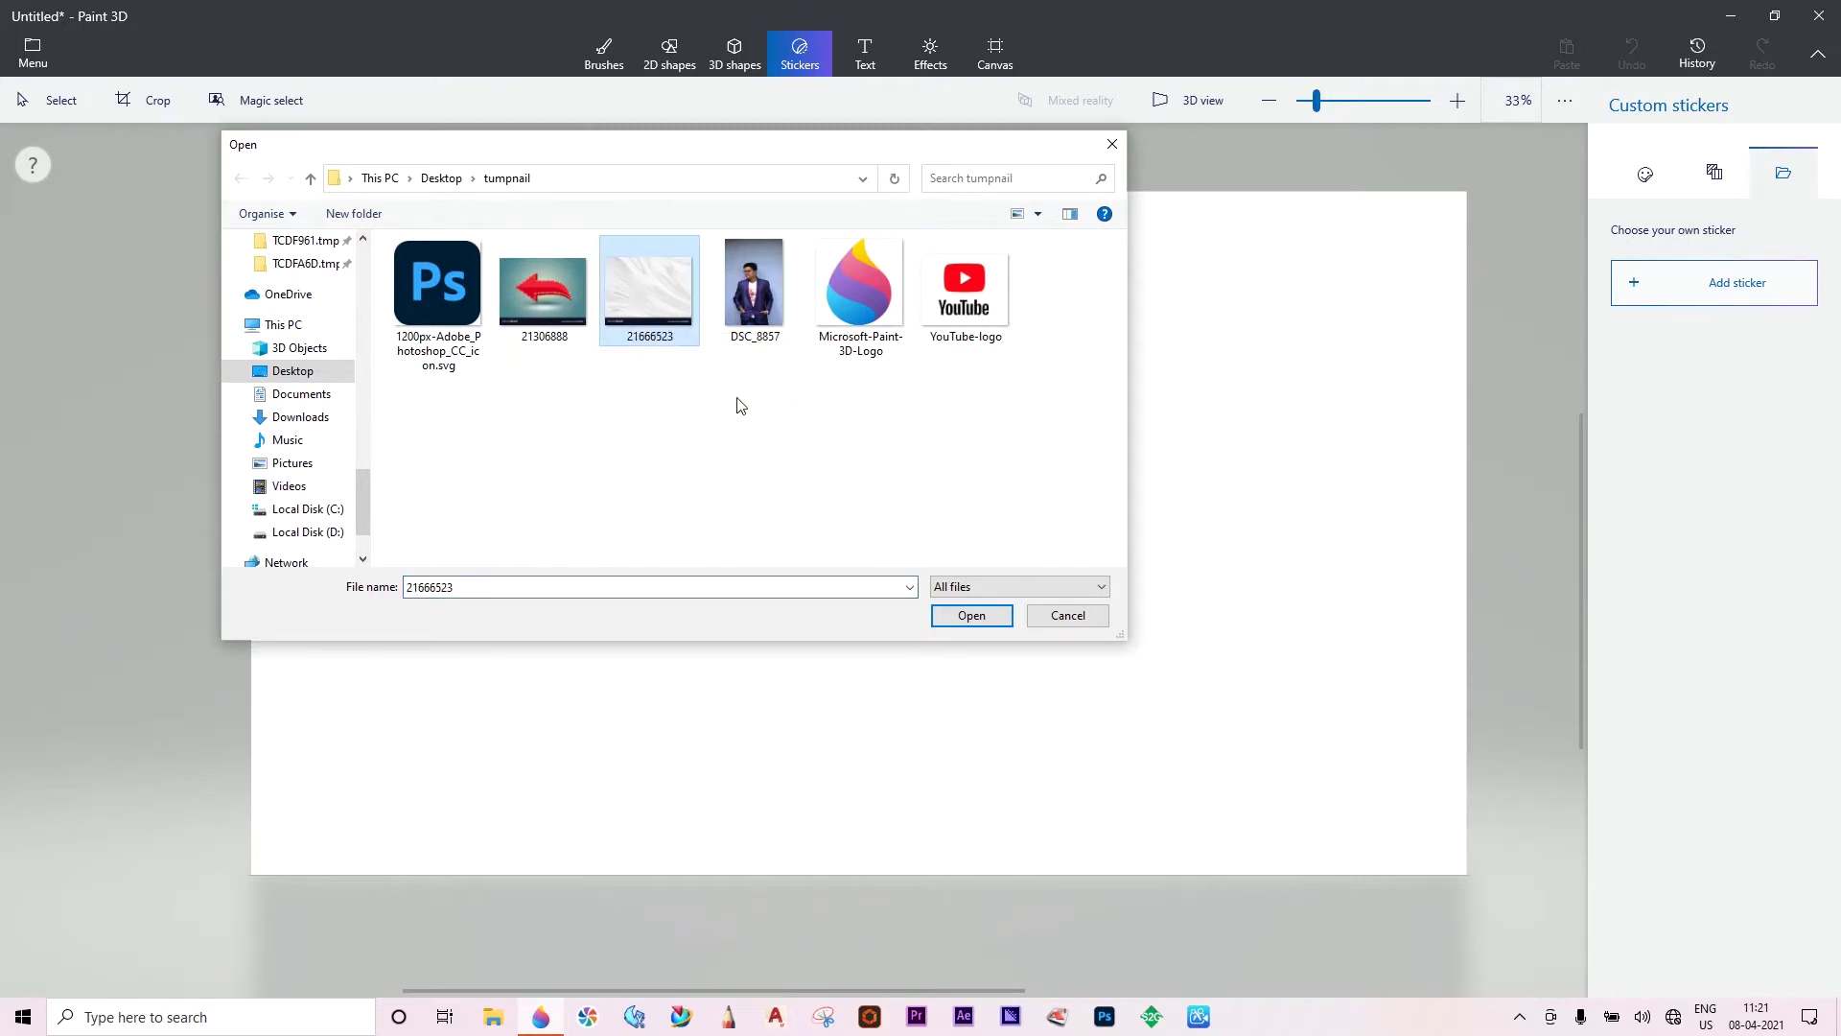
left_click(974, 618)
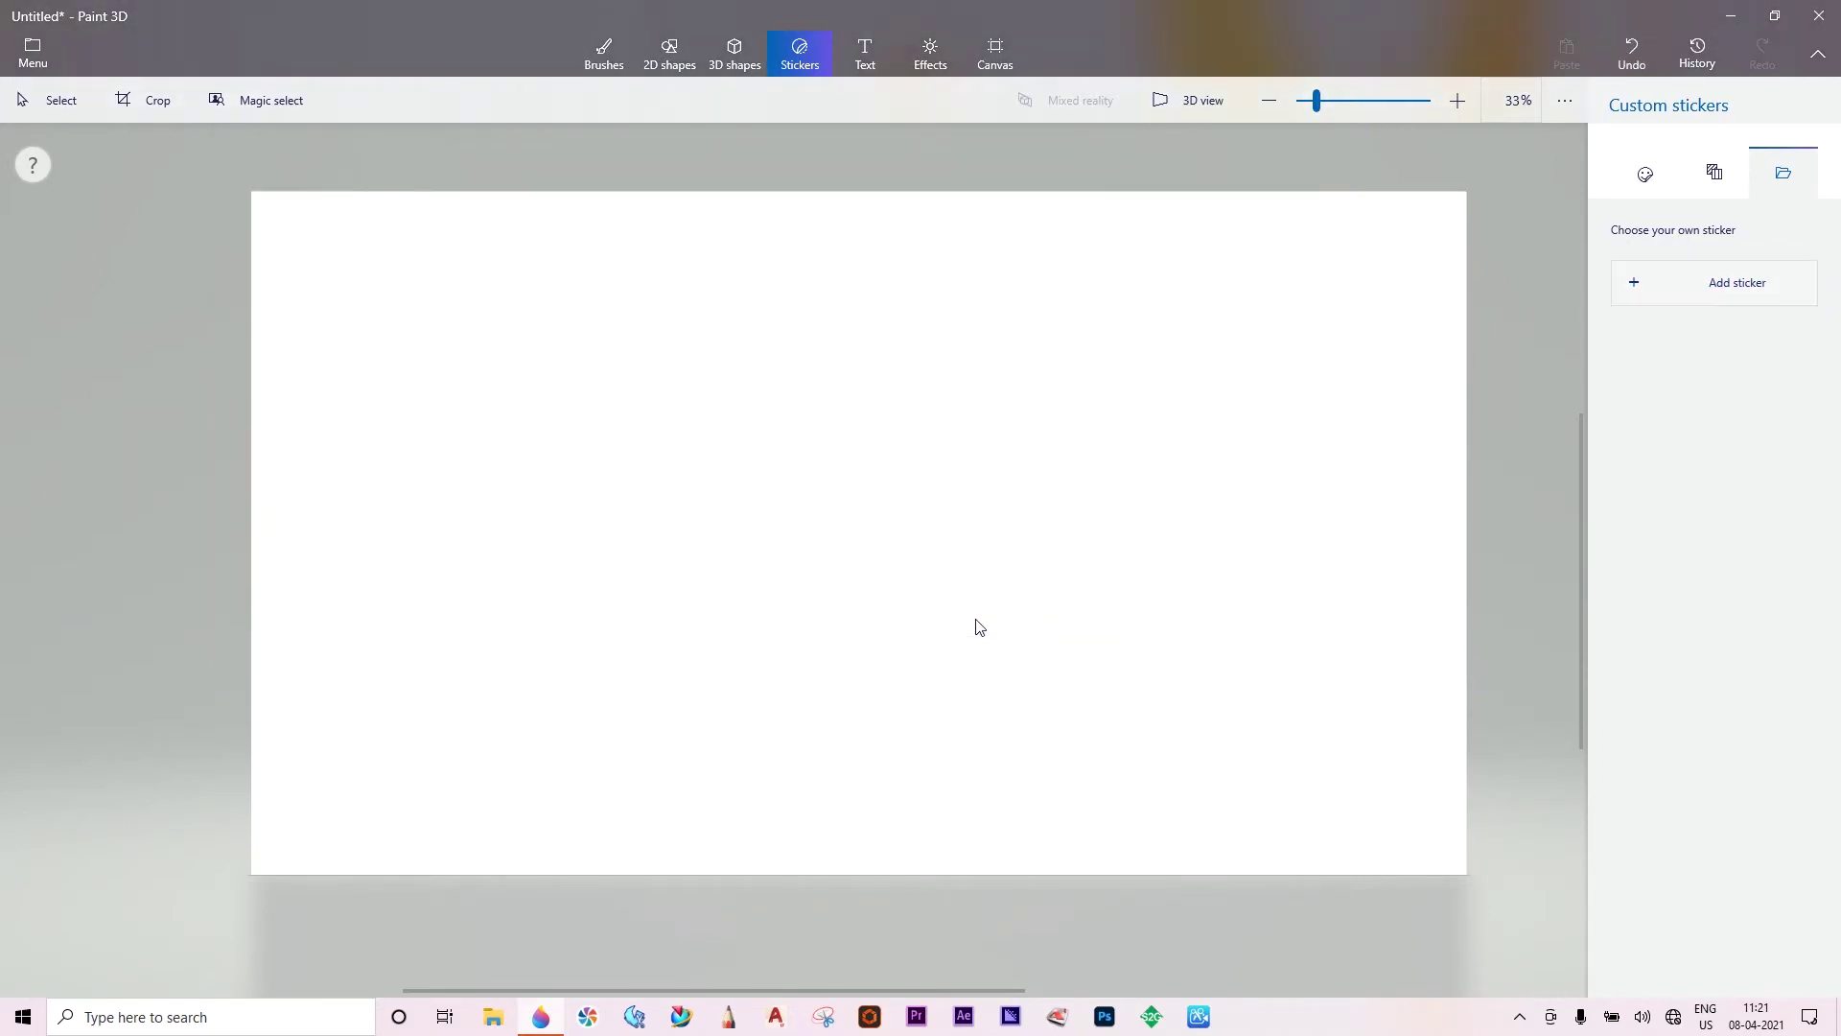
Stretch the marble sticker over the whole canvas and stamp it in place.
left_click_drag(761, 522, 297, 220)
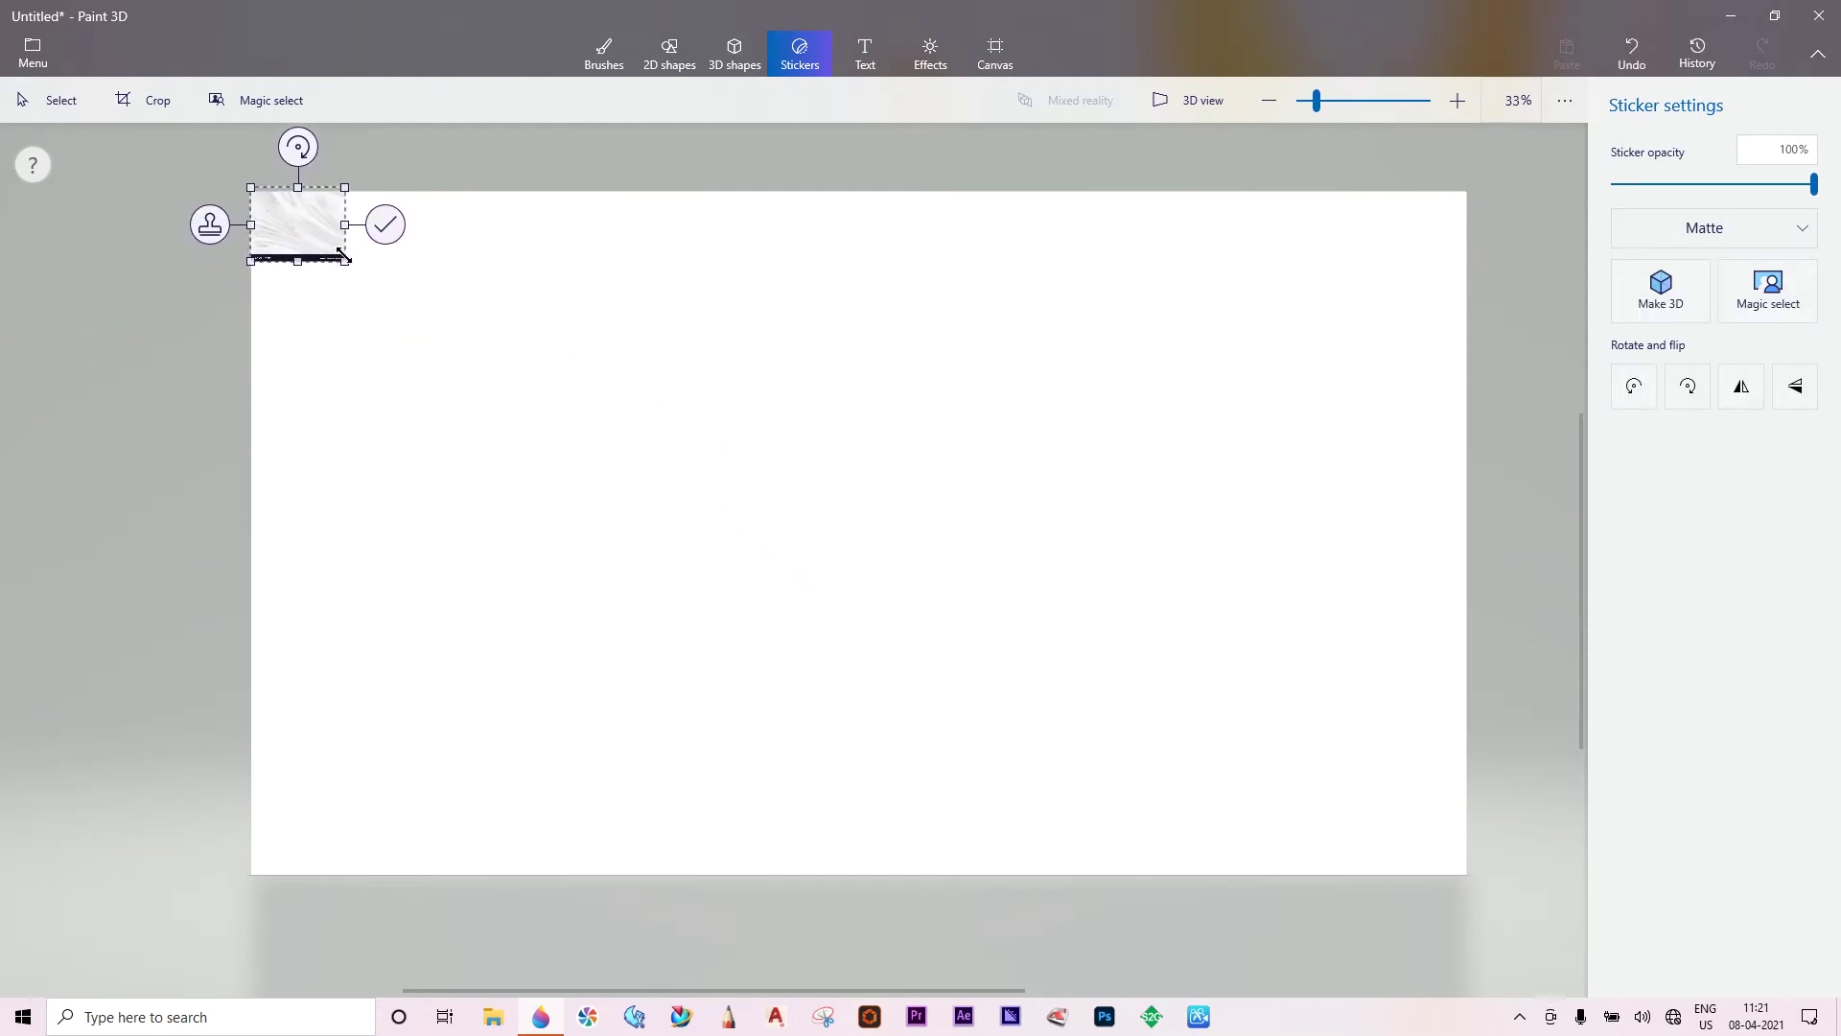
mouse_move(390, 303)
left_mouse_down()
mouse_move(665, 484)
mouse_move(1834, 959)
mouse_move(1835, 1035)
mouse_move(1275, 872)
mouse_move(1328, 873)
left_mouse_up()
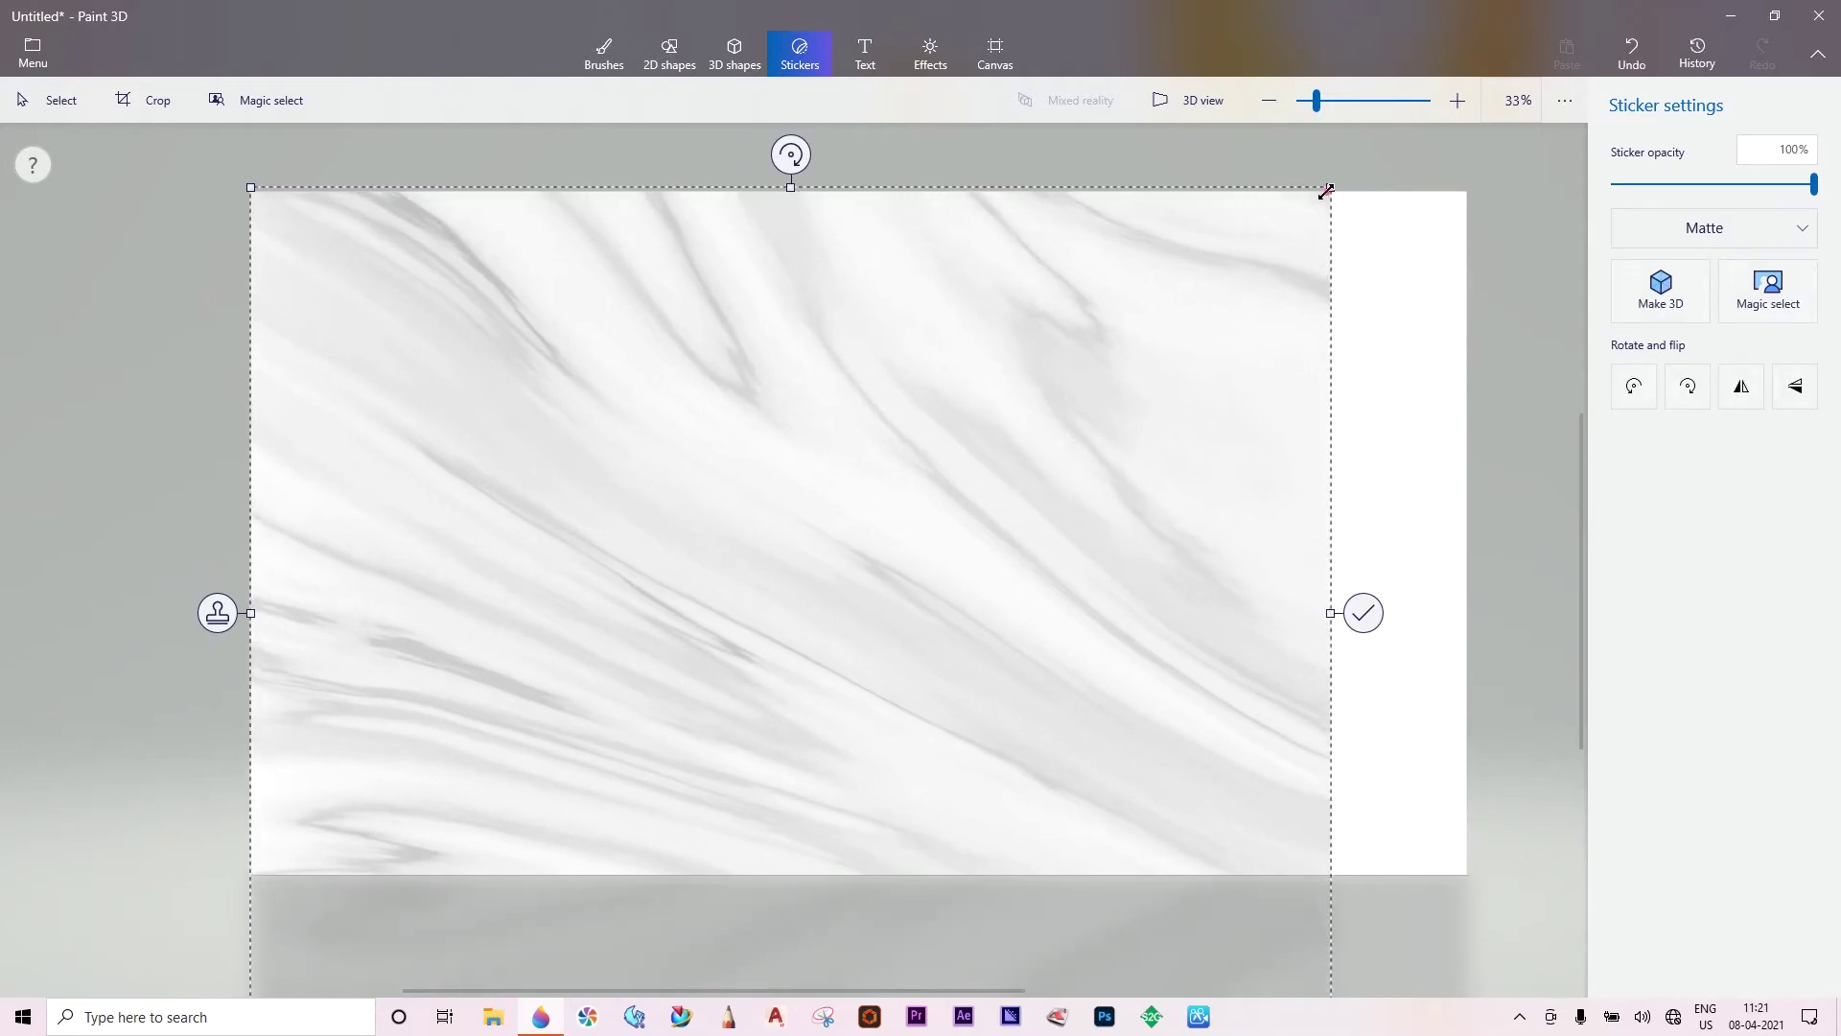
left_click_drag(1330, 188, 1452, 151)
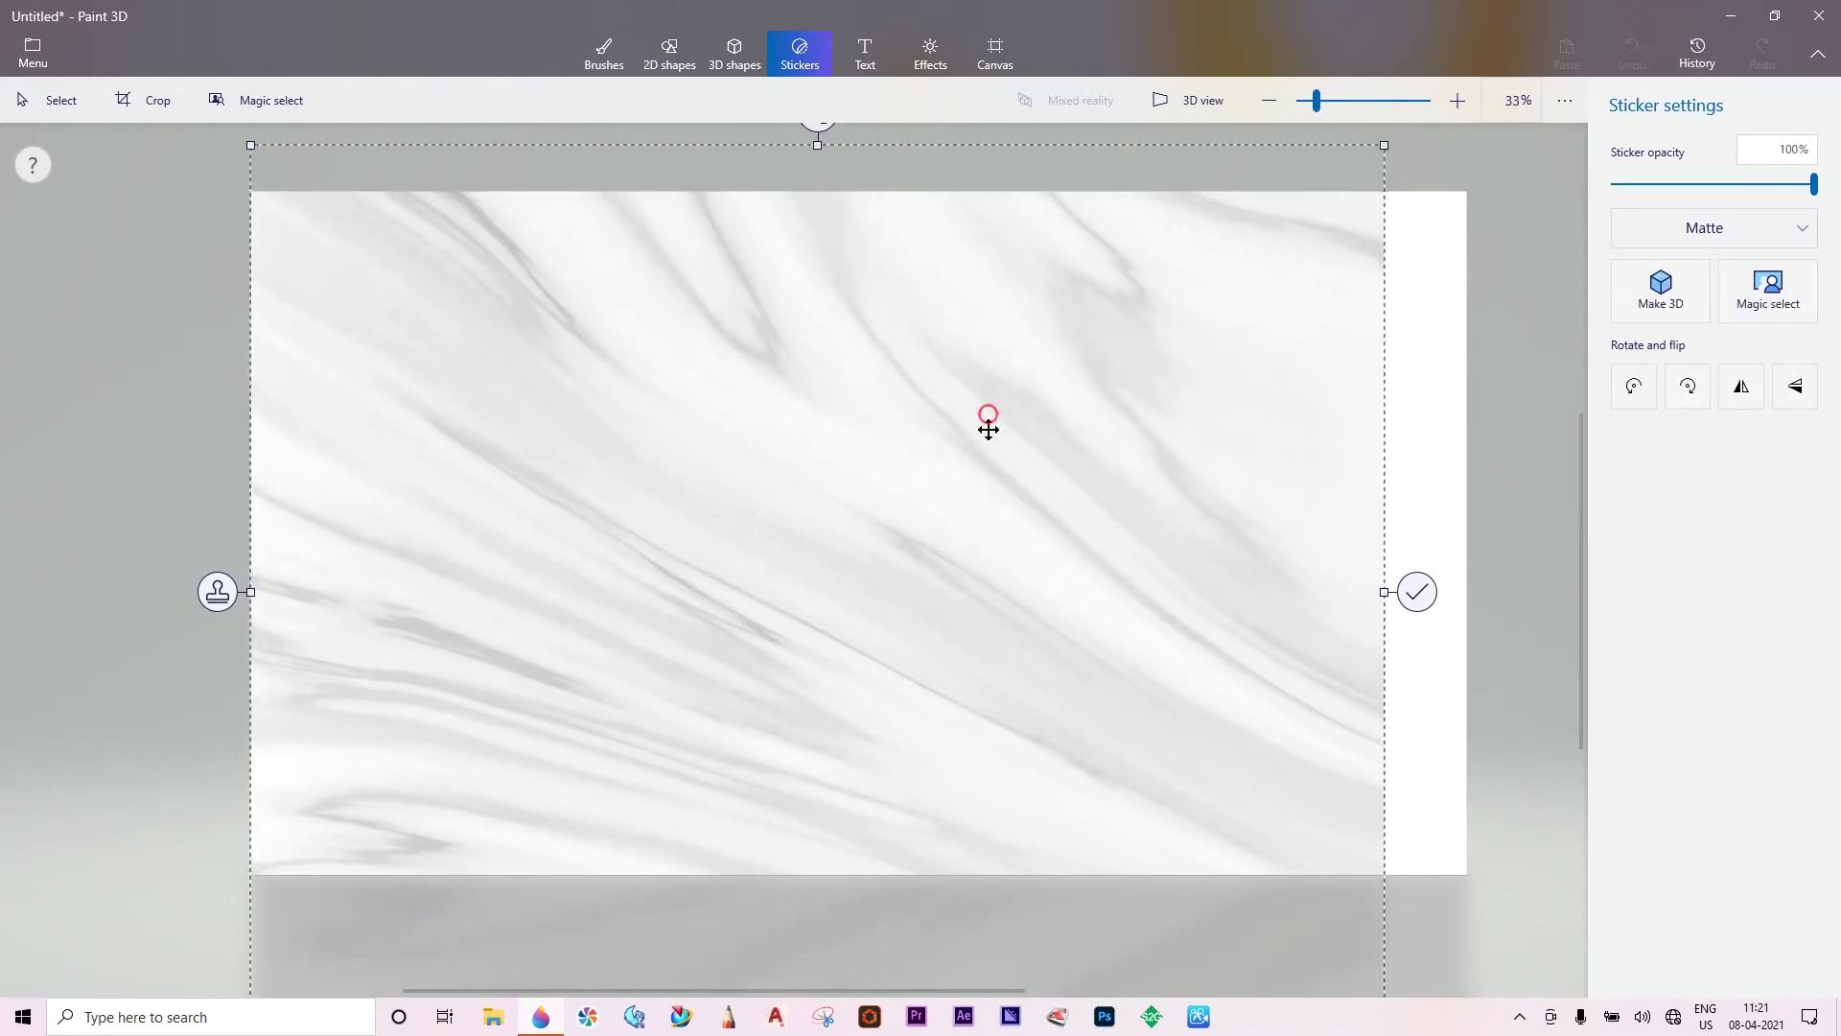
mouse_move(987, 419)
left_mouse_down()
mouse_move(978, 489)
mouse_move(982, 457)
left_mouse_up()
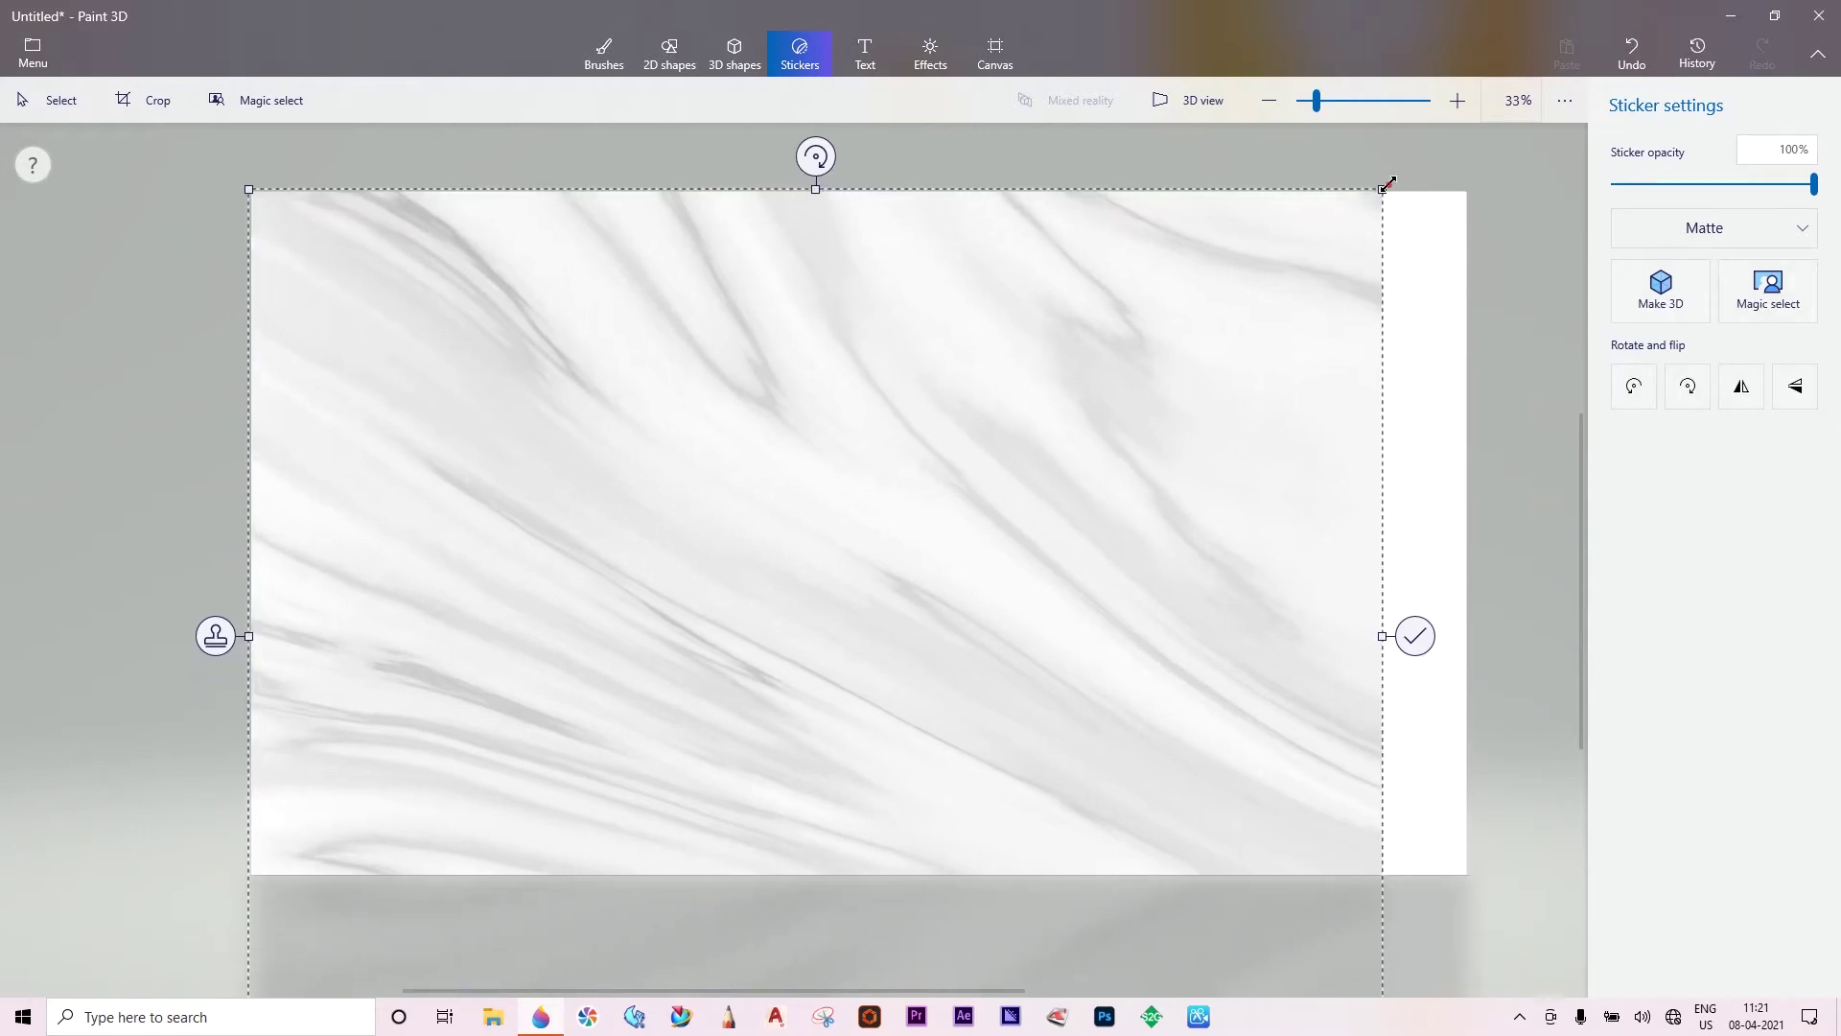
left_click_drag(1382, 189, 1619, 107)
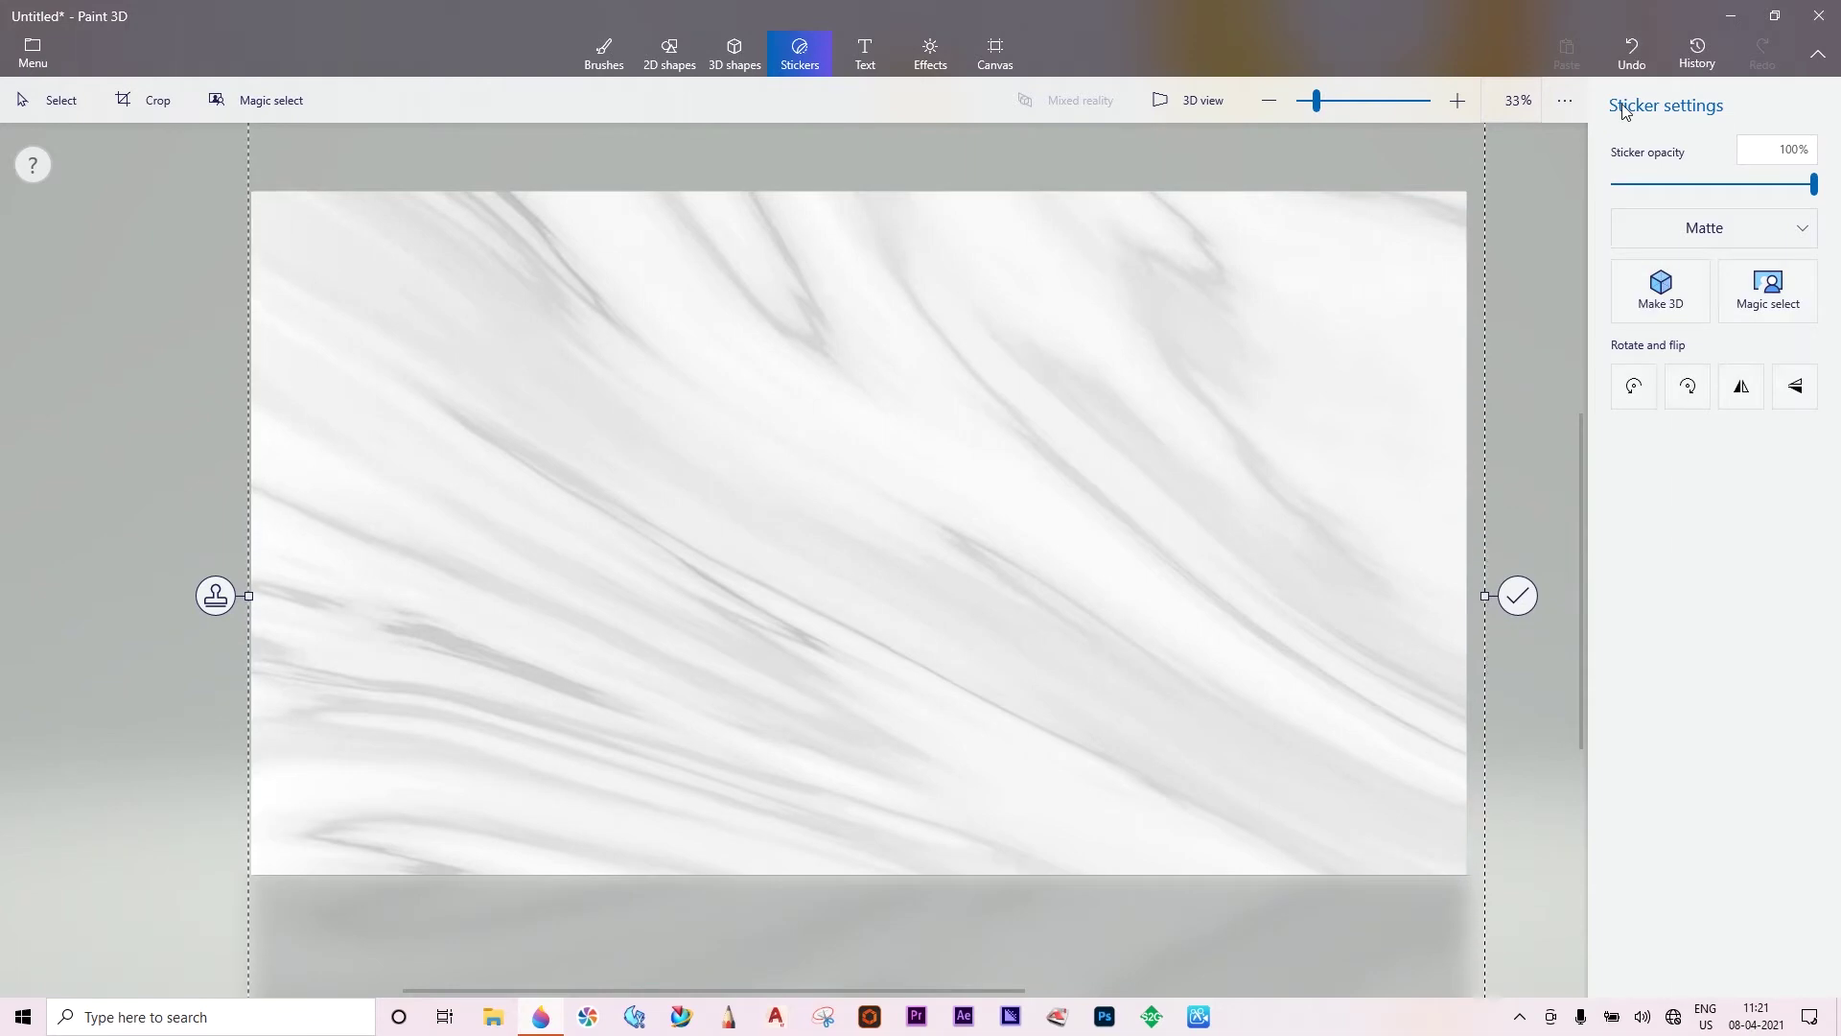
left_click(1520, 593)
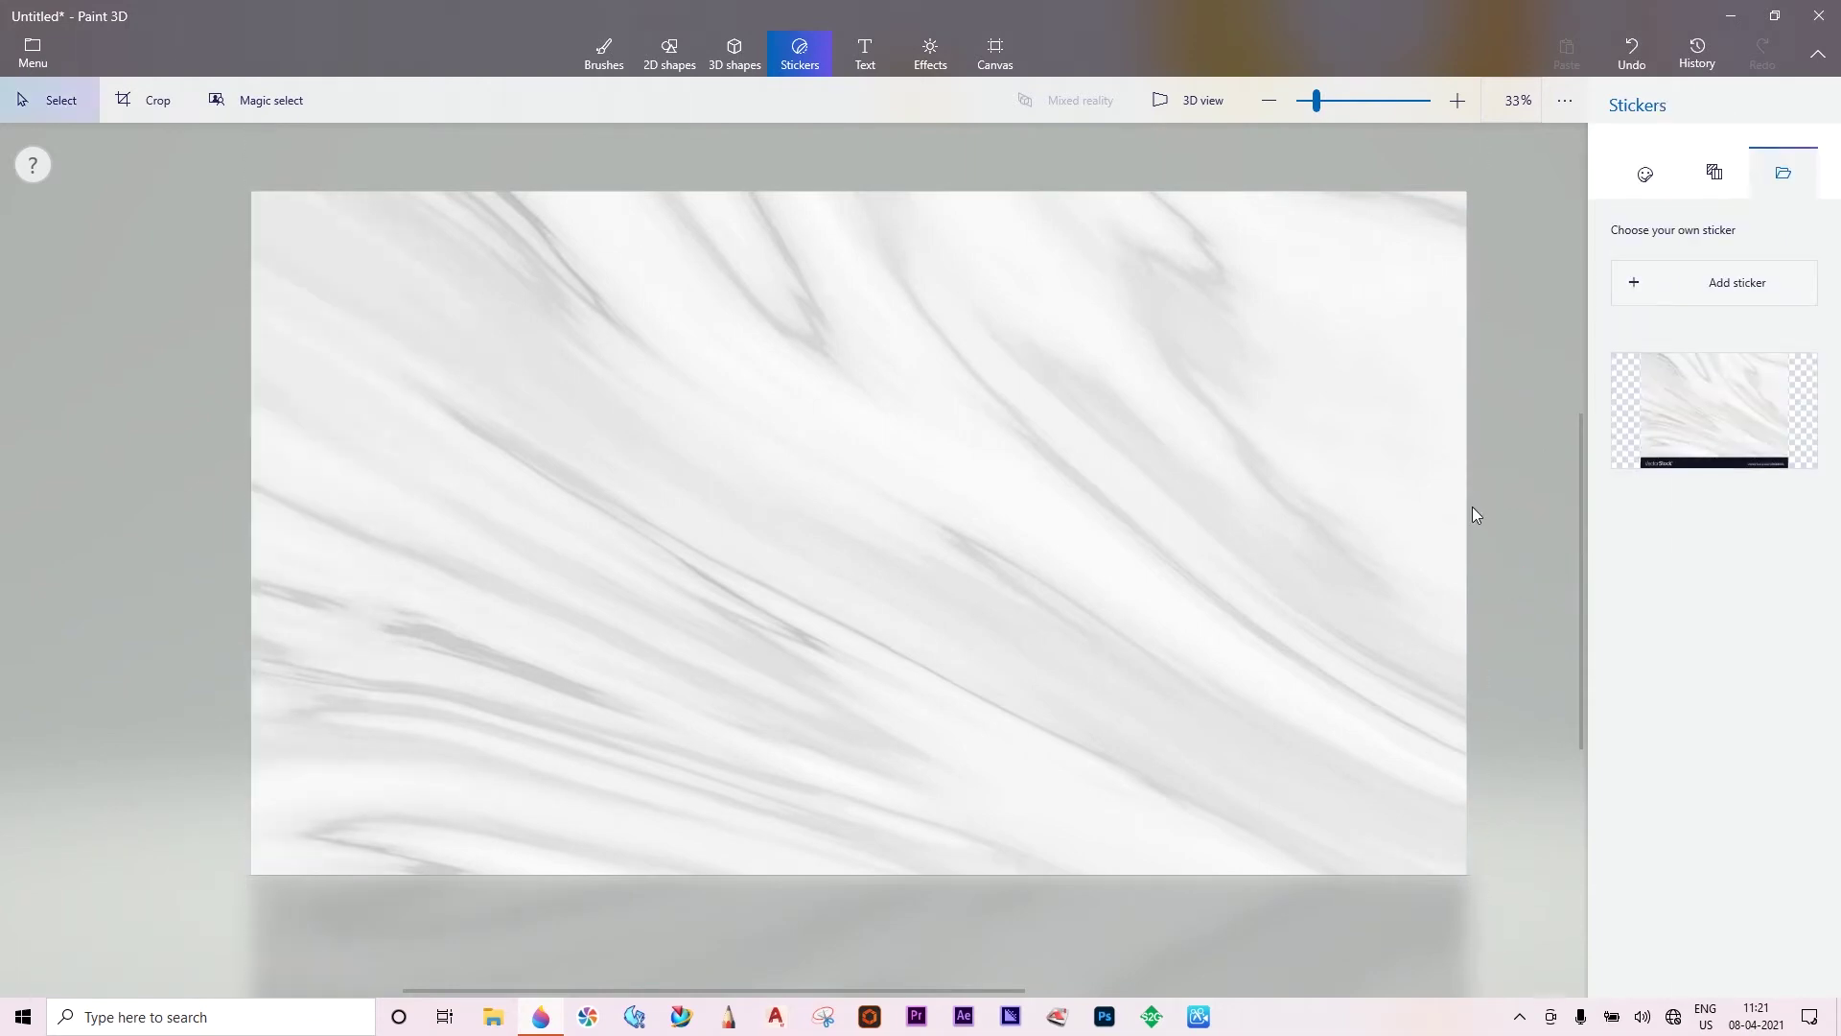
left_click(1709, 290)
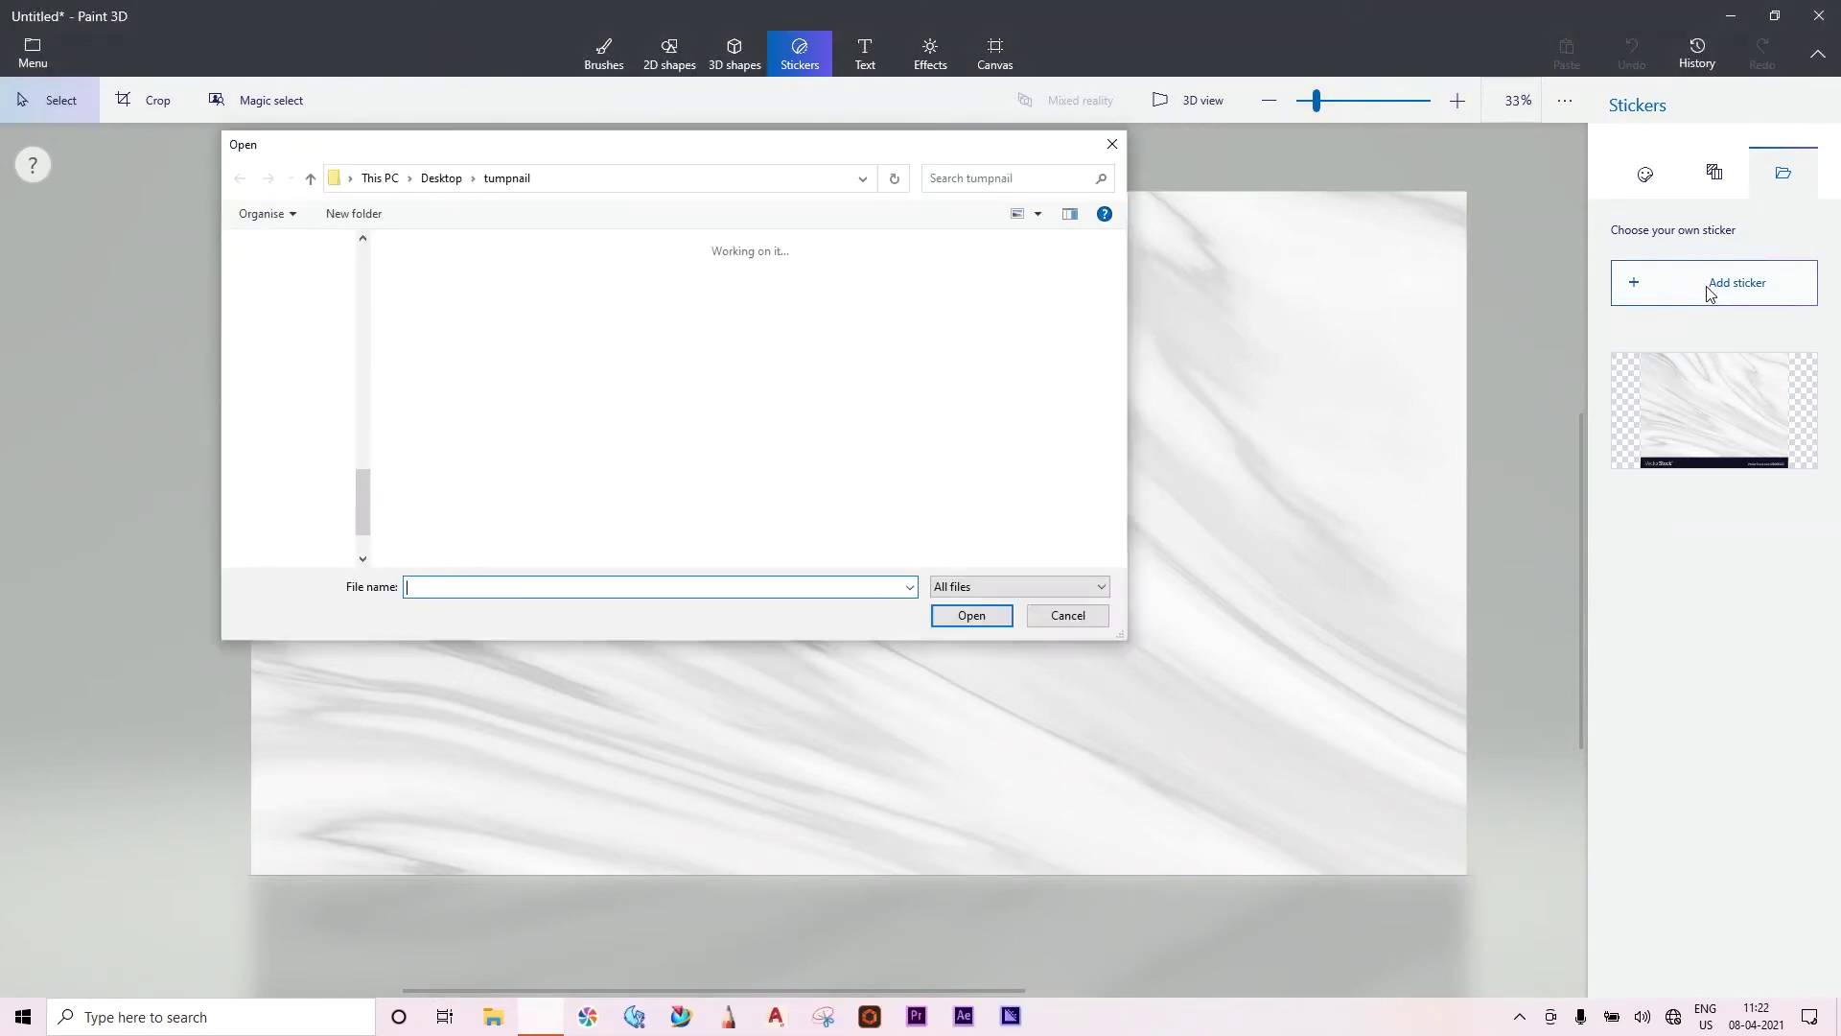
Place the DSC_8857 photo as a sticker and rotate it left so the person stands upright.
left_click(753, 286)
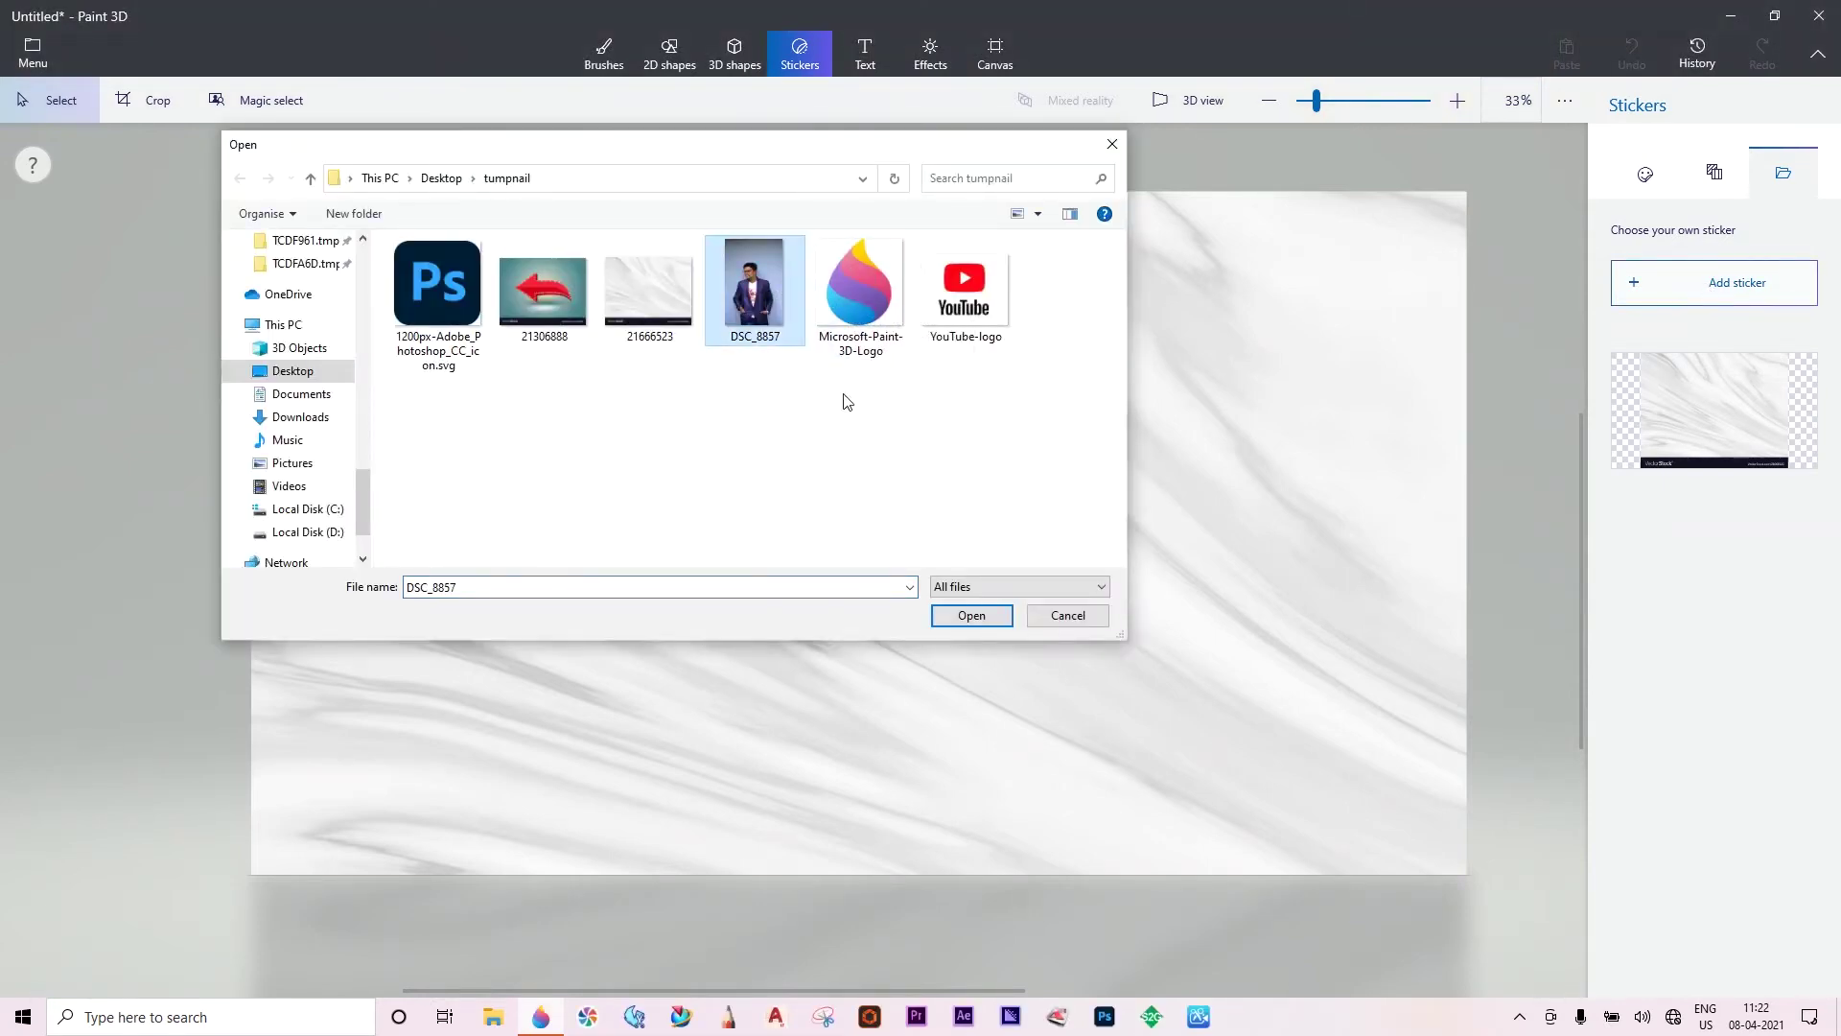
left_click(972, 615)
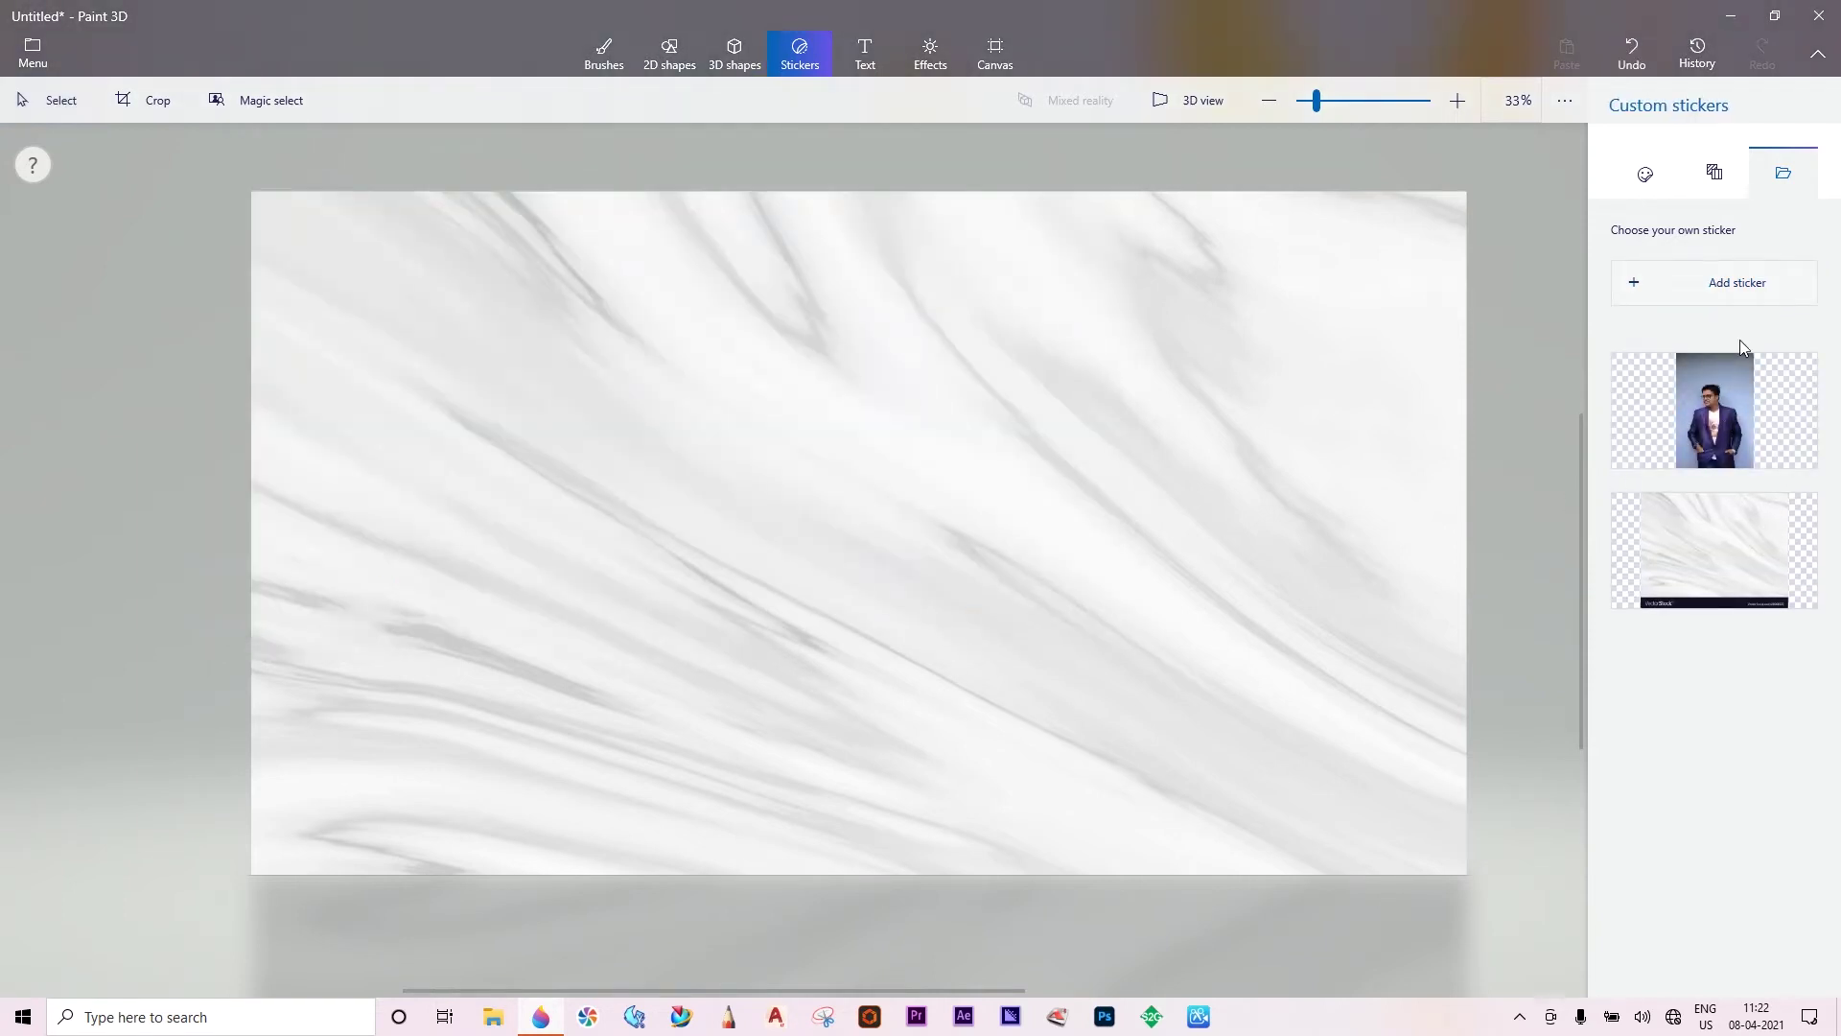
left_click(1726, 384)
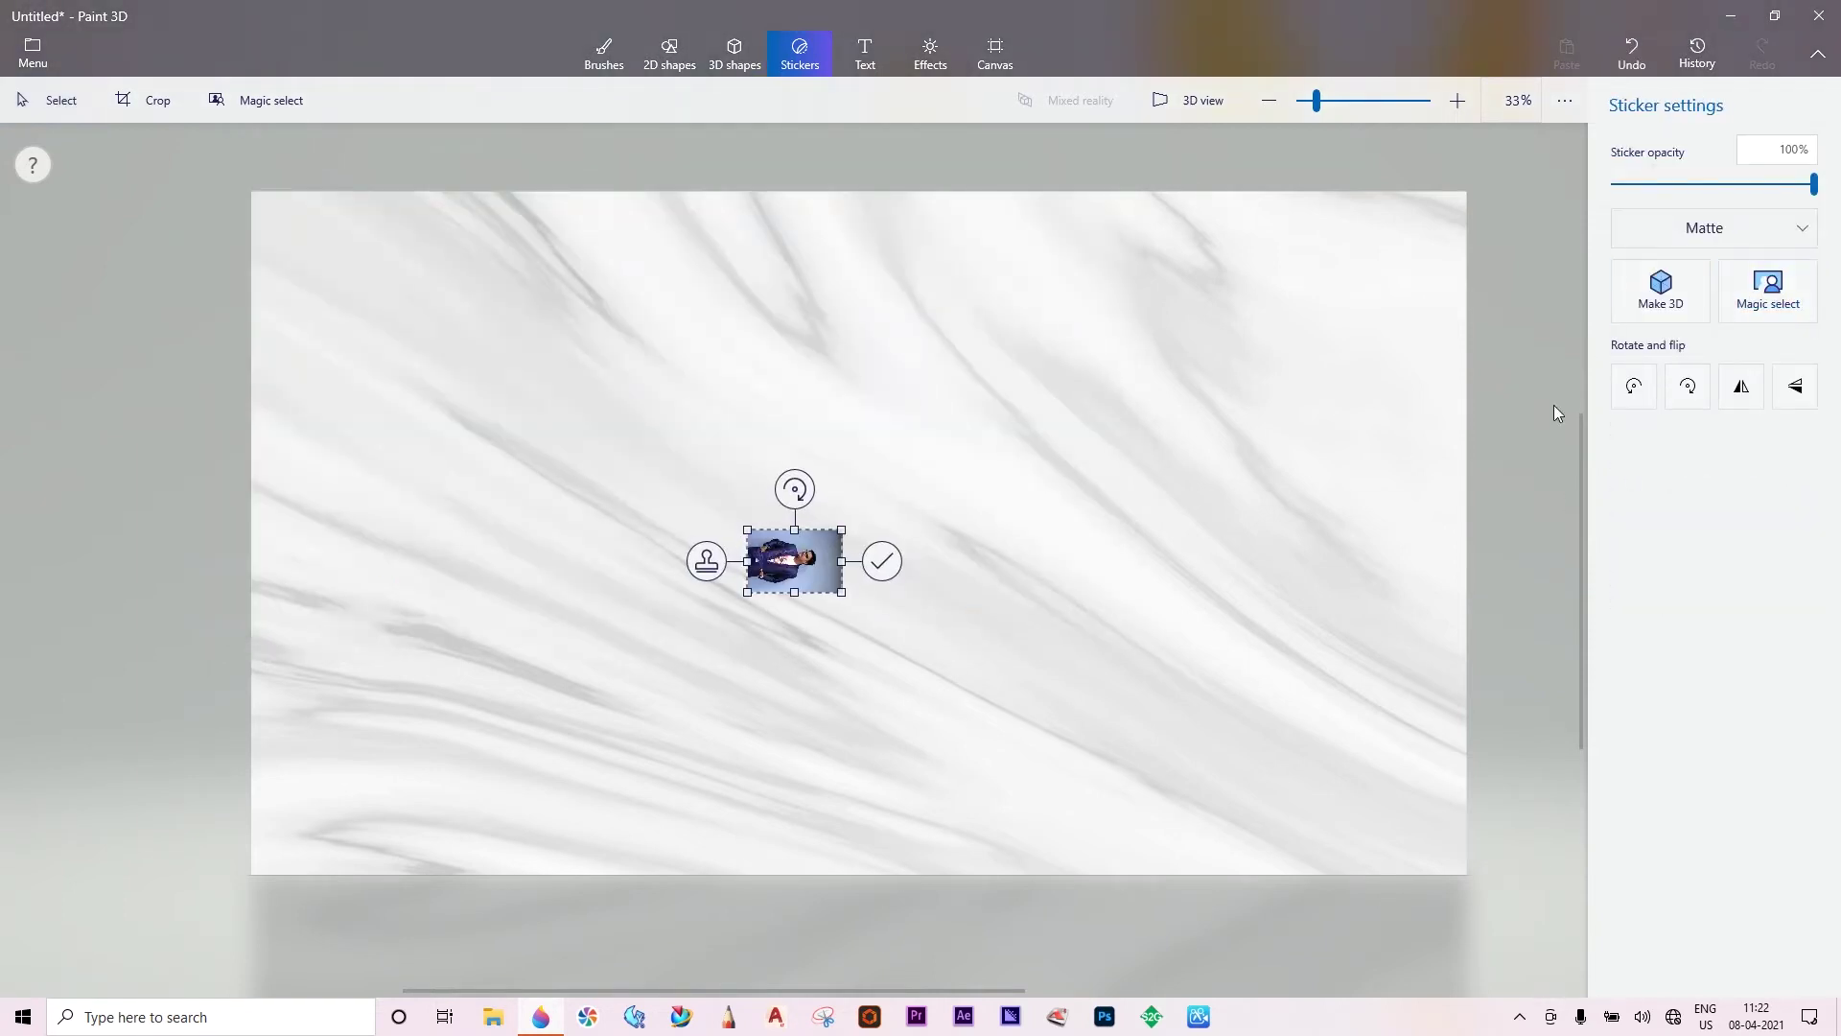
left_click(1646, 391)
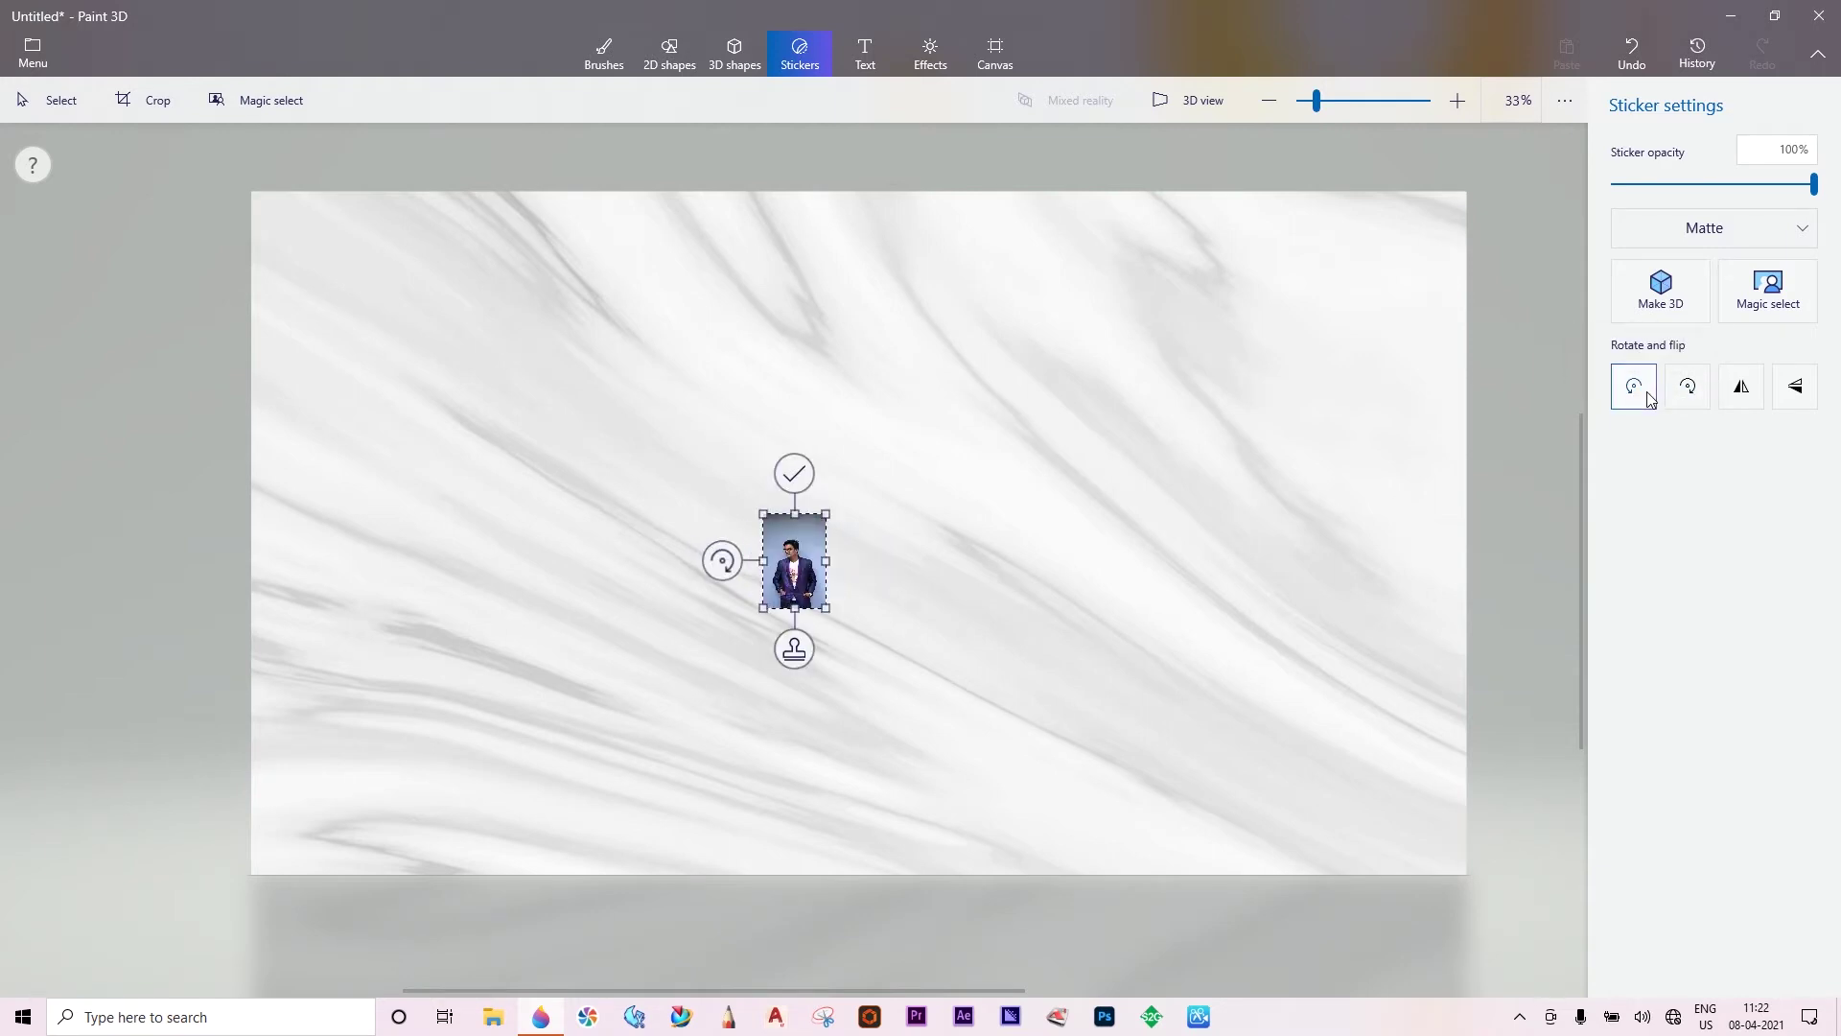
key("ctrl+plus")
Magic-select the person with a tightened box and remove the blue backdrop.
left_click(1768, 291)
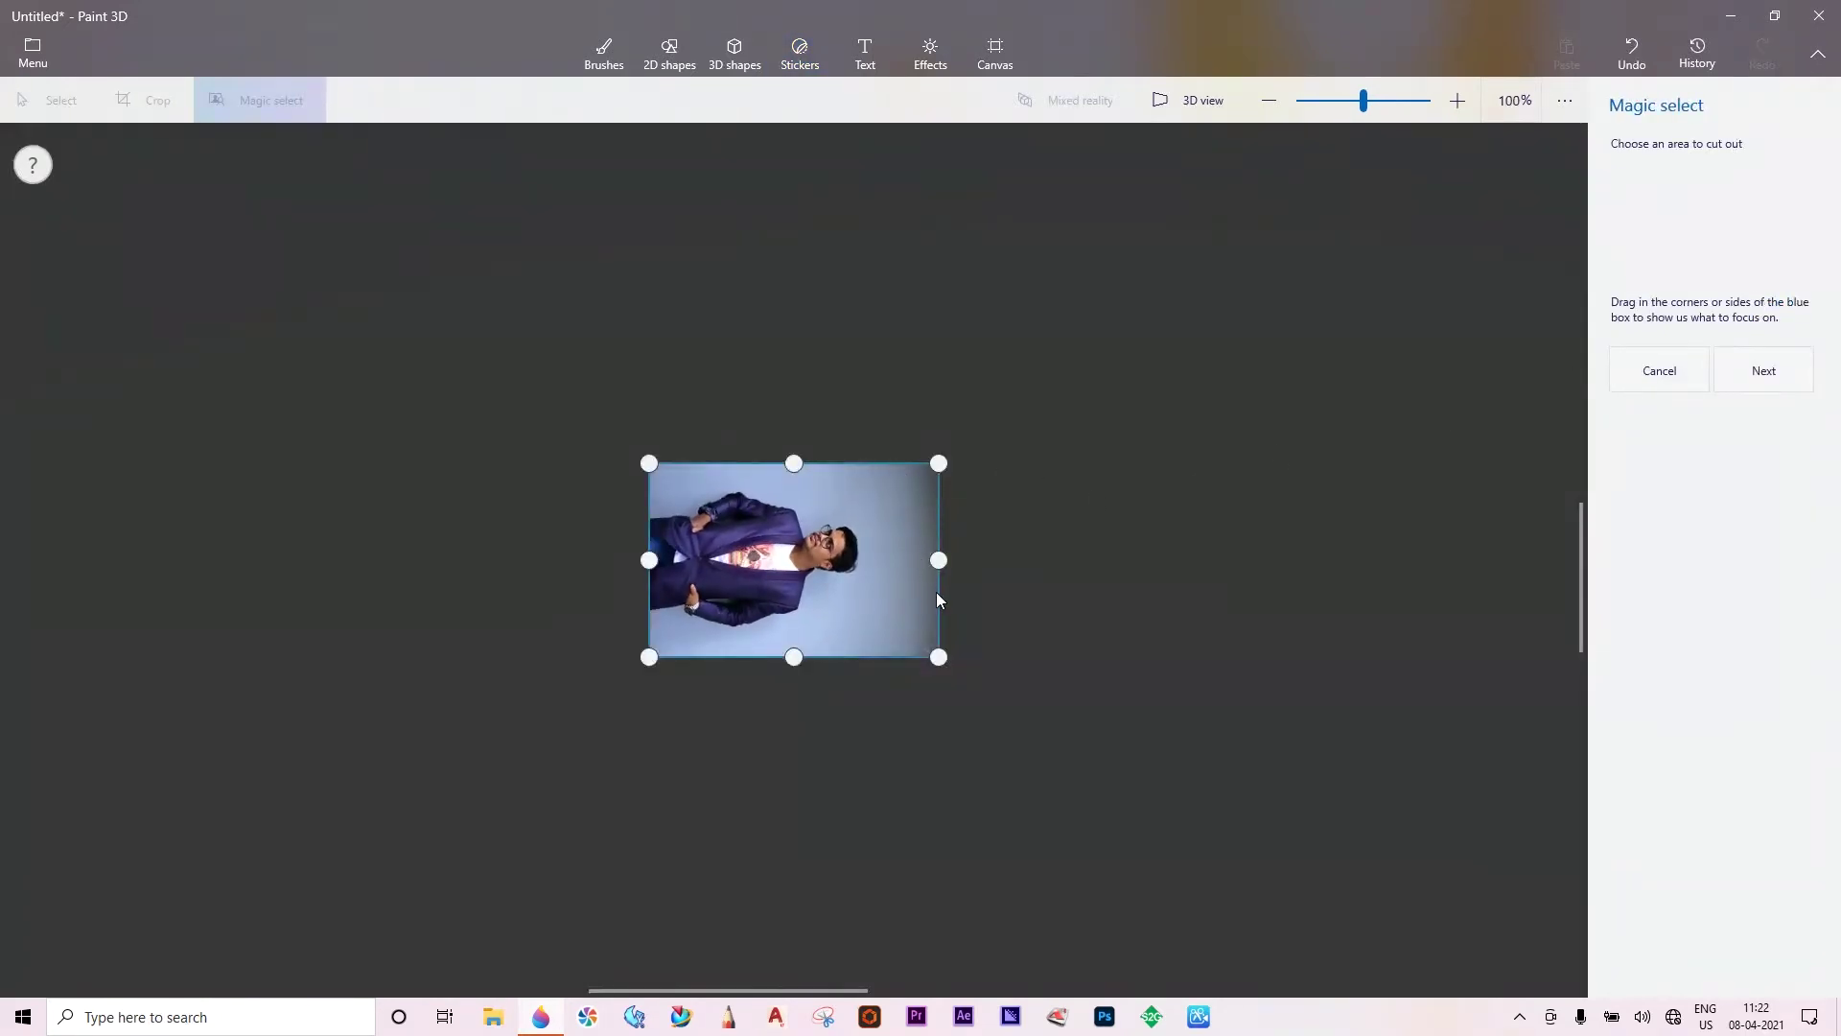
left_click_drag(933, 572, 879, 566)
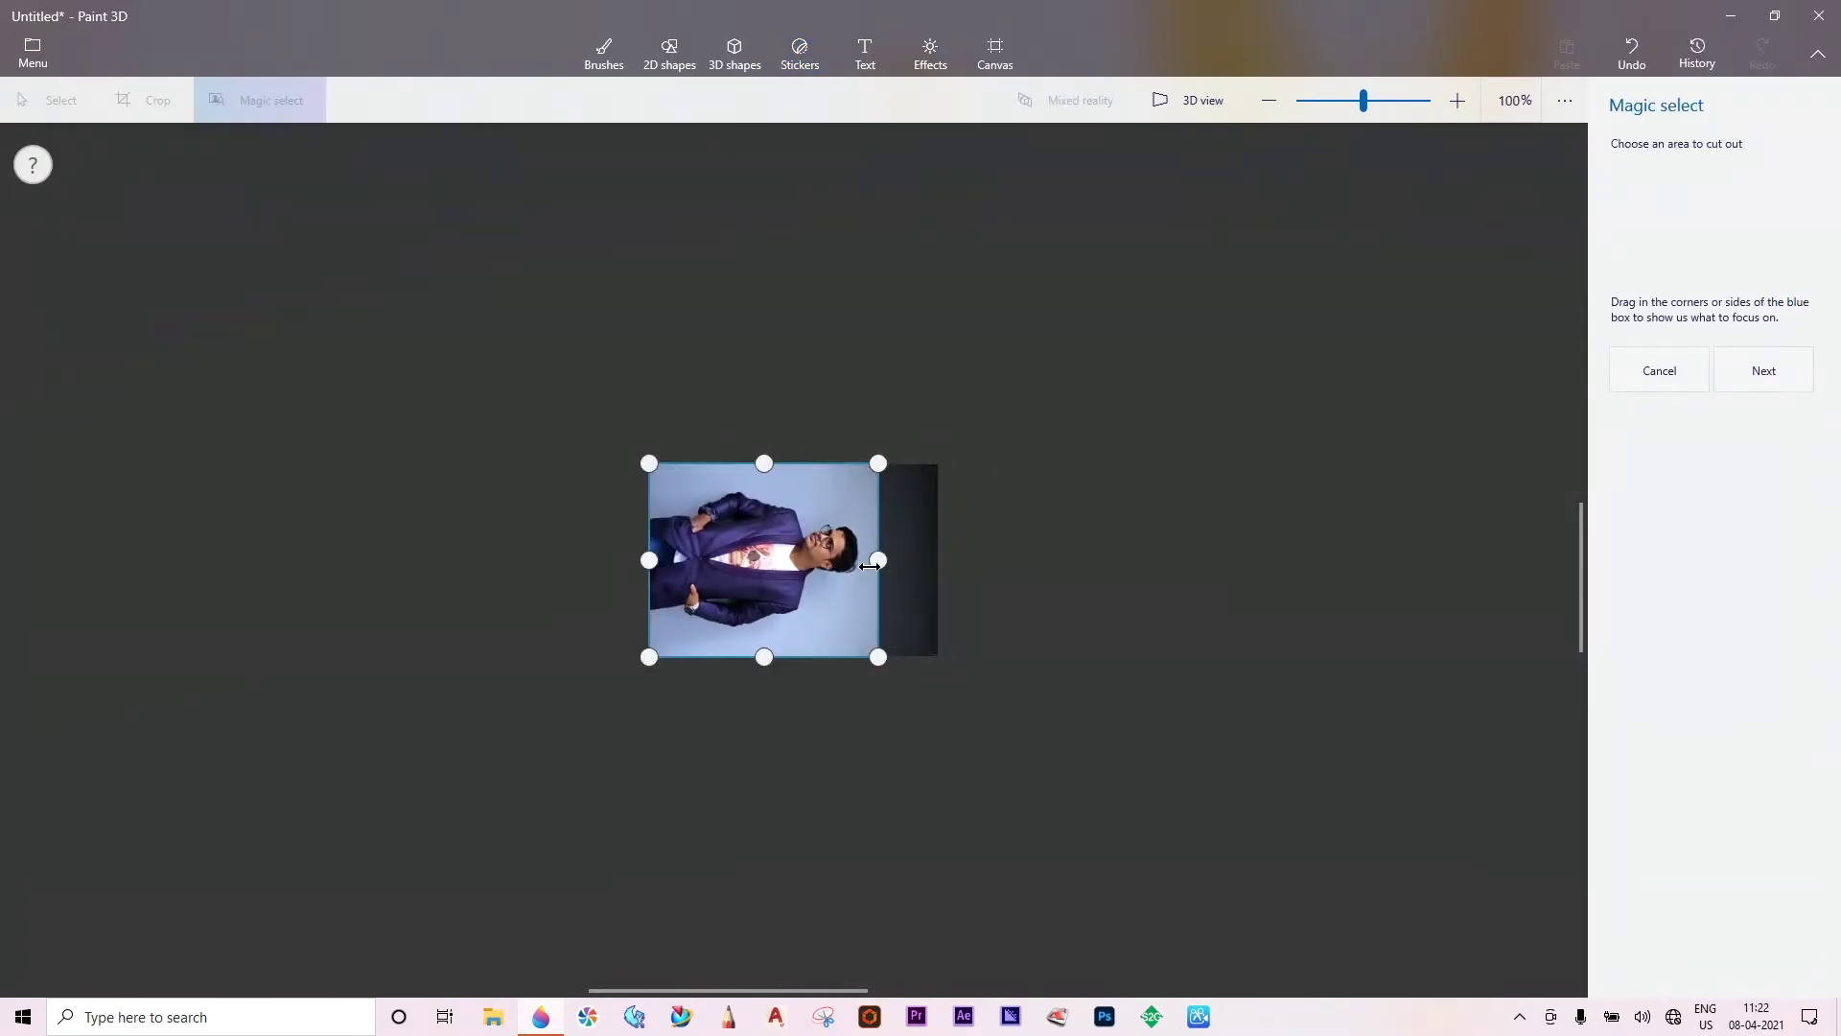
left_click_drag(760, 658, 756, 643)
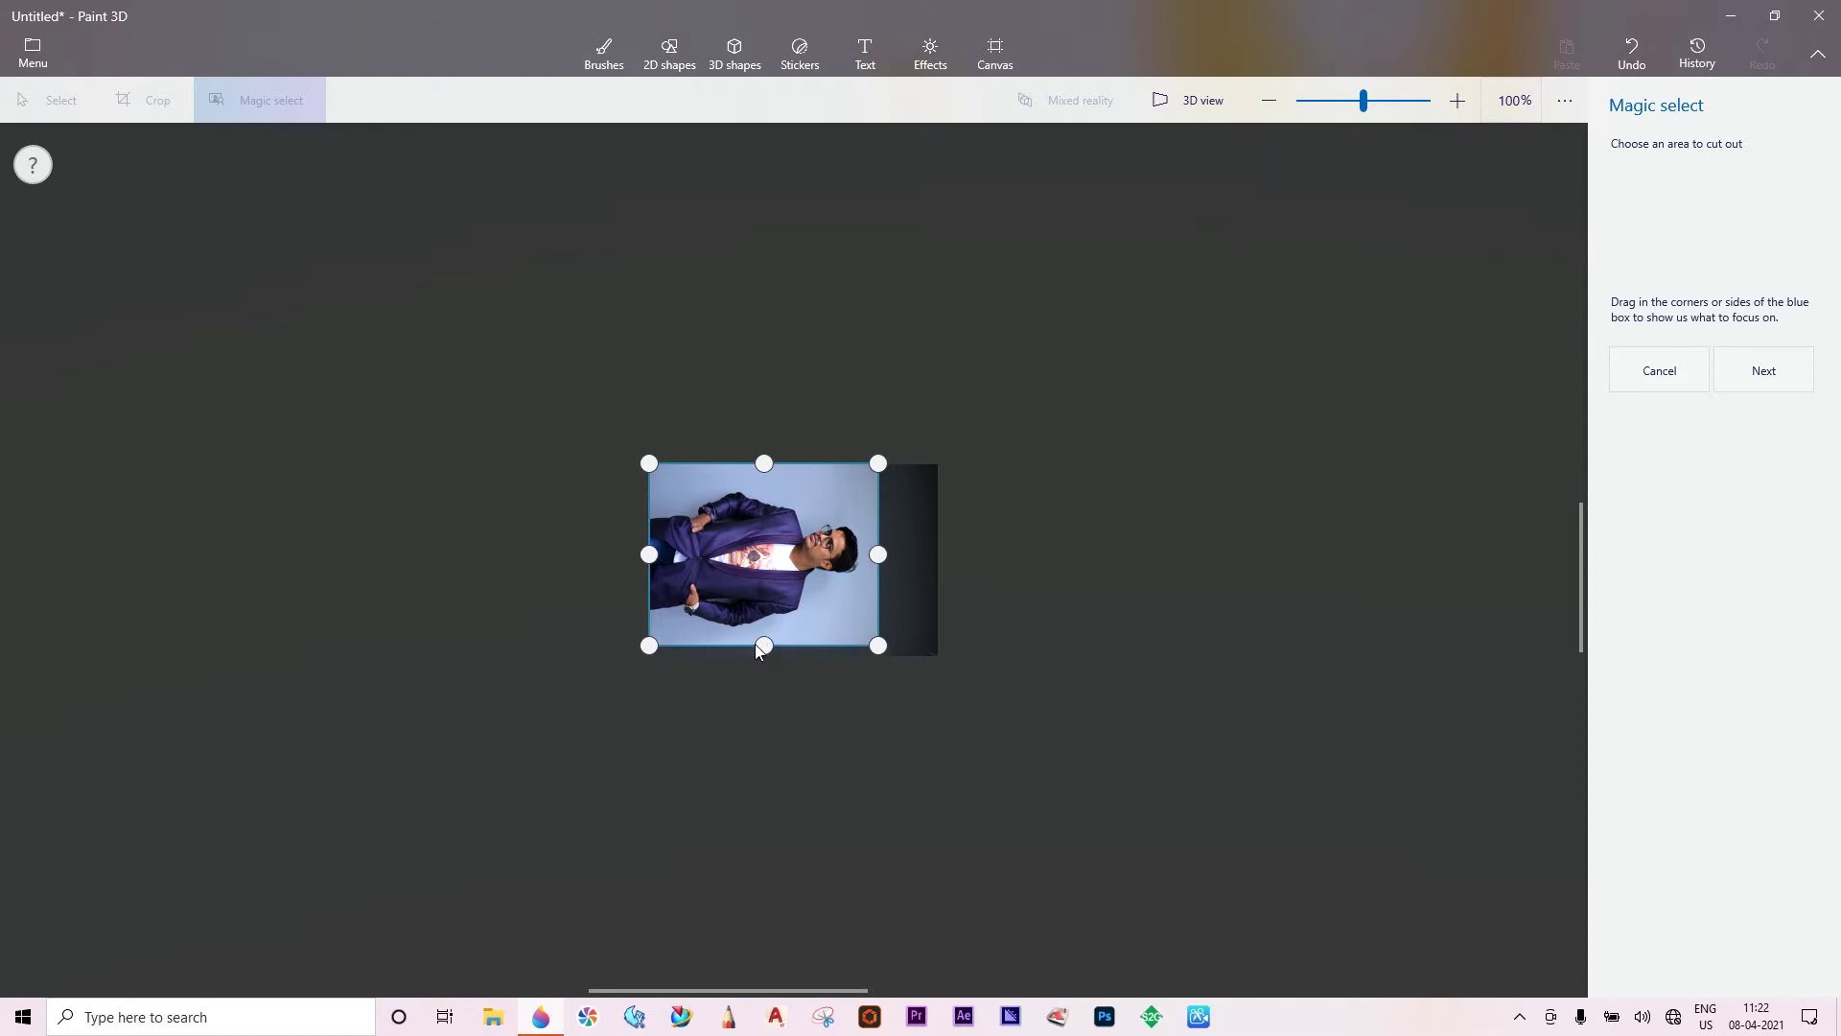
left_click_drag(767, 469, 779, 486)
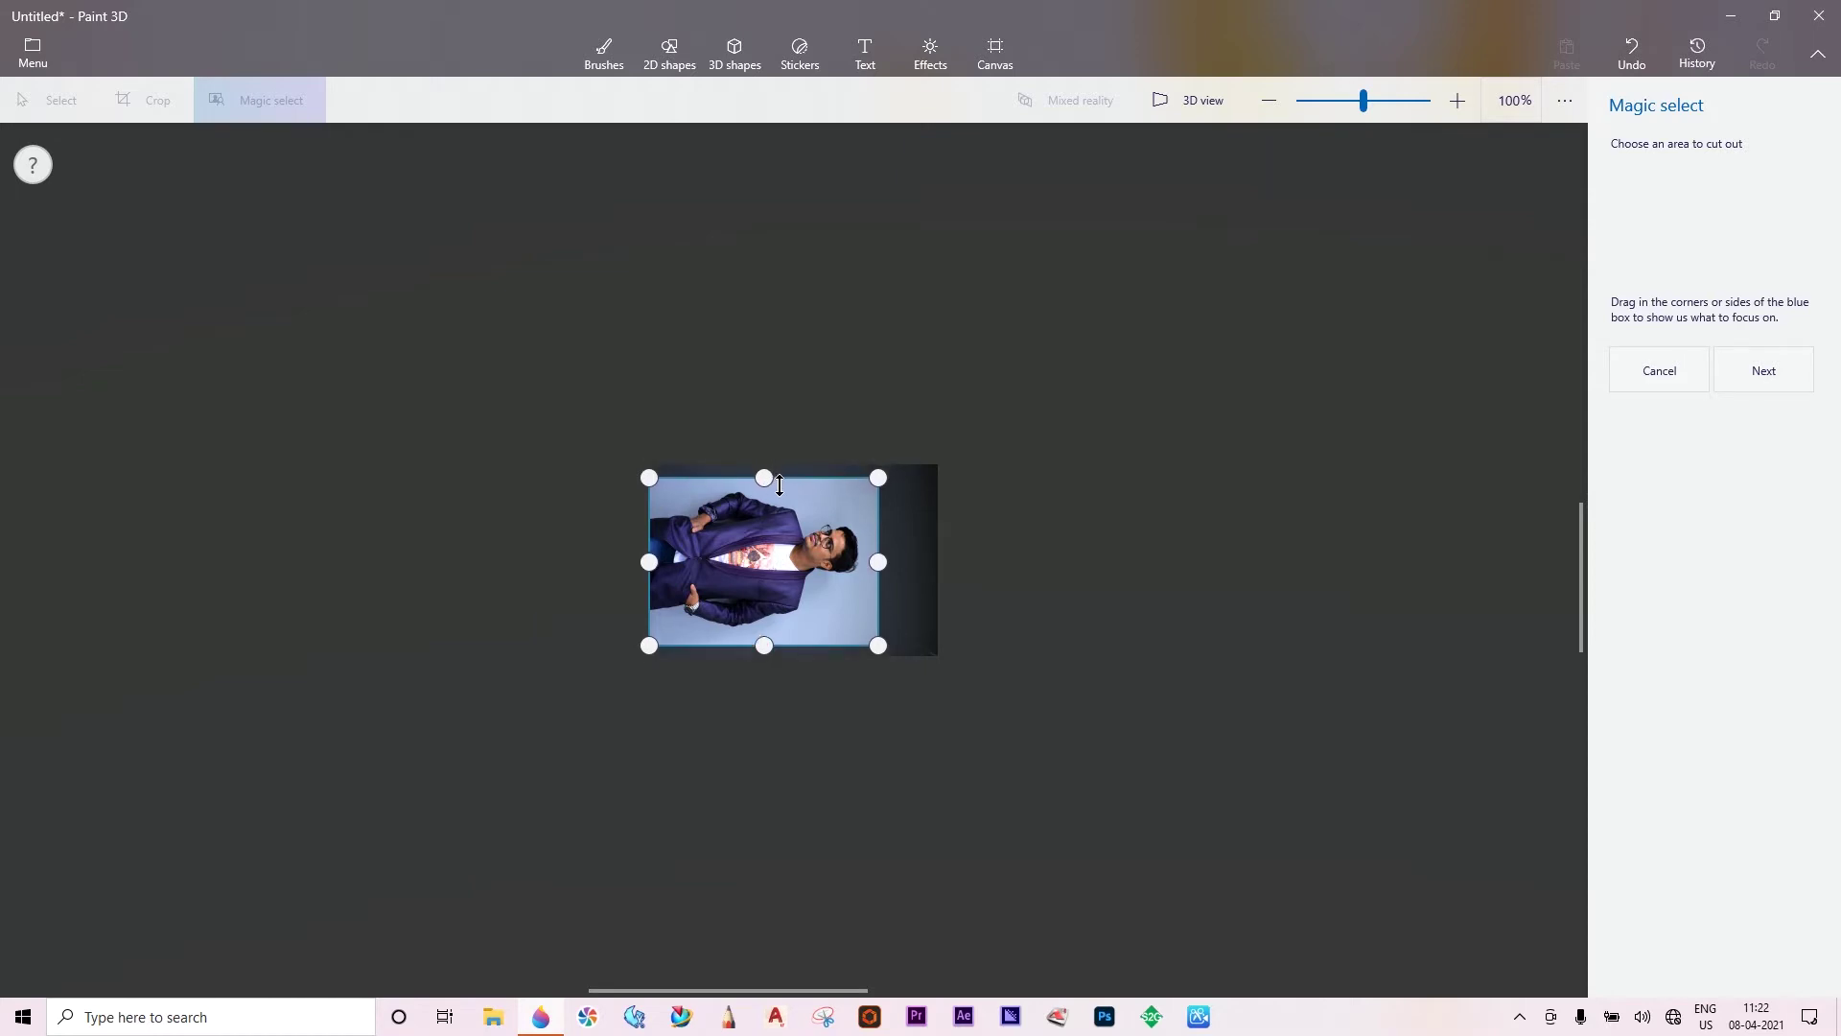
left_click(1764, 372)
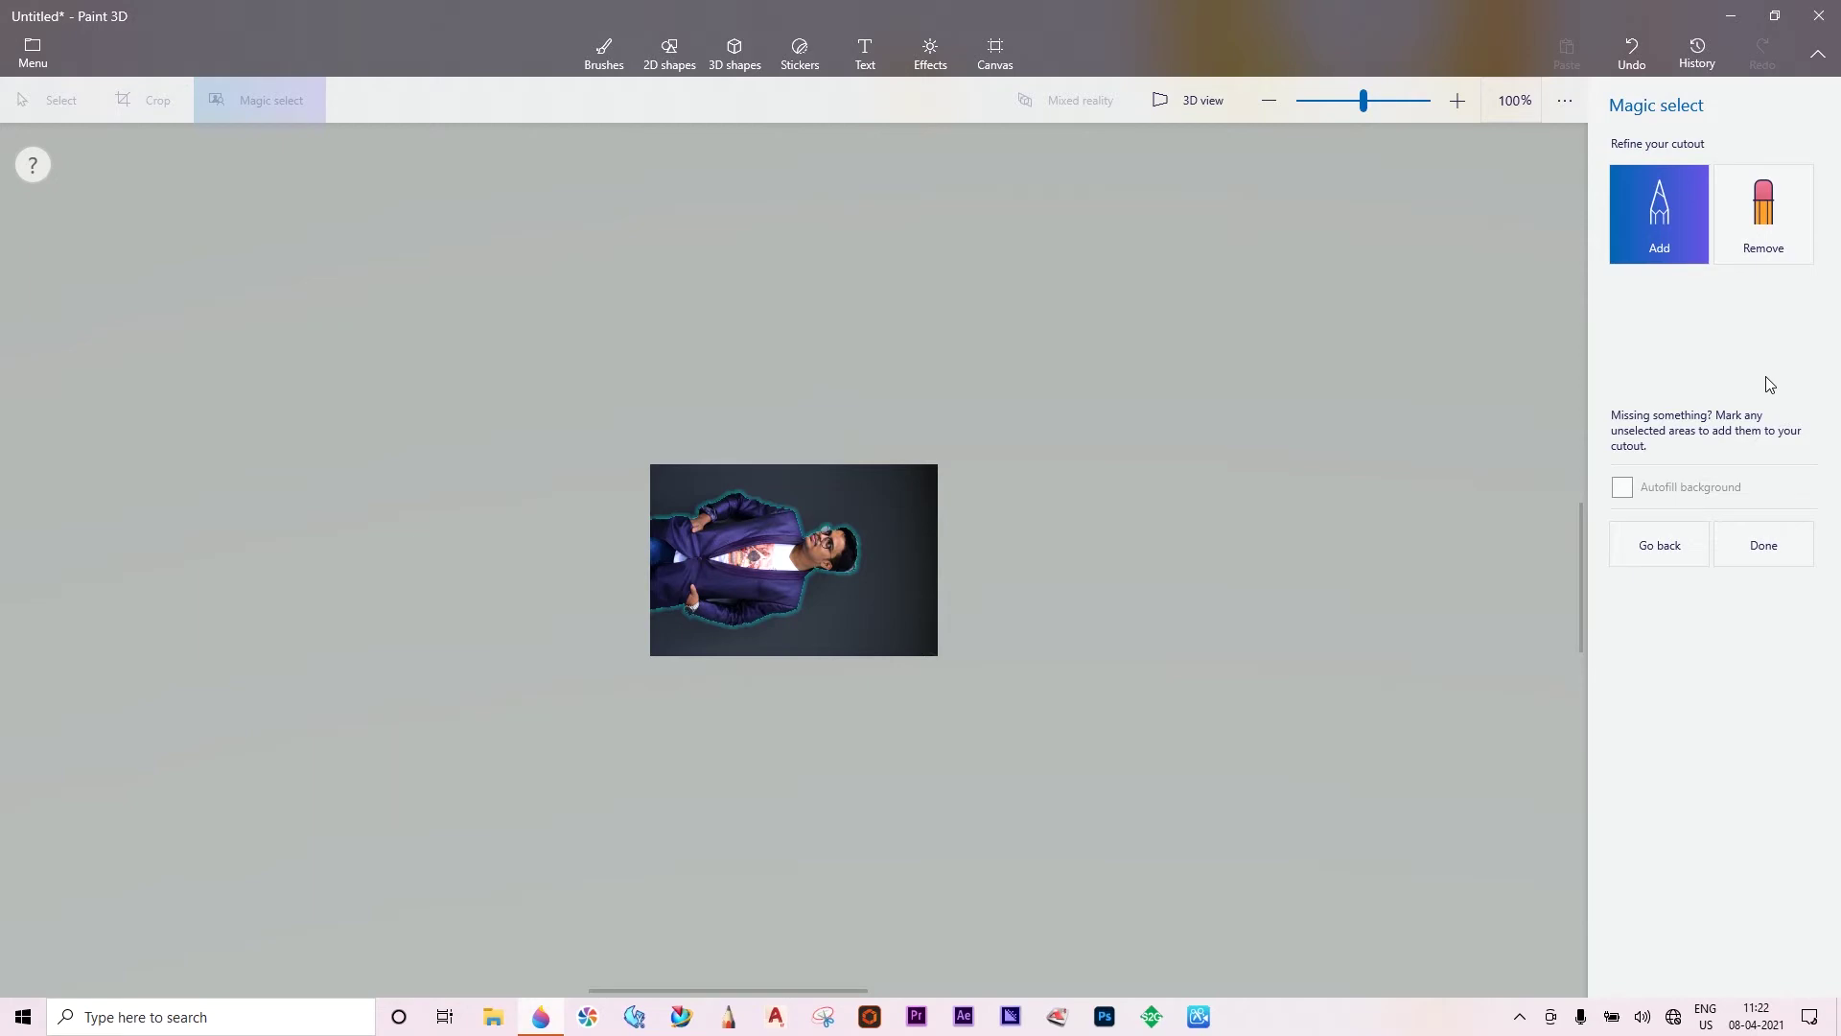
scroll(854, 561, "up", 3)
scroll(853, 562, "up", 3)
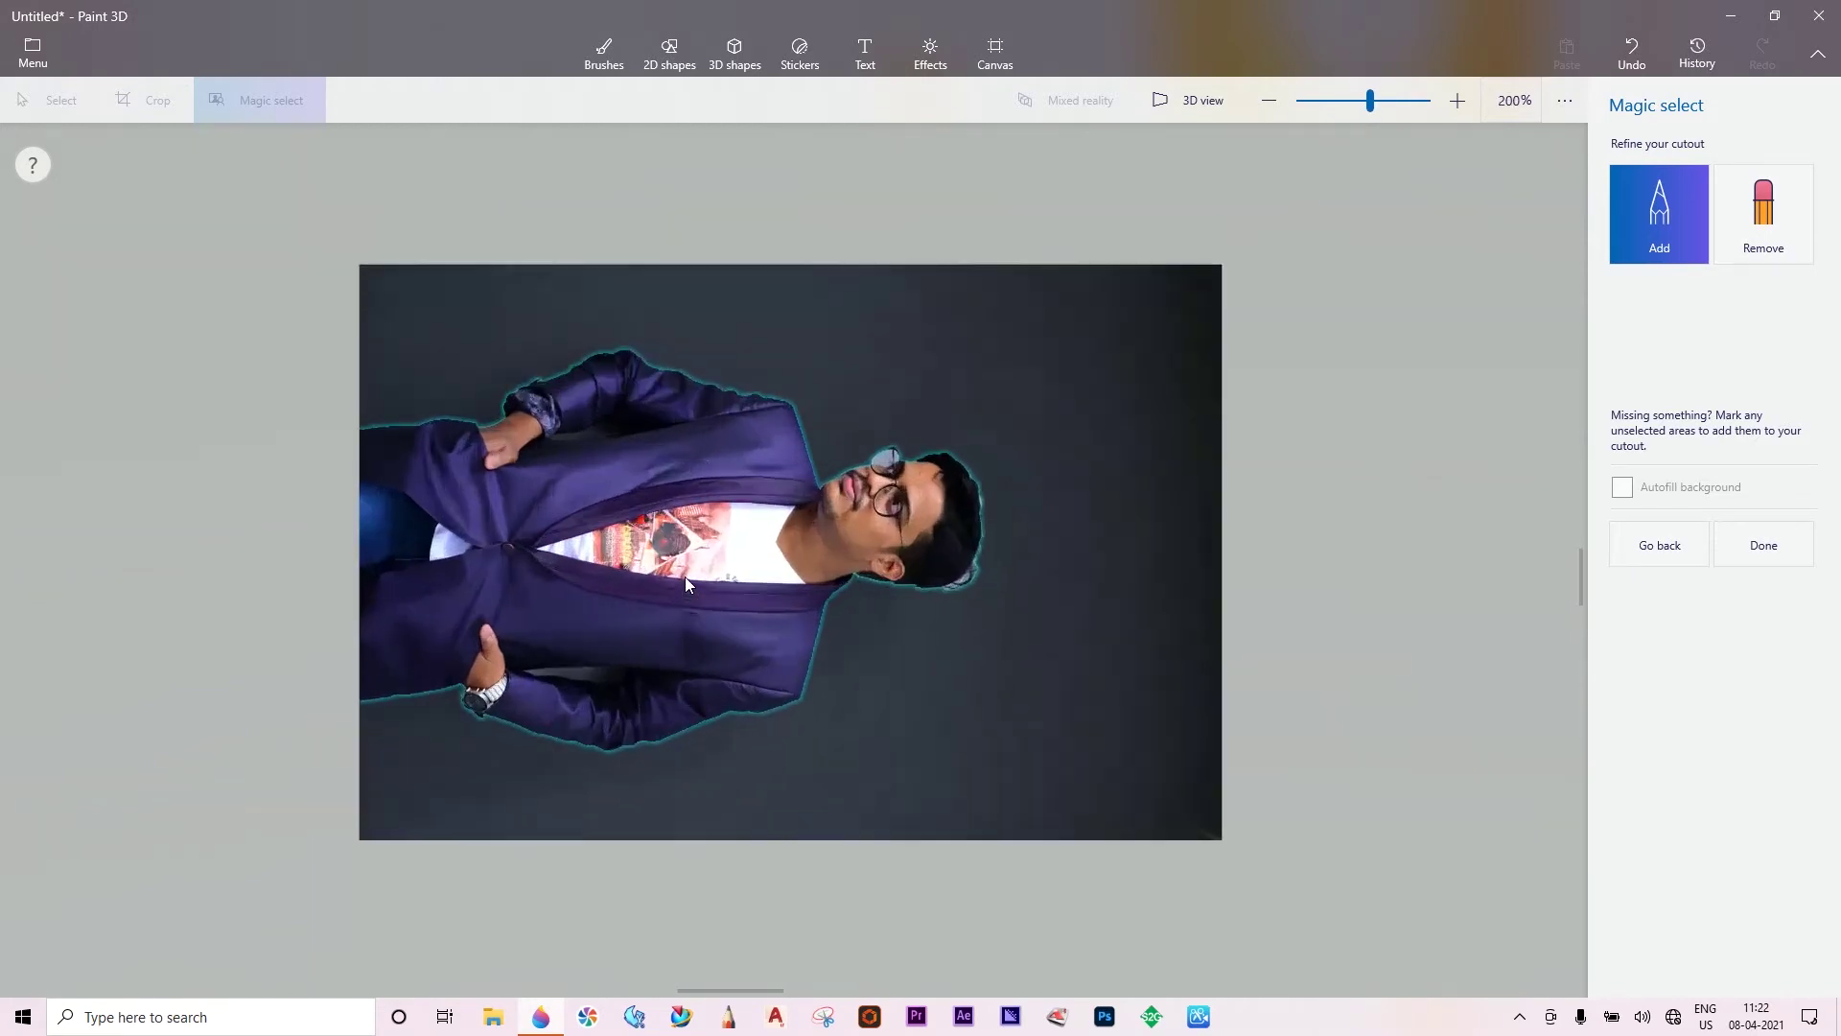
left_click(1763, 545)
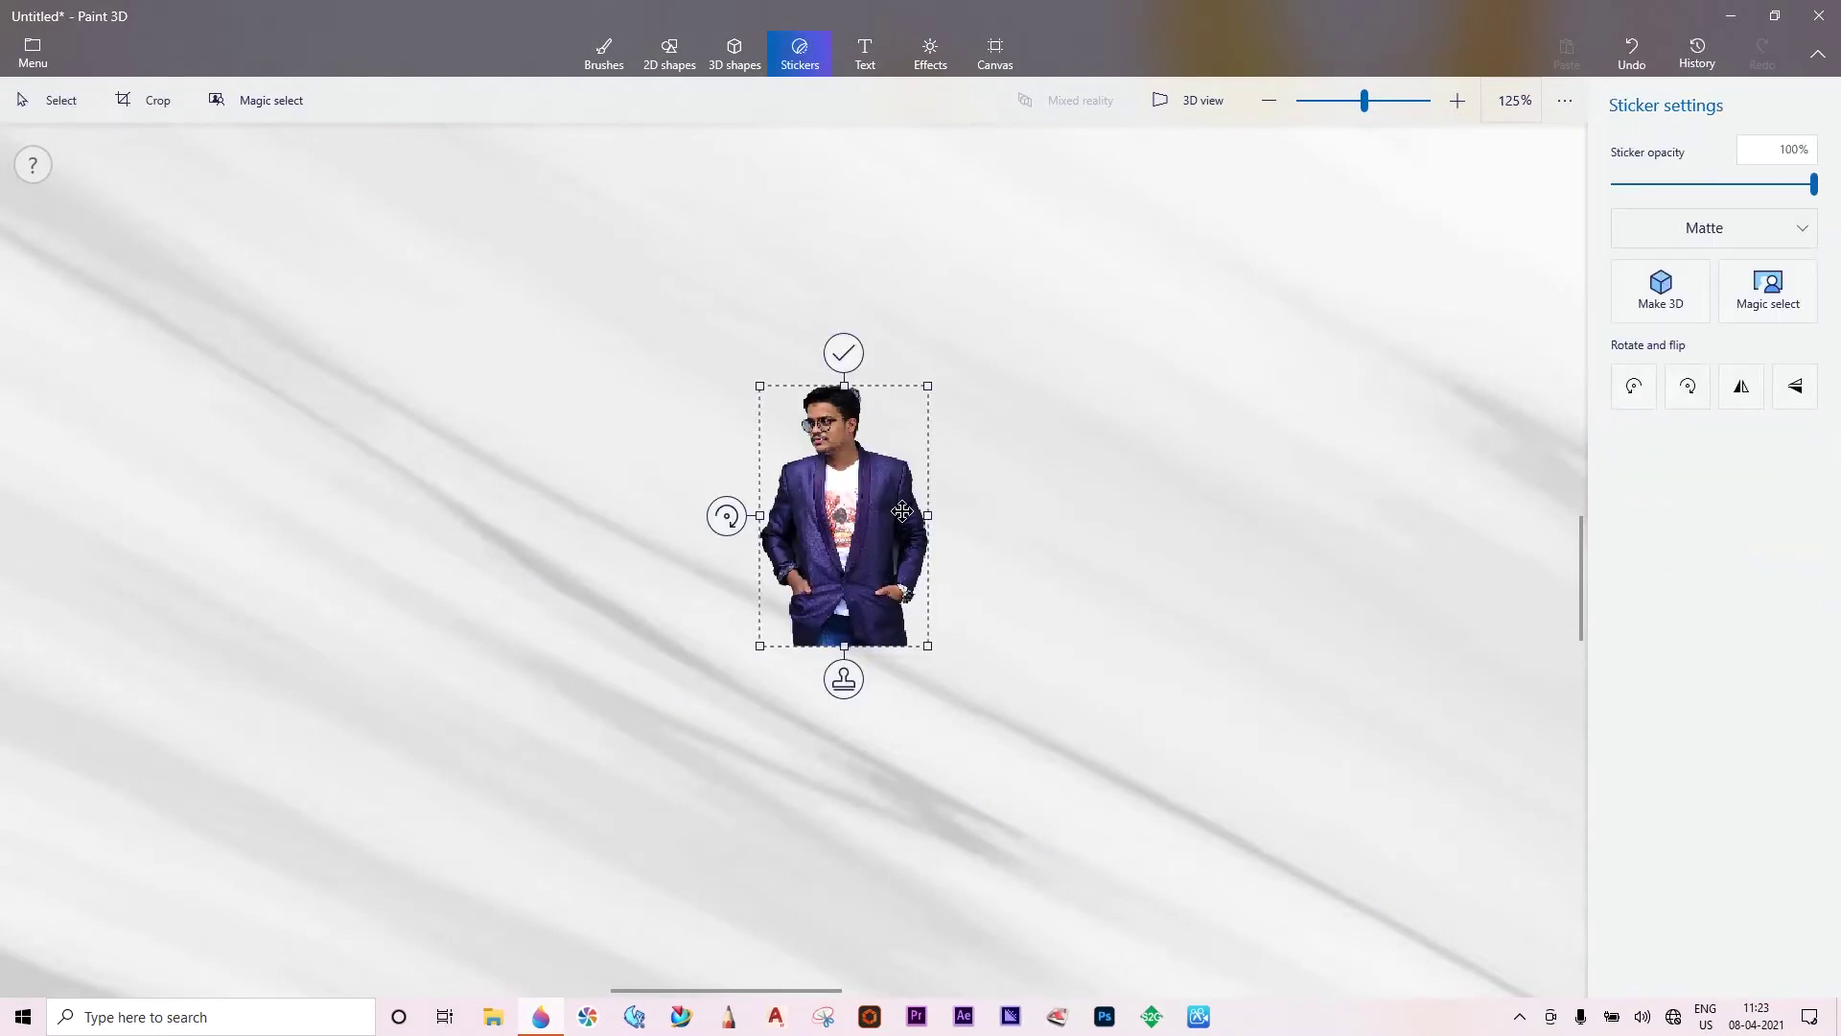
Enlarge the cut-out person, move them to the lower right, and fix them on the canvas.
scroll(901, 510, "down", 2)
scroll(901, 510, "down", 2)
scroll(902, 510, "down", 2)
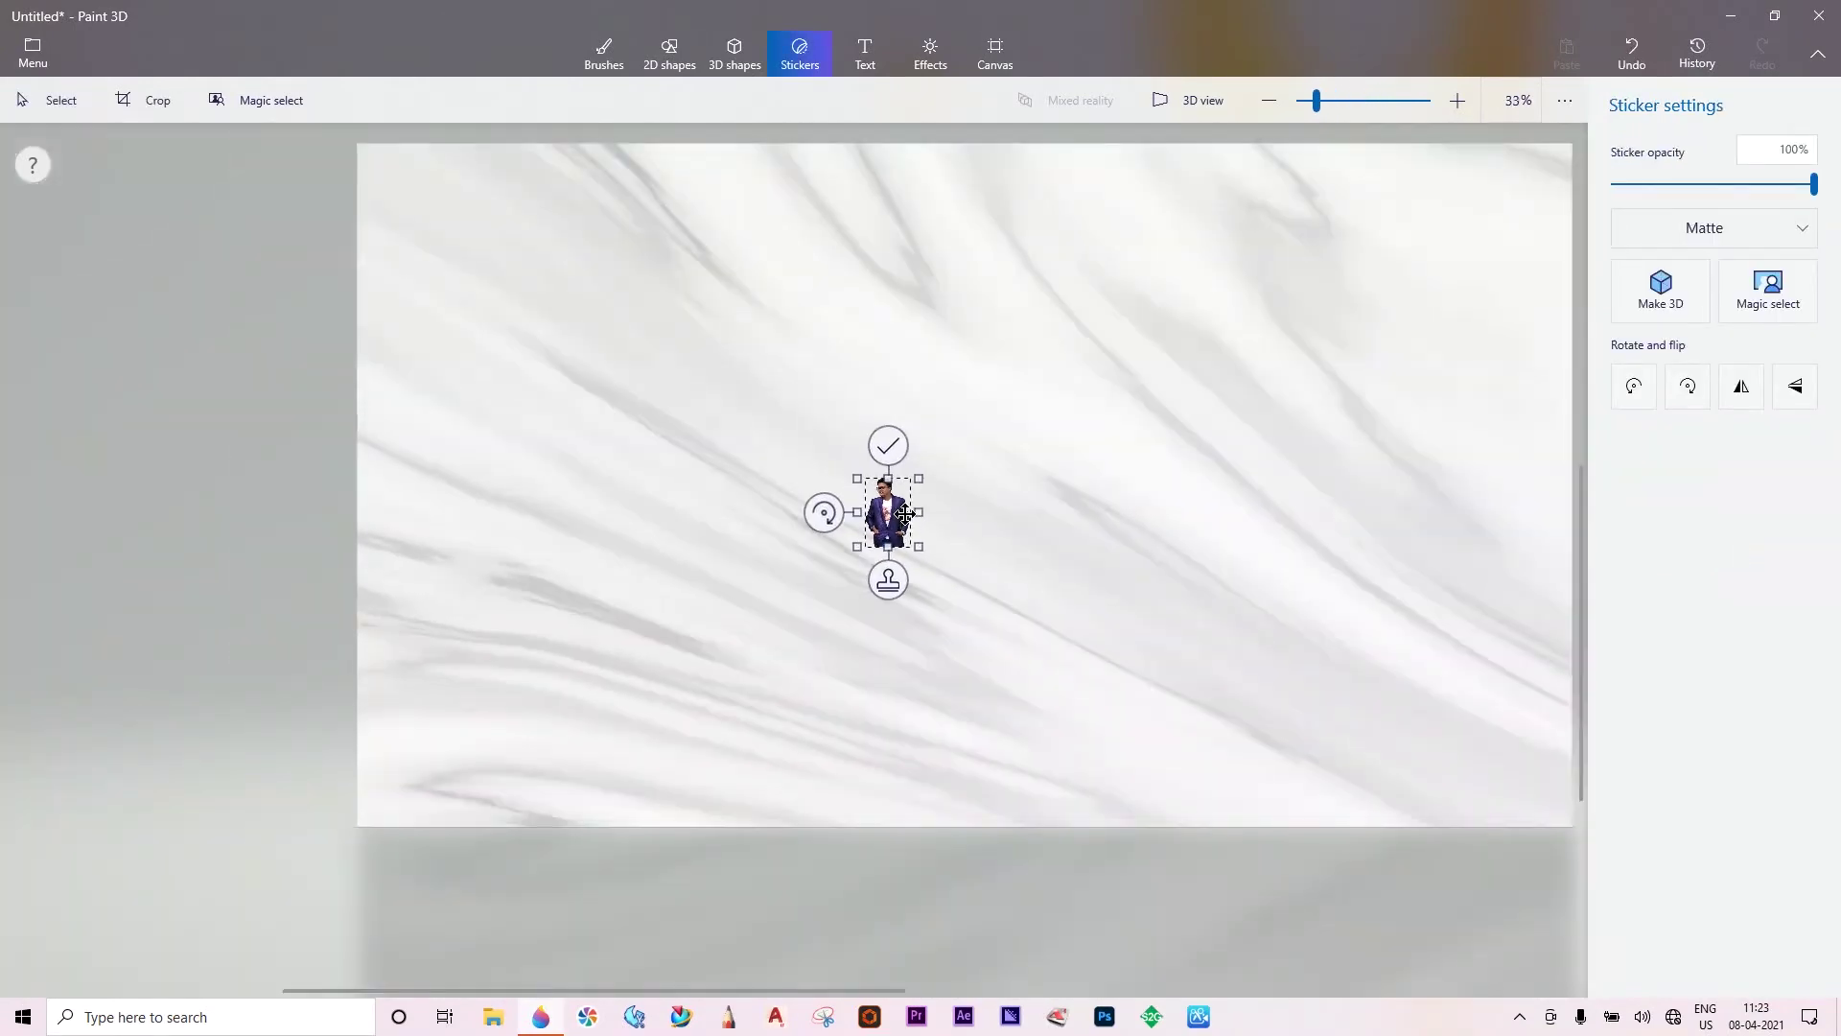
scroll(903, 513, "down", 3)
scroll(801, 604, "up", 3)
scroll(744, 607, "up", 1)
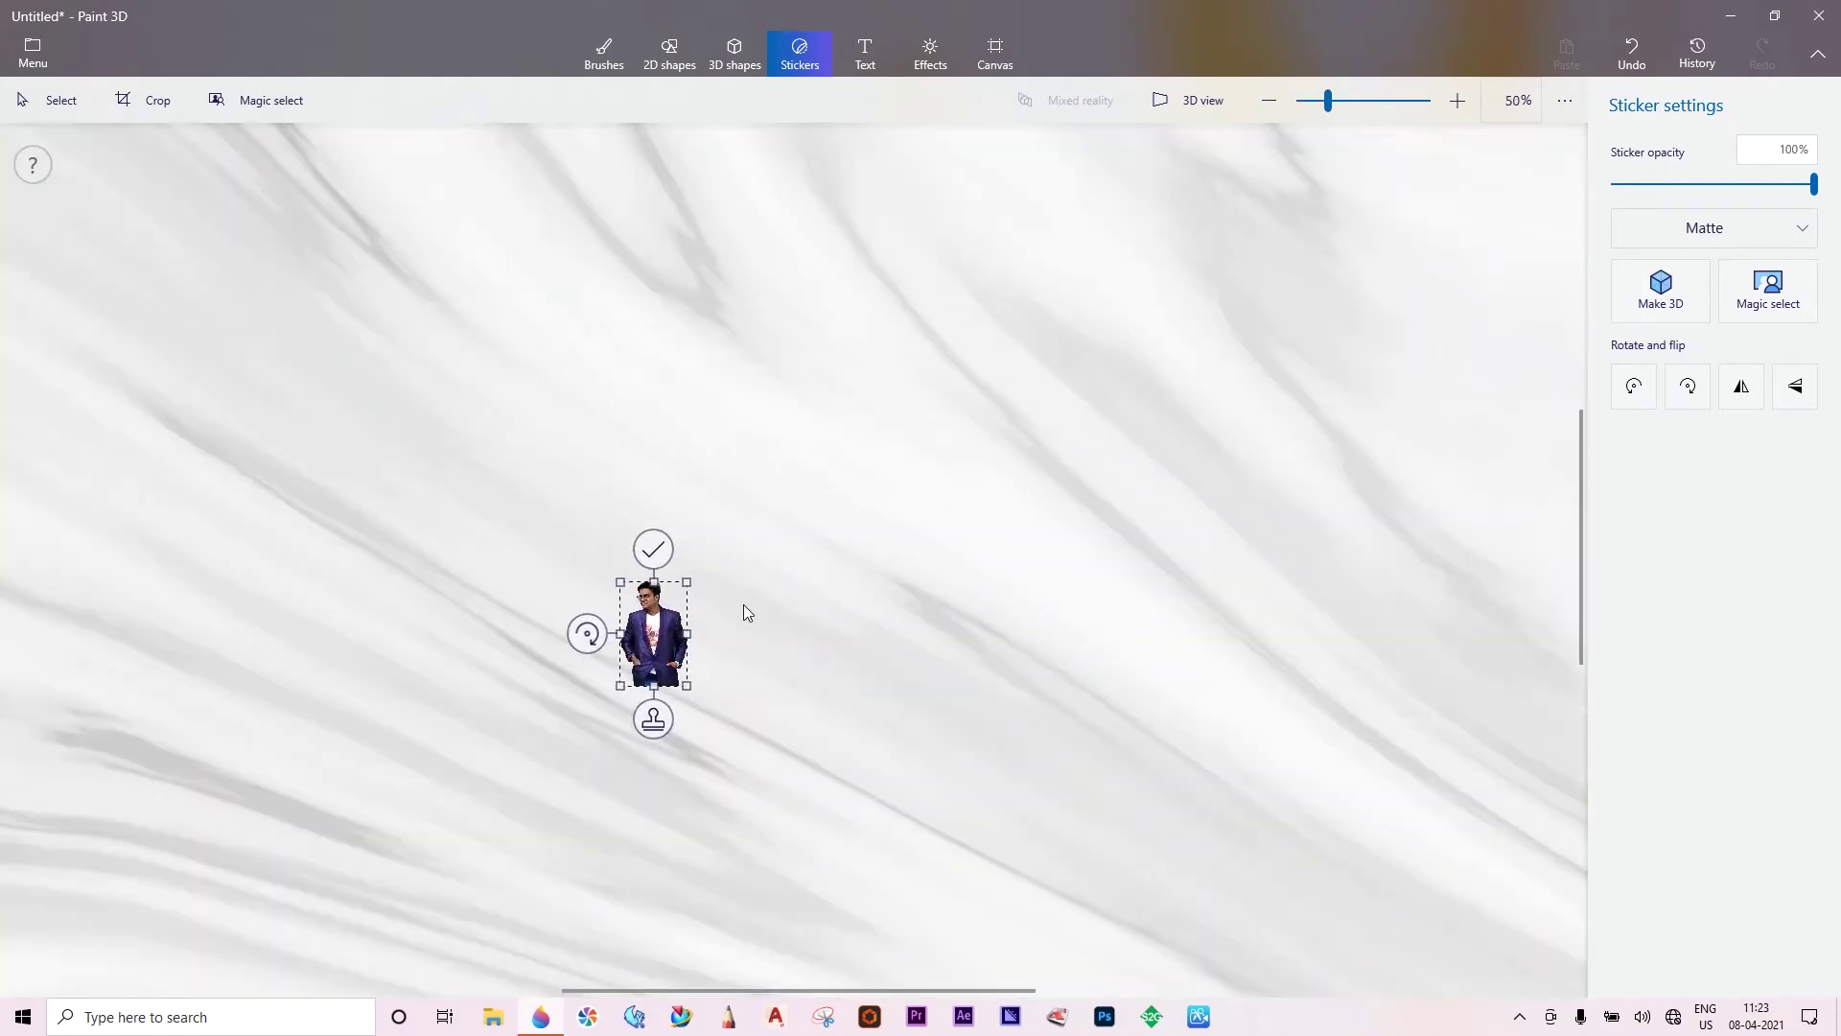
scroll(744, 607, "down", 1)
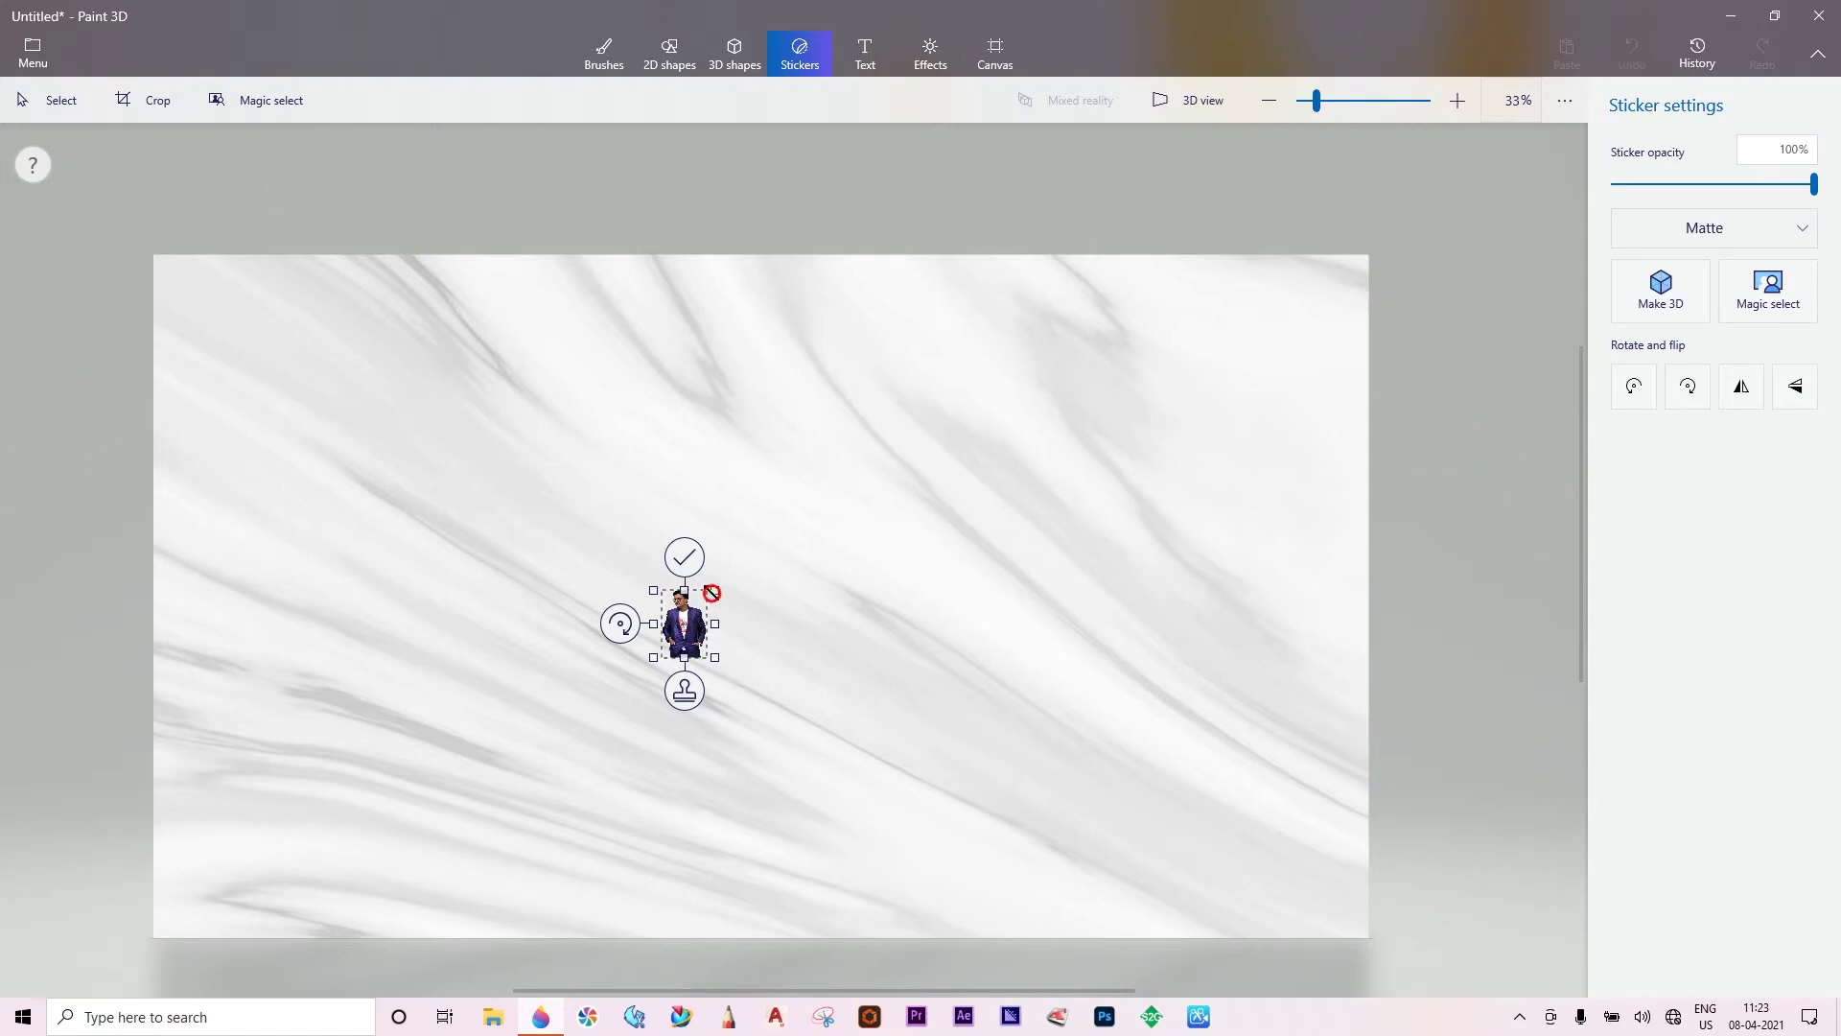
left_click_drag(714, 591, 846, 378)
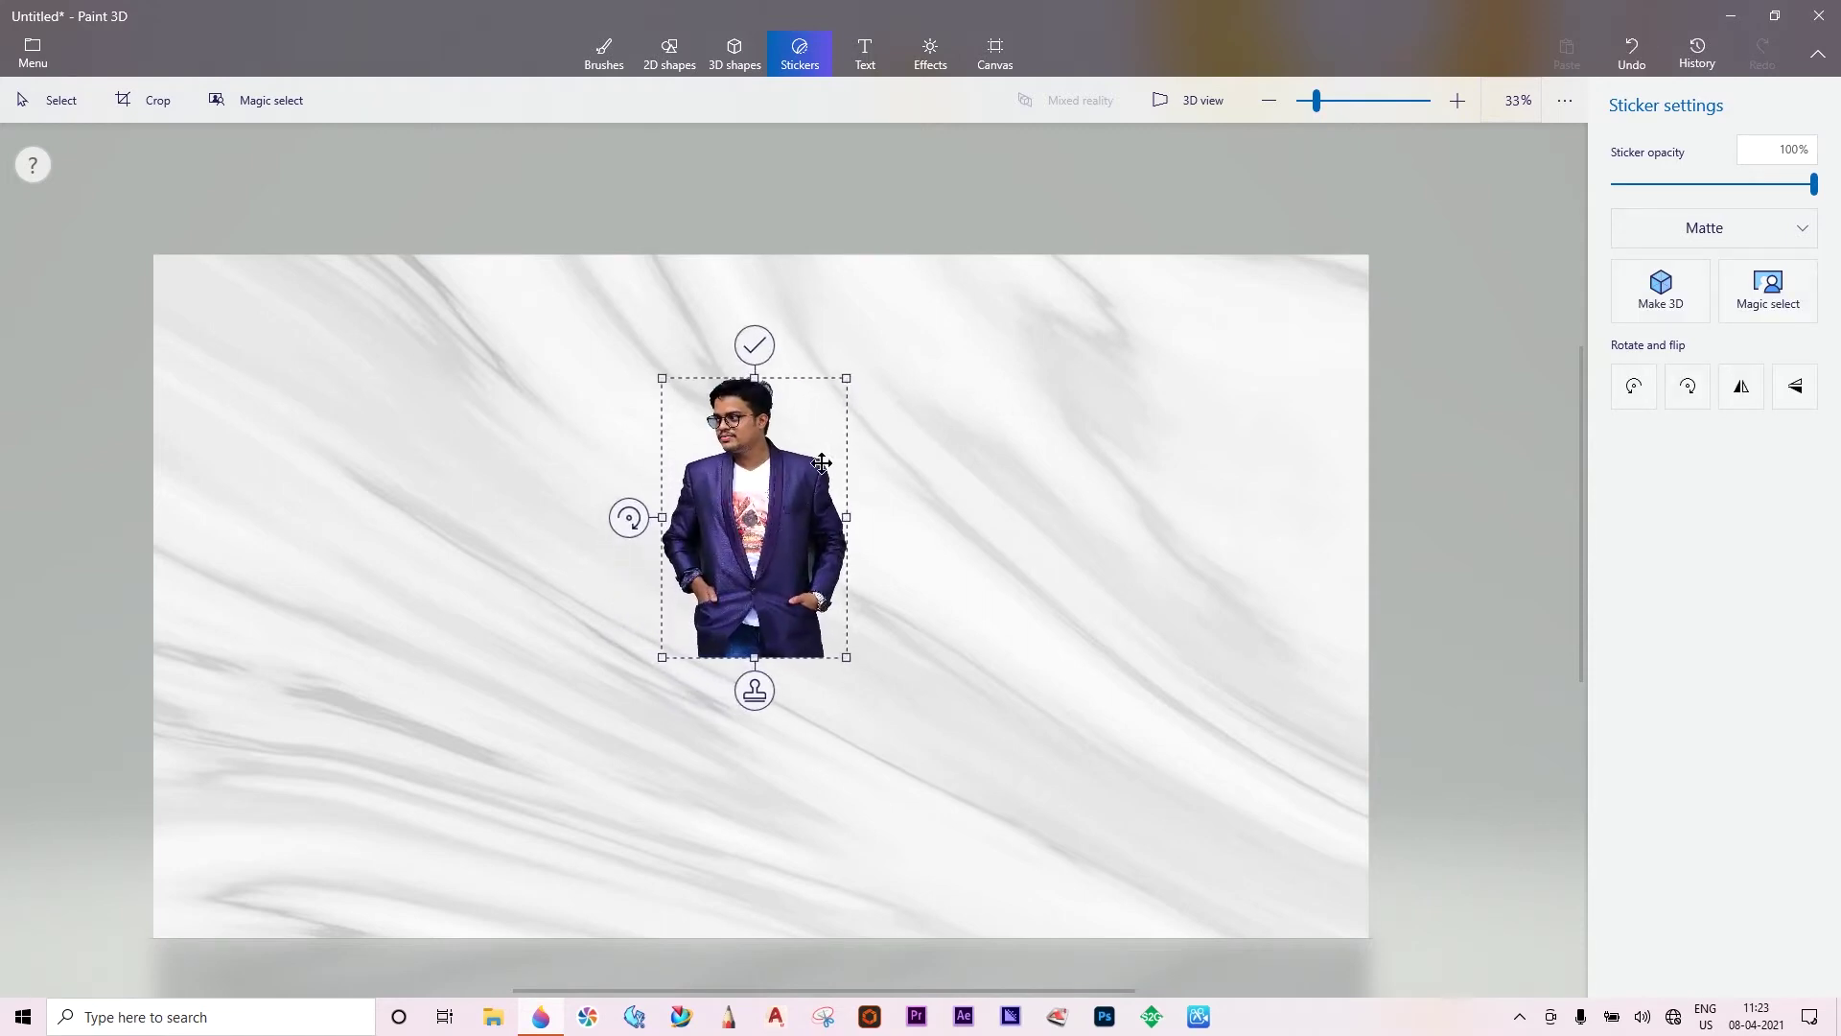
mouse_move(830, 462)
left_mouse_down()
mouse_move(1104, 726)
mouse_move(1027, 724)
left_mouse_up()
mouse_move(1124, 618)
left_mouse_down()
mouse_move(1268, 401)
mouse_move(1299, 403)
left_mouse_up()
left_click_drag(1114, 622, 1164, 660)
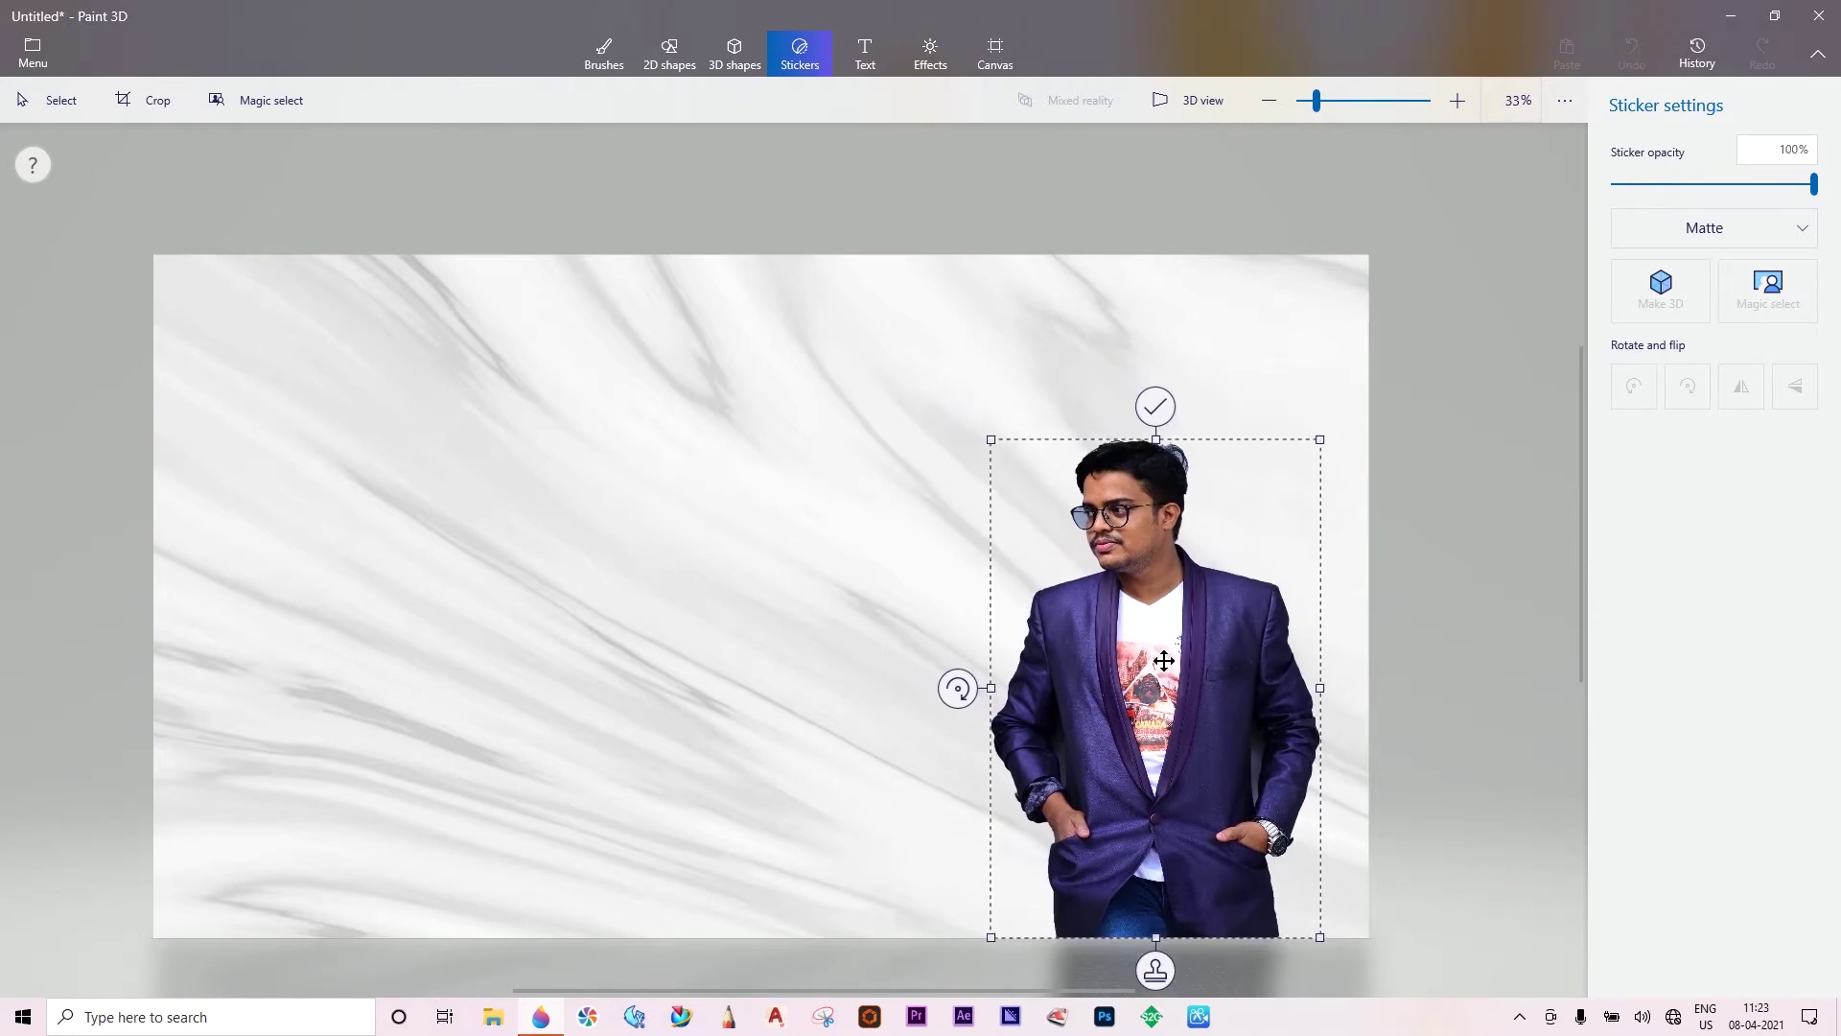
left_click_drag(1163, 660, 1121, 652)
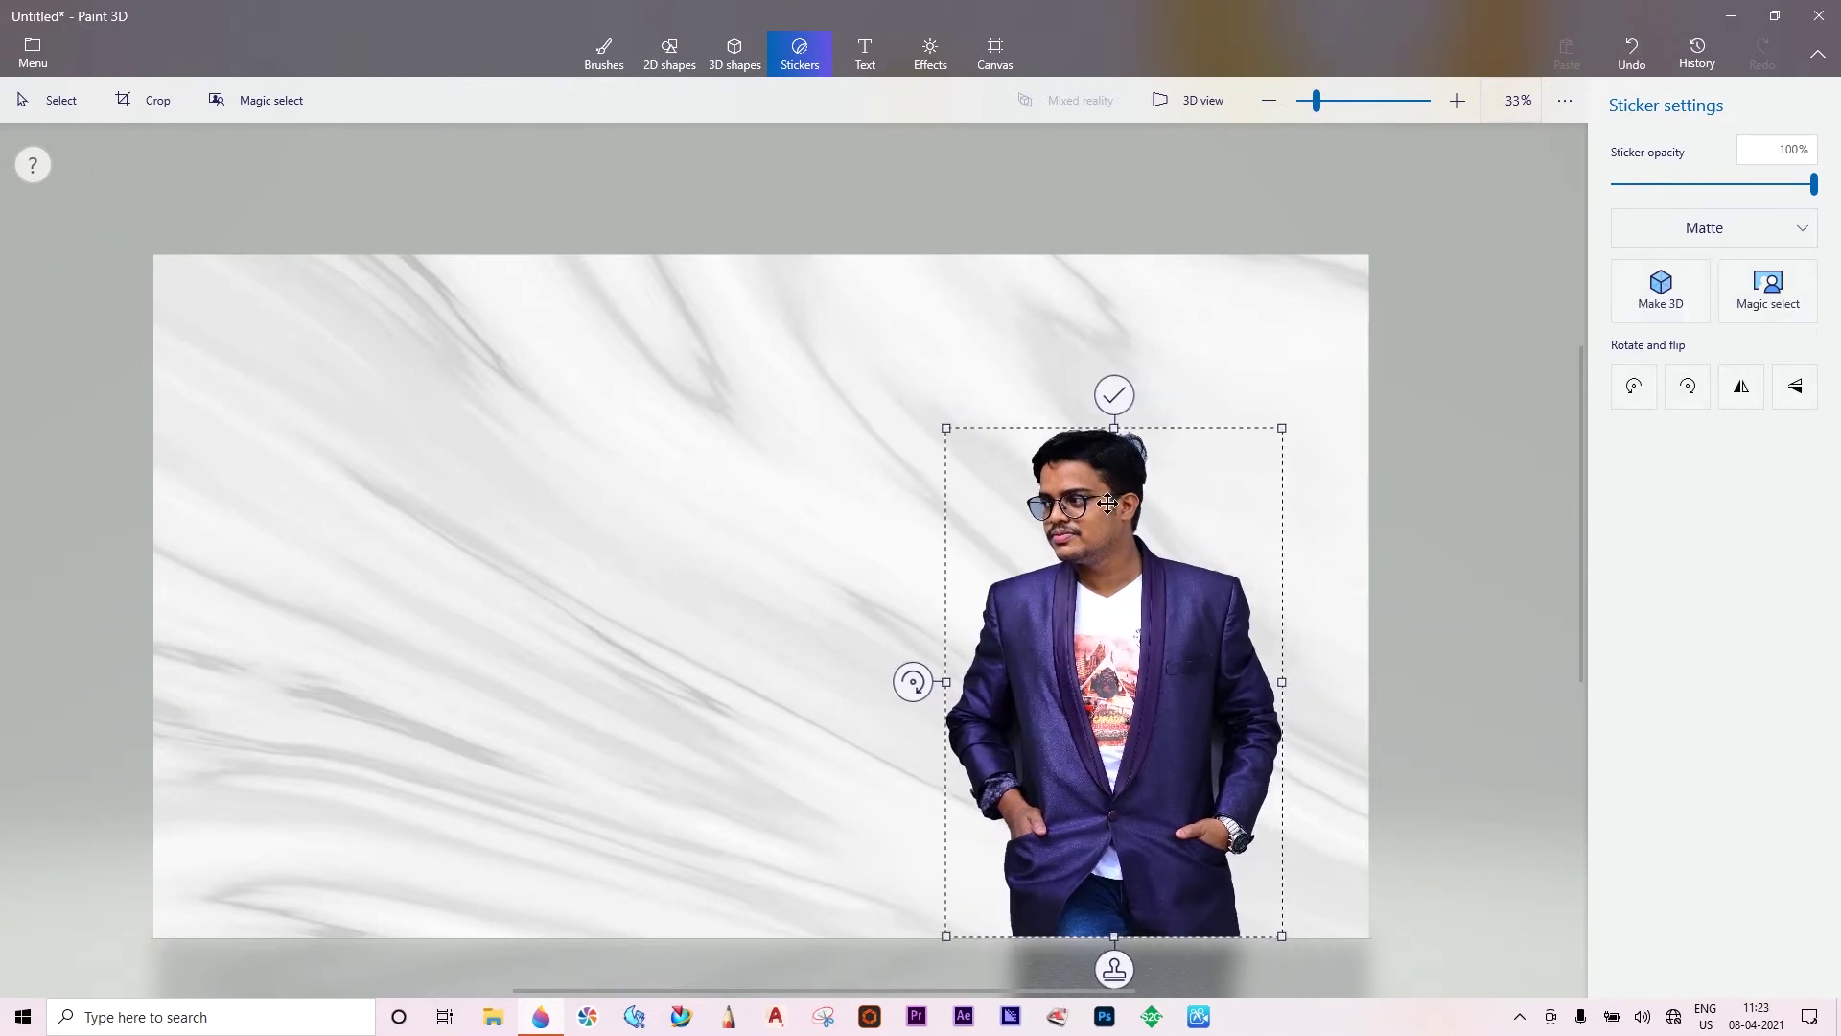
left_click(1114, 395)
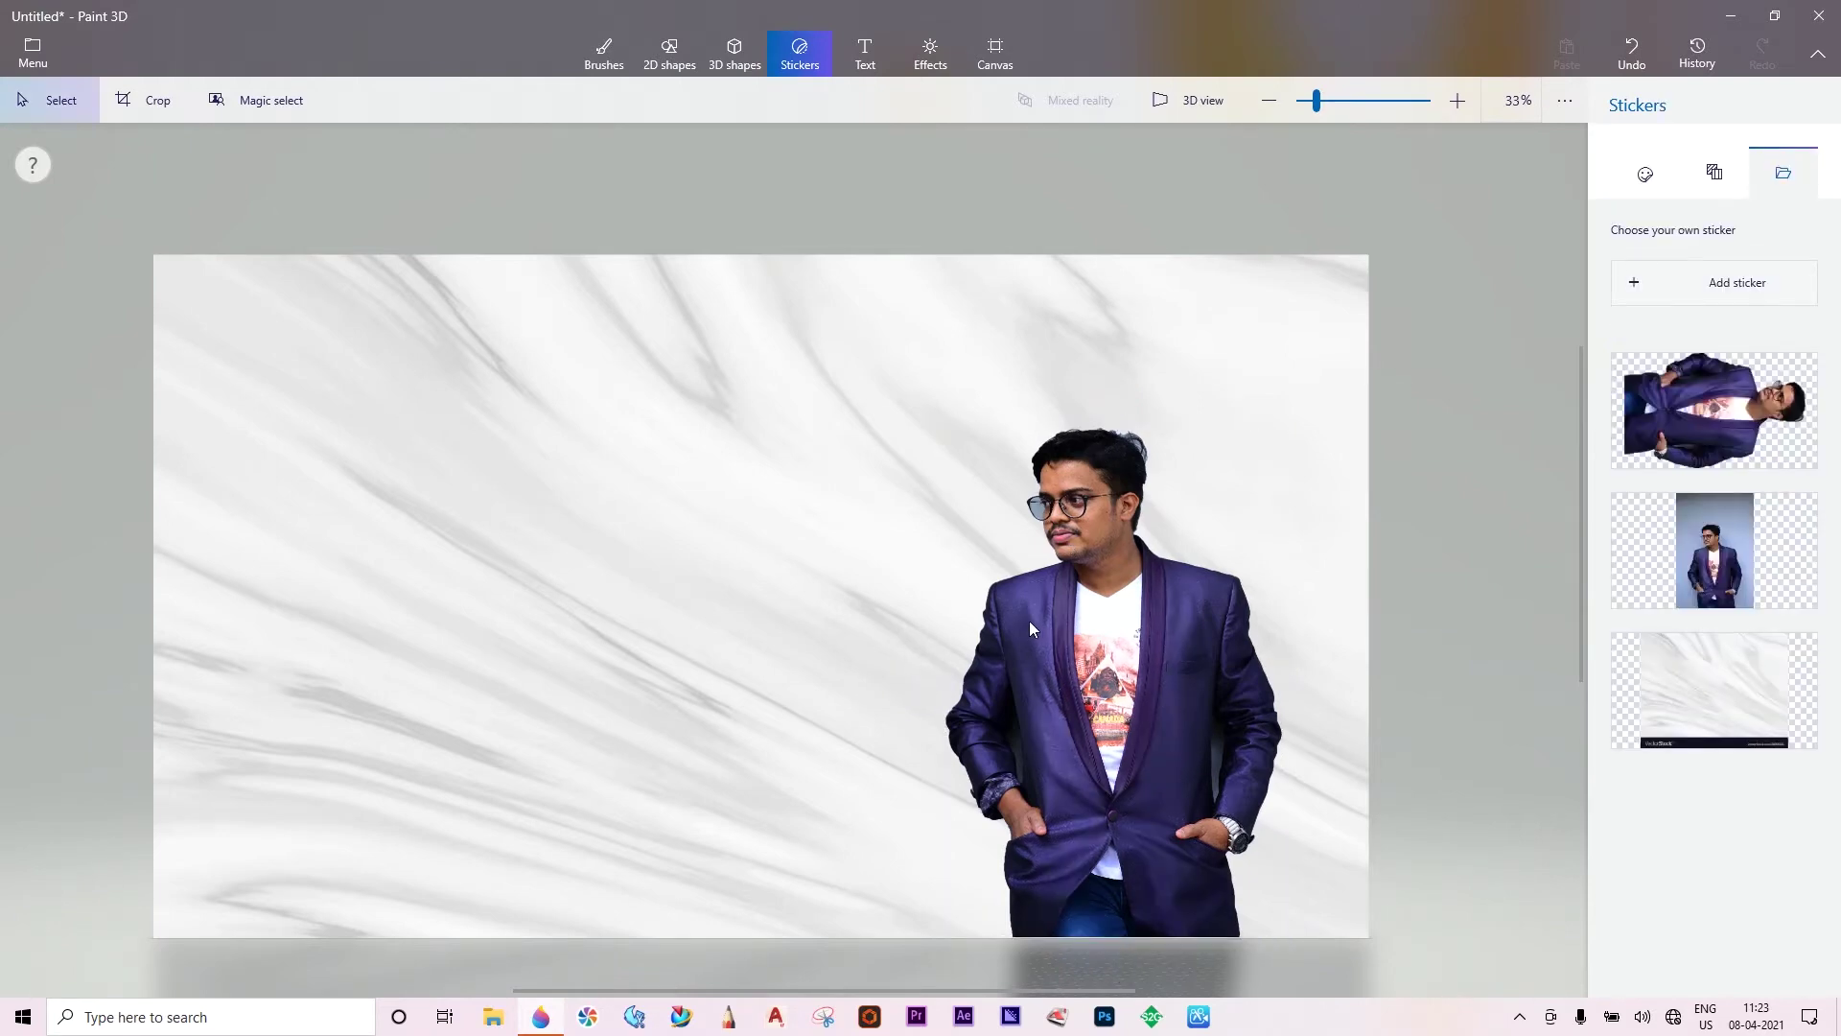
Adjust the zoom and switch to the Brushes panel.
scroll(1030, 622, "up", 3)
scroll(1028, 623, "up", 2)
scroll(1007, 581, "down", 2)
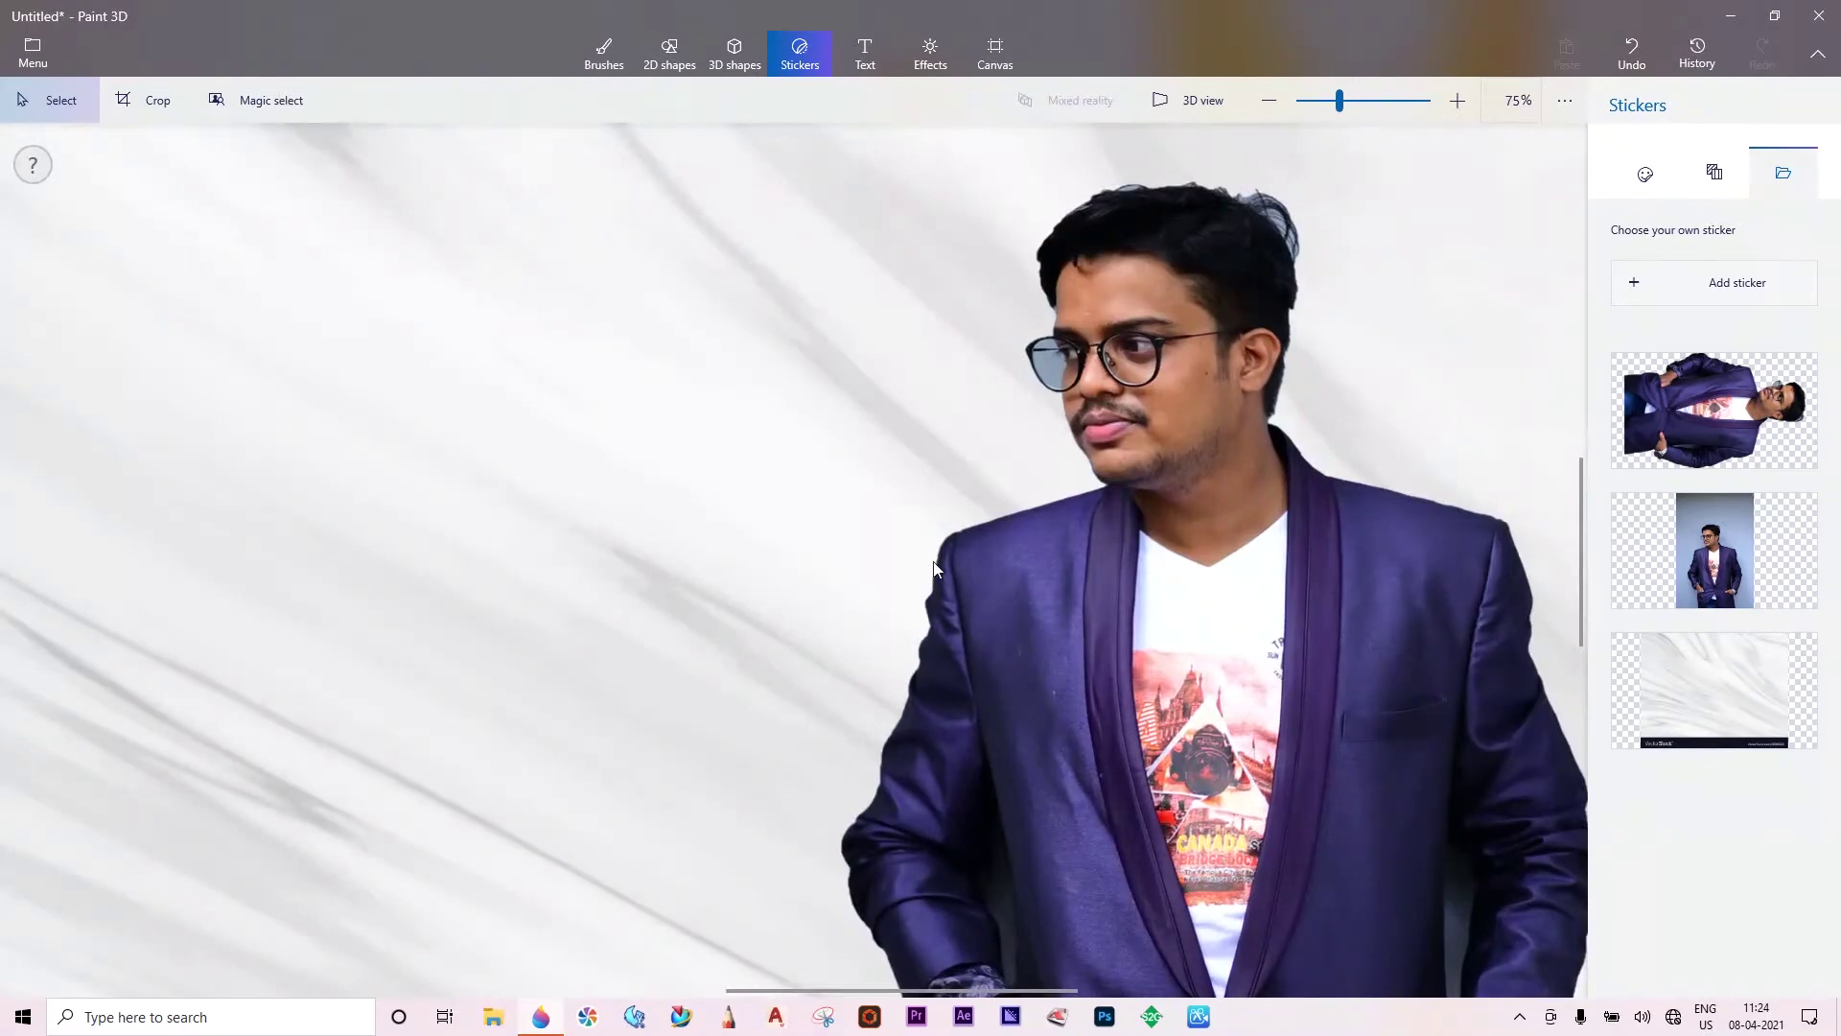
scroll(946, 567, "down", 2)
scroll(940, 834, "up", 3)
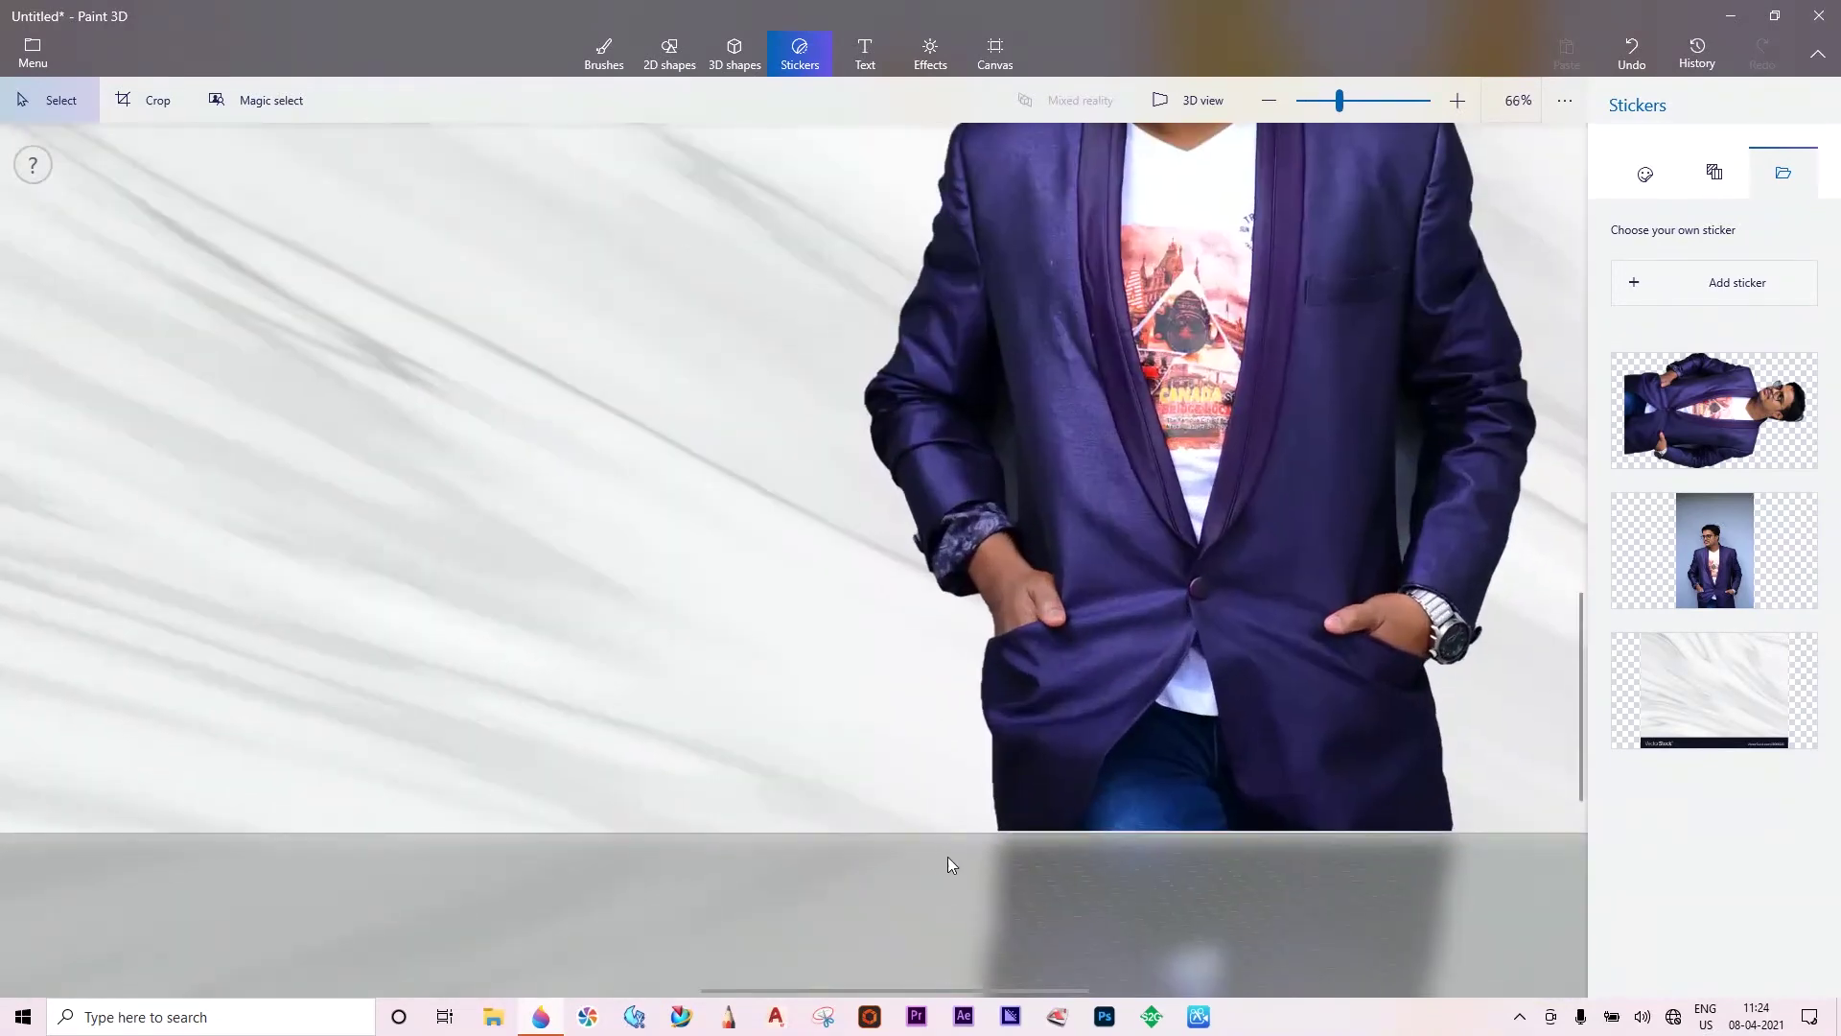
scroll(963, 835, "up", 2)
scroll(994, 768, "up", 1)
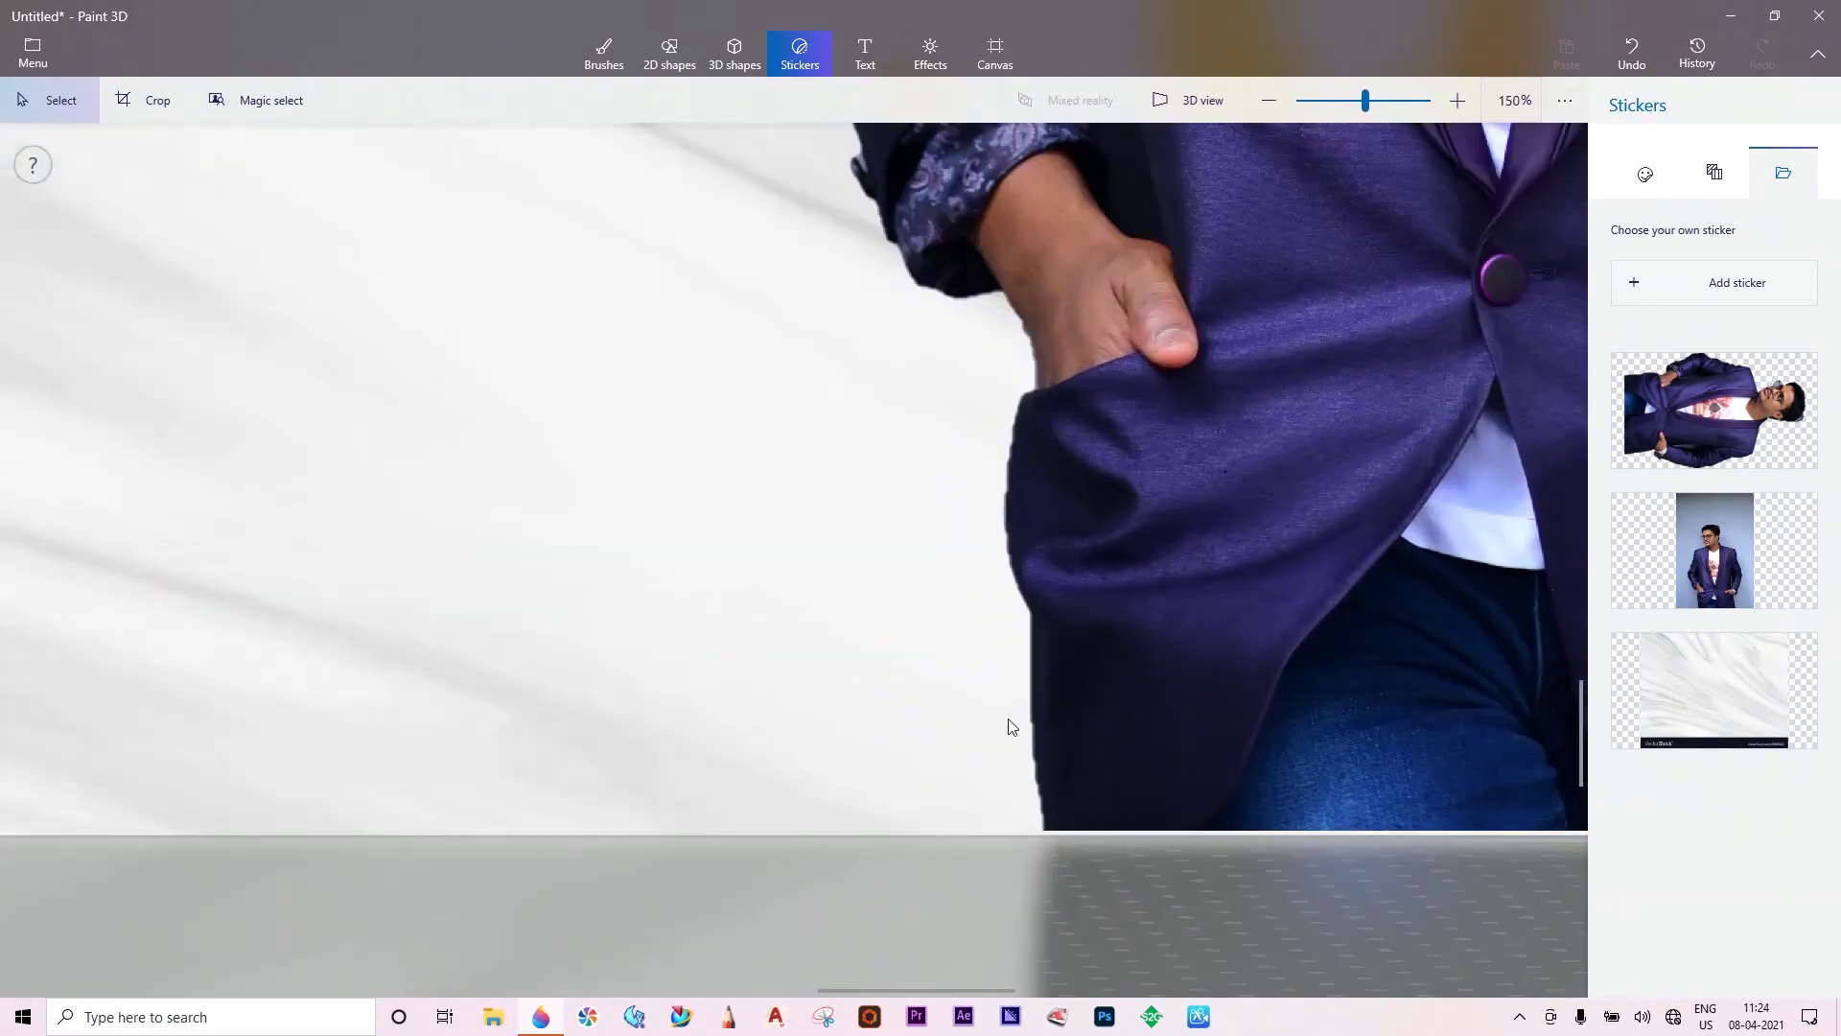
left_click(610, 48)
Select the Marker brush in pink, and undo the first test stroke.
left_click(1630, 155)
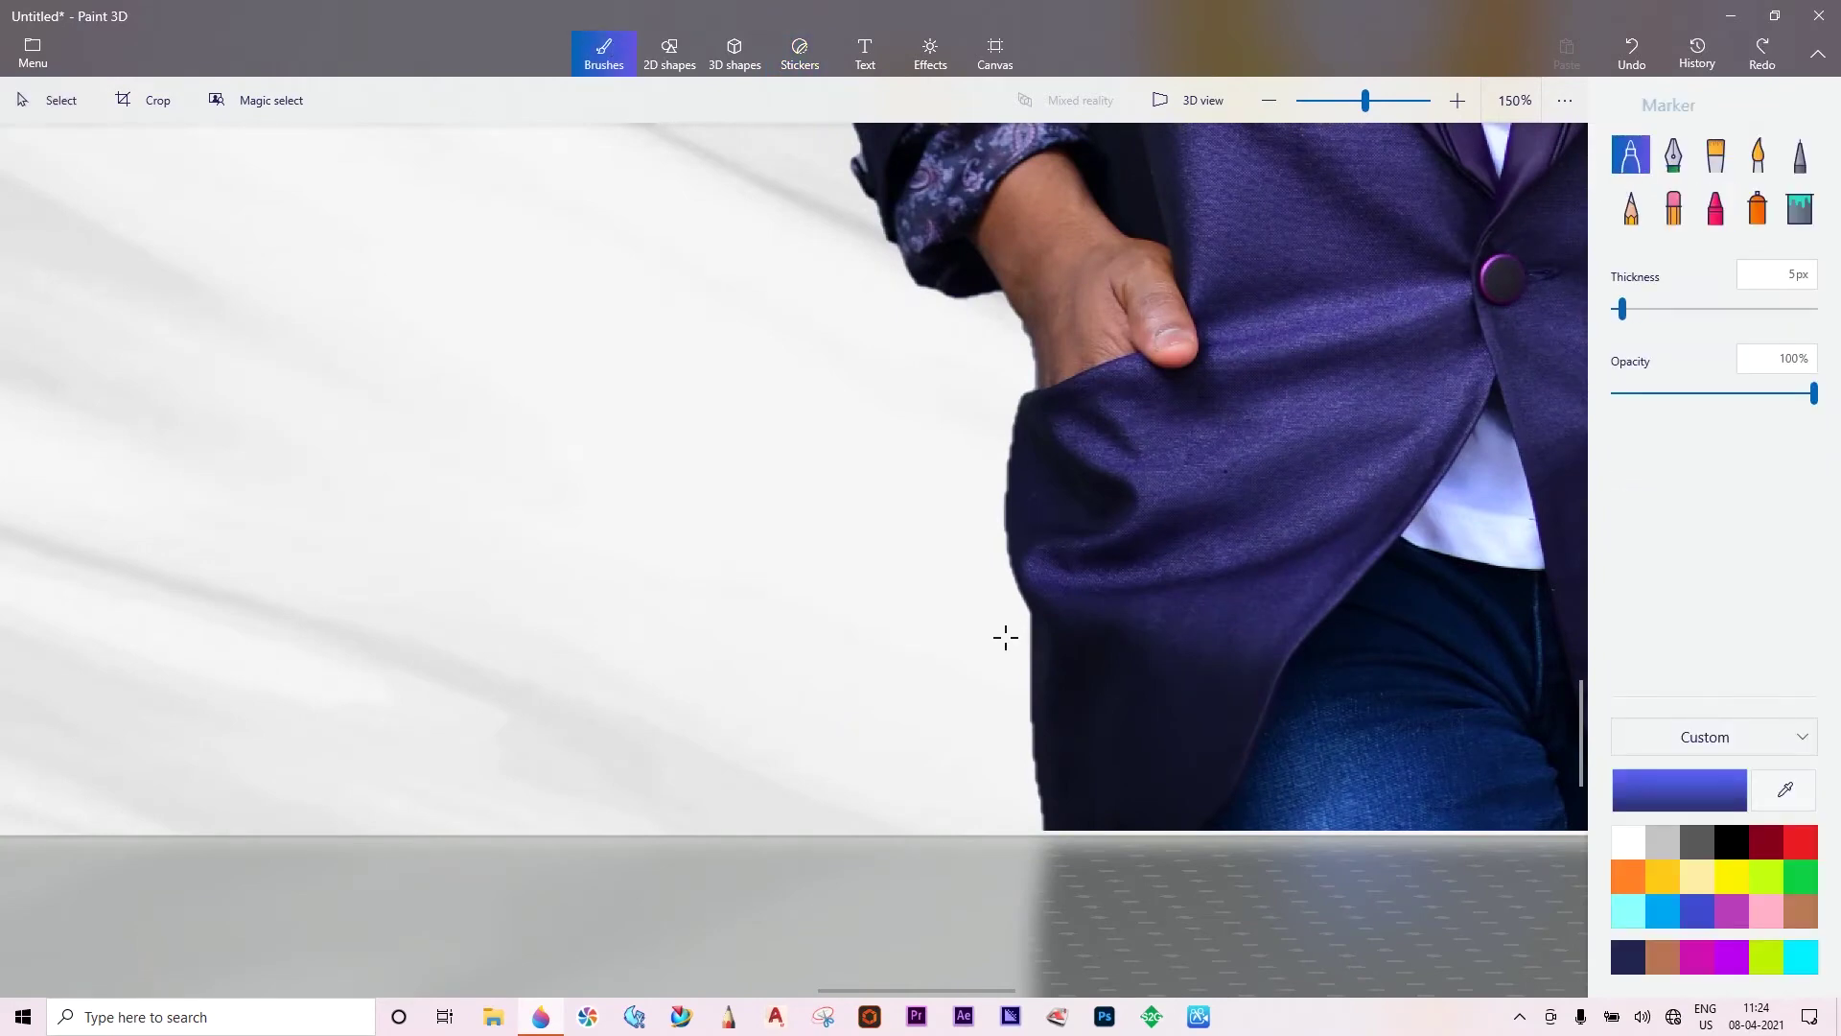
scroll(1059, 842, "down", 2)
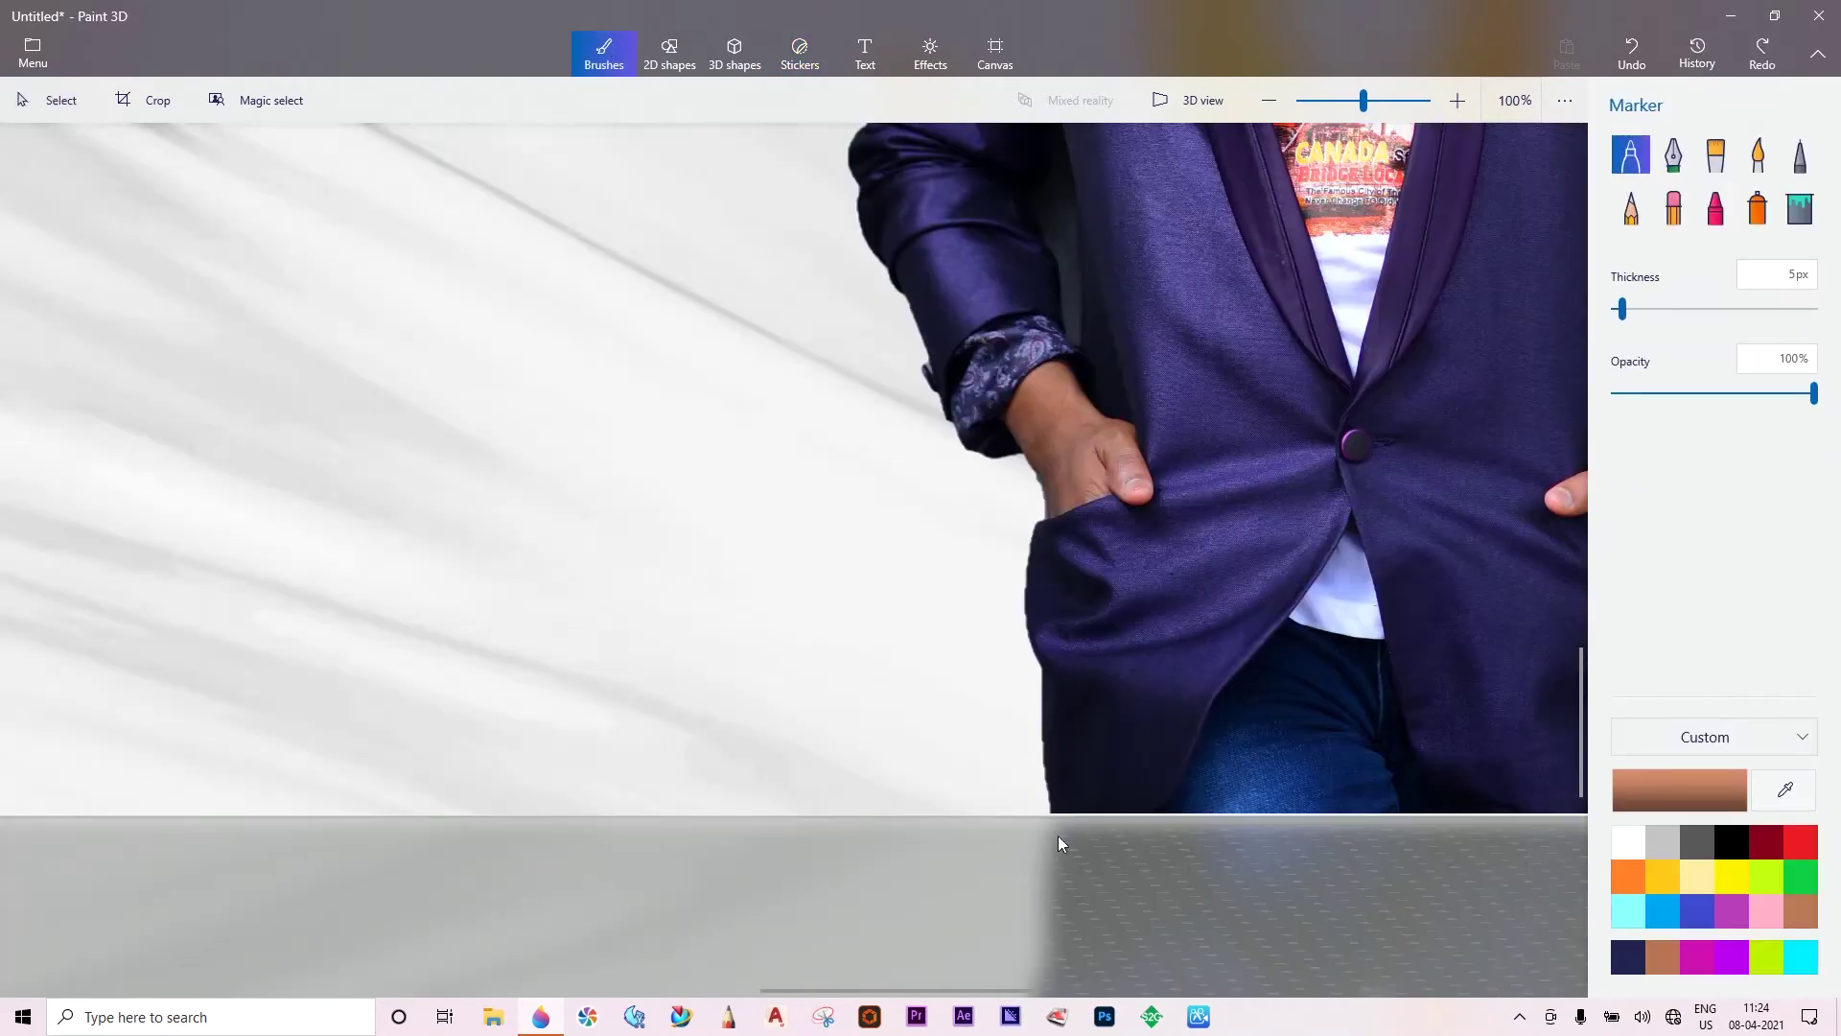
left_click(1708, 789)
mouse_move(1018, 683)
left_mouse_down()
mouse_move(1035, 804)
mouse_move(1016, 665)
left_mouse_up()
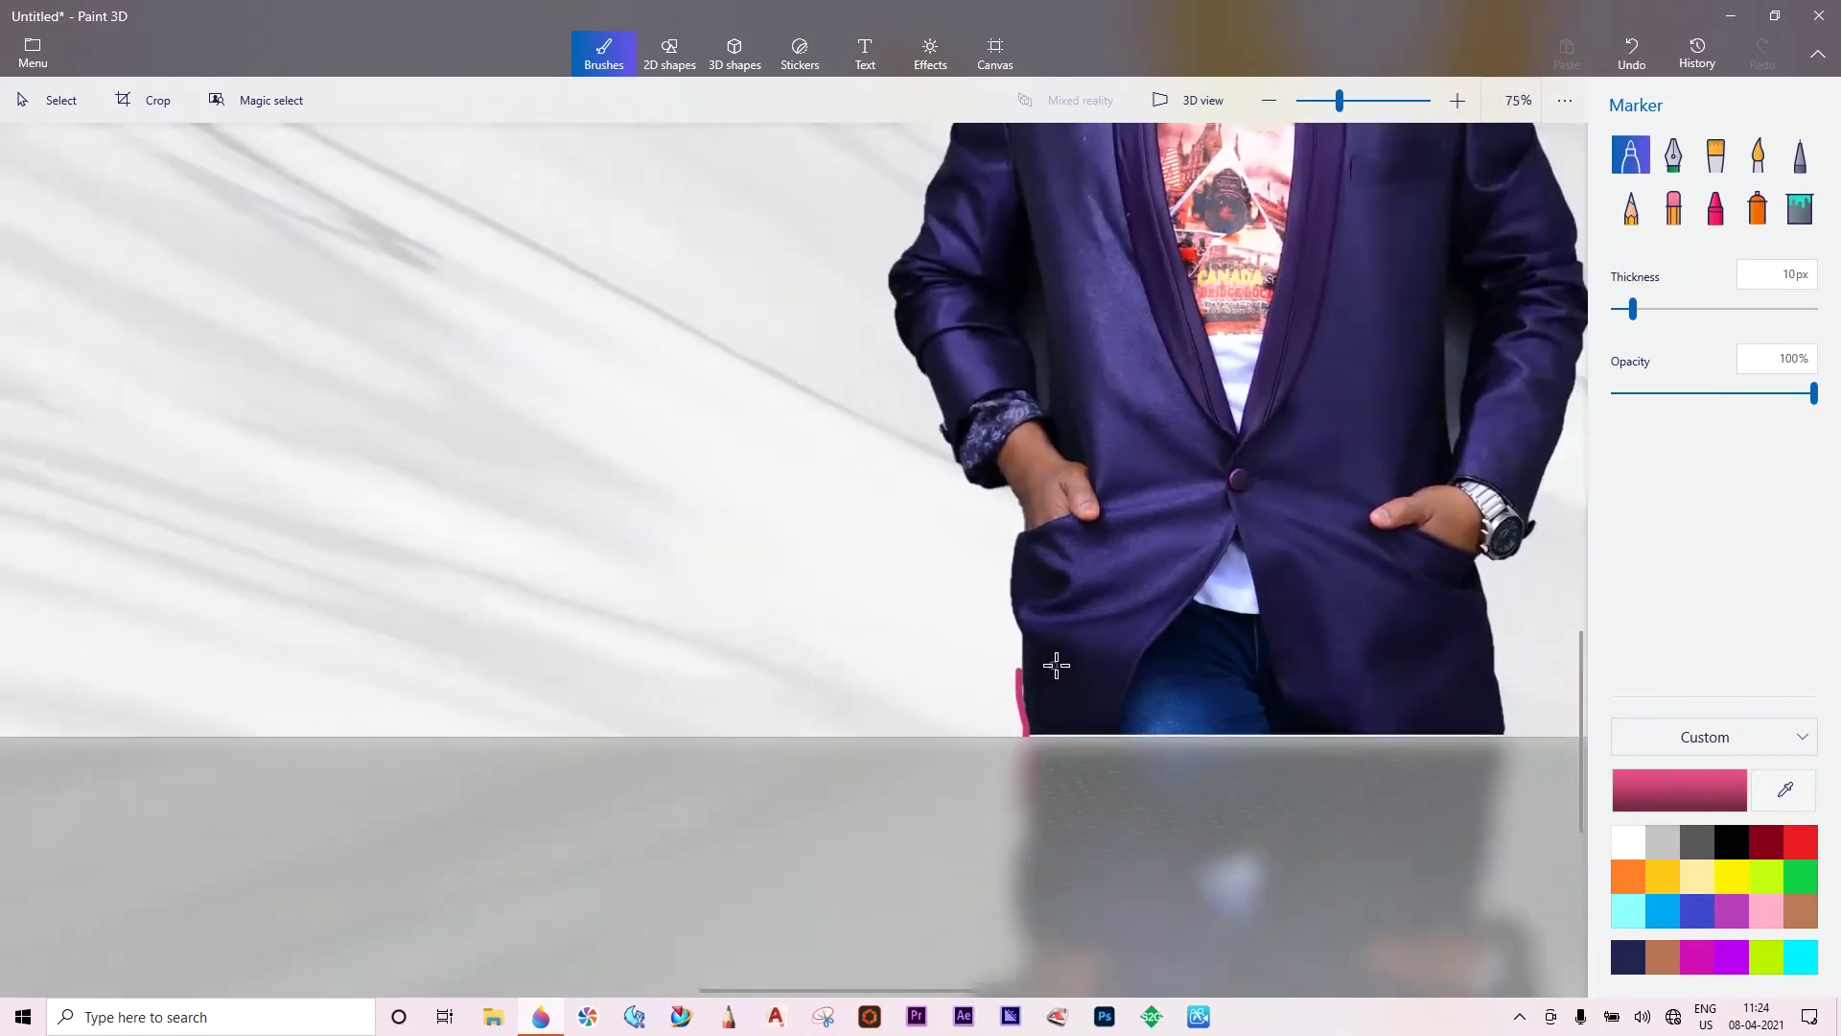
scroll(1056, 665, "down", 5)
scroll(1056, 664, "up", 3)
scroll(1077, 699, "up", 2)
scroll(1081, 699, "up", 2)
key("ctrl+z")
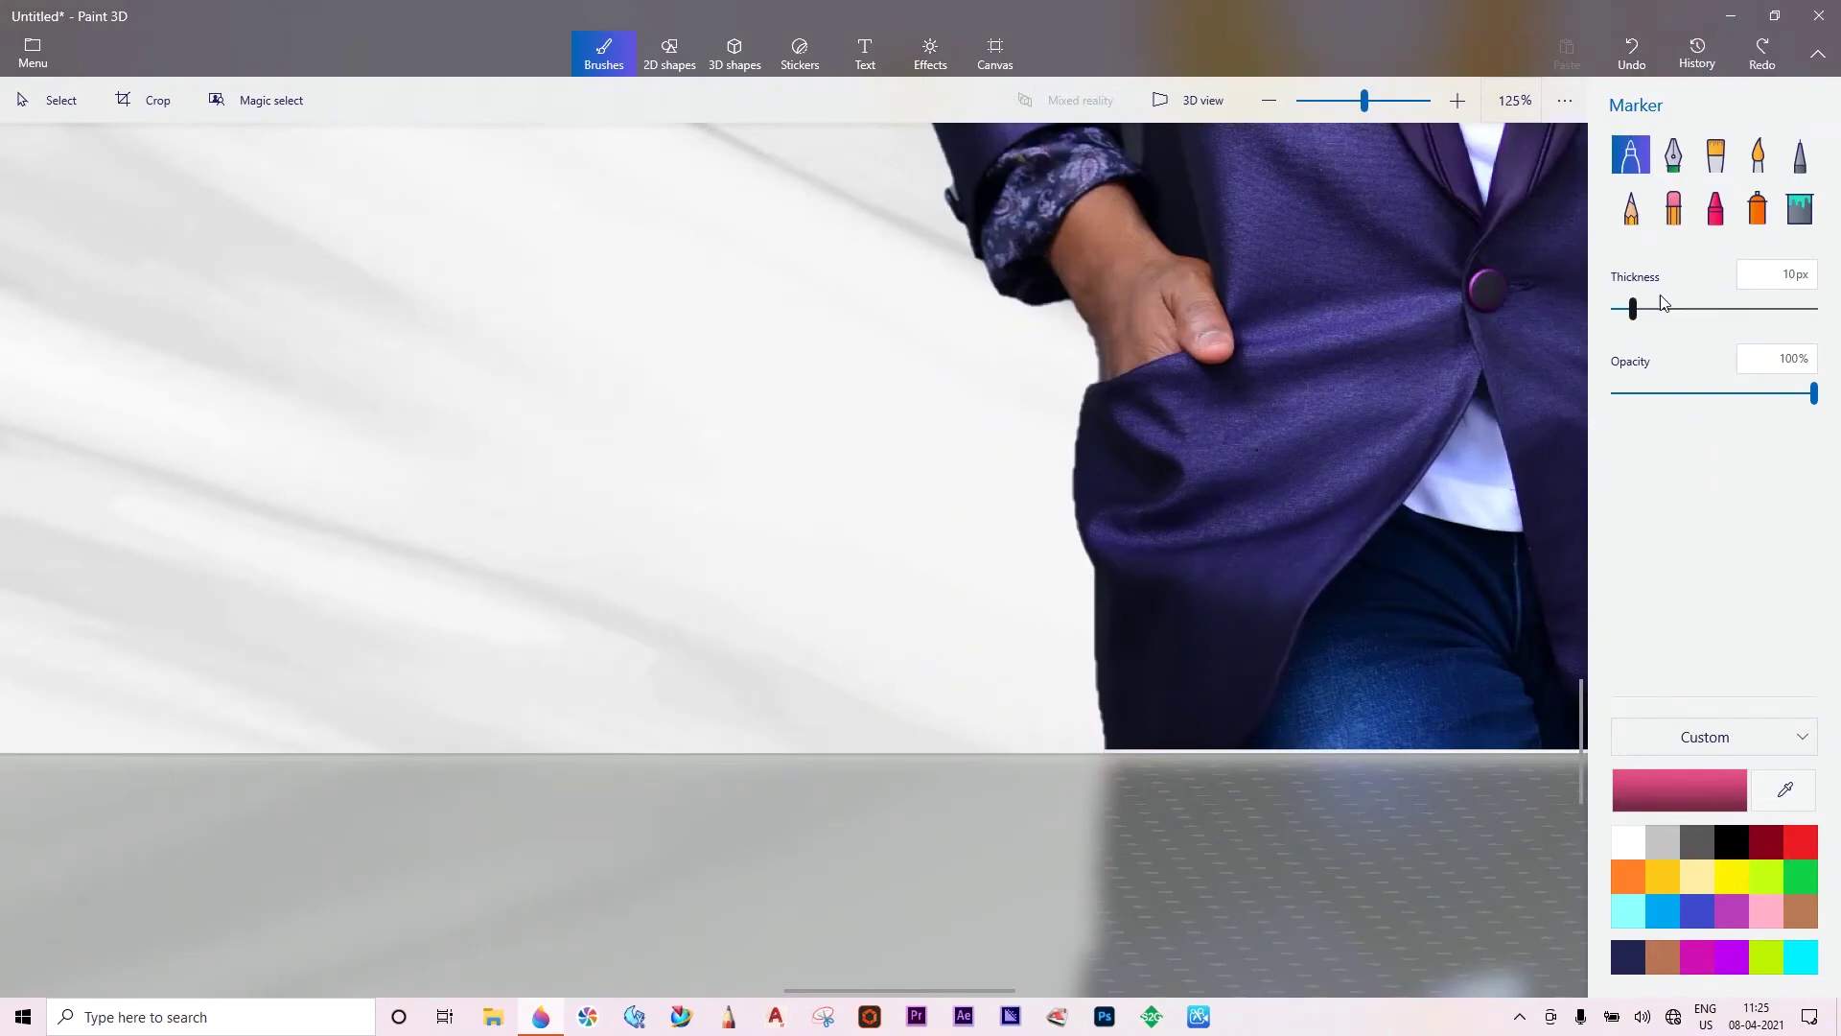
Set marker thickness to 19px and draw a pink line along the jacket's left edge.
left_click_drag(1645, 310, 1651, 314)
left_click_drag(1084, 575, 1096, 721)
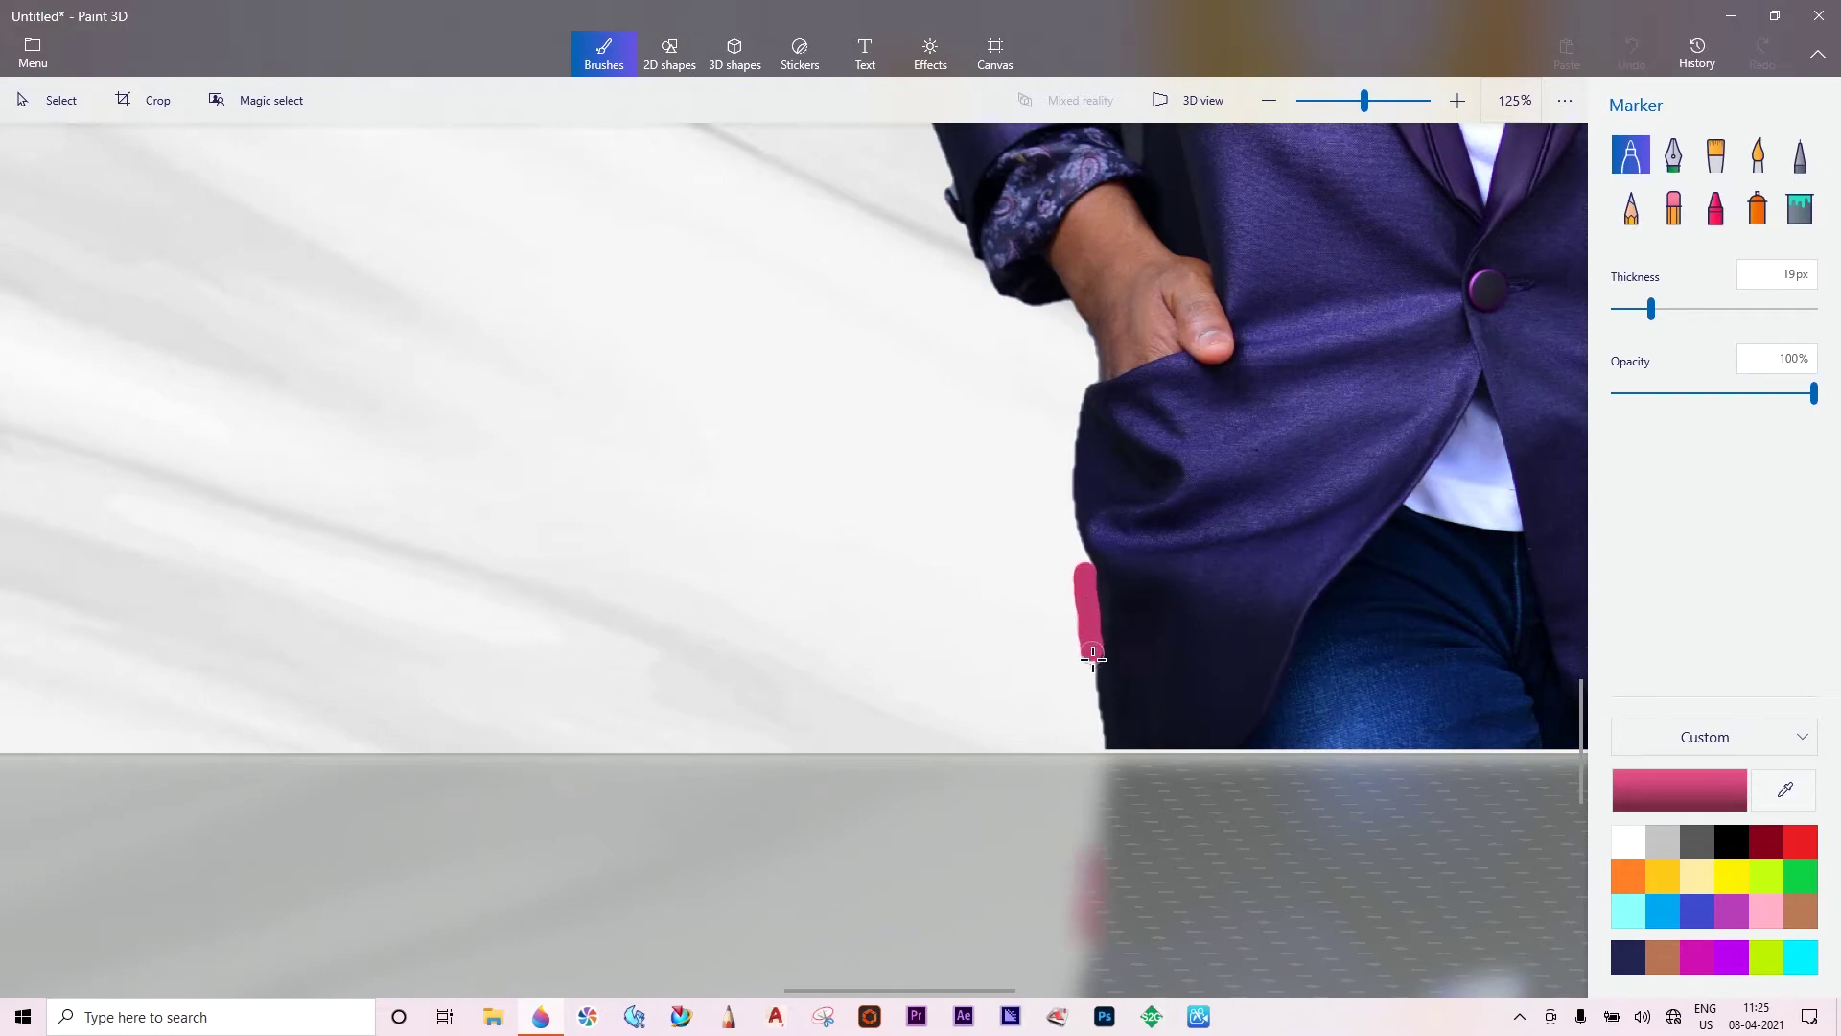
scroll(1068, 534, "down", 1)
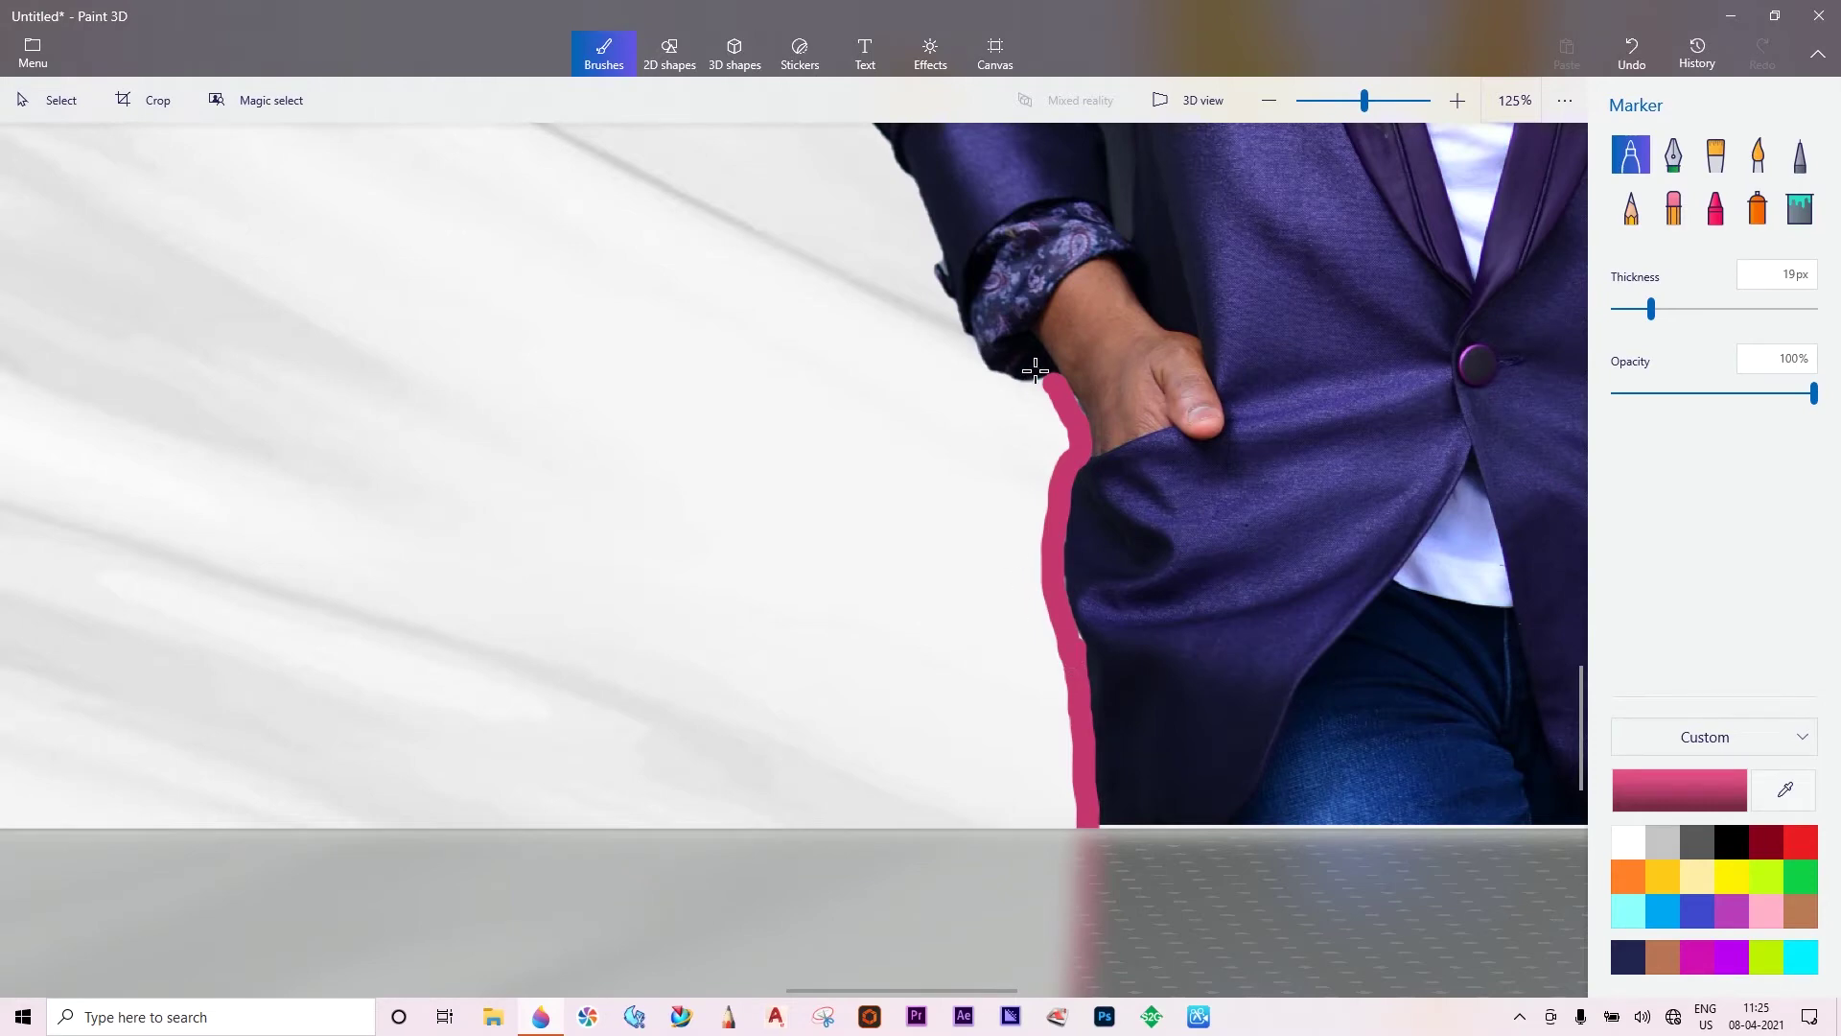
scroll(1036, 372, "down", 1)
scroll(1035, 464, "down", 2)
scroll(1113, 480, "down", 1)
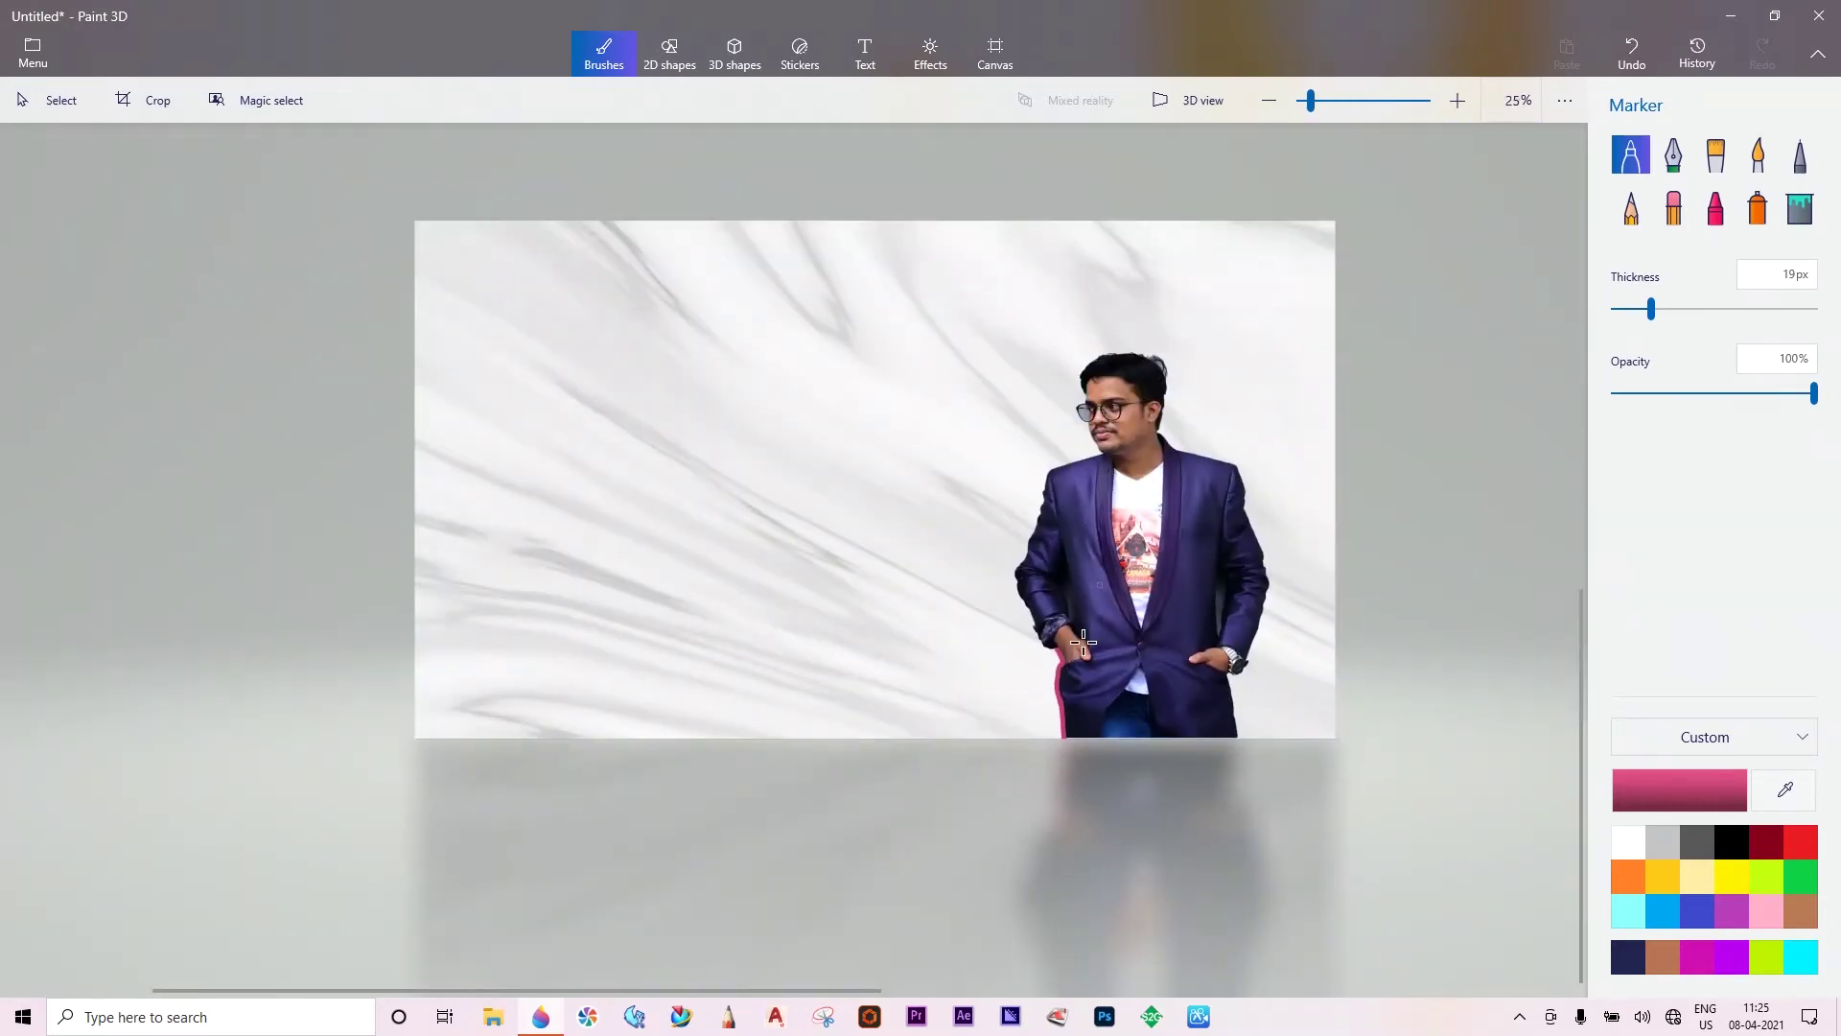
scroll(1082, 642, "up", 1)
scroll(1064, 595, "up", 2)
scroll(1055, 566, "up", 1)
scroll(1052, 548, "up", 2)
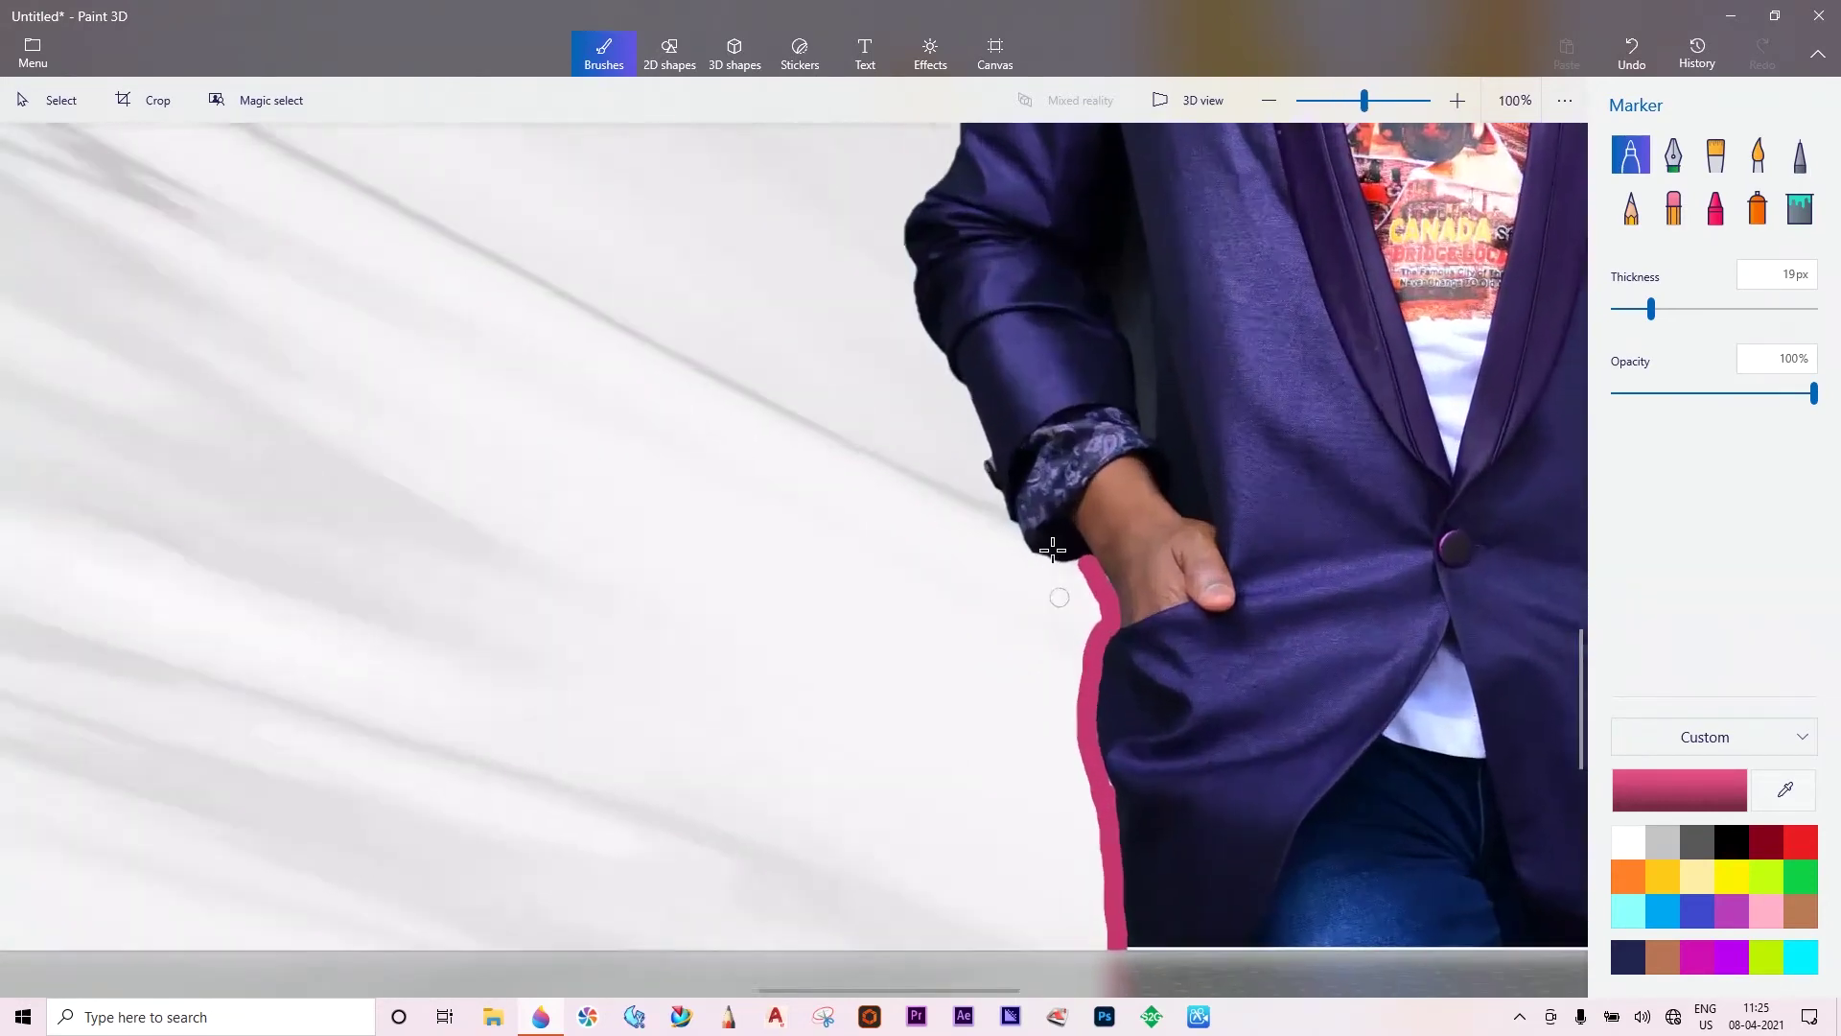
scroll(1052, 549, "up", 2)
scroll(1078, 561, "up", 2)
Extend the pink outline from the sleeve cuff up the left arm and jacket edge.
left_click_drag(1090, 562, 1023, 572)
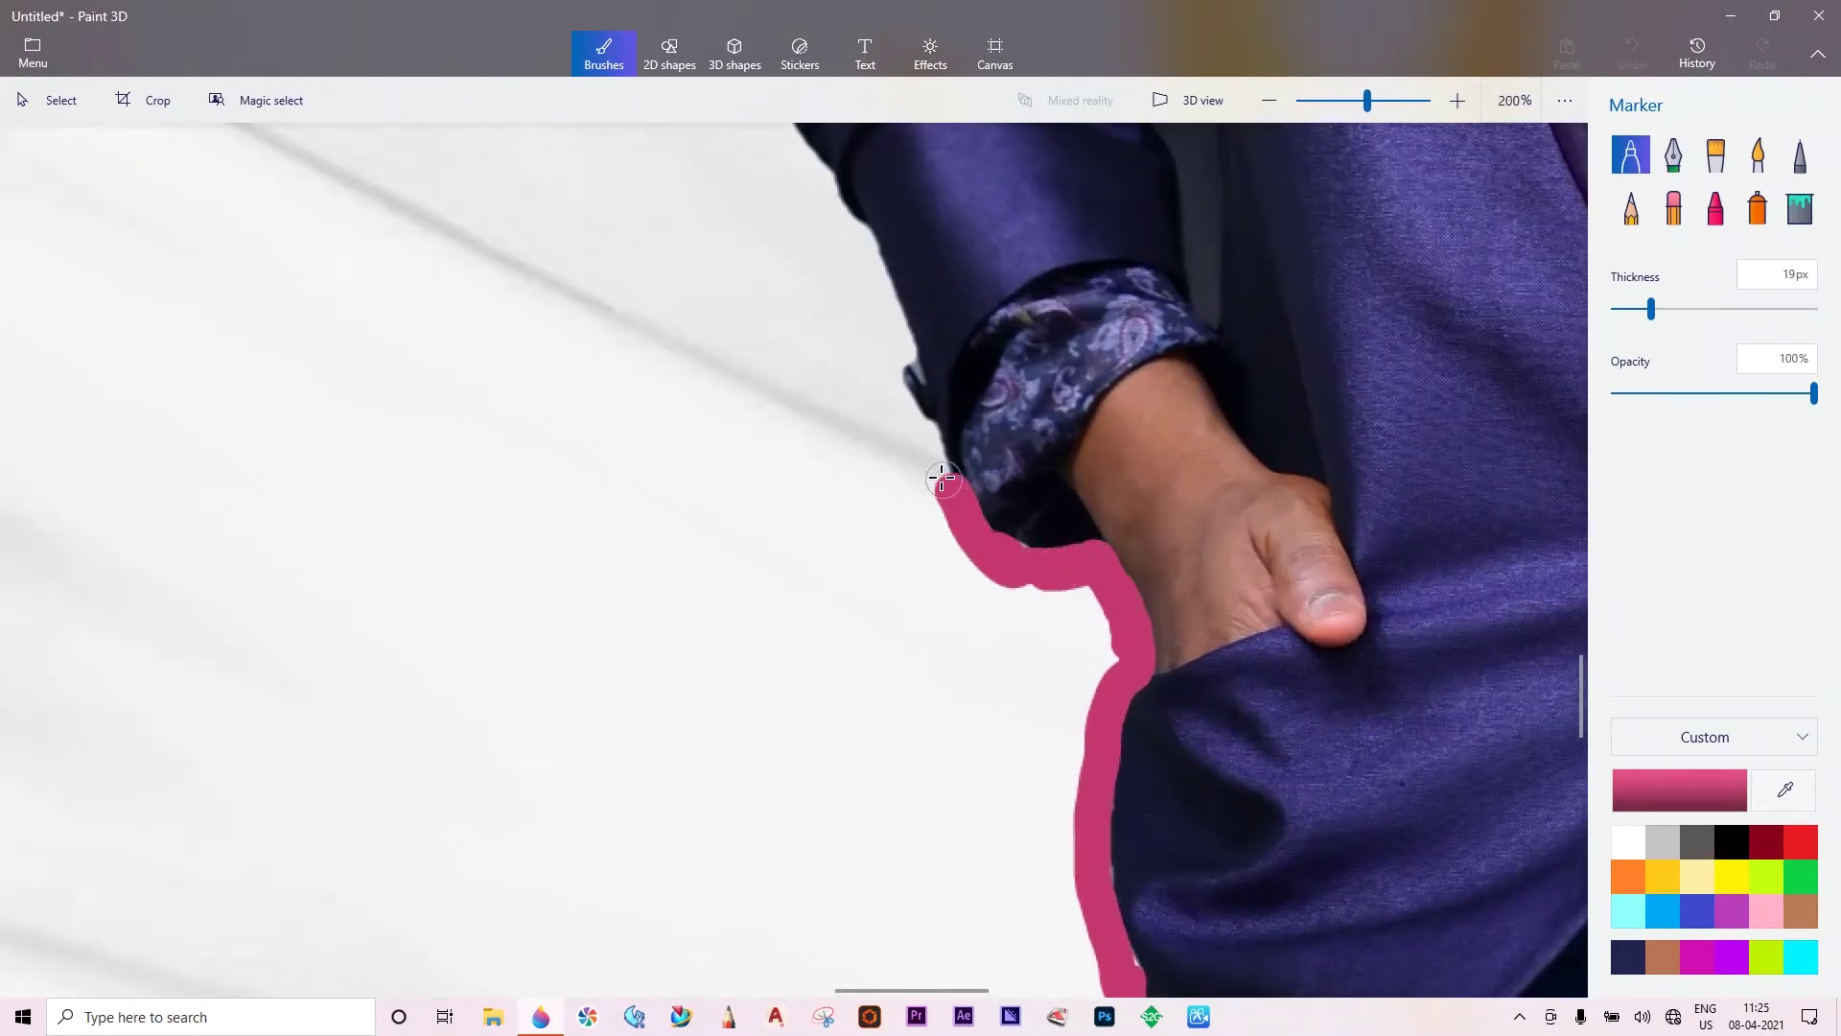
left_click_drag(1023, 573, 834, 206)
scroll(1096, 609, "down", 1)
scroll(1096, 609, "down", 4)
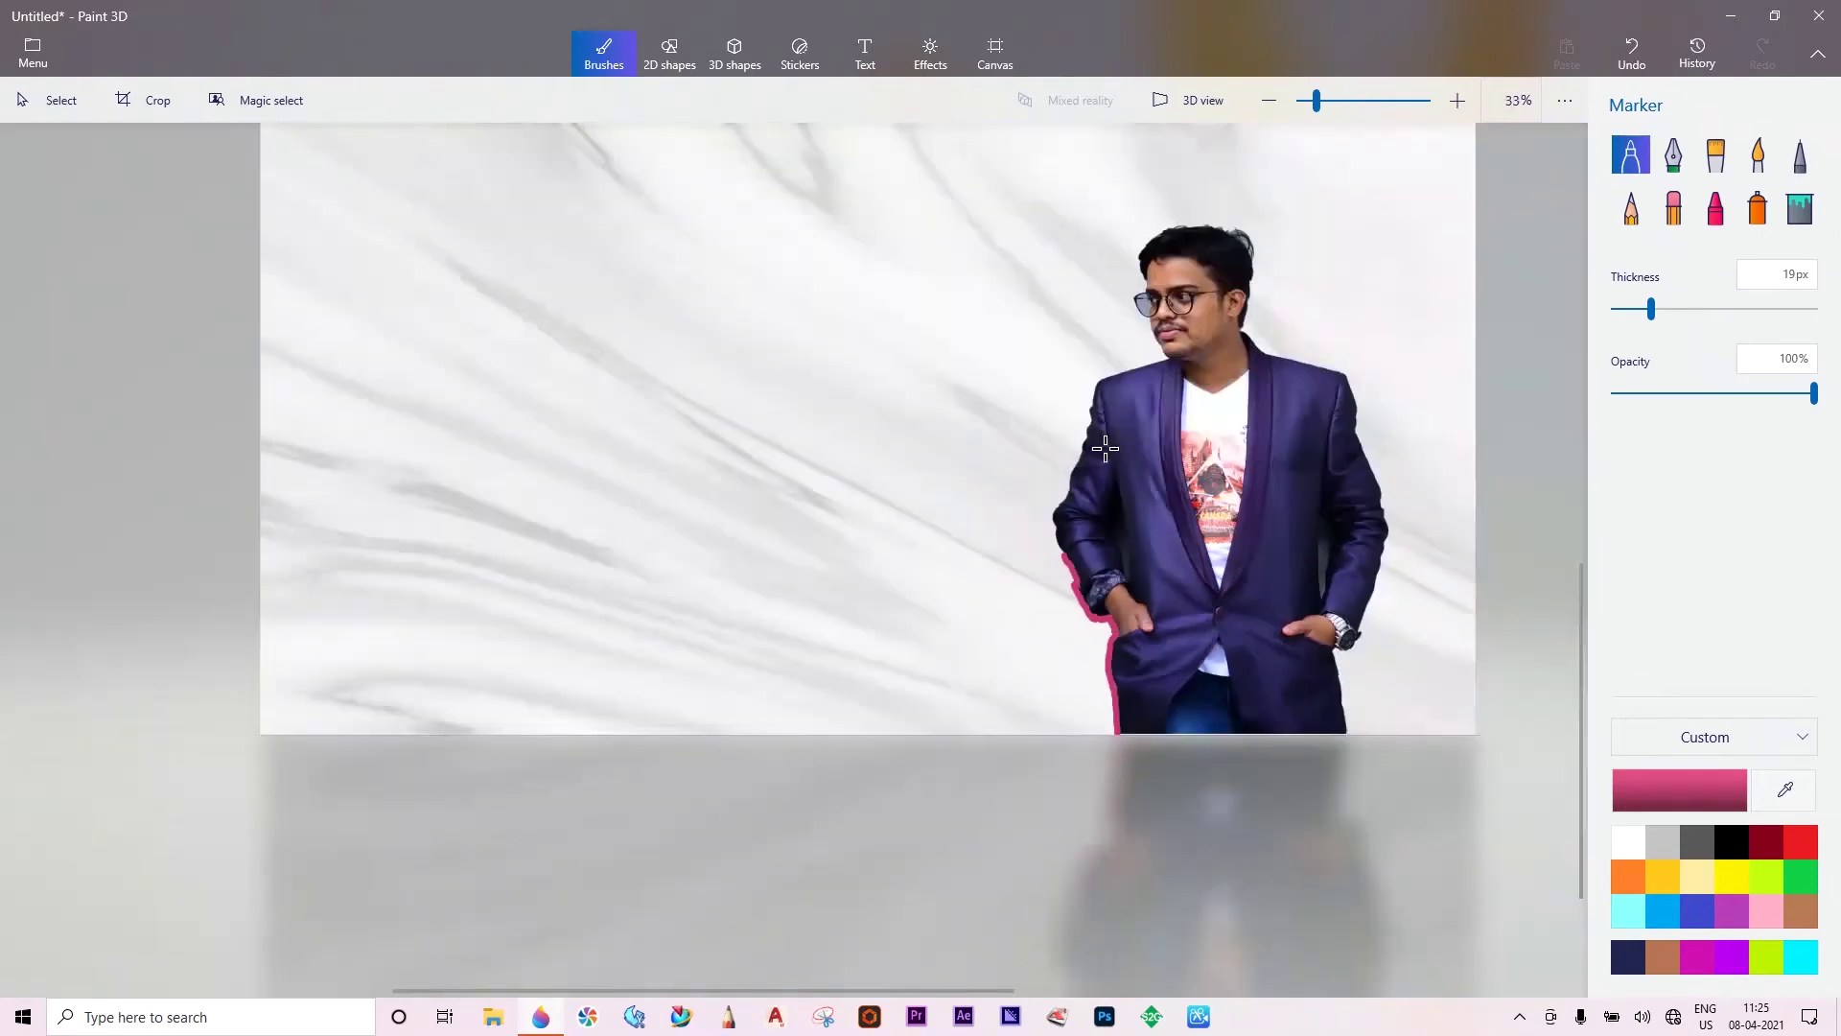
scroll(1101, 440, "up", 4)
mouse_move(978, 801)
left_mouse_down()
mouse_move(916, 582)
mouse_move(1093, 144)
left_mouse_up()
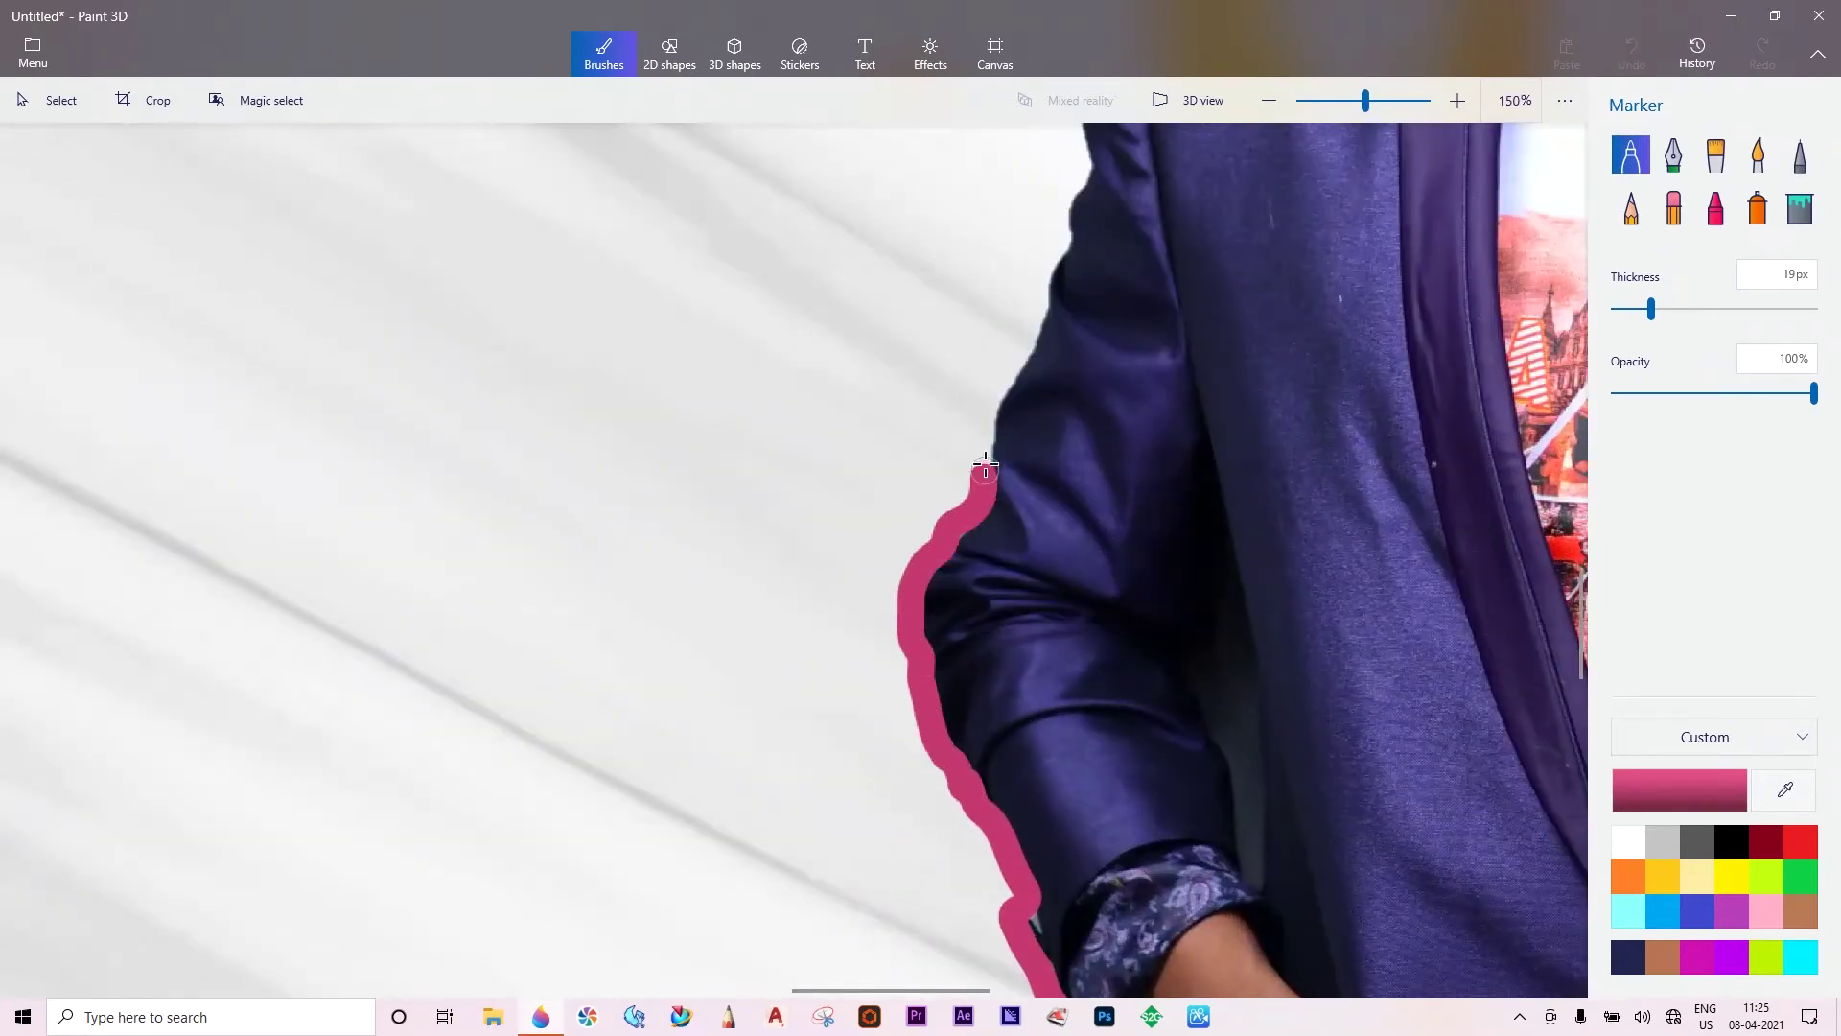
scroll(1149, 347, "down", 2)
scroll(1150, 347, "up", 4)
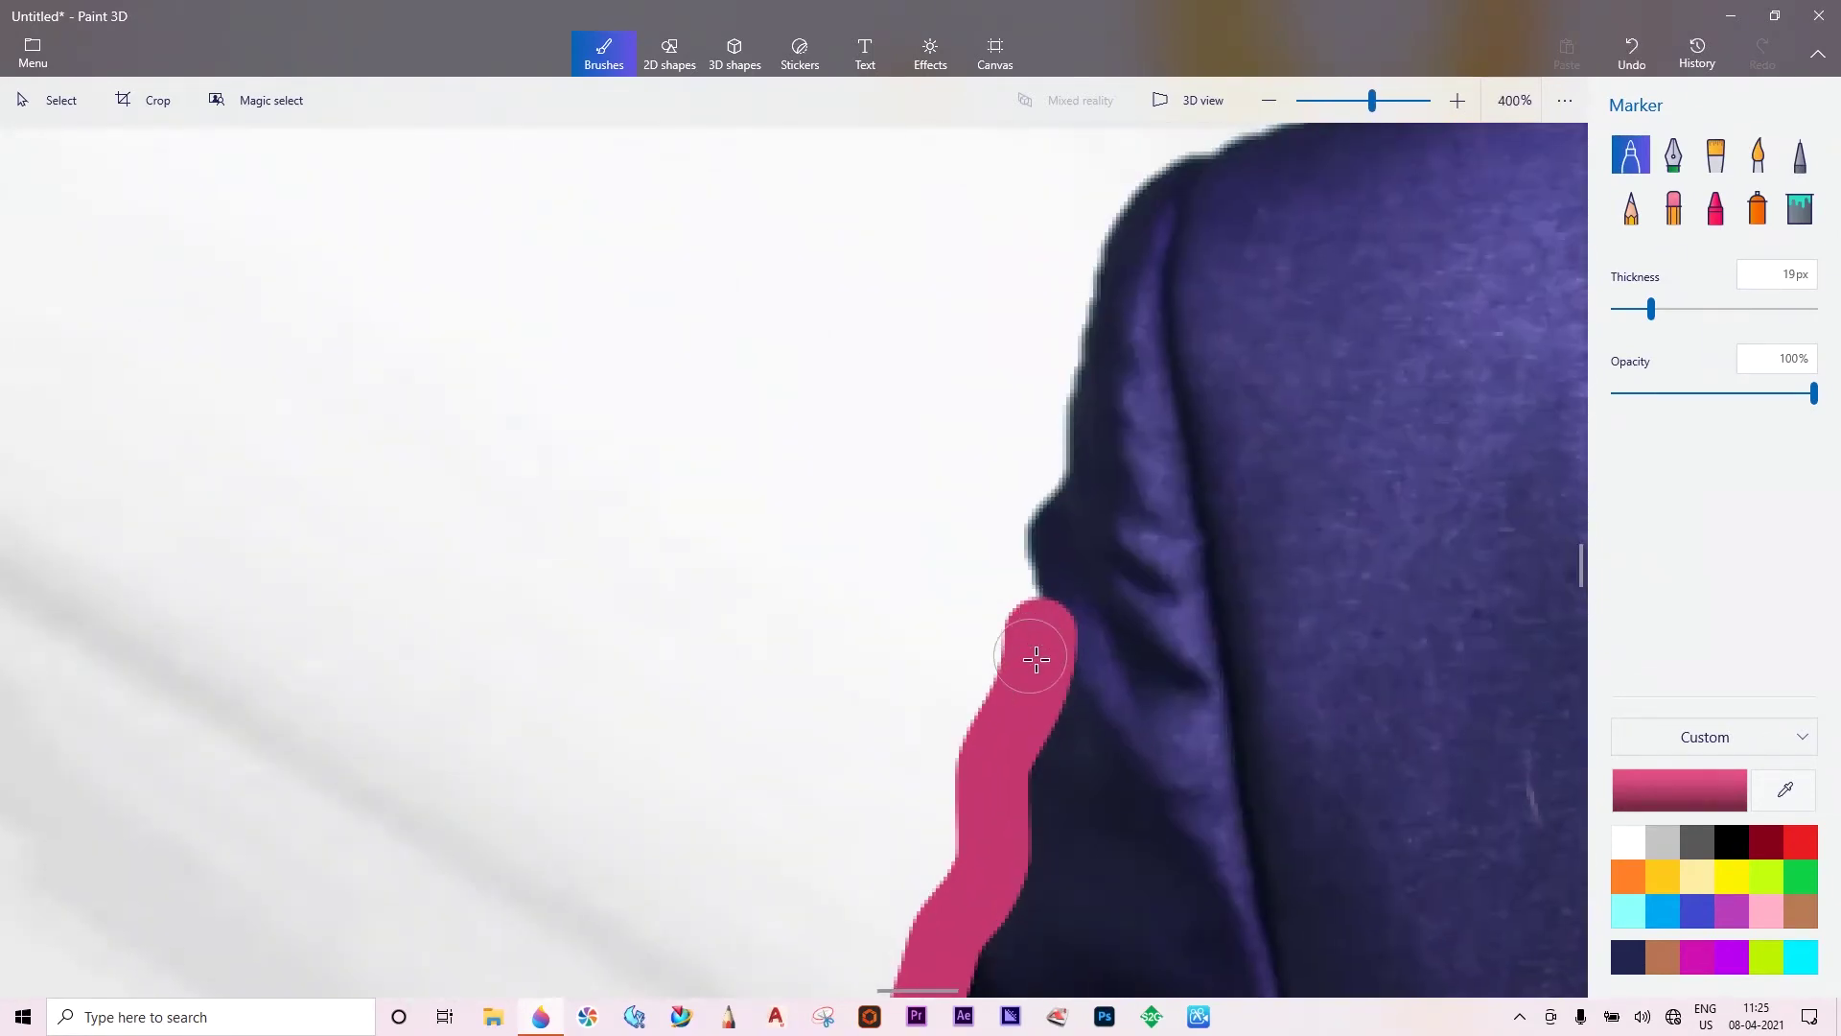
left_click_drag(1031, 637, 1107, 192)
scroll(969, 645, "down", 1)
scroll(947, 547, "up", 1)
Trace the pink outline along the shoulder, up the hair edge and over the head.
left_click_drag(947, 547, 1381, 403)
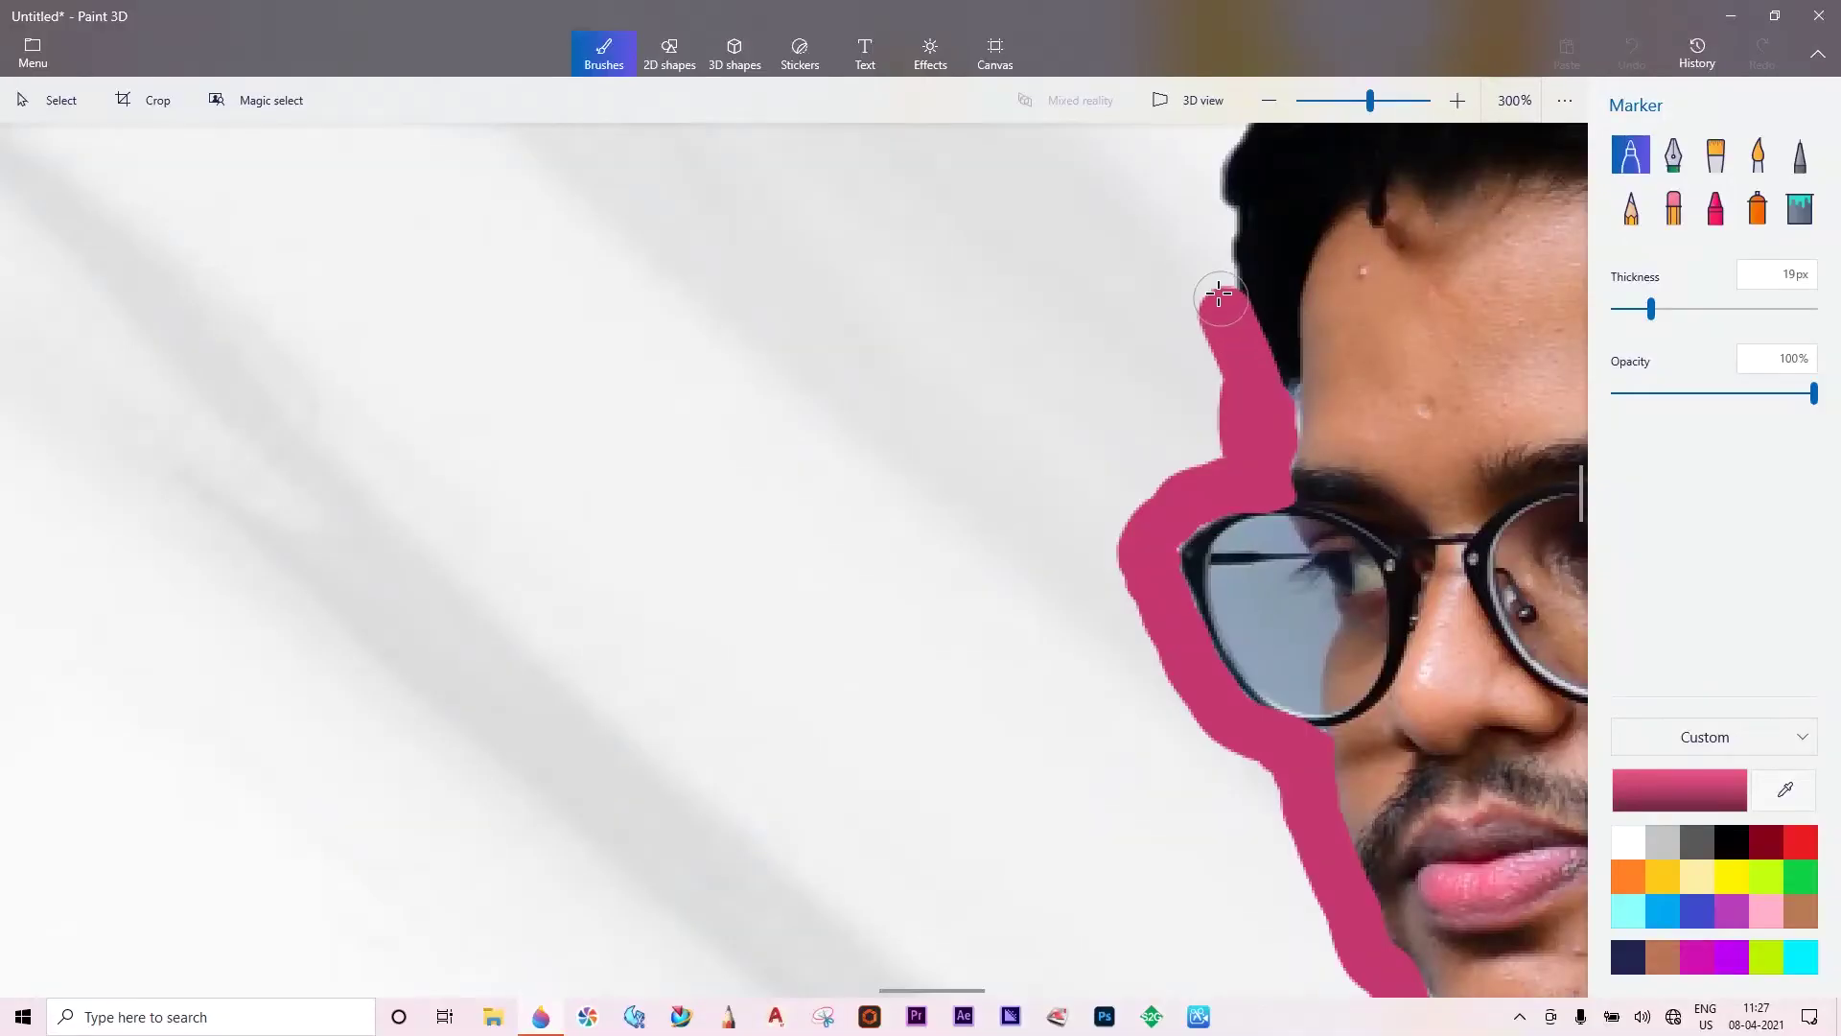
scroll(1176, 362, "down", 3)
scroll(1147, 369, "down", 3)
scroll(1147, 369, "up", 5)
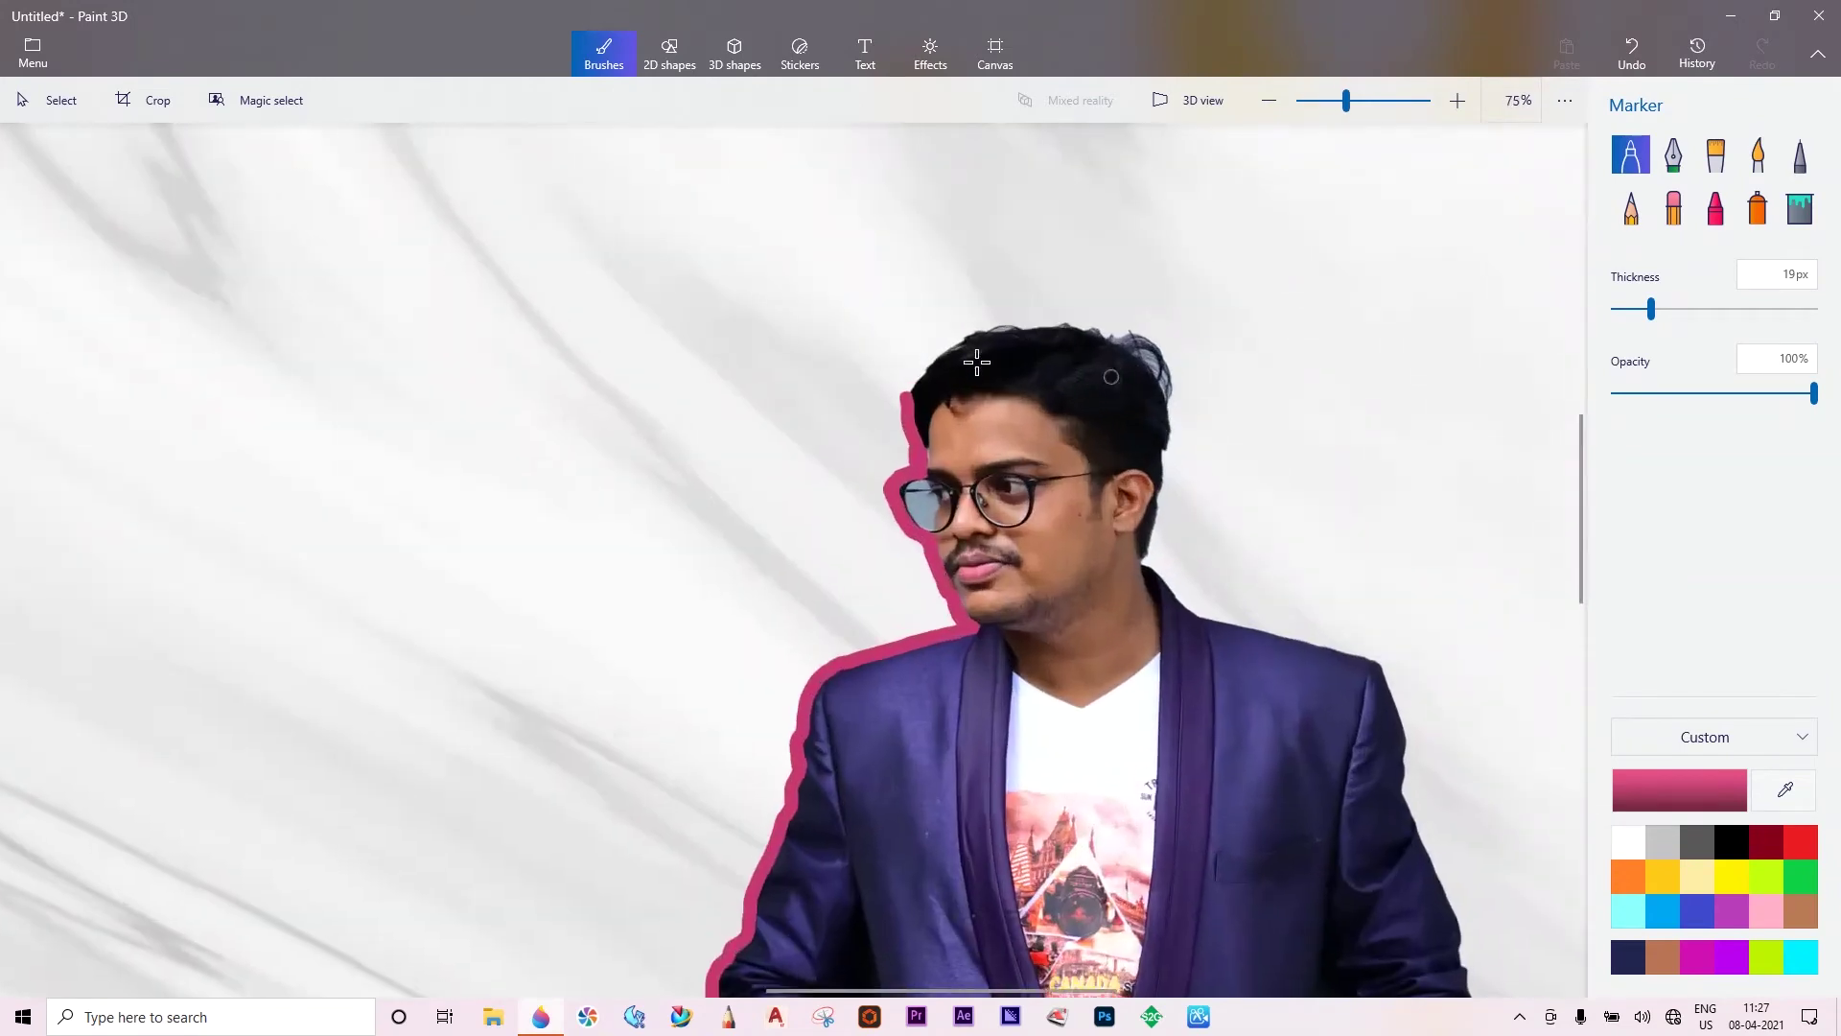
scroll(973, 357, "up", 4)
mouse_move(864, 533)
left_mouse_down()
mouse_move(973, 329)
mouse_move(1049, 287)
mouse_move(1336, 226)
mouse_move(1506, 215)
left_mouse_up()
scroll(897, 422, "down", 3)
scroll(897, 422, "up", 2)
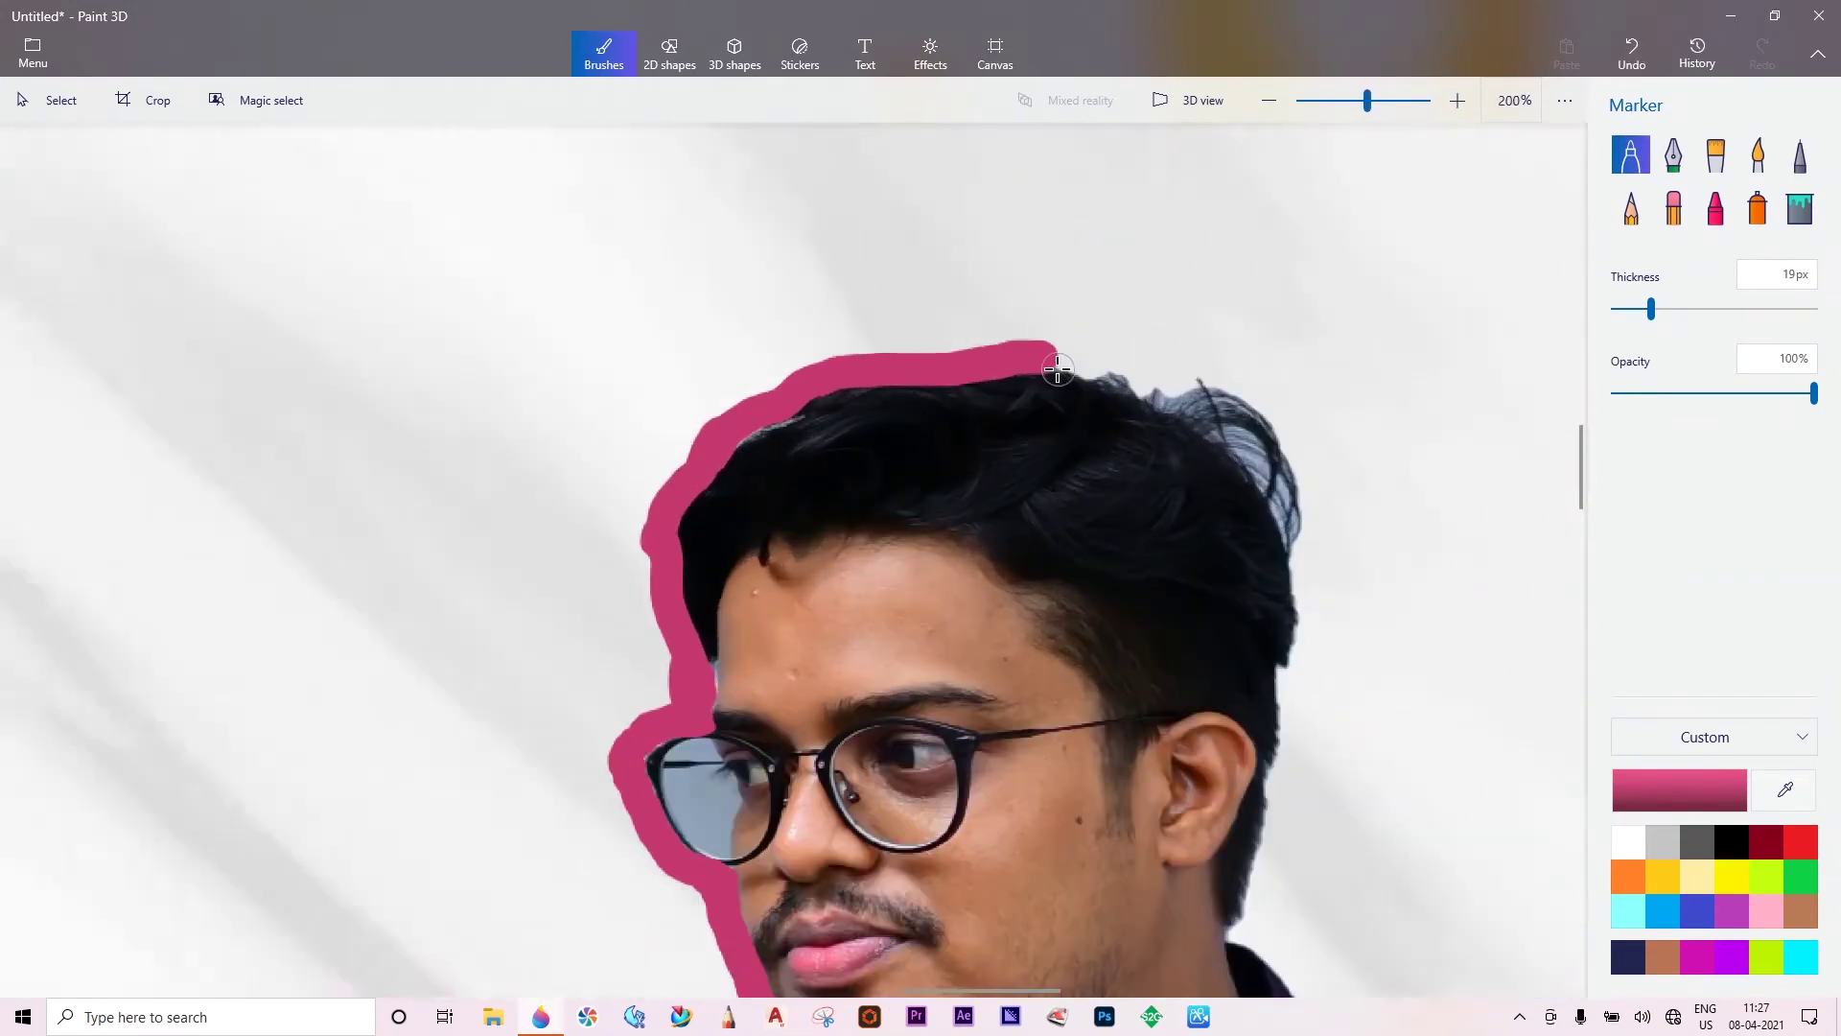
mouse_move(1021, 356)
left_mouse_down()
mouse_move(1213, 403)
mouse_move(1289, 494)
mouse_move(1328, 638)
left_mouse_up()
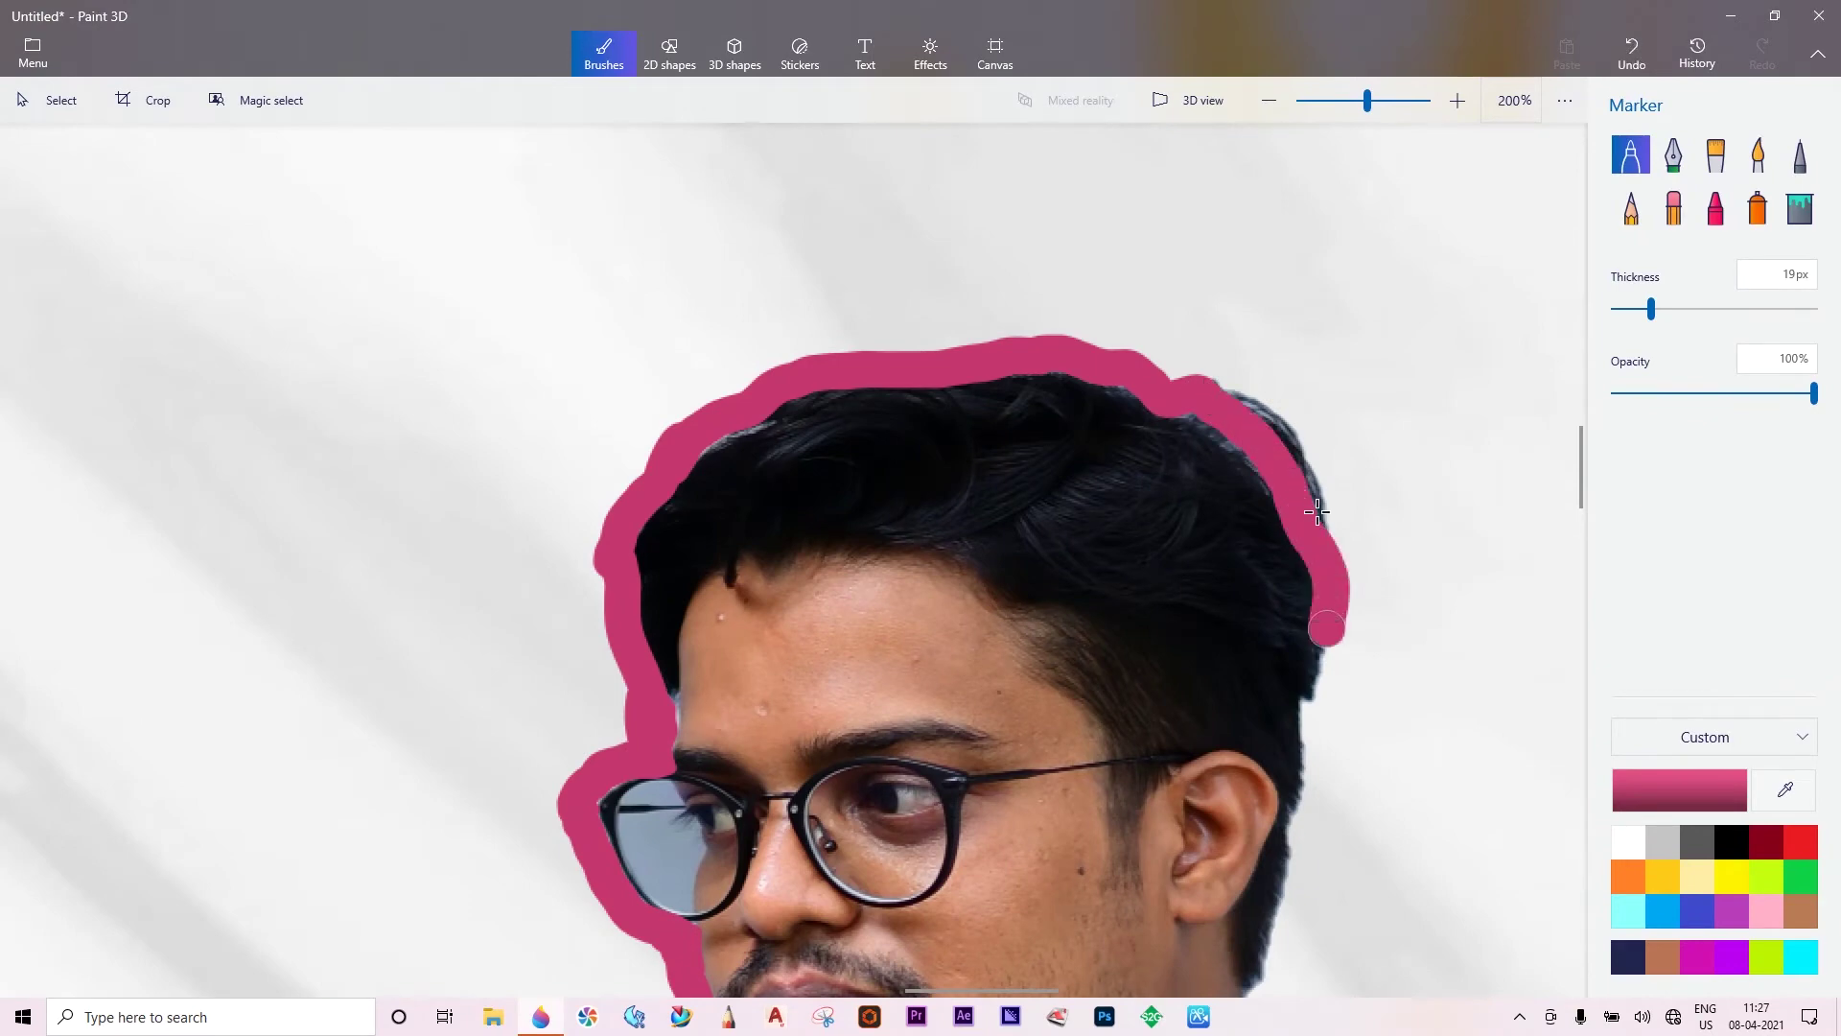
scroll(1261, 412, "down", 2)
scroll(1247, 460, "up", 5)
scroll(1237, 403, "down", 2)
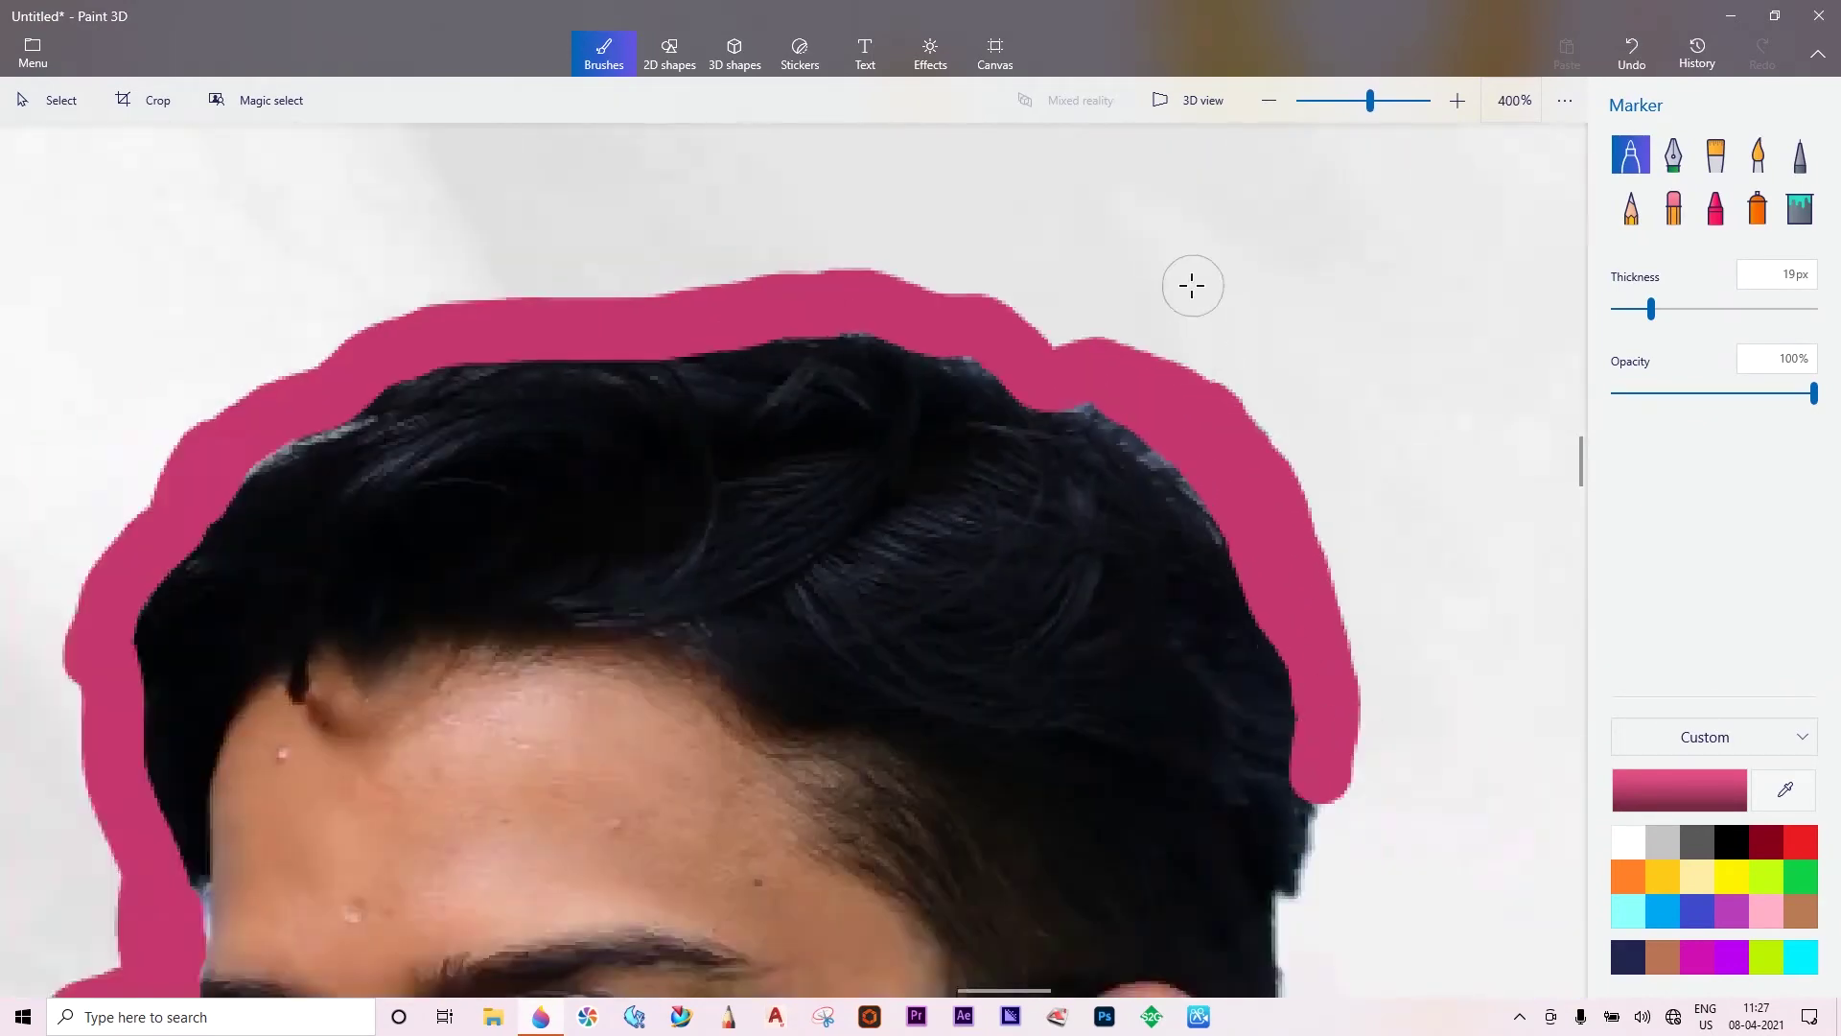
scroll(1262, 588, "up", 2)
Carry the outline down past the ear and trace the neck at 11px, restoring 19px.
left_click_drag(1295, 329, 1227, 820)
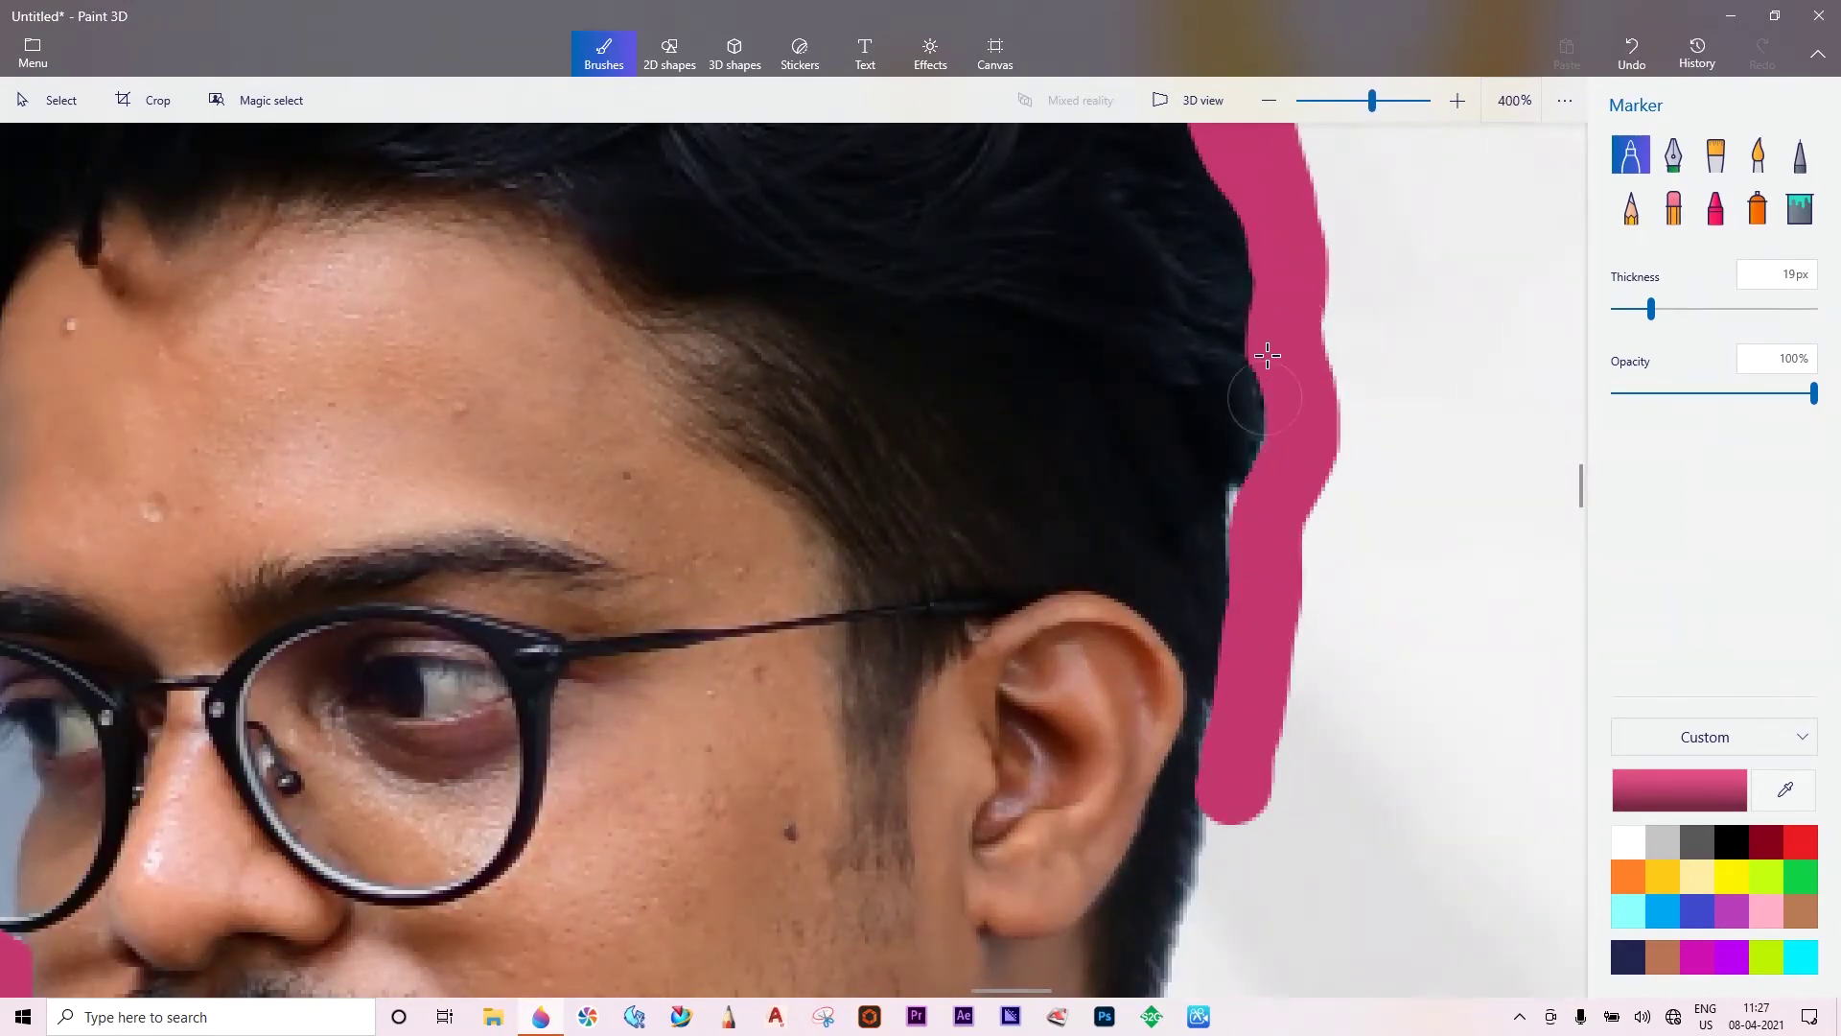
scroll(1262, 358, "down", 2)
scroll(1278, 498, "up", 1)
left_click_drag(1232, 273, 1164, 512)
left_click(1637, 308)
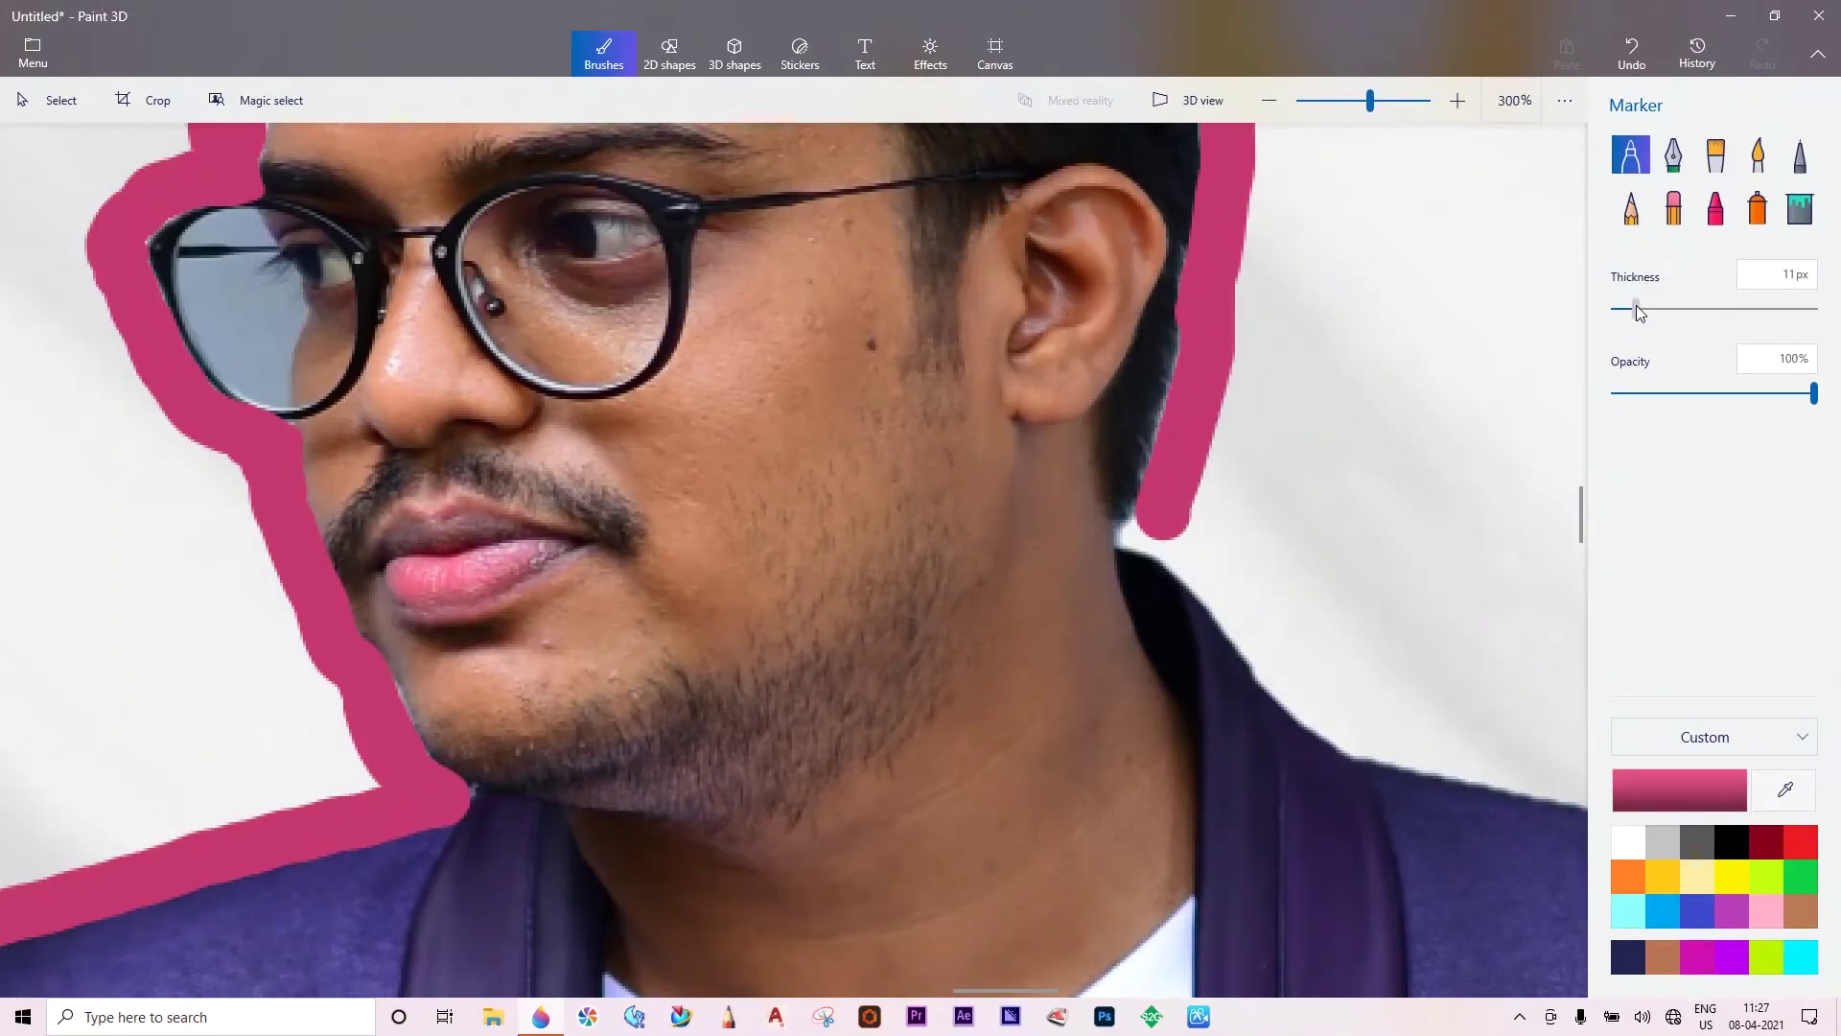
left_click_drag(1127, 535, 1219, 597)
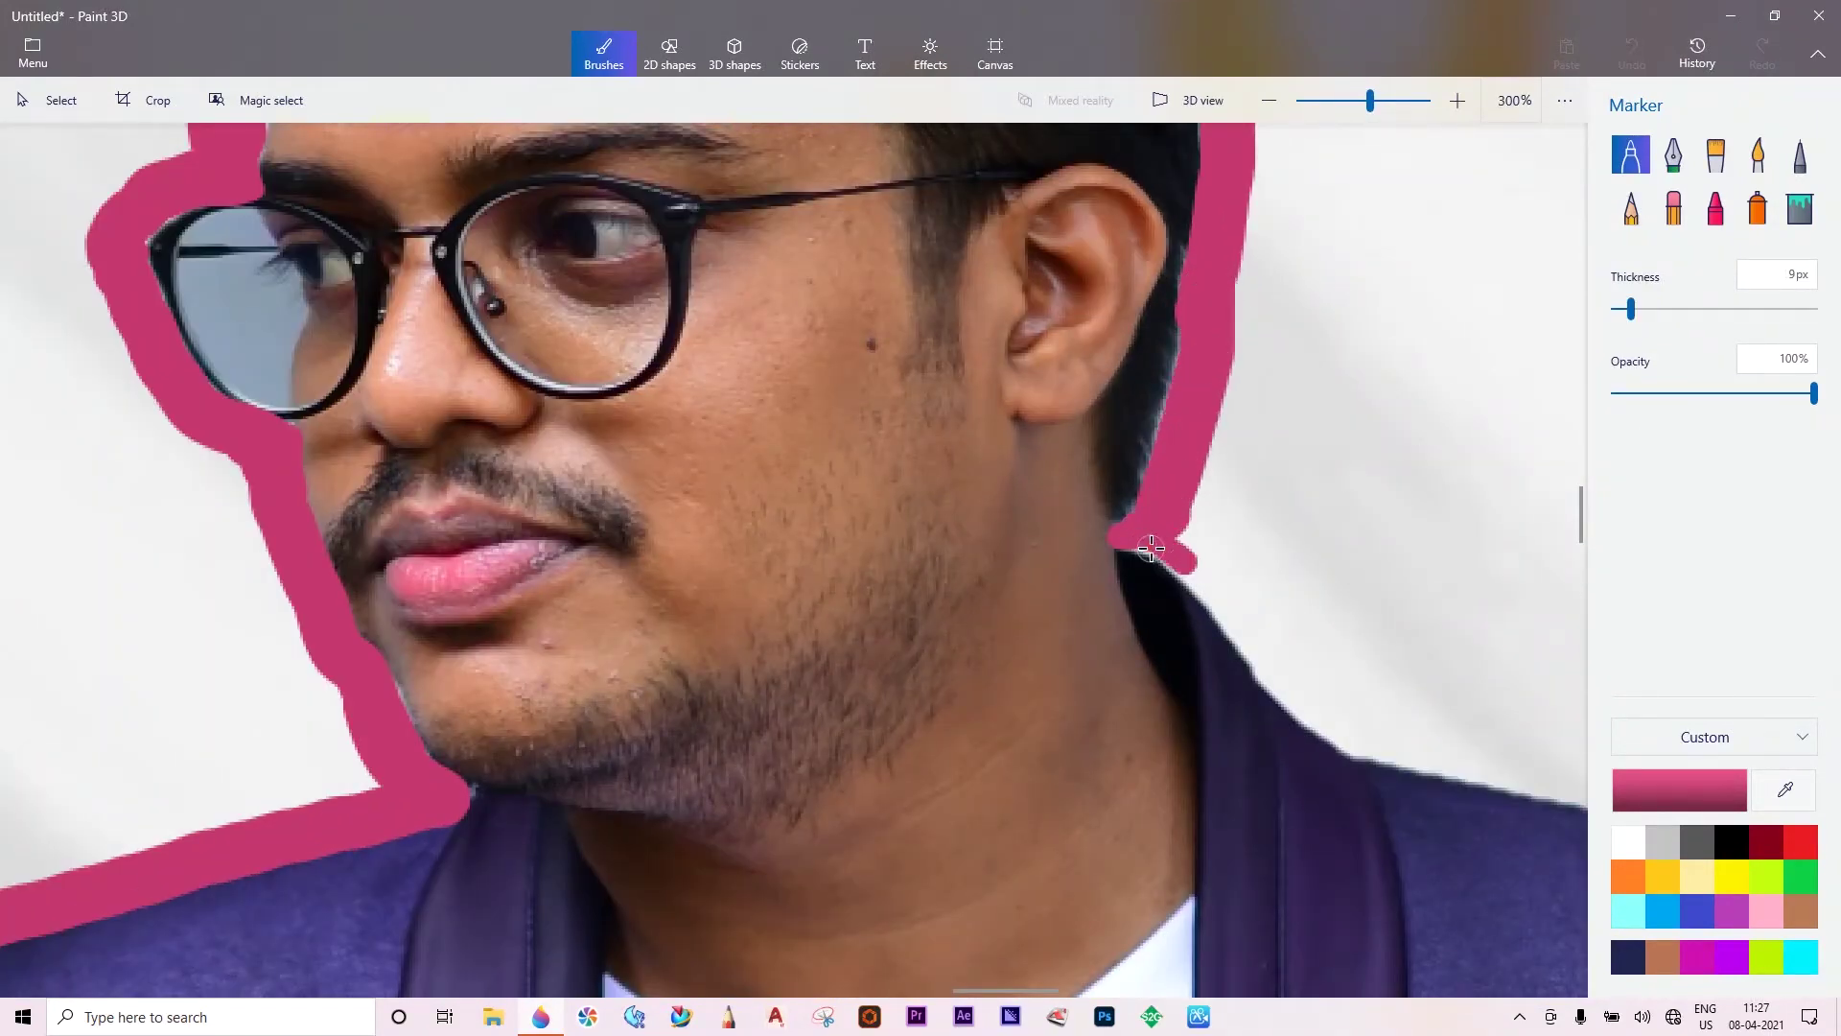
left_click(1650, 309)
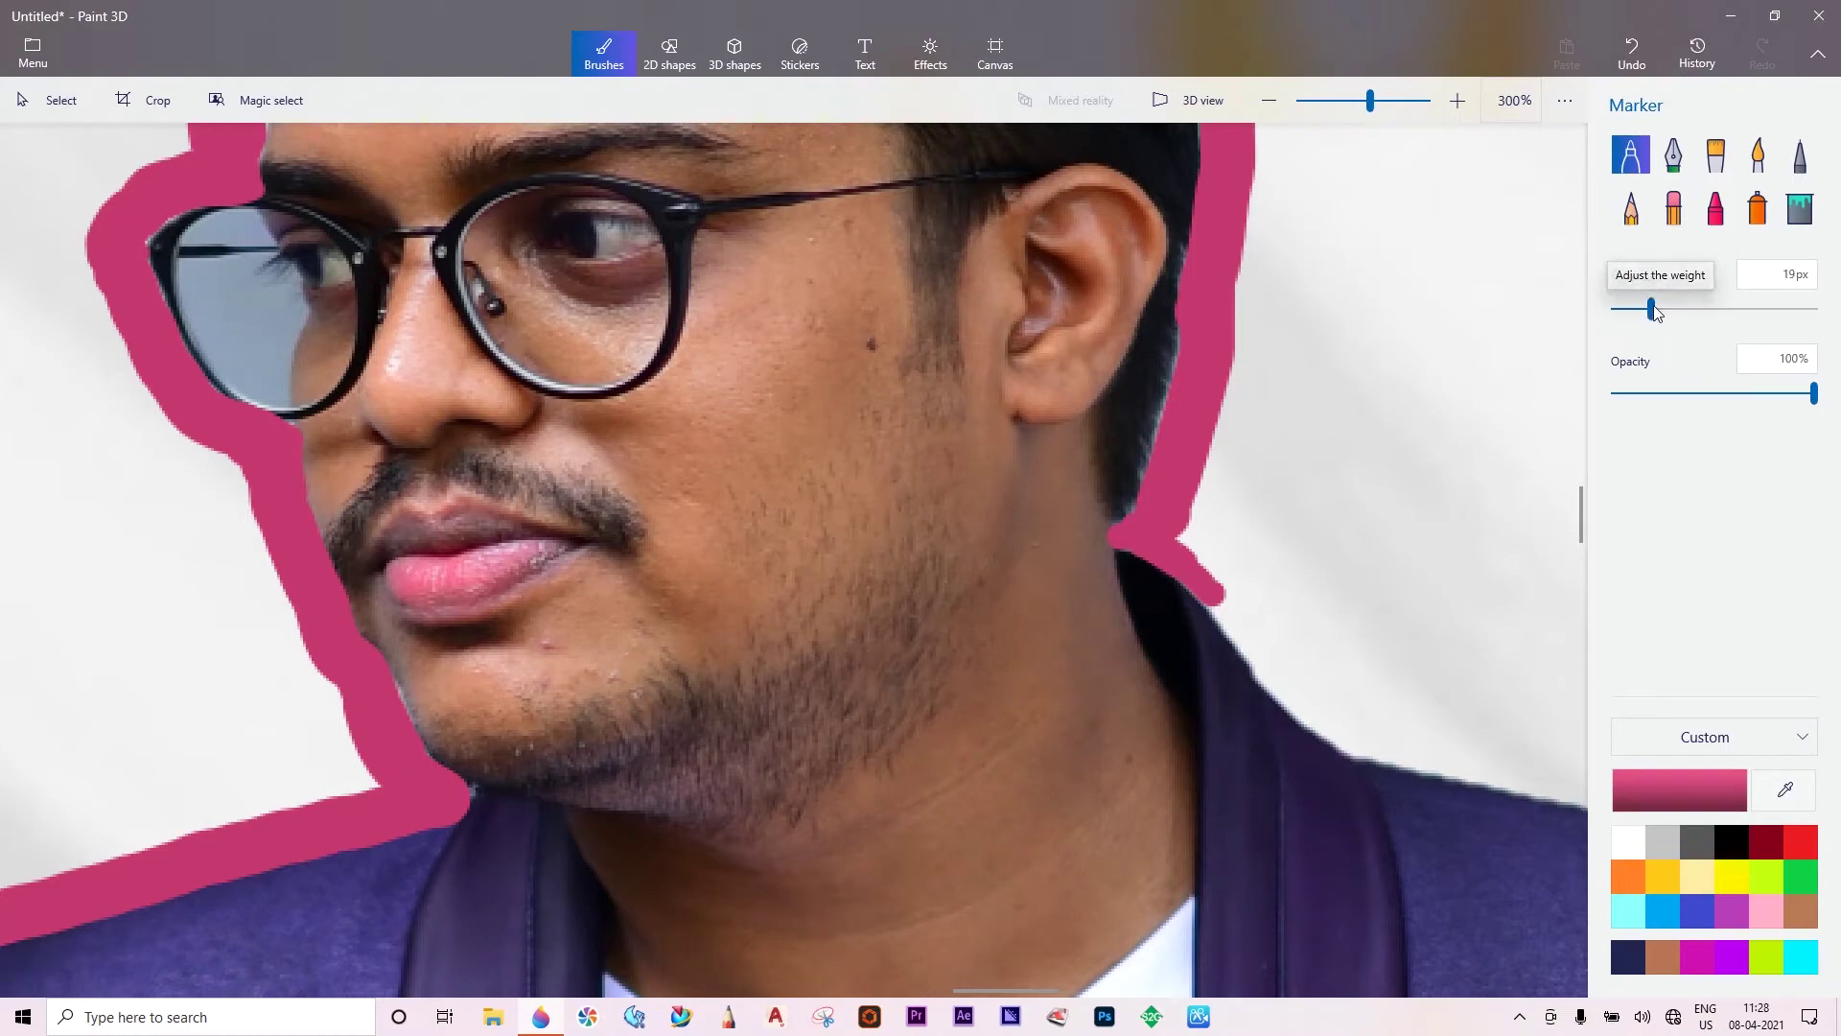
Trace the pink outline from the neck along the right shoulder and down the upper arm.
left_click_drag(1198, 491, 1289, 688)
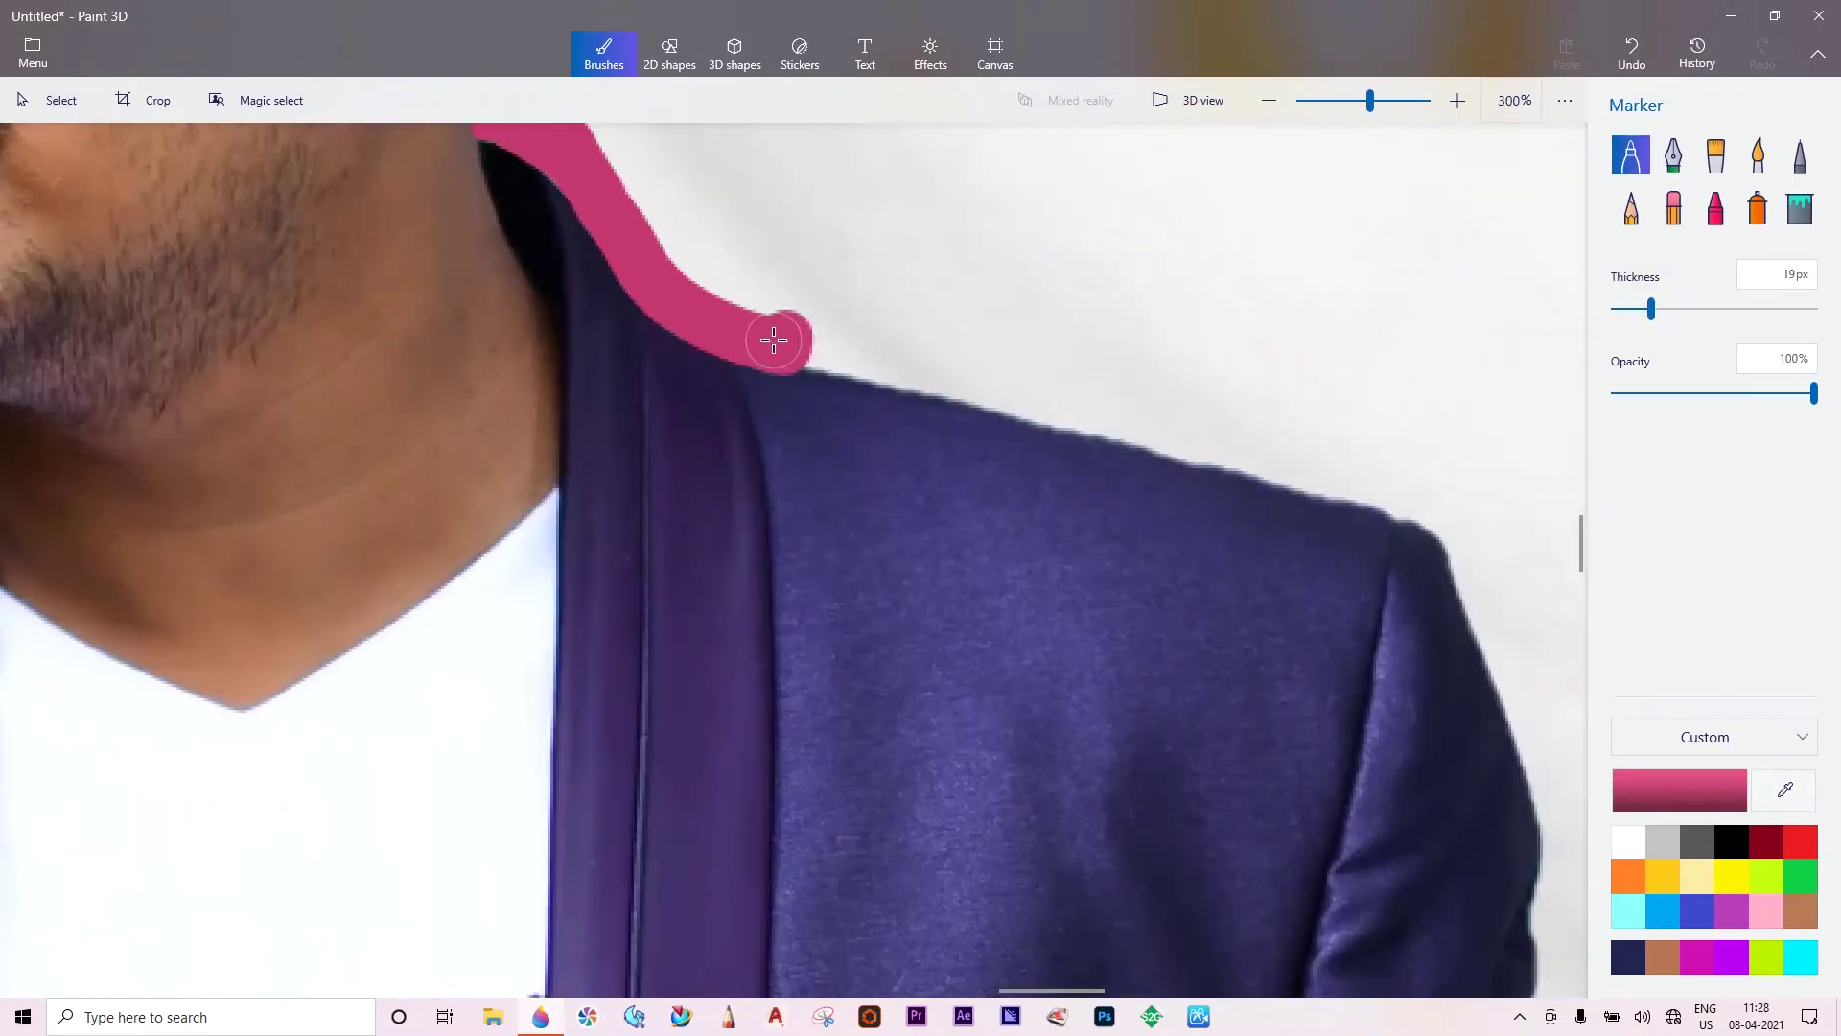
left_click_drag(781, 341, 1430, 506)
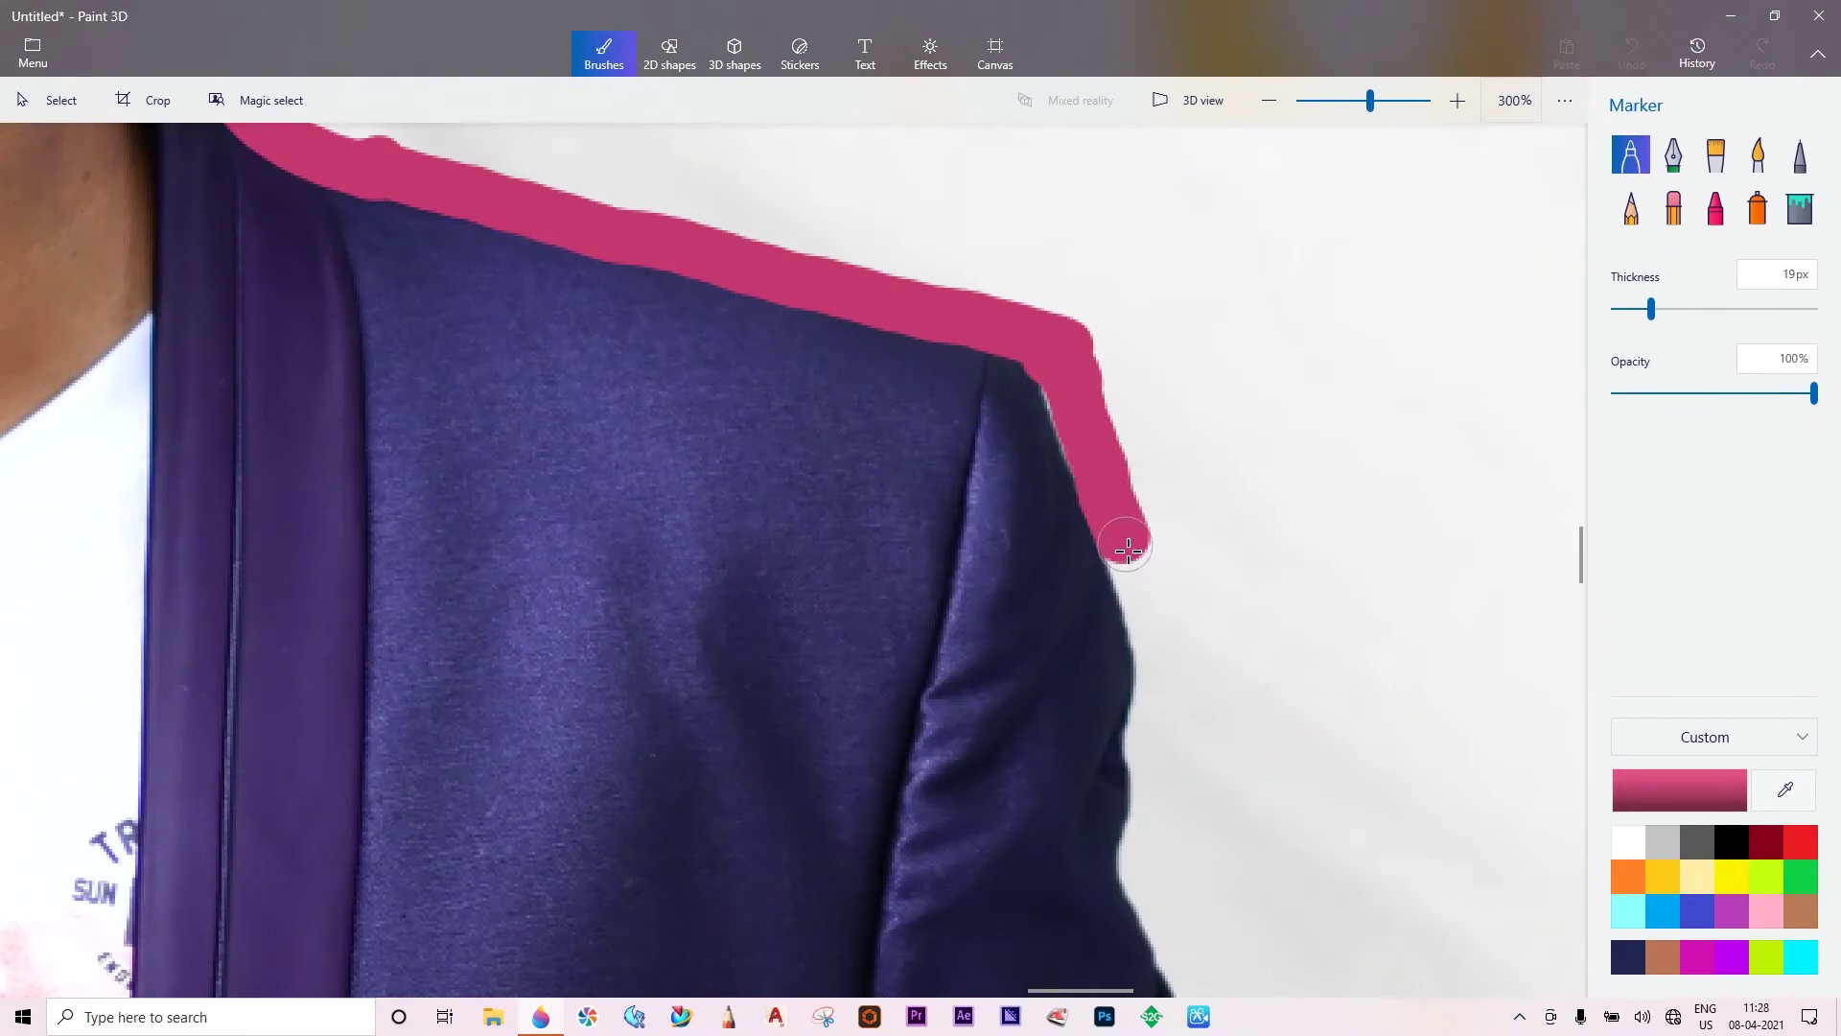
left_click_drag(1055, 349, 1160, 757)
scroll(1004, 380, "up", 4)
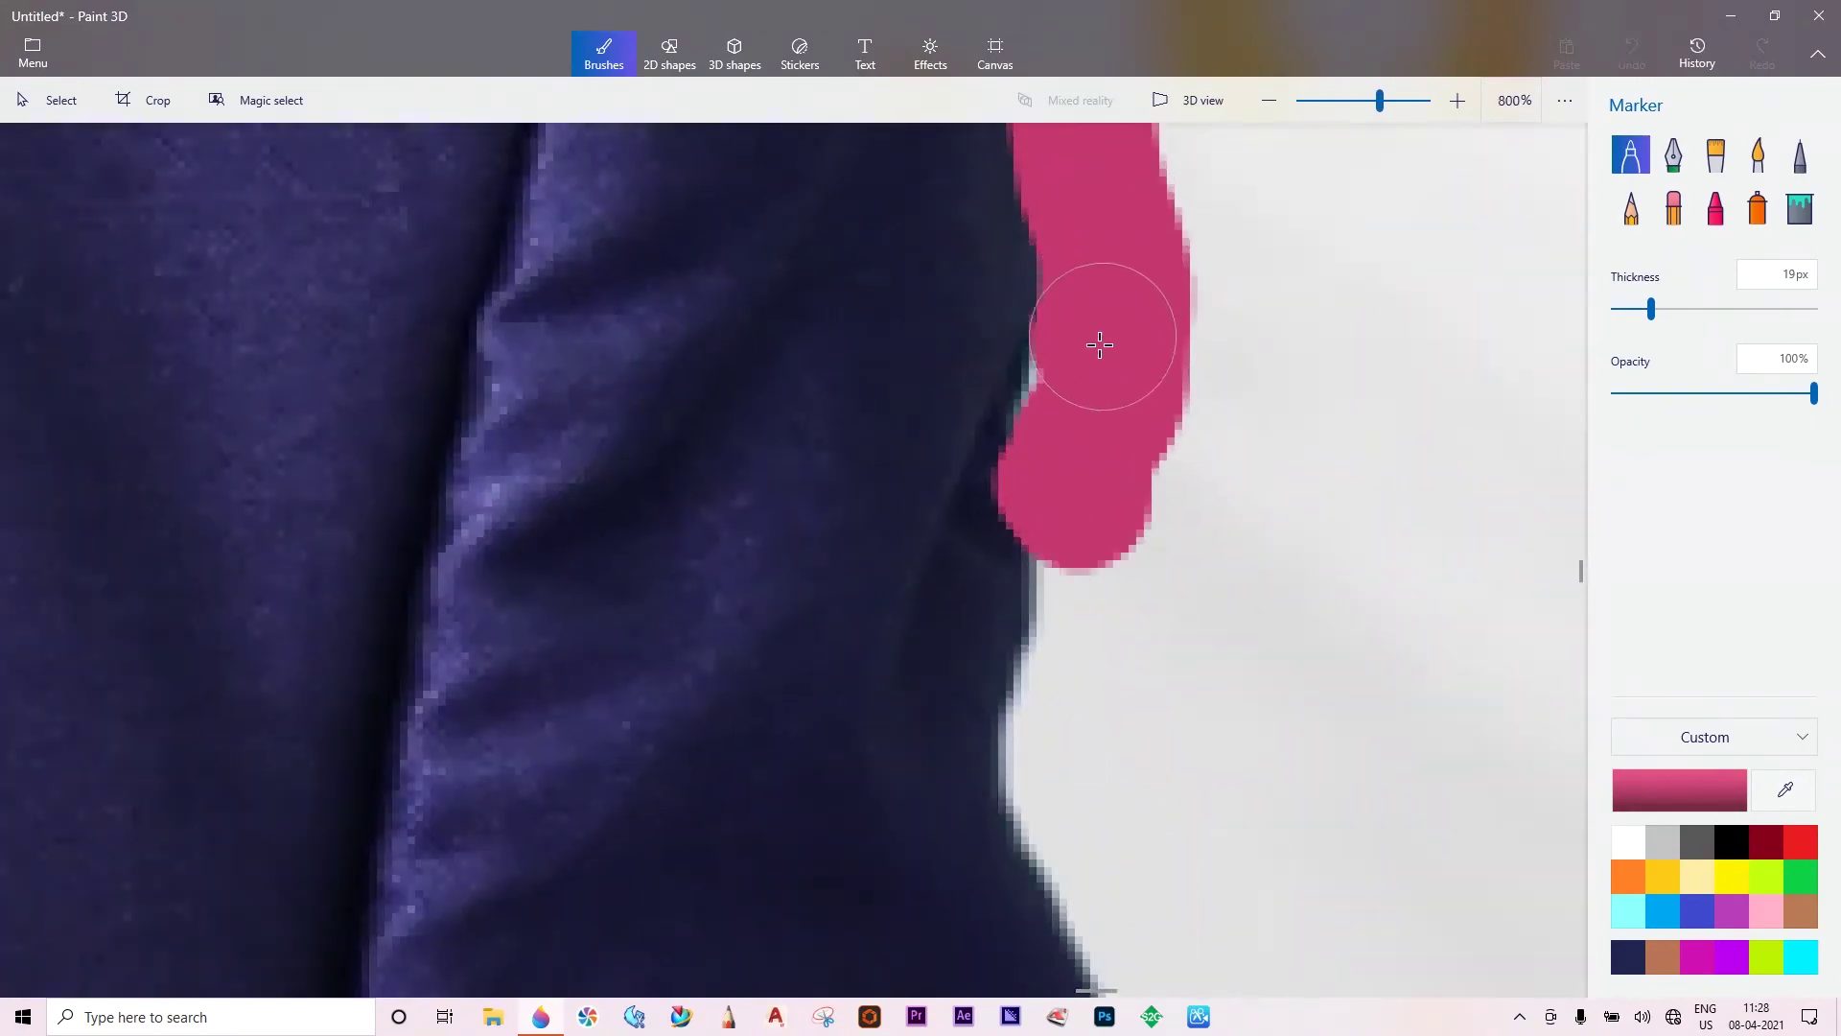
left_click_drag(1068, 349, 1103, 873)
scroll(1000, 401, "down", 4)
scroll(1079, 462, "up", 3)
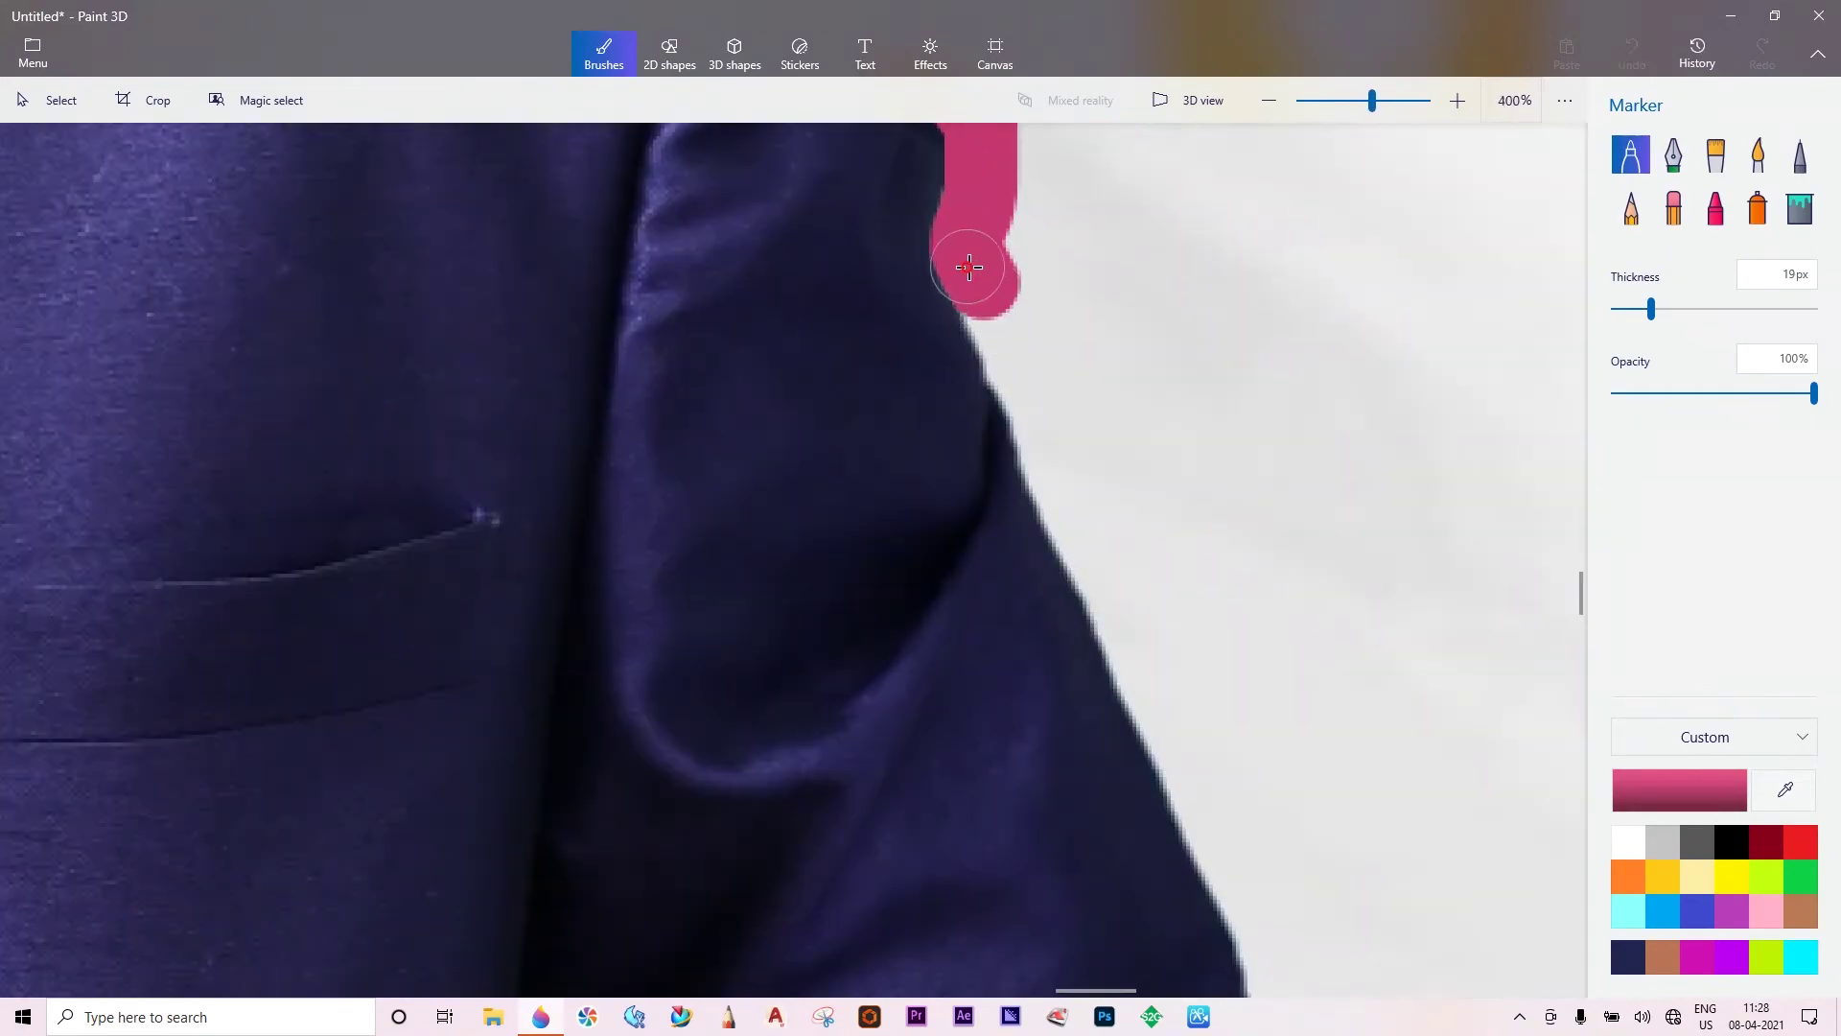
left_click_drag(968, 249, 1141, 642)
scroll(1096, 274, "down", 1)
Extend the pink outline down the right arm, past the watch, to the bottom edge.
left_click_drag(992, 240, 1181, 707)
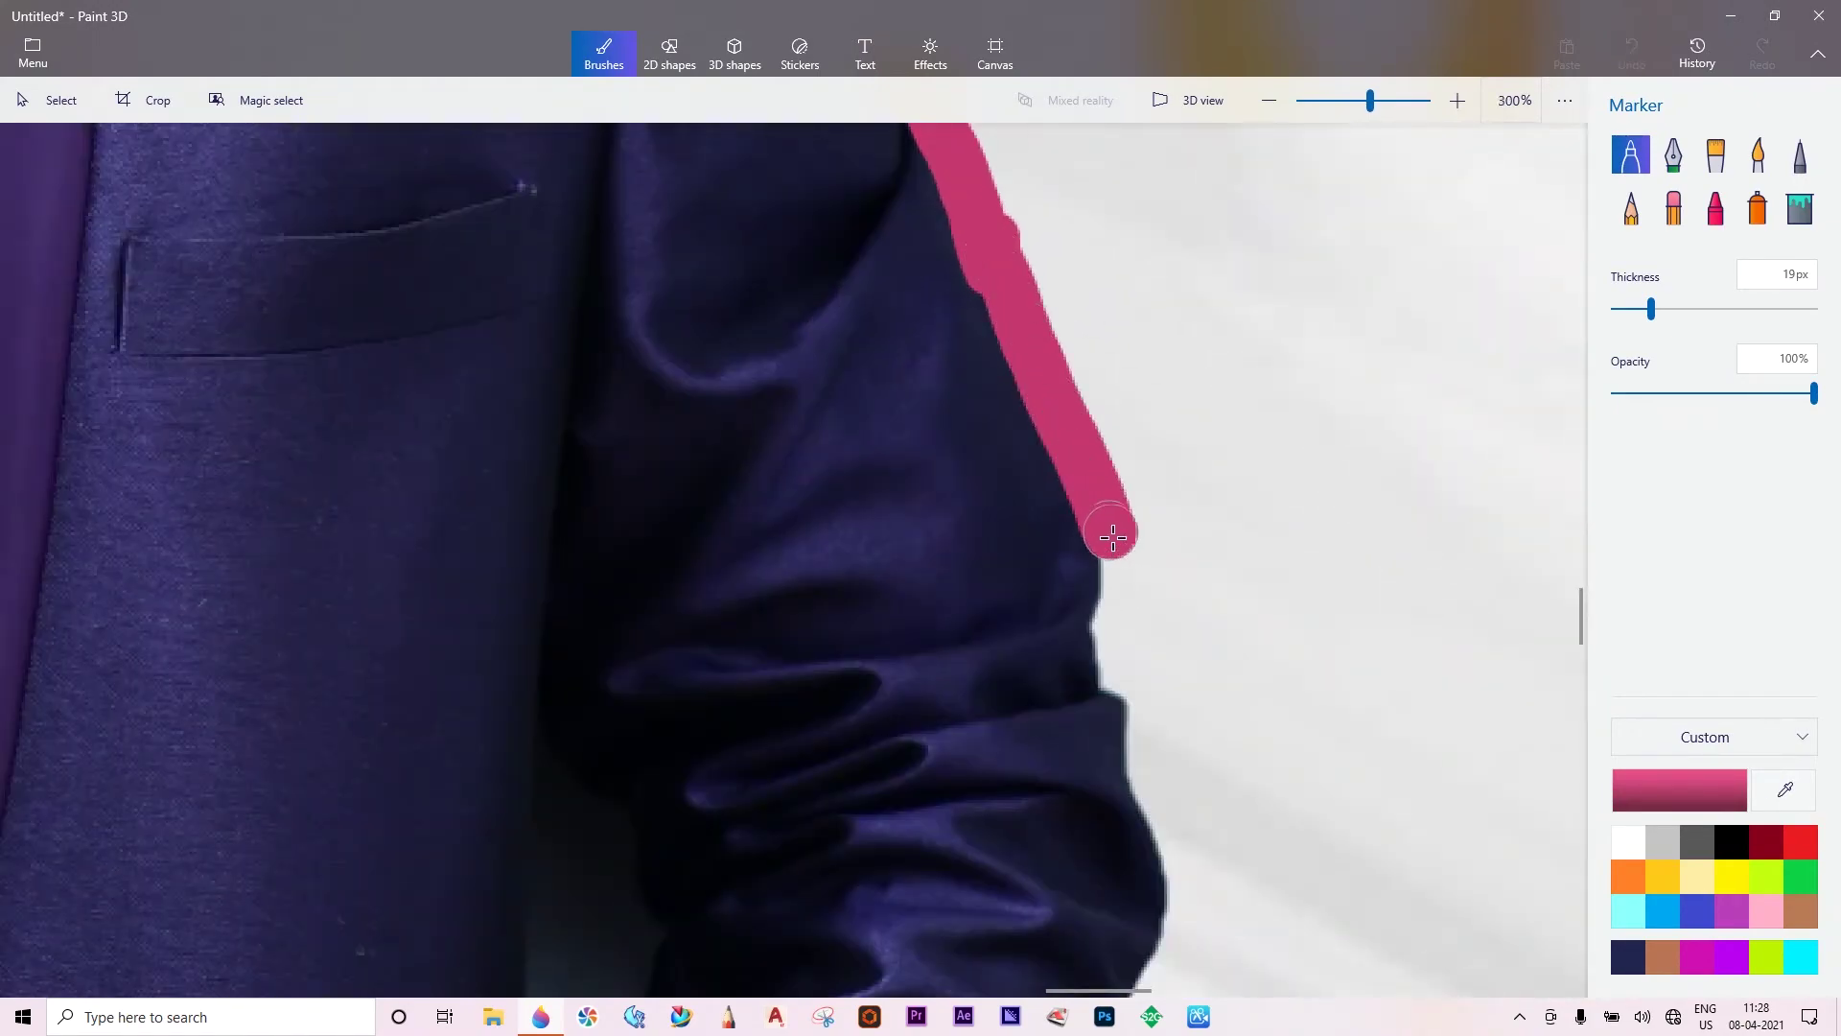
scroll(1092, 589, "down", 1)
scroll(1092, 589, "up", 3)
mouse_move(1077, 364)
left_mouse_down()
mouse_move(1113, 575)
mouse_move(1055, 824)
left_mouse_up()
scroll(1096, 673, "down", 3)
scroll(1096, 673, "up", 1)
left_click(1100, 391)
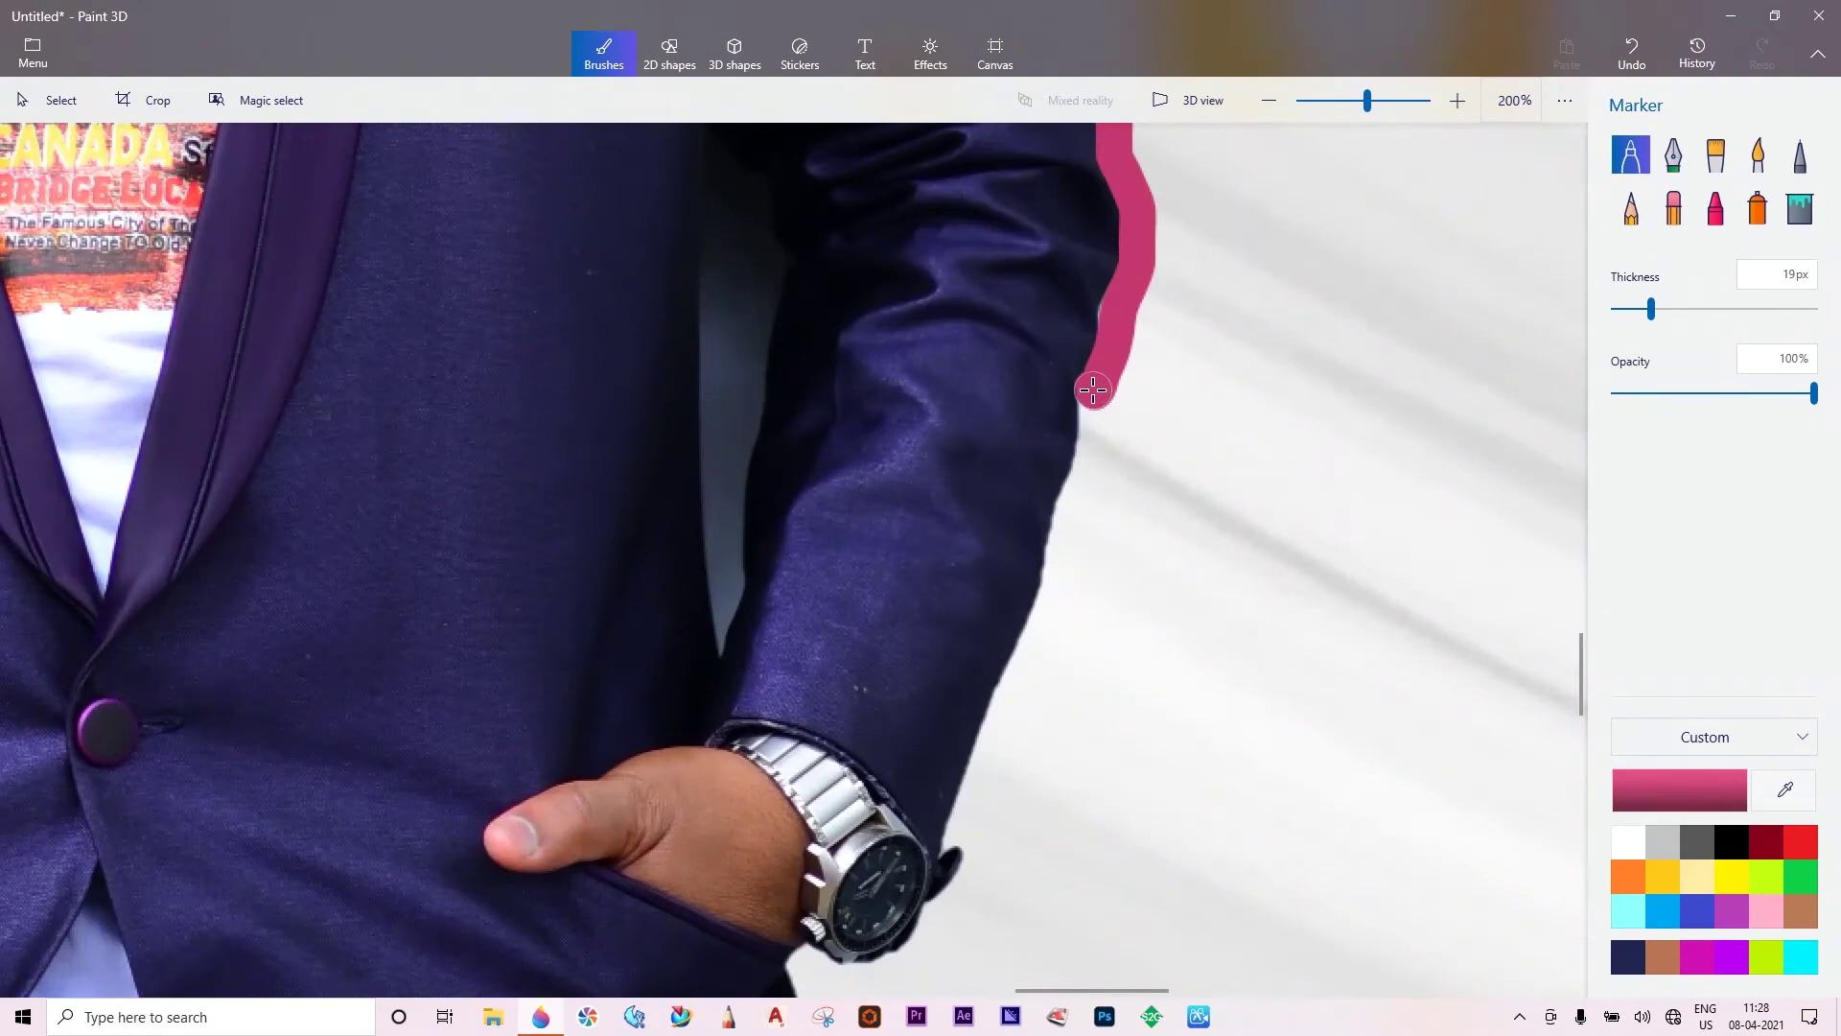
mouse_move(1093, 389)
left_mouse_down()
mouse_move(1057, 596)
mouse_move(988, 748)
left_mouse_up()
scroll(999, 493, "down", 1)
scroll(1128, 328, "up", 1)
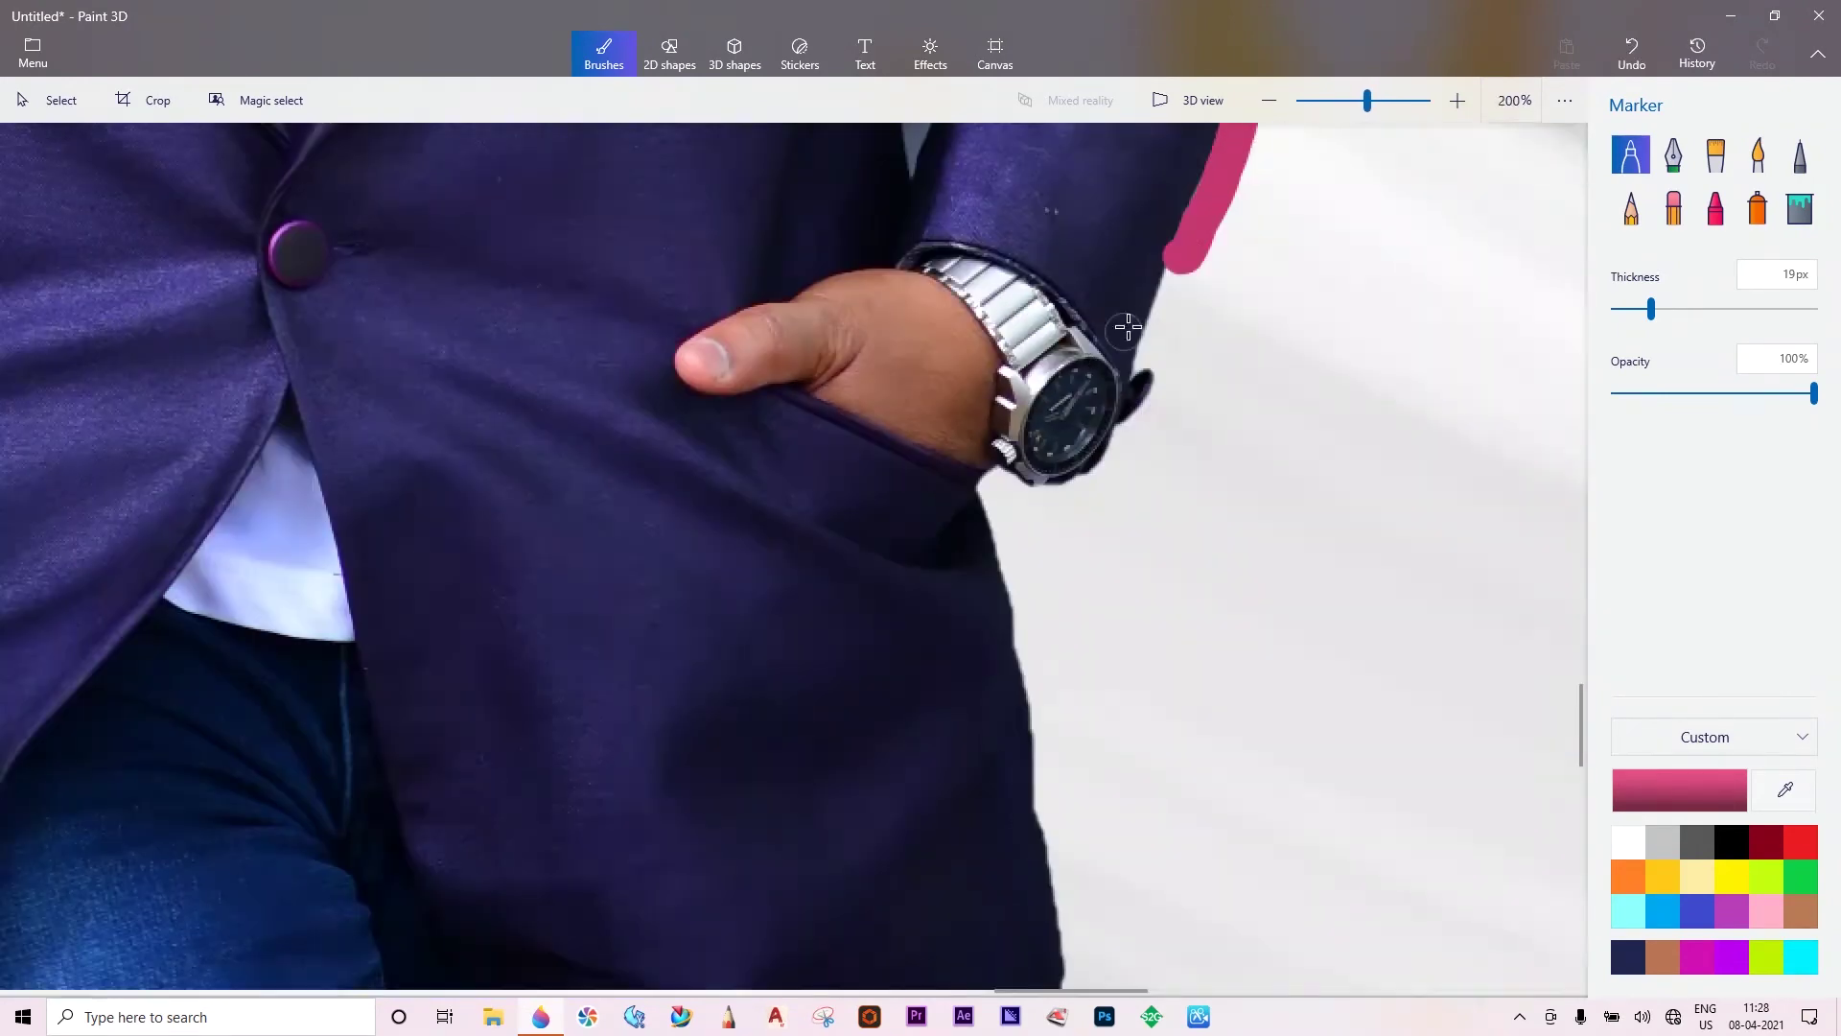
mouse_move(1182, 258)
left_mouse_down()
mouse_move(1069, 506)
mouse_move(995, 489)
mouse_move(1064, 959)
left_mouse_up()
scroll(997, 405, "down", 1)
scroll(997, 404, "down", 1)
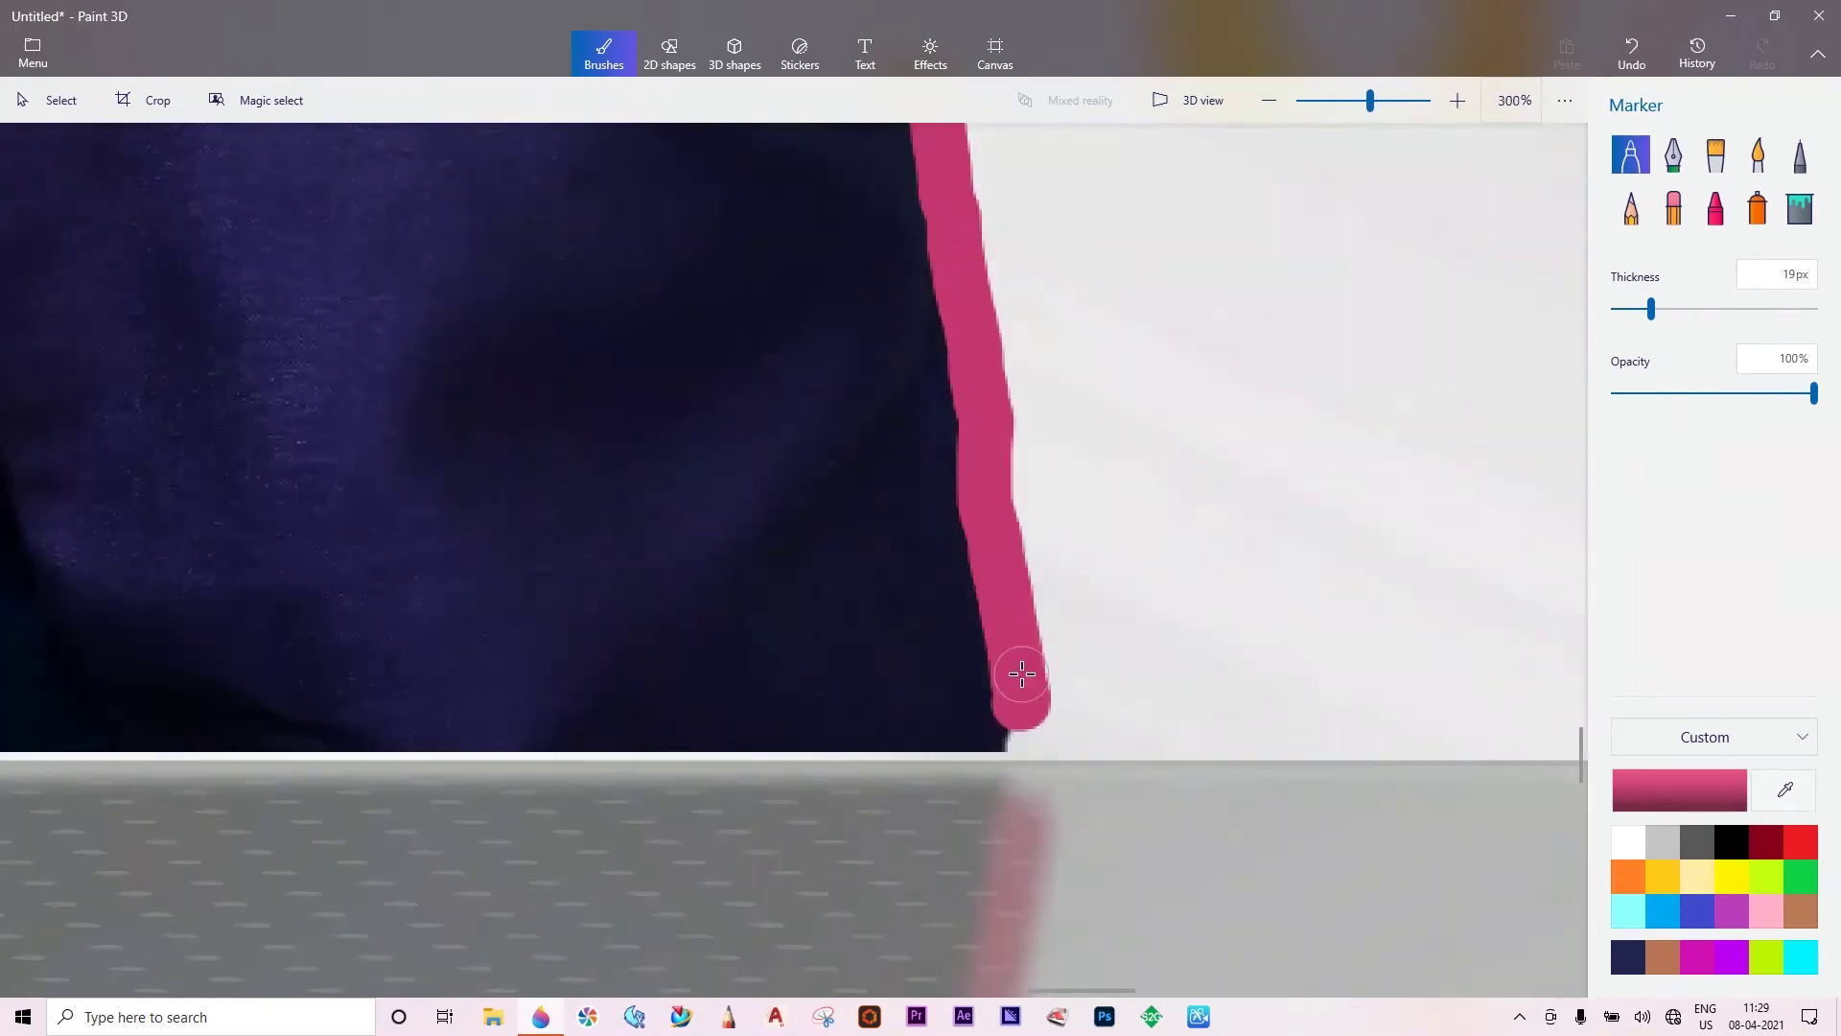
scroll(1048, 739, "down", 3)
left_click(800, 59)
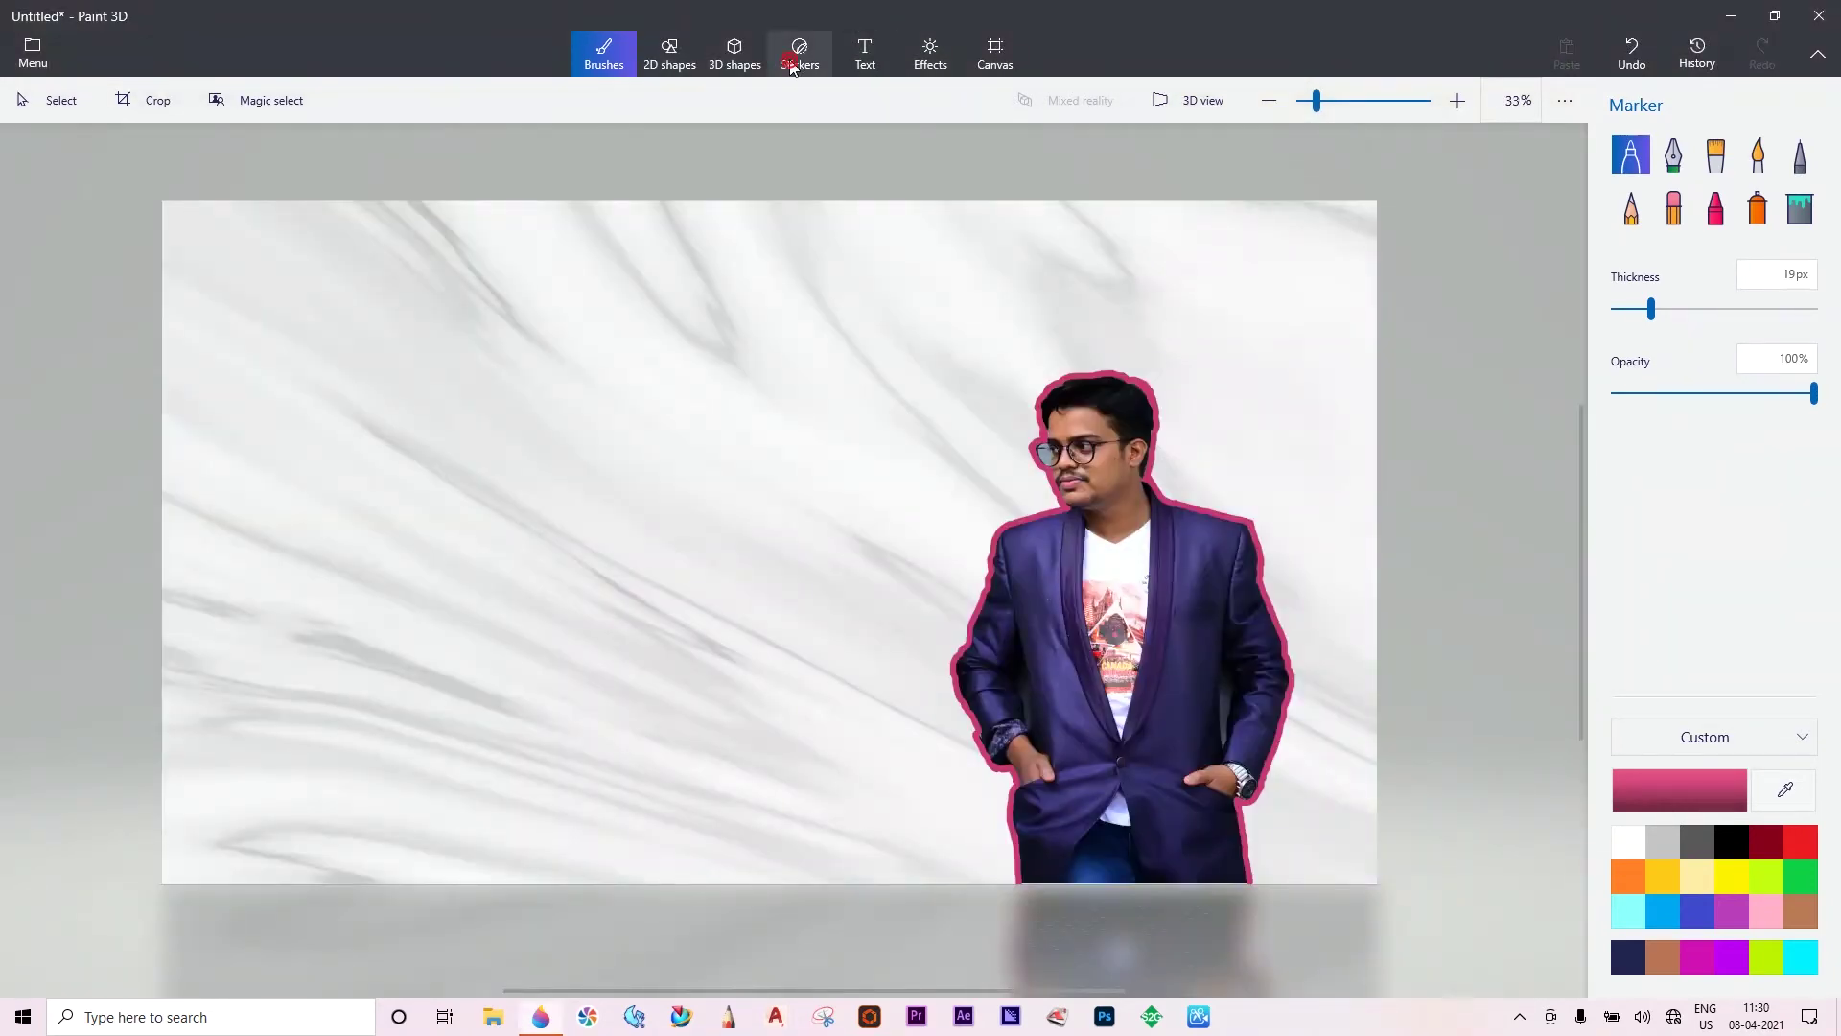
Insert the YouTube-logo image as a sticker, enlarge it, and place it left of the person.
left_click(1704, 290)
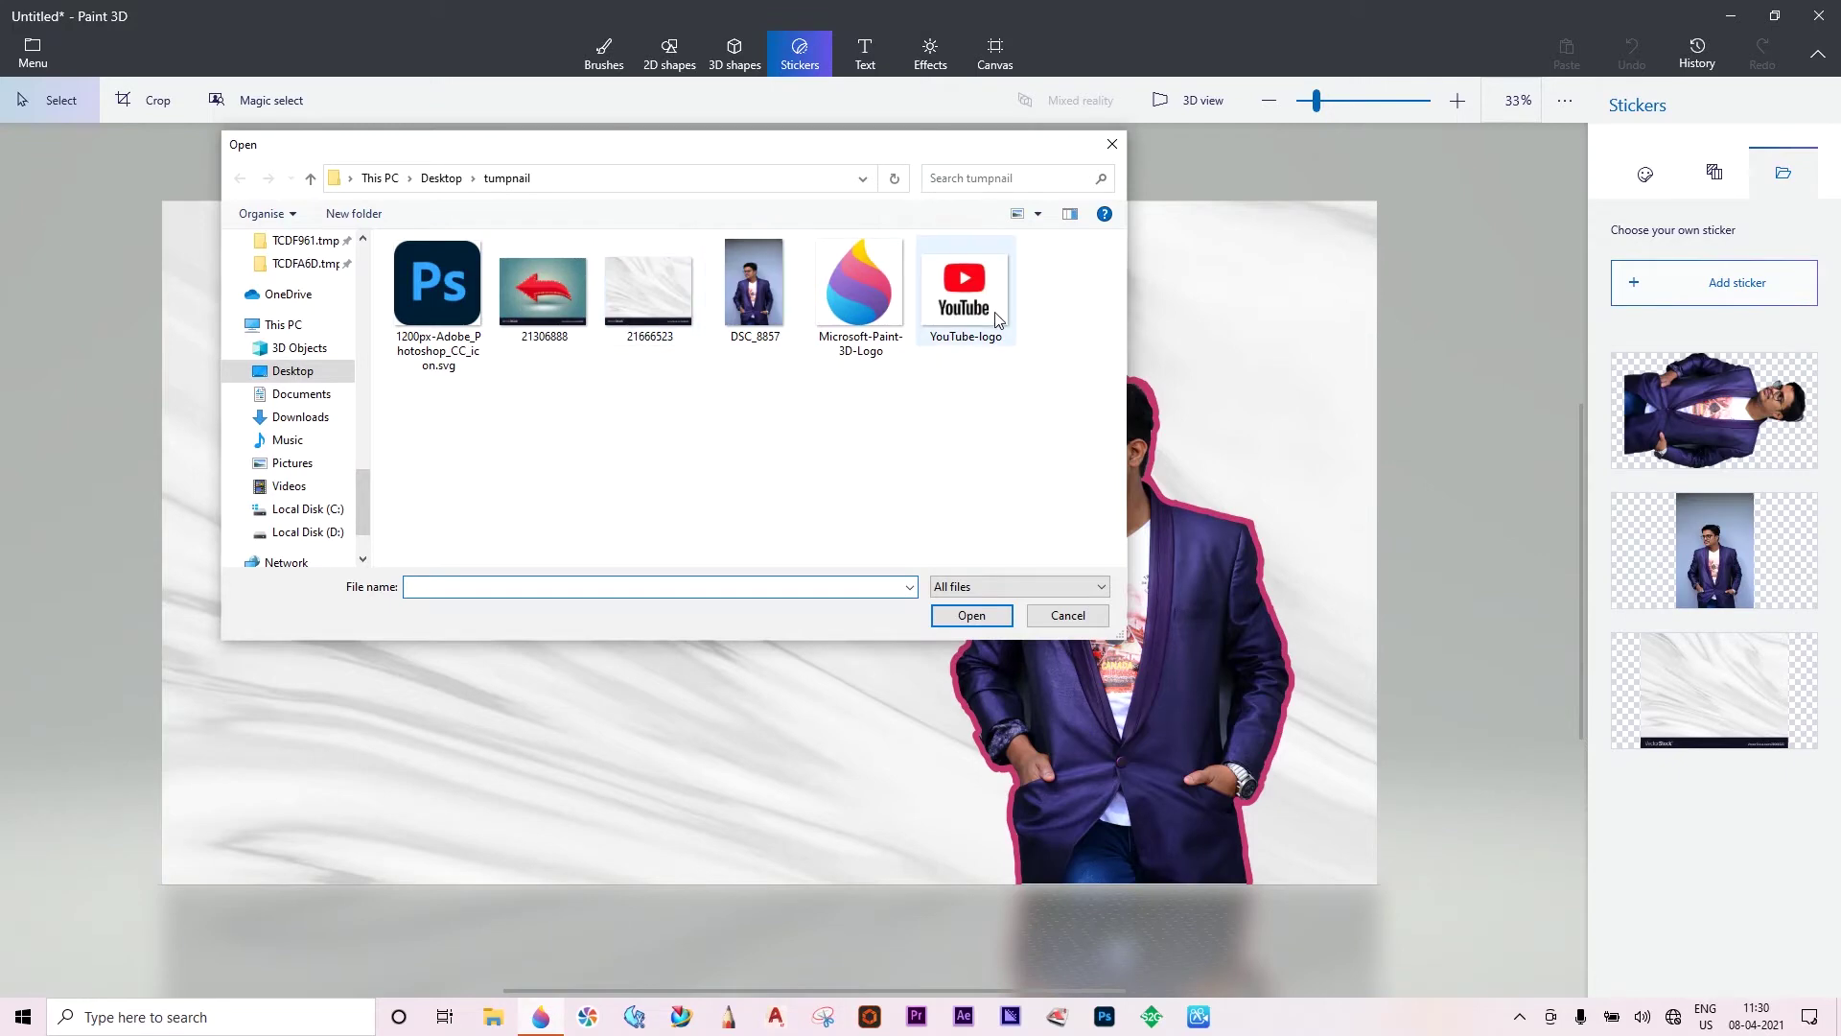
left_click(971, 299)
left_click(957, 622)
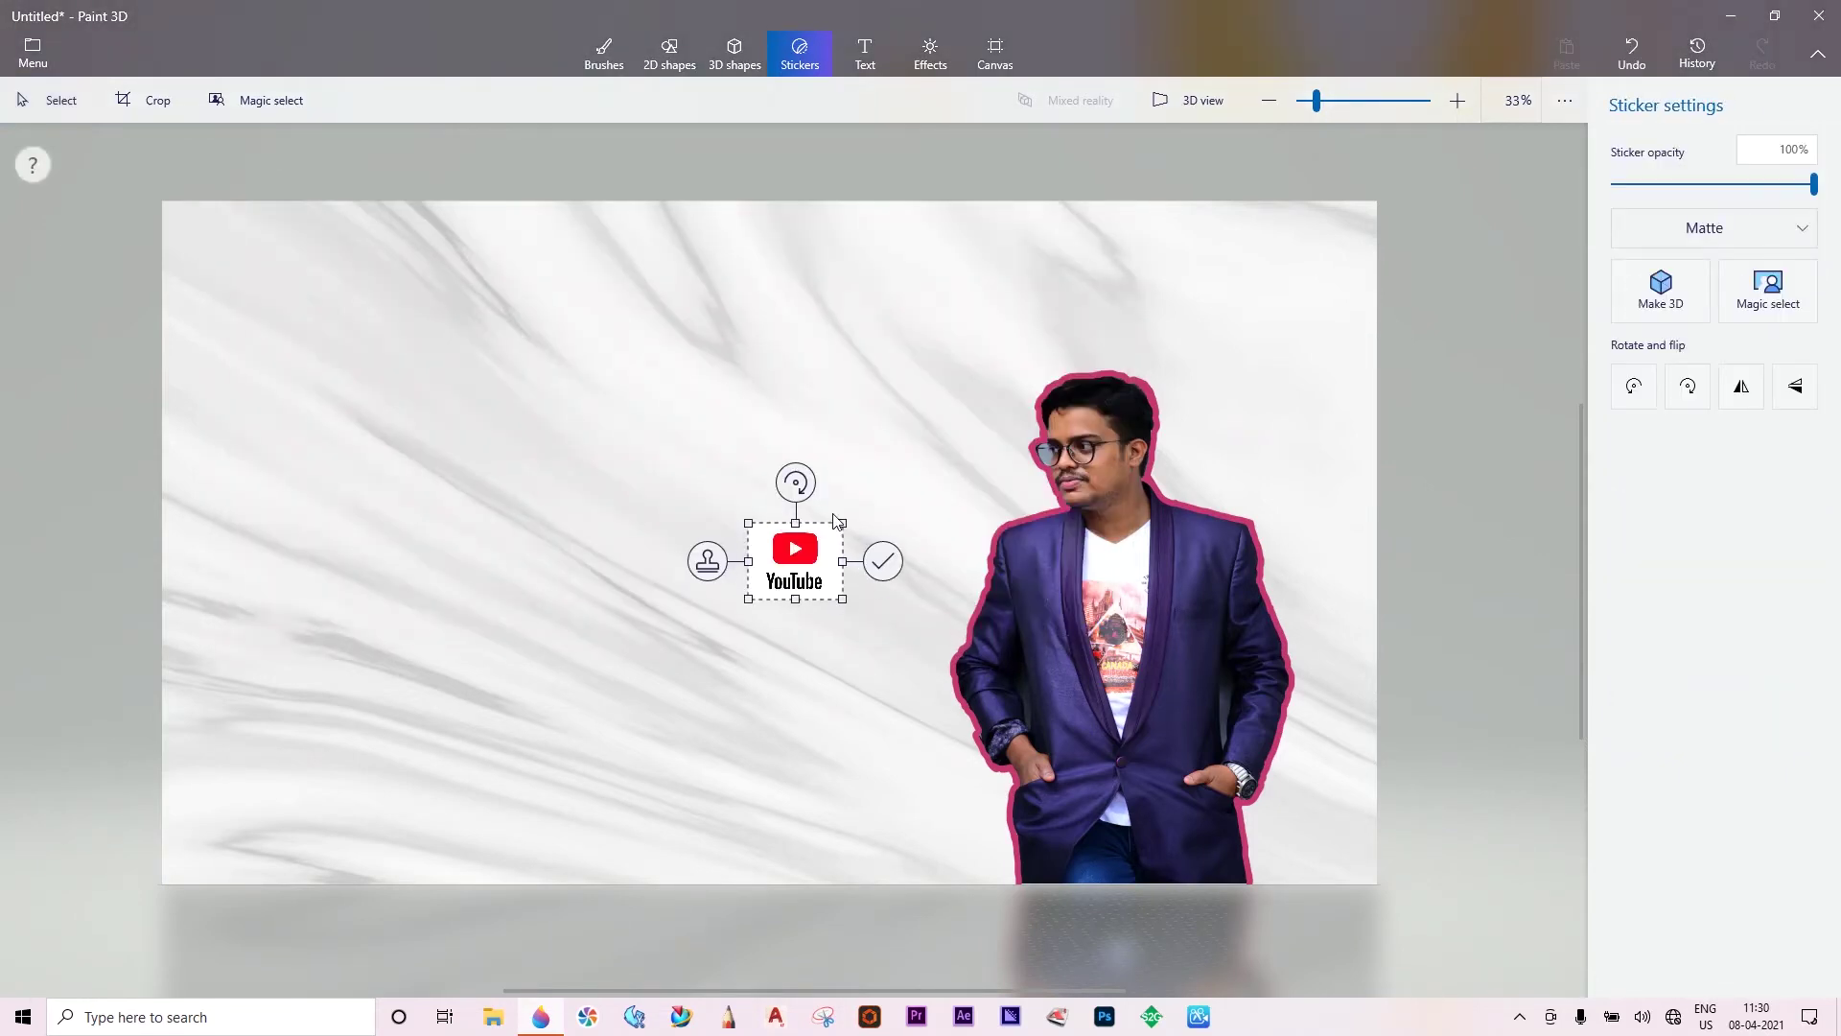
left_click_drag(842, 519, 1097, 320)
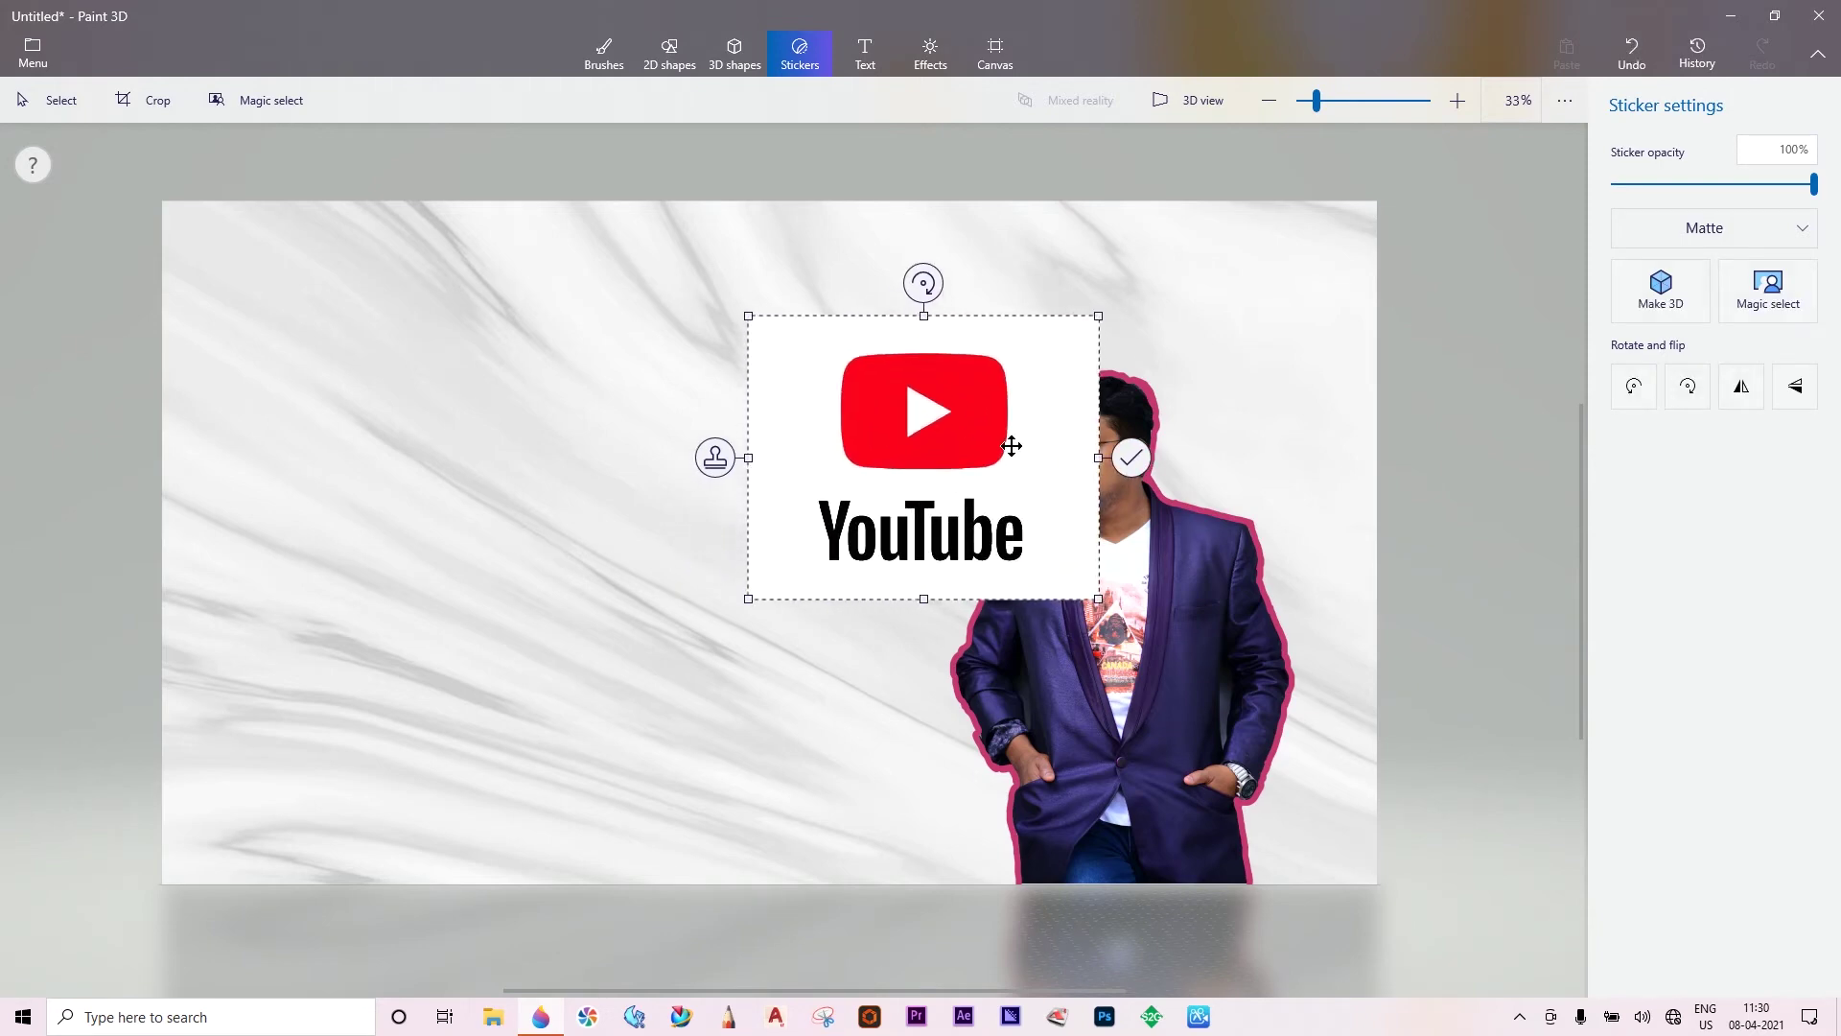
left_click_drag(901, 462, 653, 500)
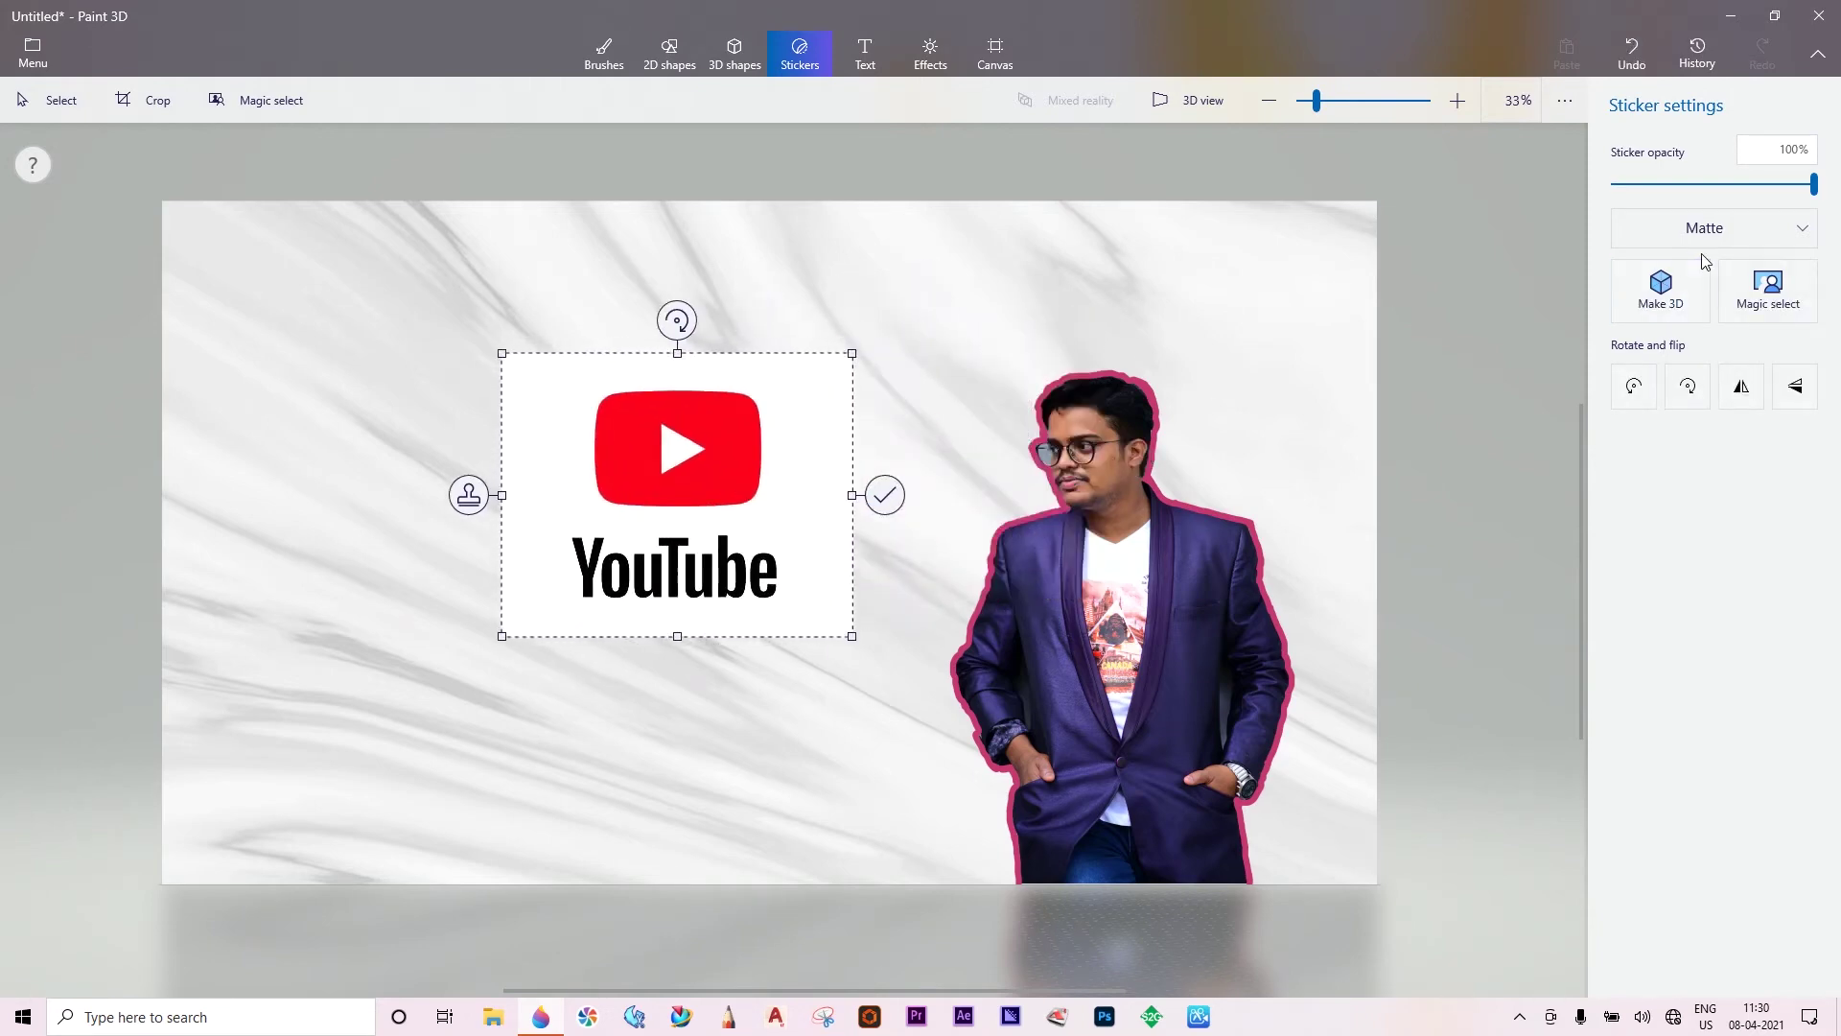
left_click(1747, 299)
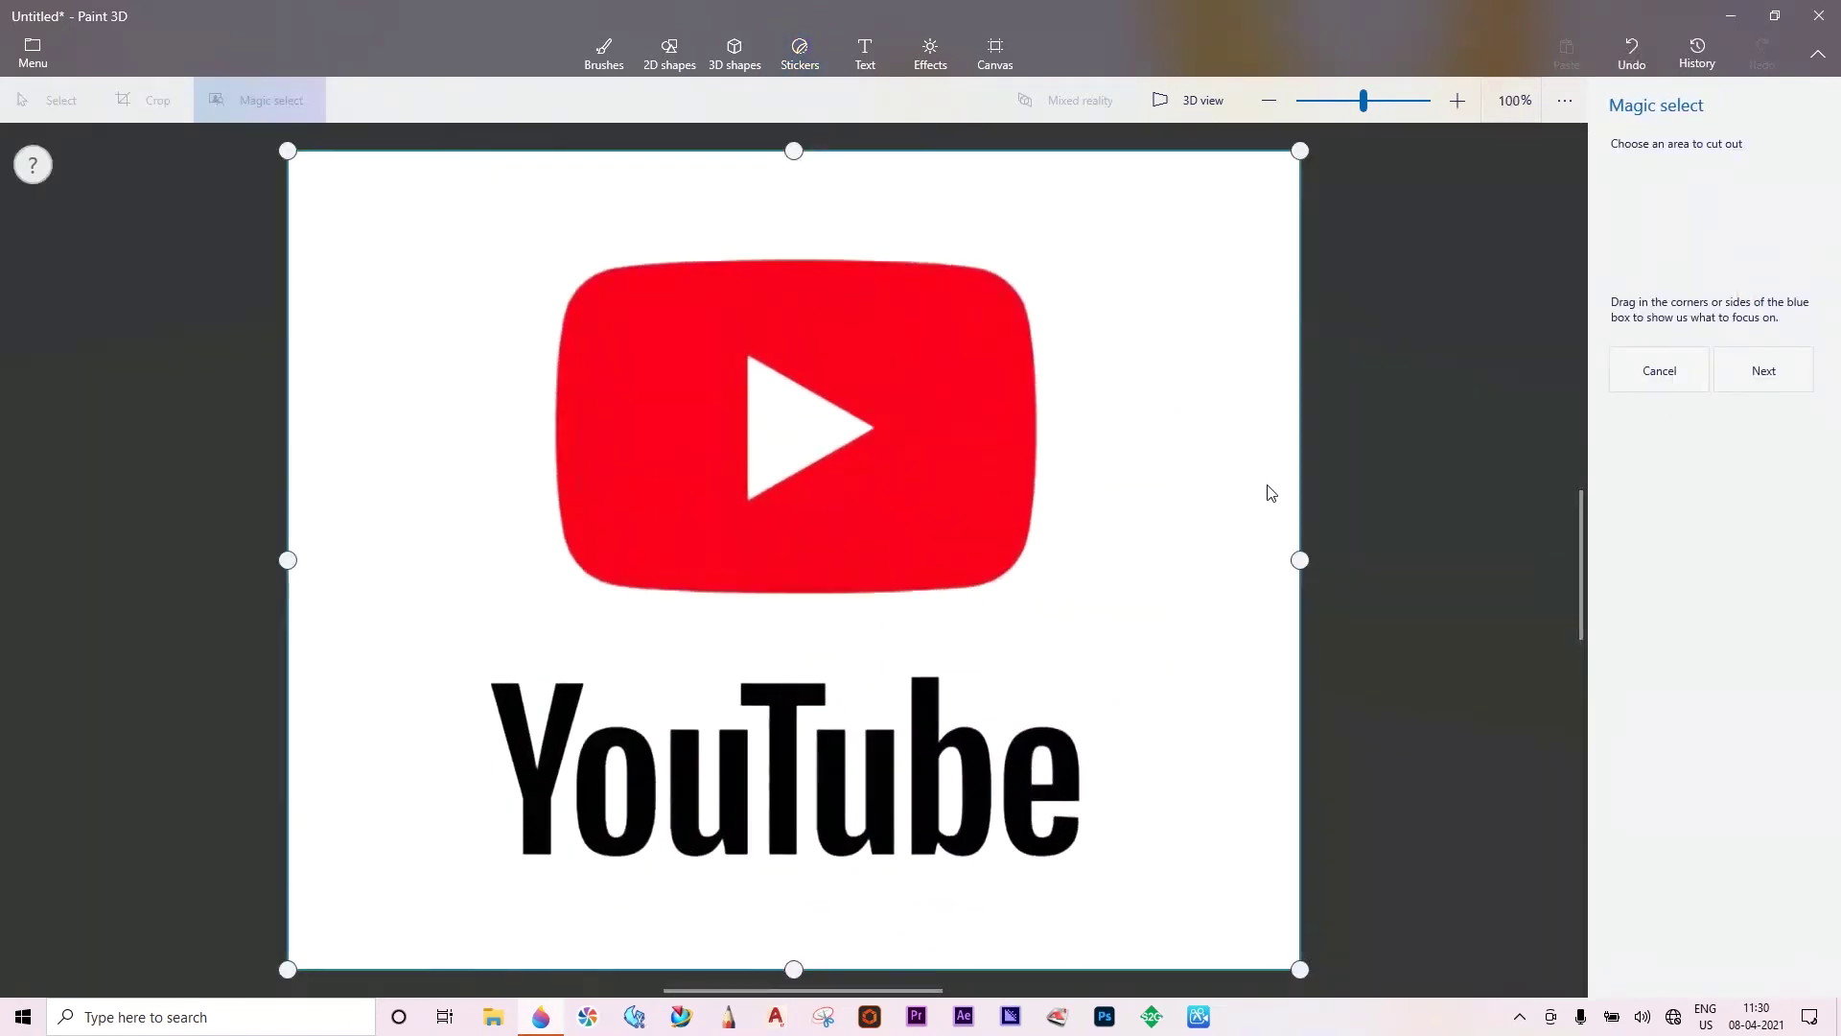
Trim the Magic select box tightly around the YouTube logo on all four sides.
left_click_drag(1300, 559, 1152, 562)
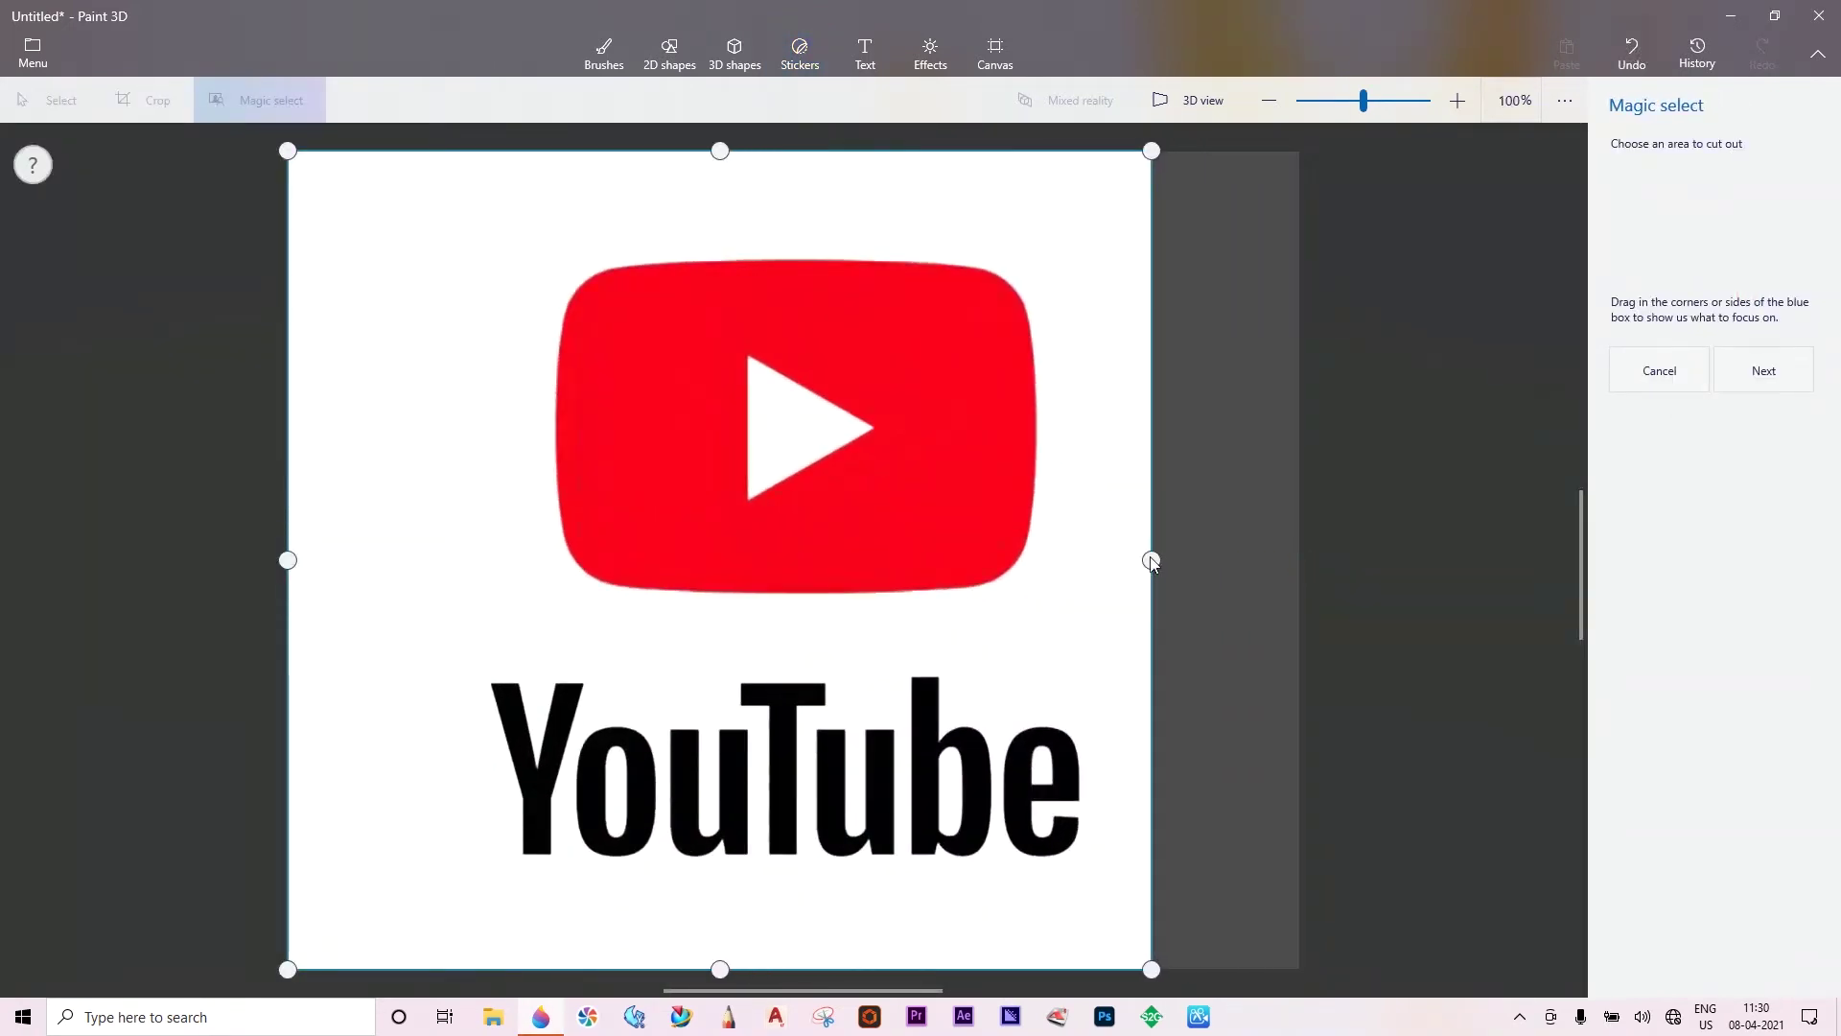
left_click_drag(718, 966, 719, 908)
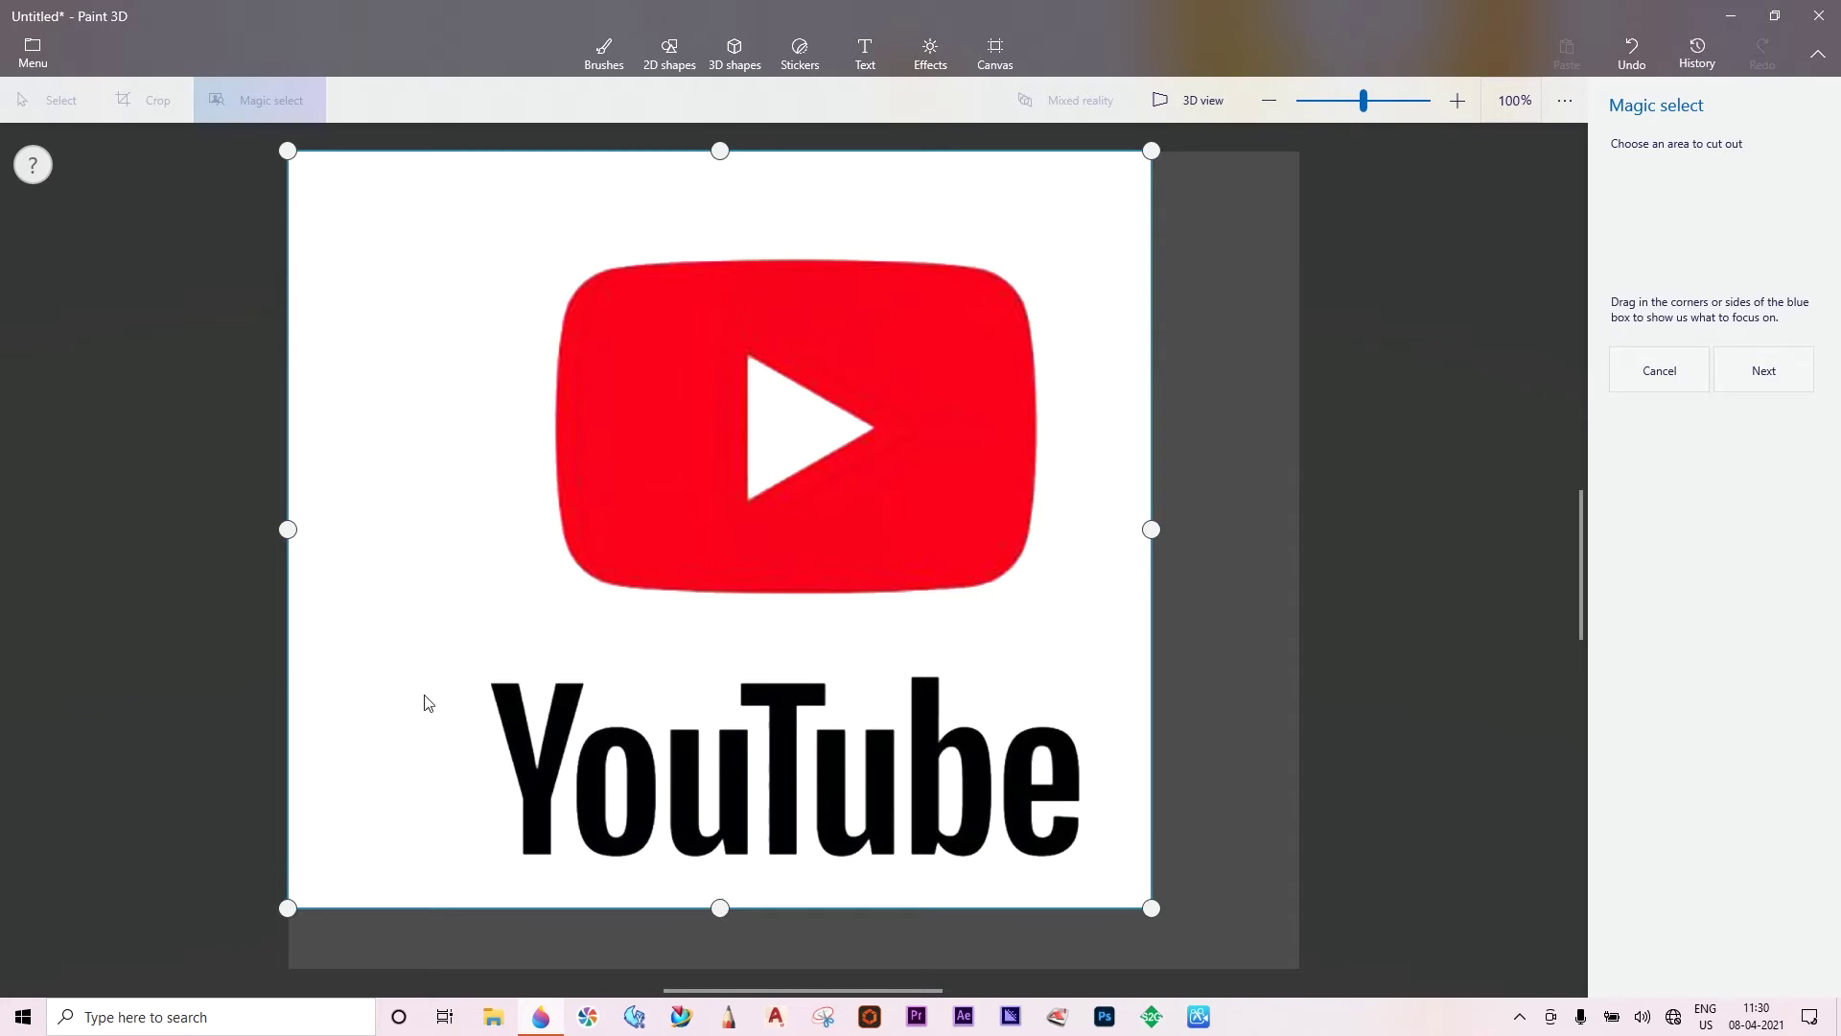
left_click_drag(288, 528, 443, 528)
left_click_drag(790, 153, 785, 233)
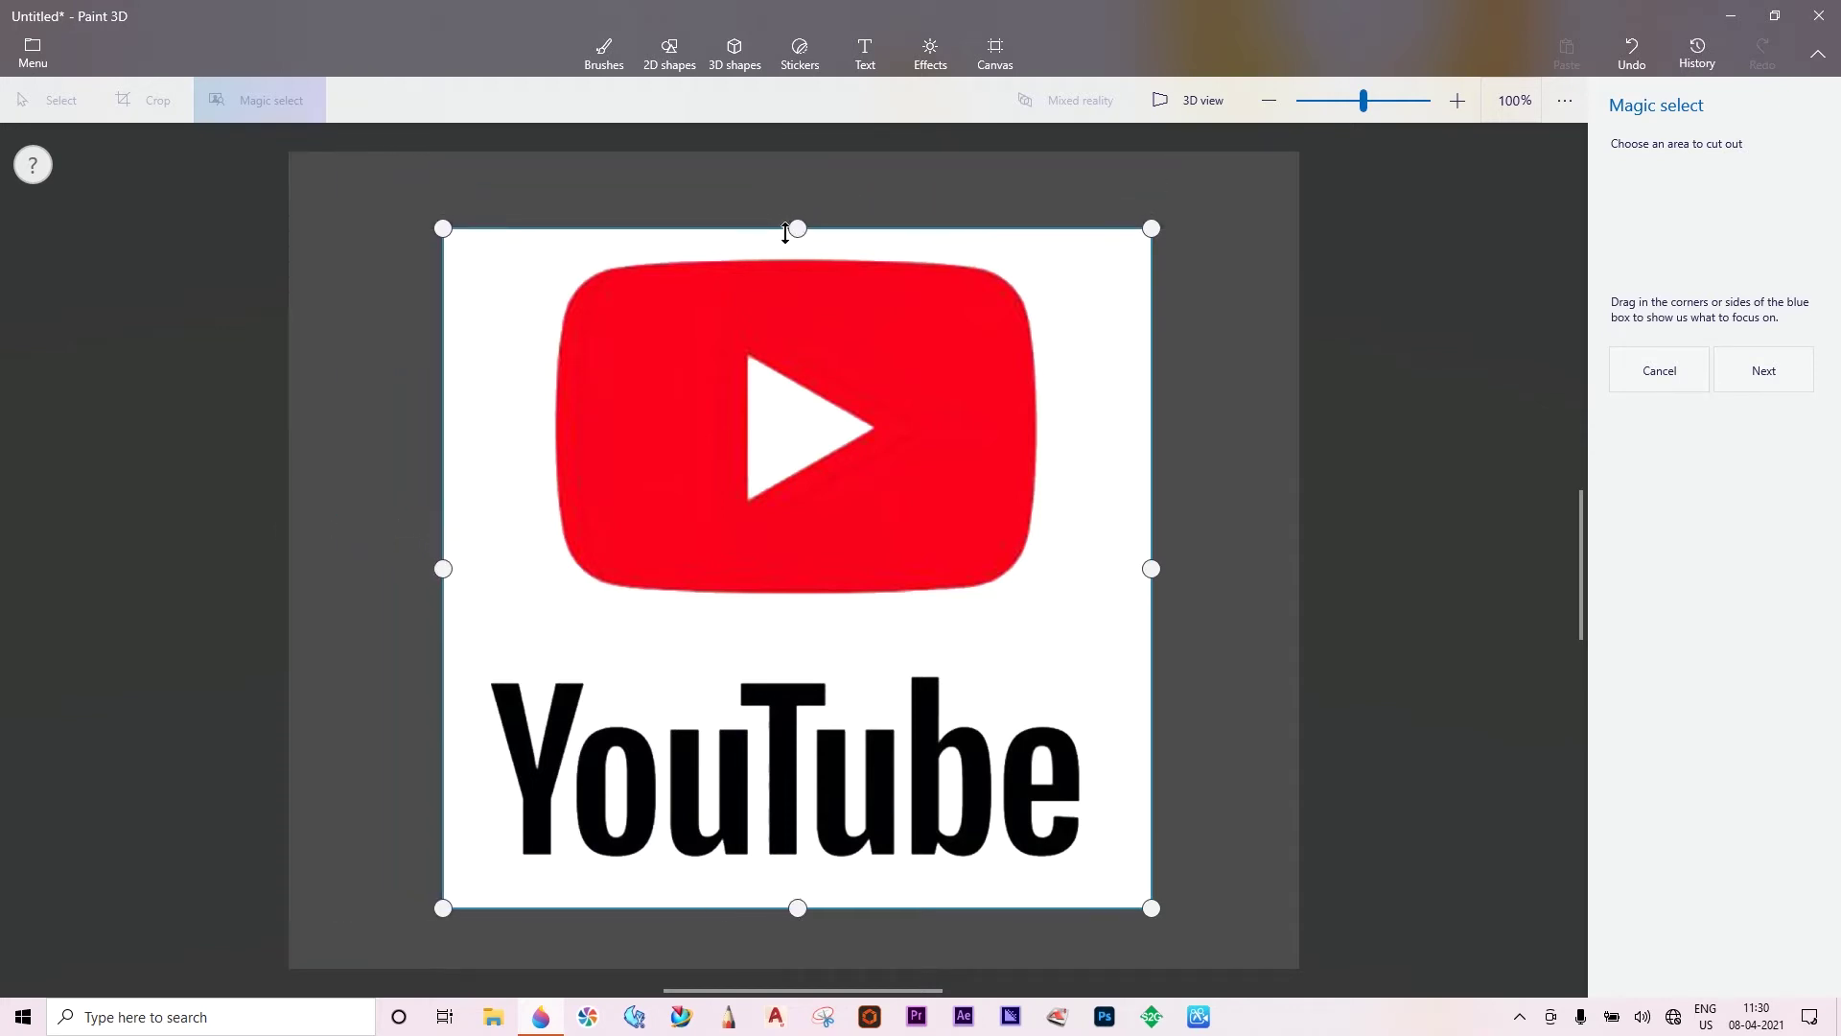
left_click(1795, 378)
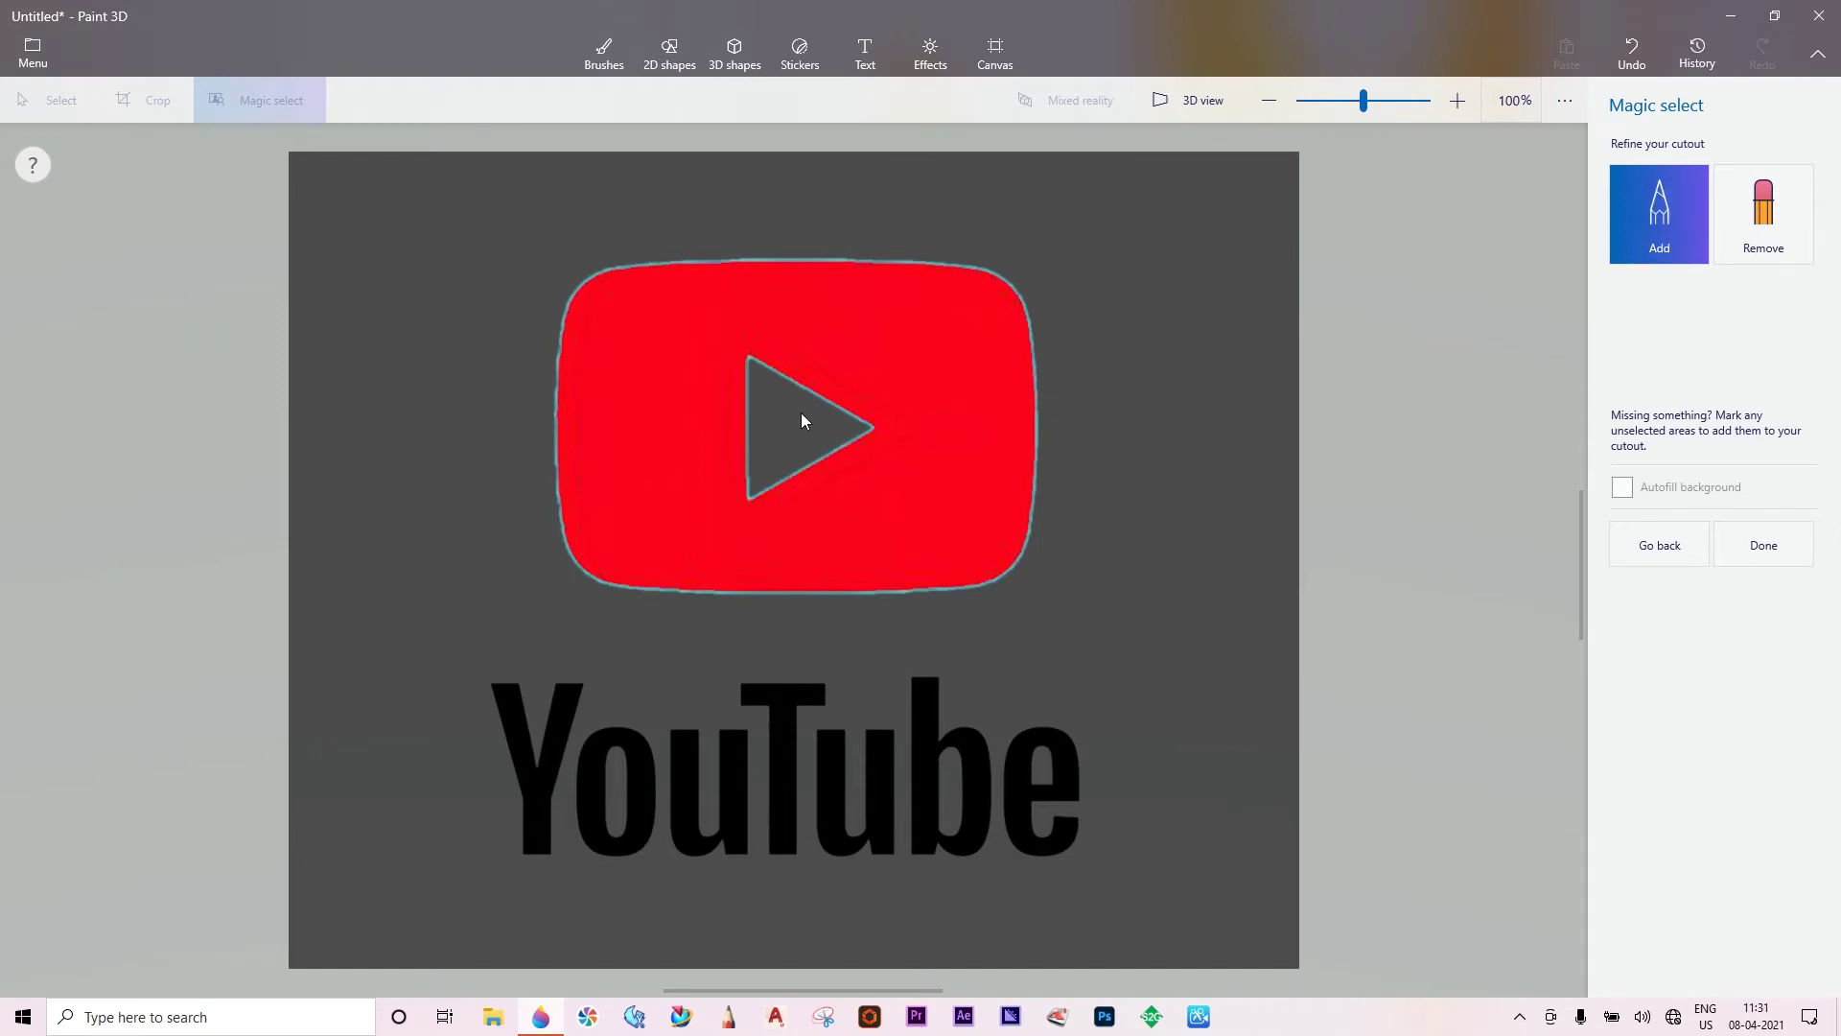
Add the play triangle and each wordmark letter to the cutout, then finish it.
left_click_drag(785, 469, 786, 470)
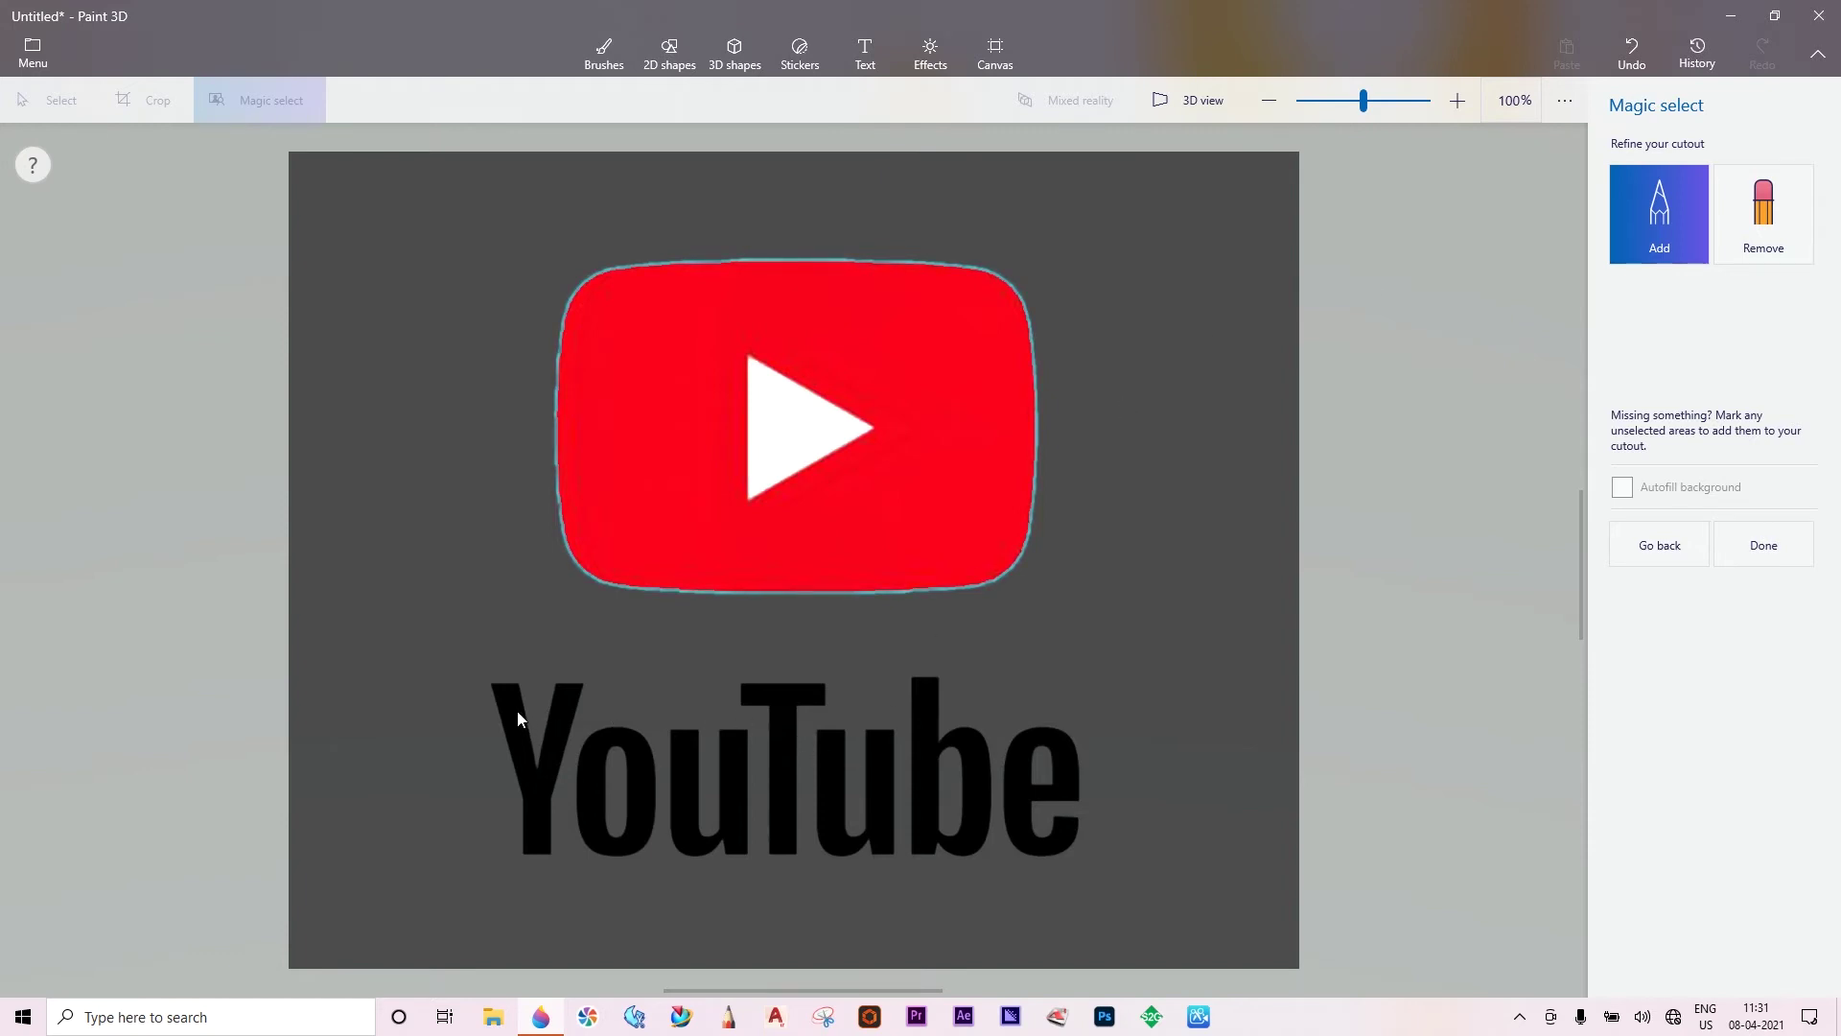
left_click_drag(527, 757, 527, 756)
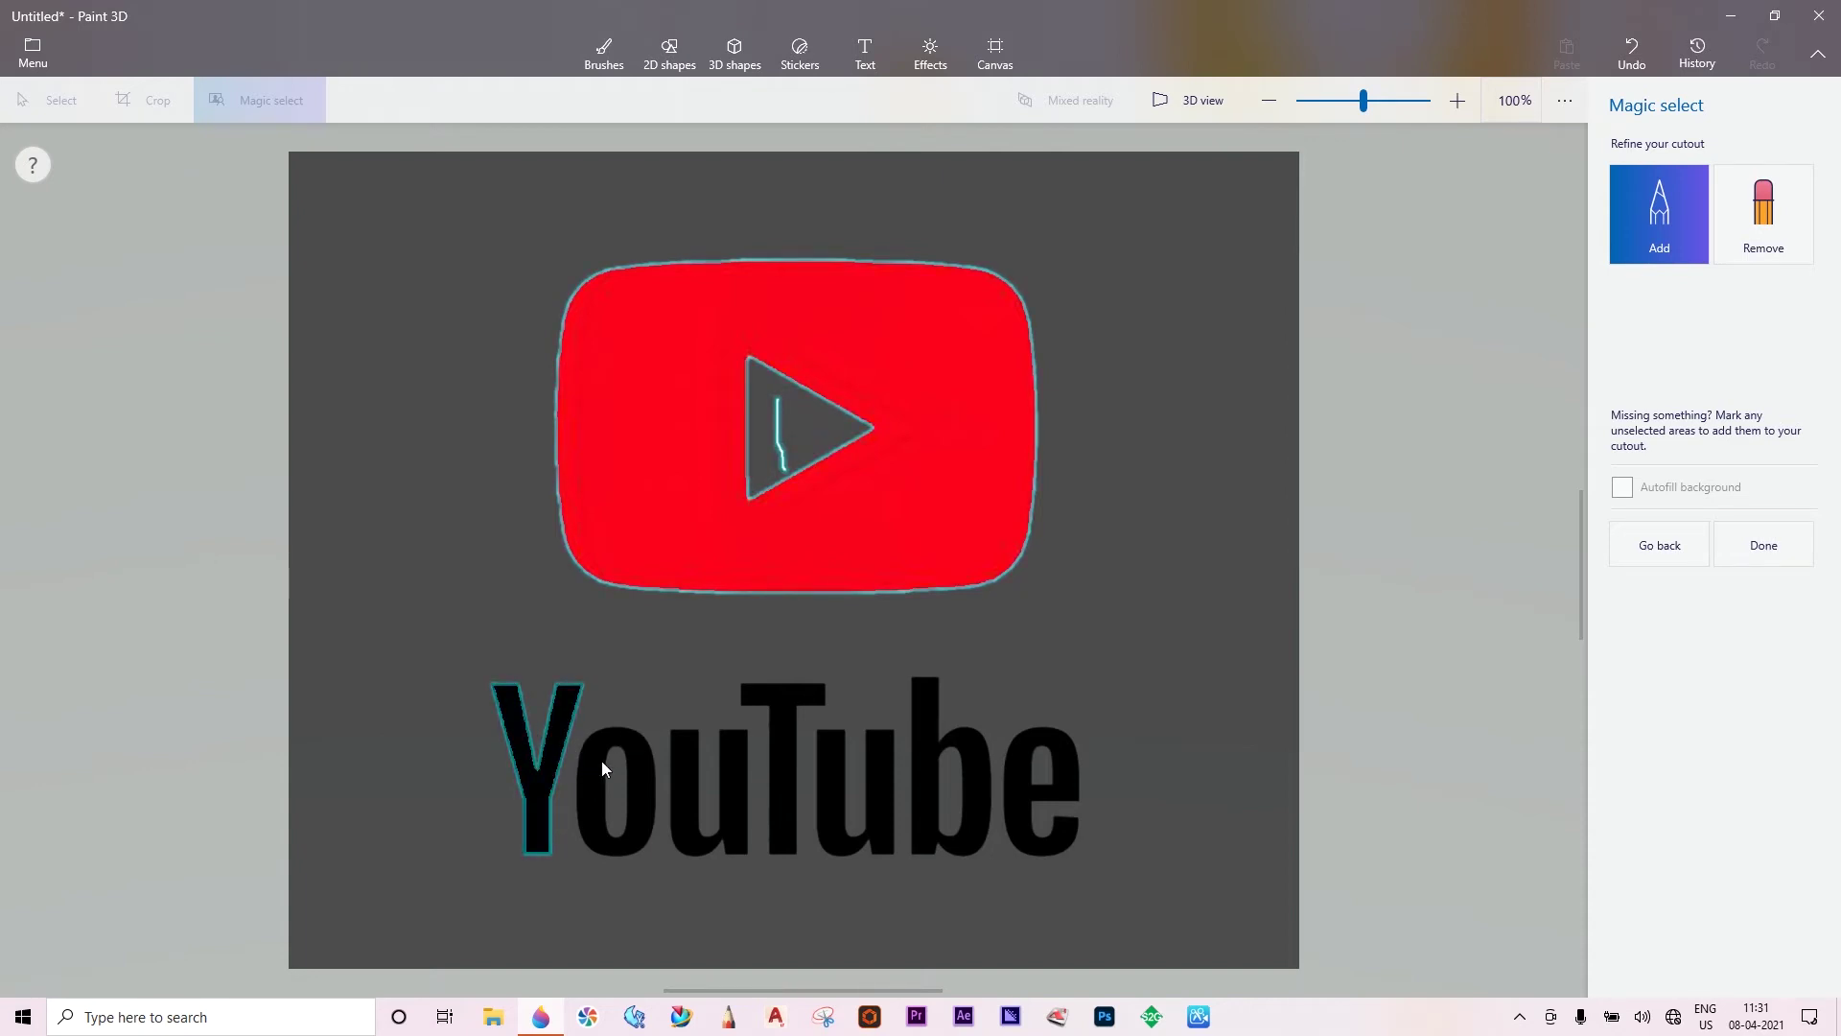
left_click_drag(592, 819, 592, 820)
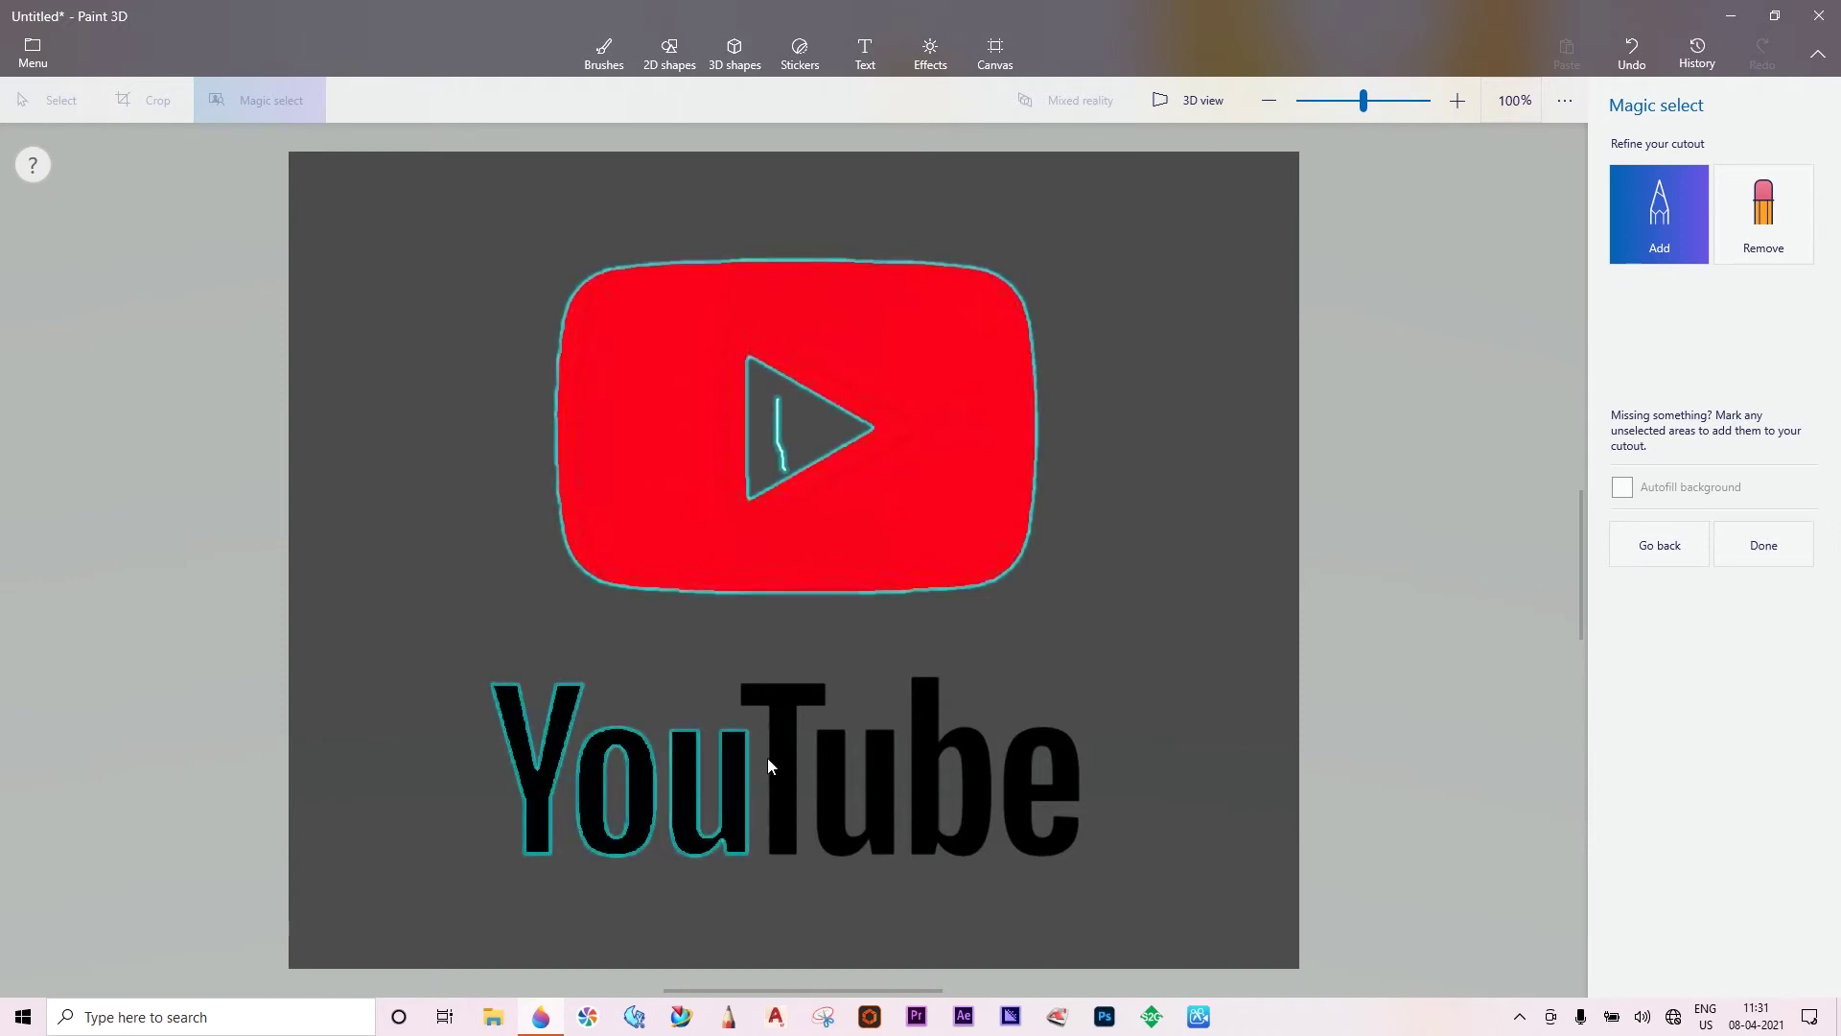
left_click_drag(792, 788, 833, 808)
left_click_drag(929, 761, 934, 815)
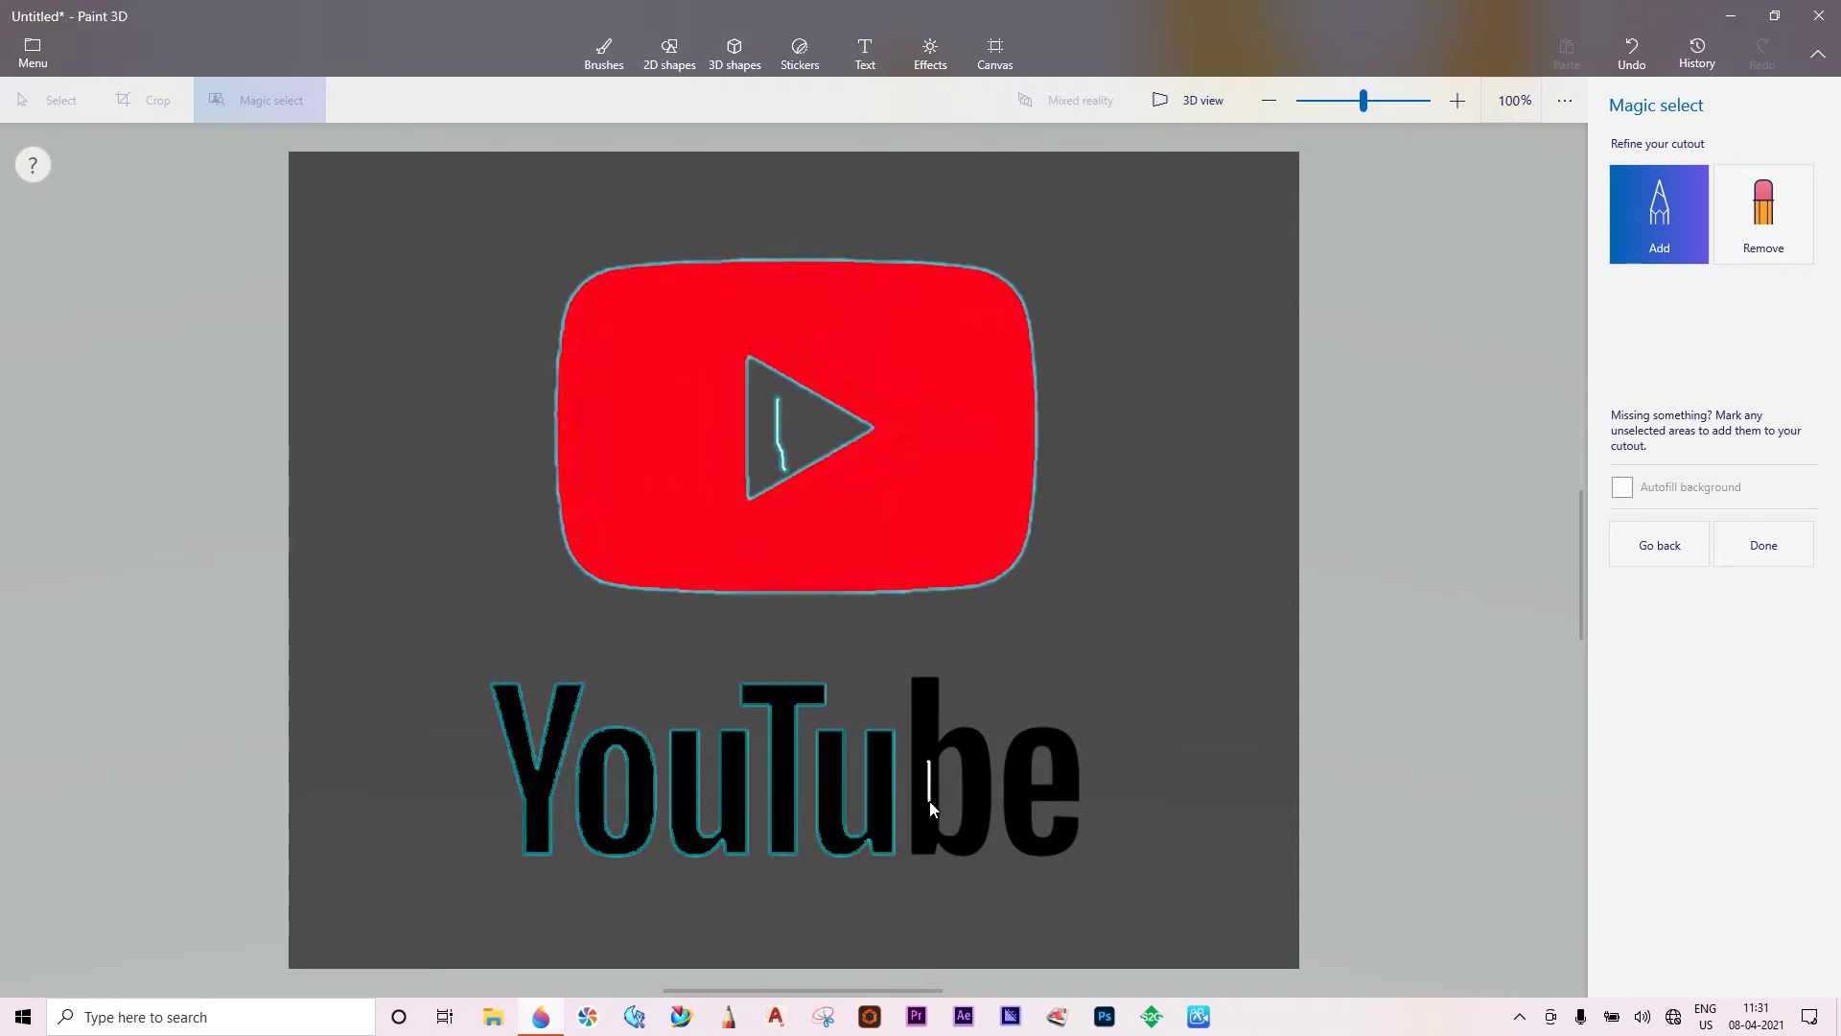
left_click_drag(1017, 771, 1024, 804)
left_click_drag(824, 433, 825, 434)
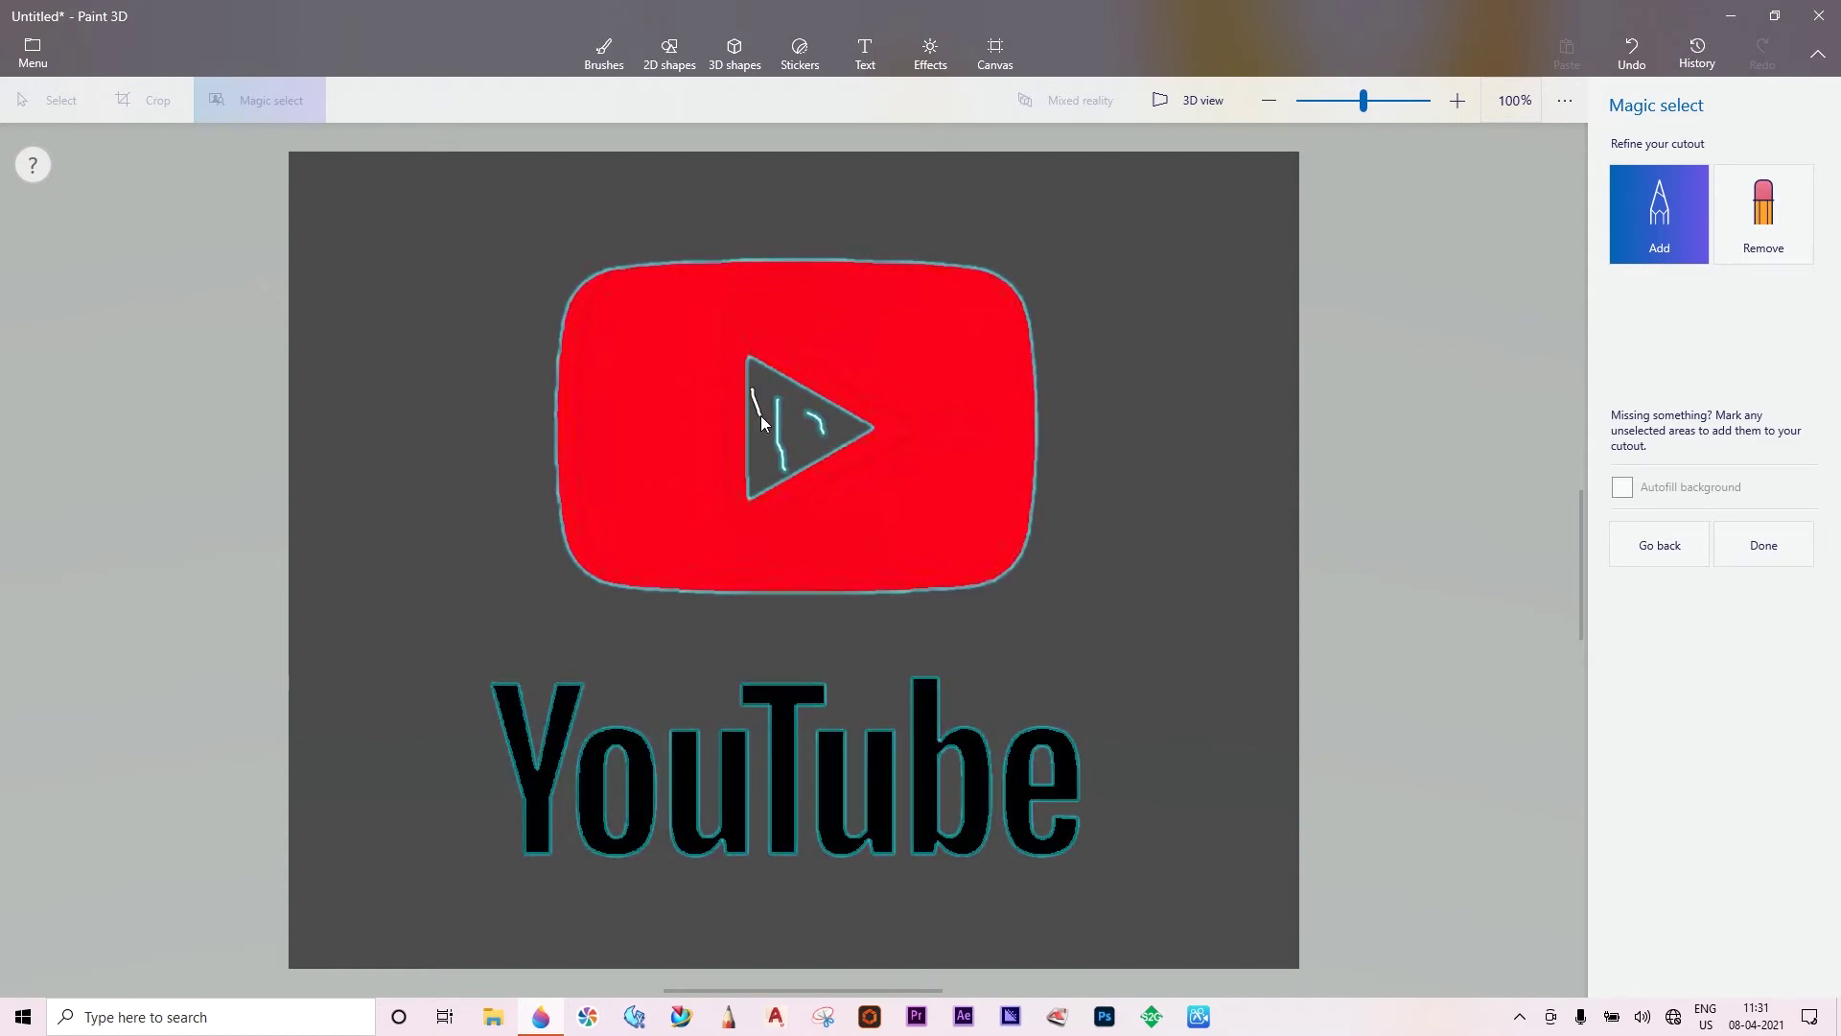
left_click_drag(762, 417, 761, 416)
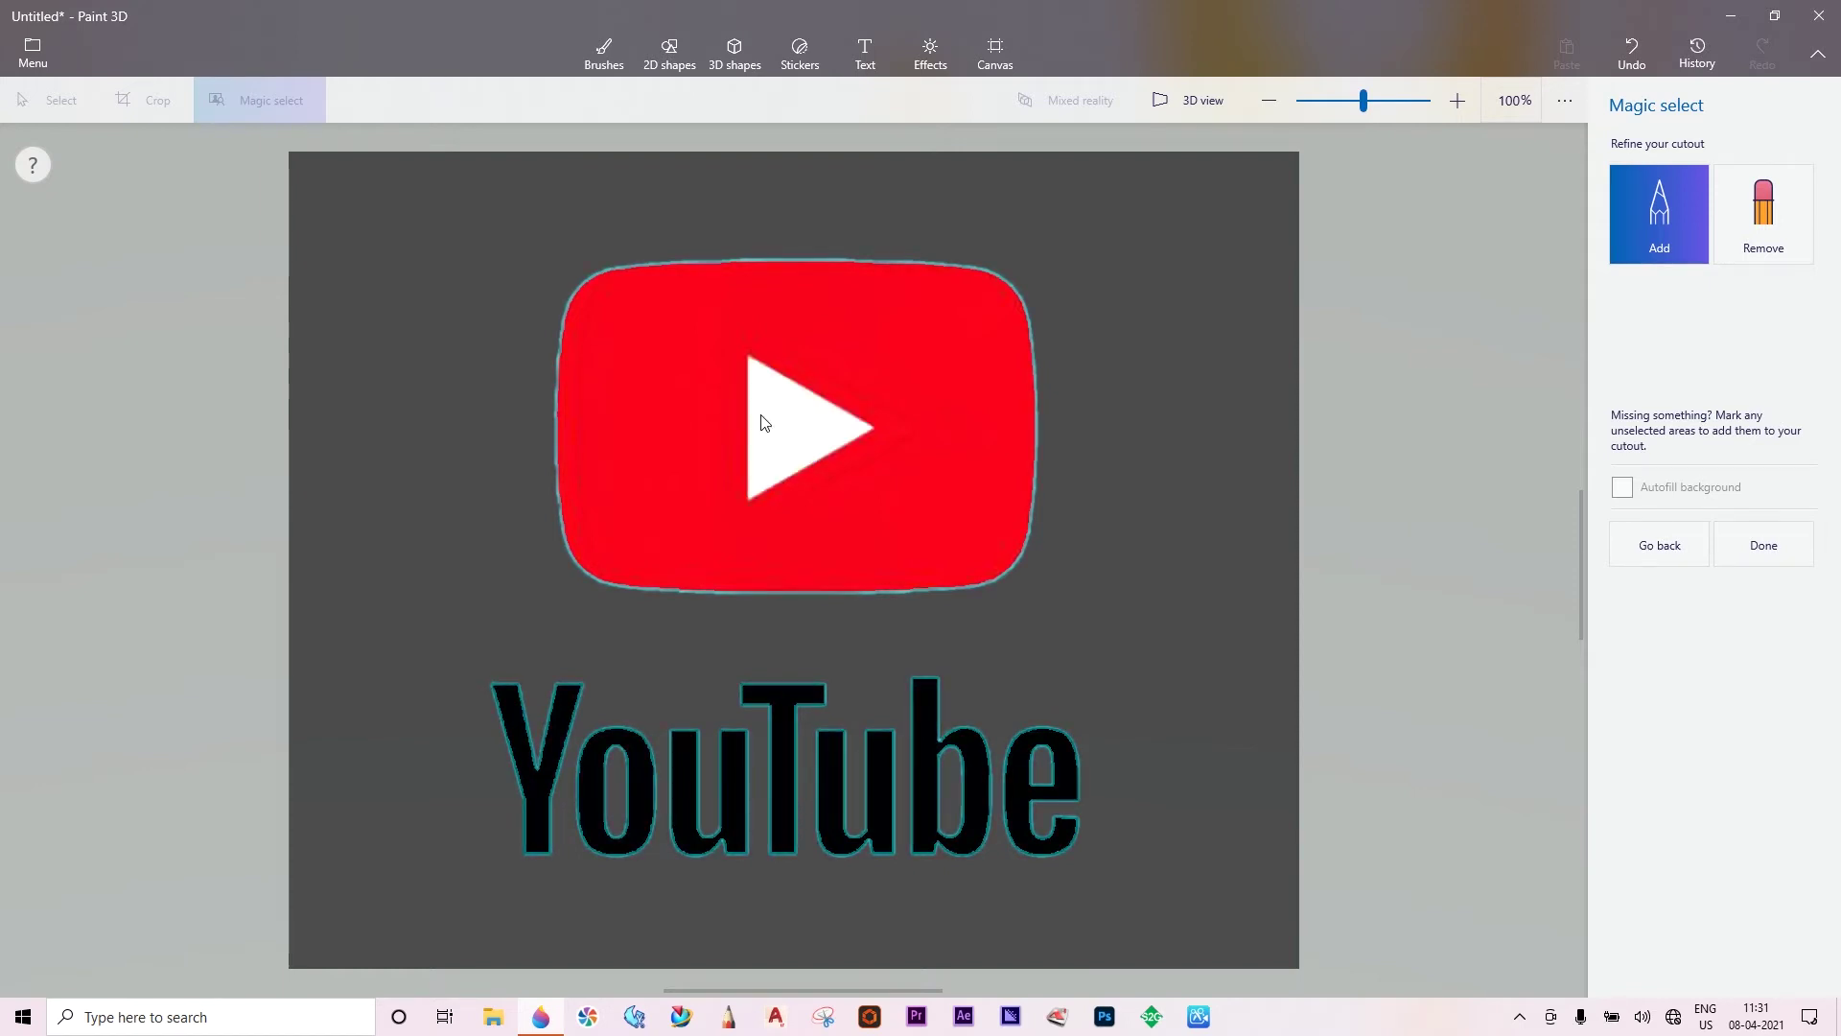
left_click(1764, 547)
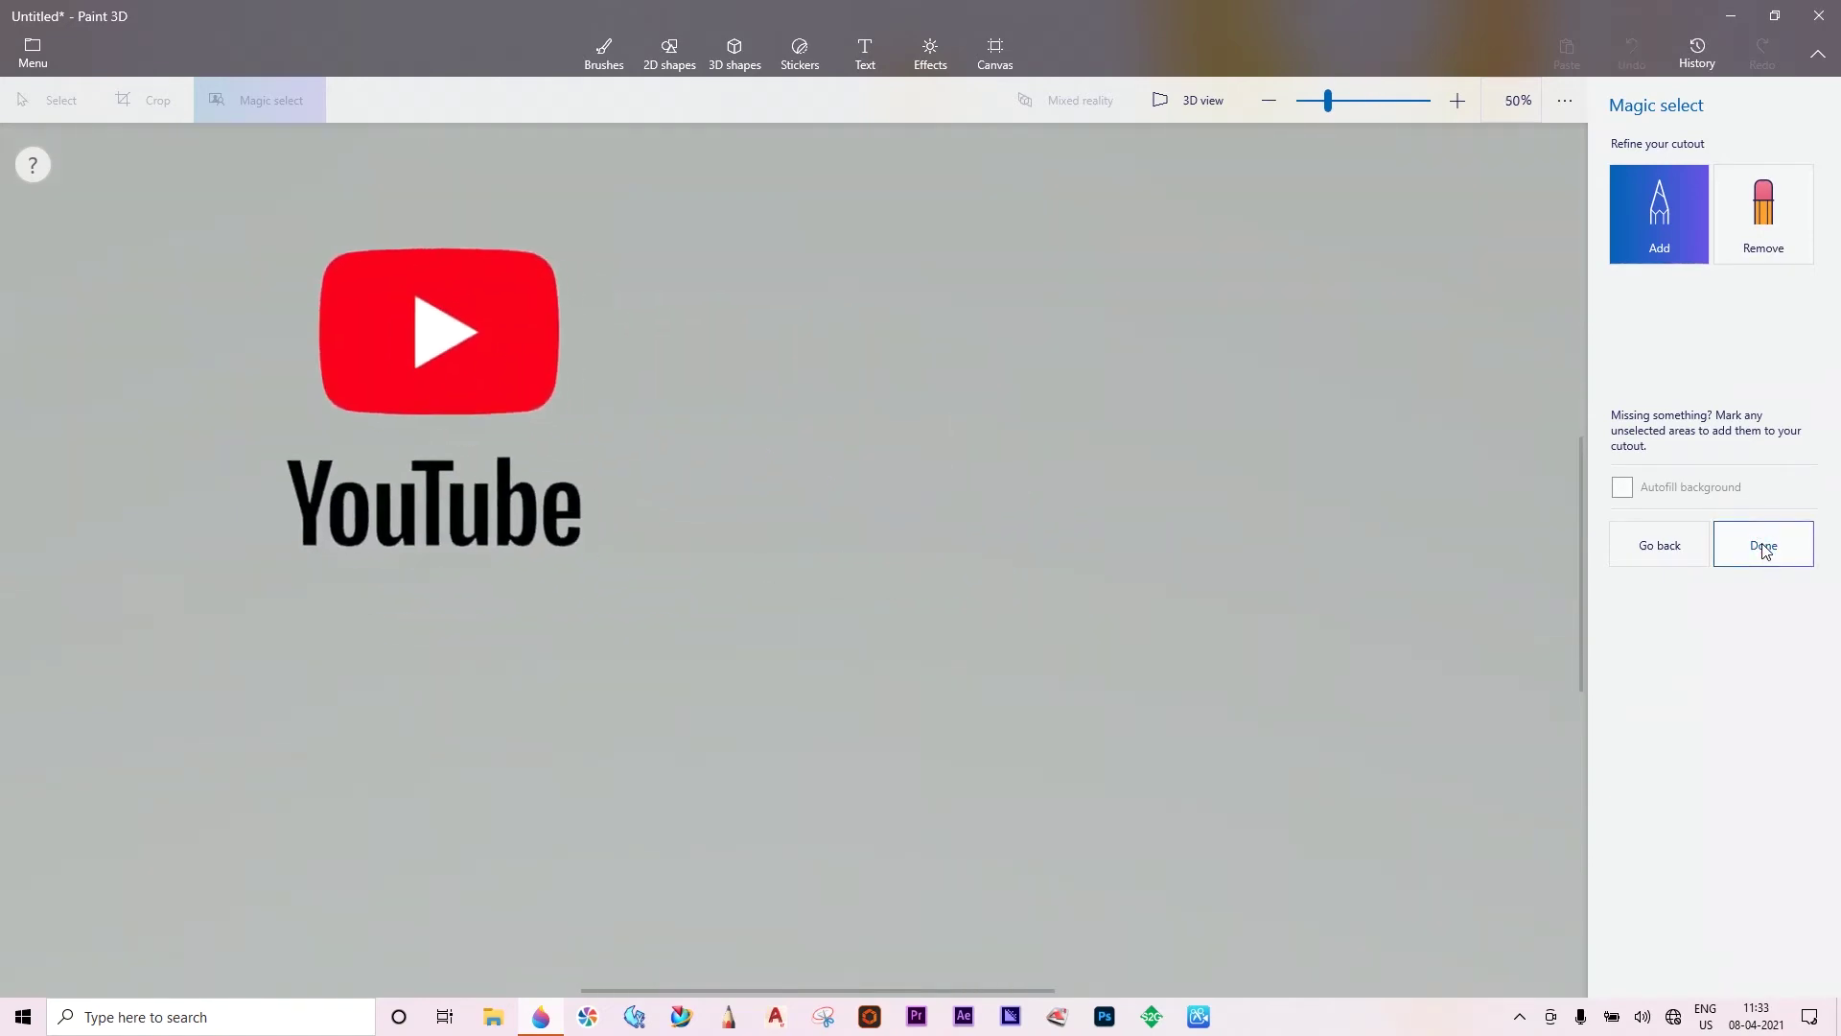
Enlarge the YouTube logo sticker, move it down toward the centre, and commit it.
scroll(1297, 692, "down", 5)
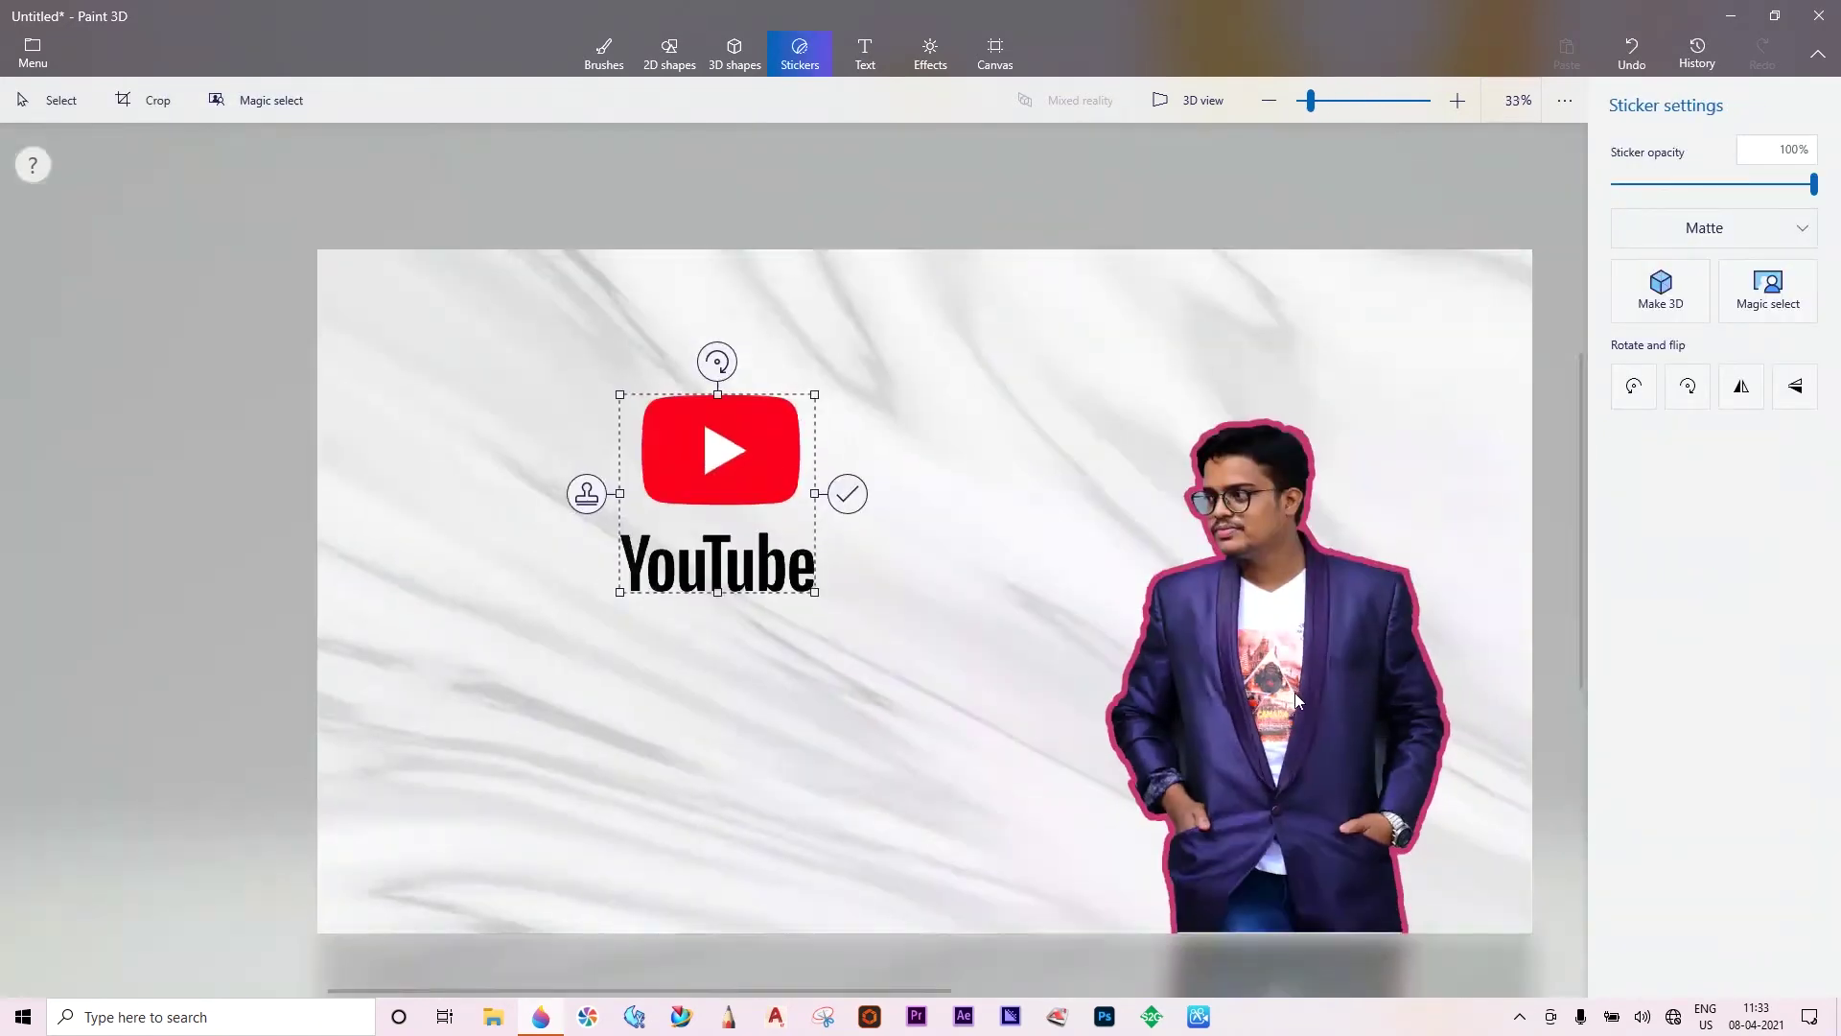
scroll(806, 555, "up", 3)
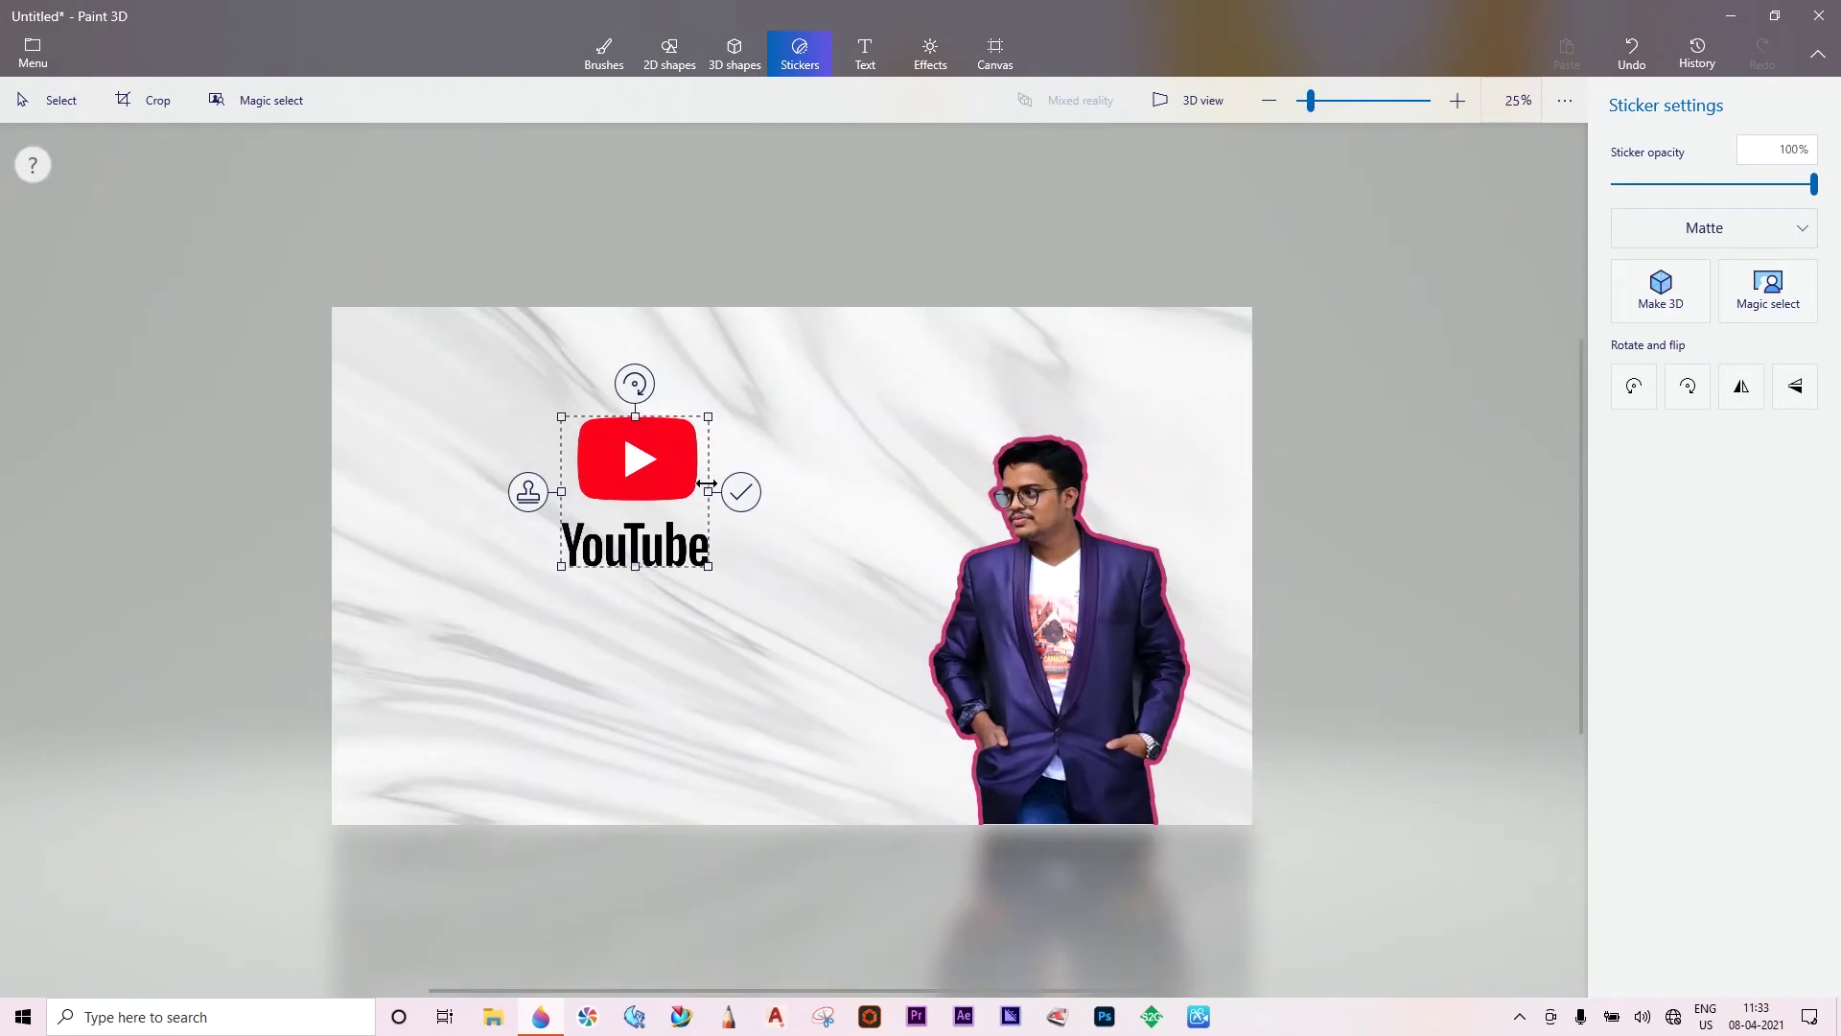
left_click_drag(706, 415, 801, 369)
left_click_drag(706, 464, 790, 578)
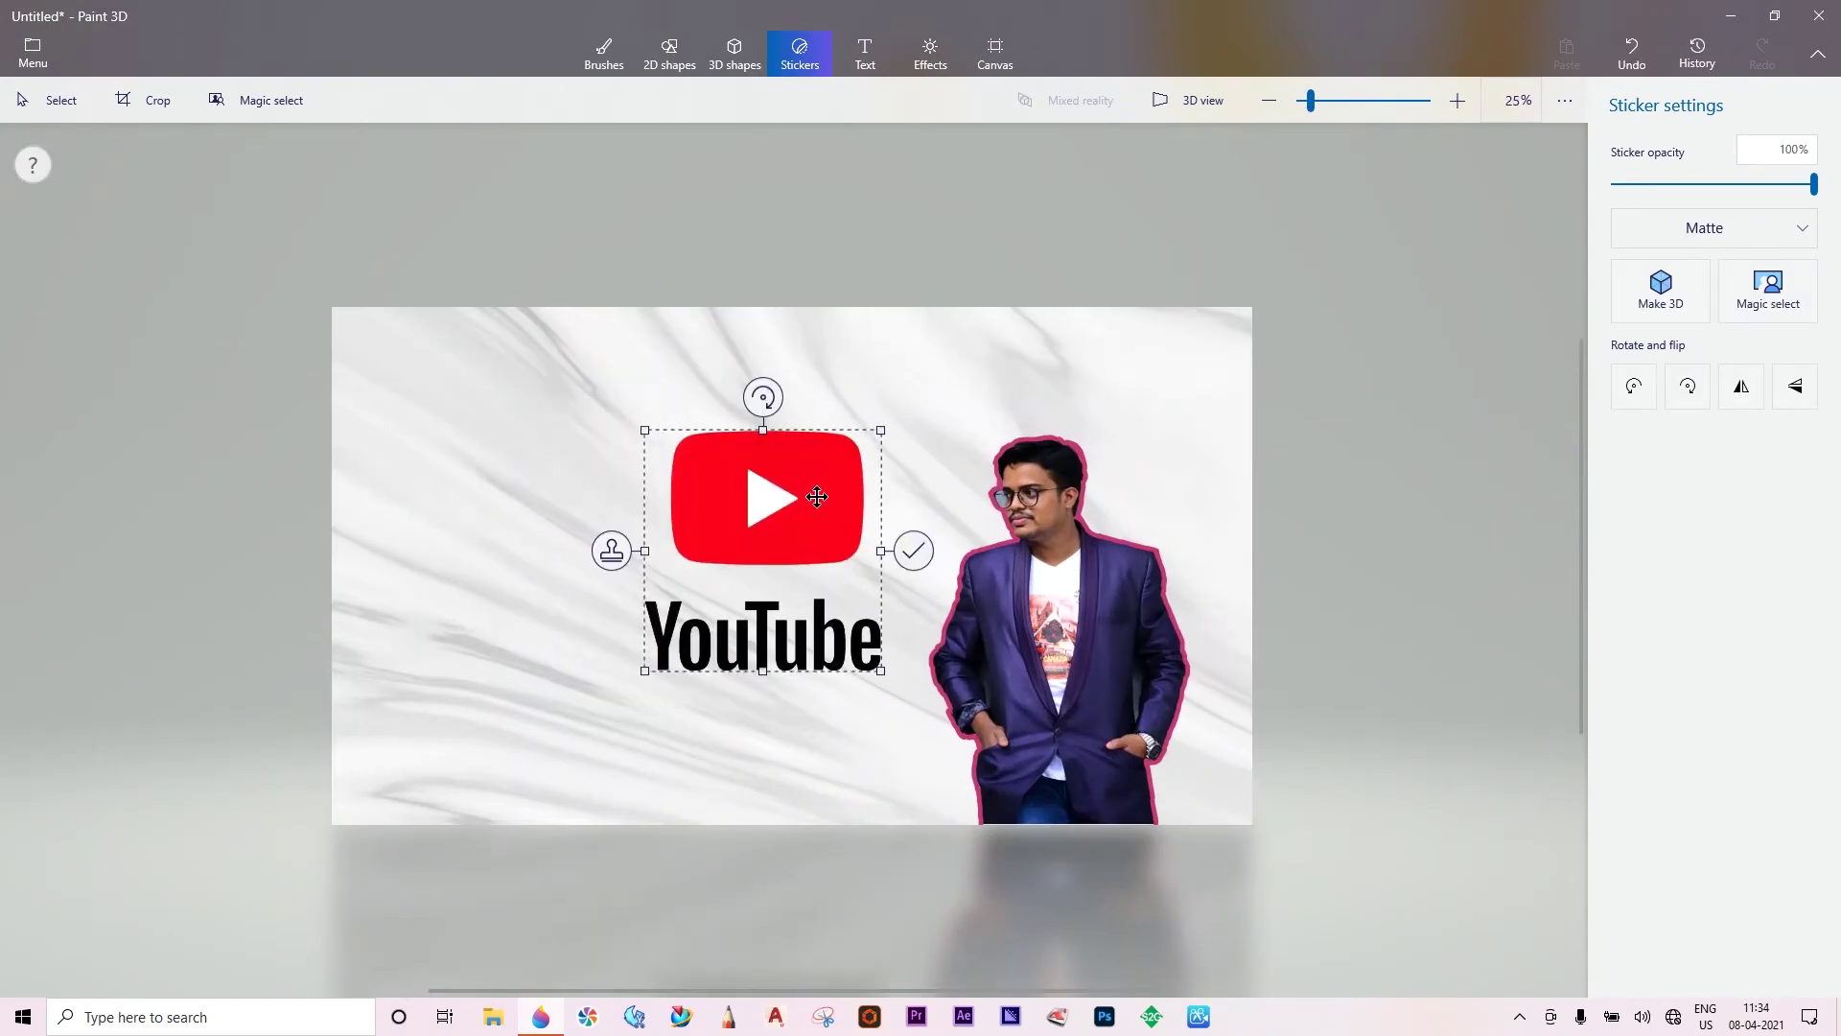
left_click(914, 551)
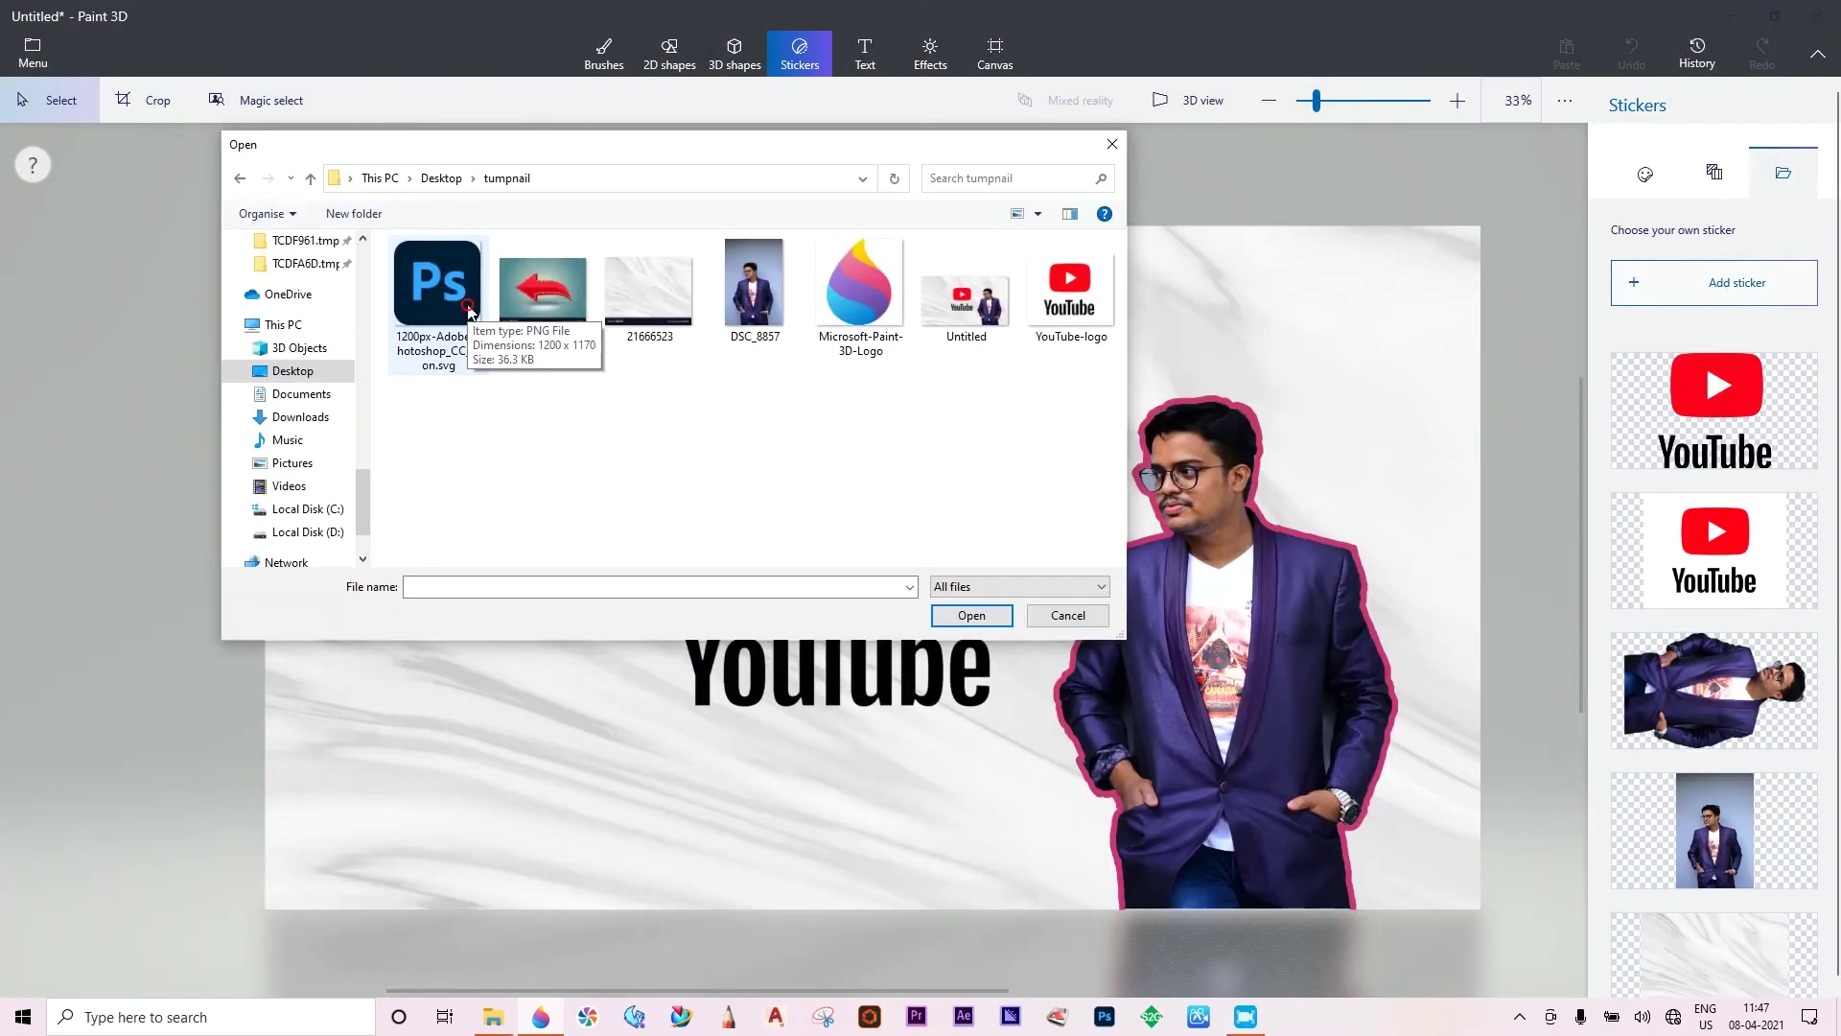
Insert the Photoshop icon as a slightly enlarged sticker in the top-left corner.
left_click(465, 302)
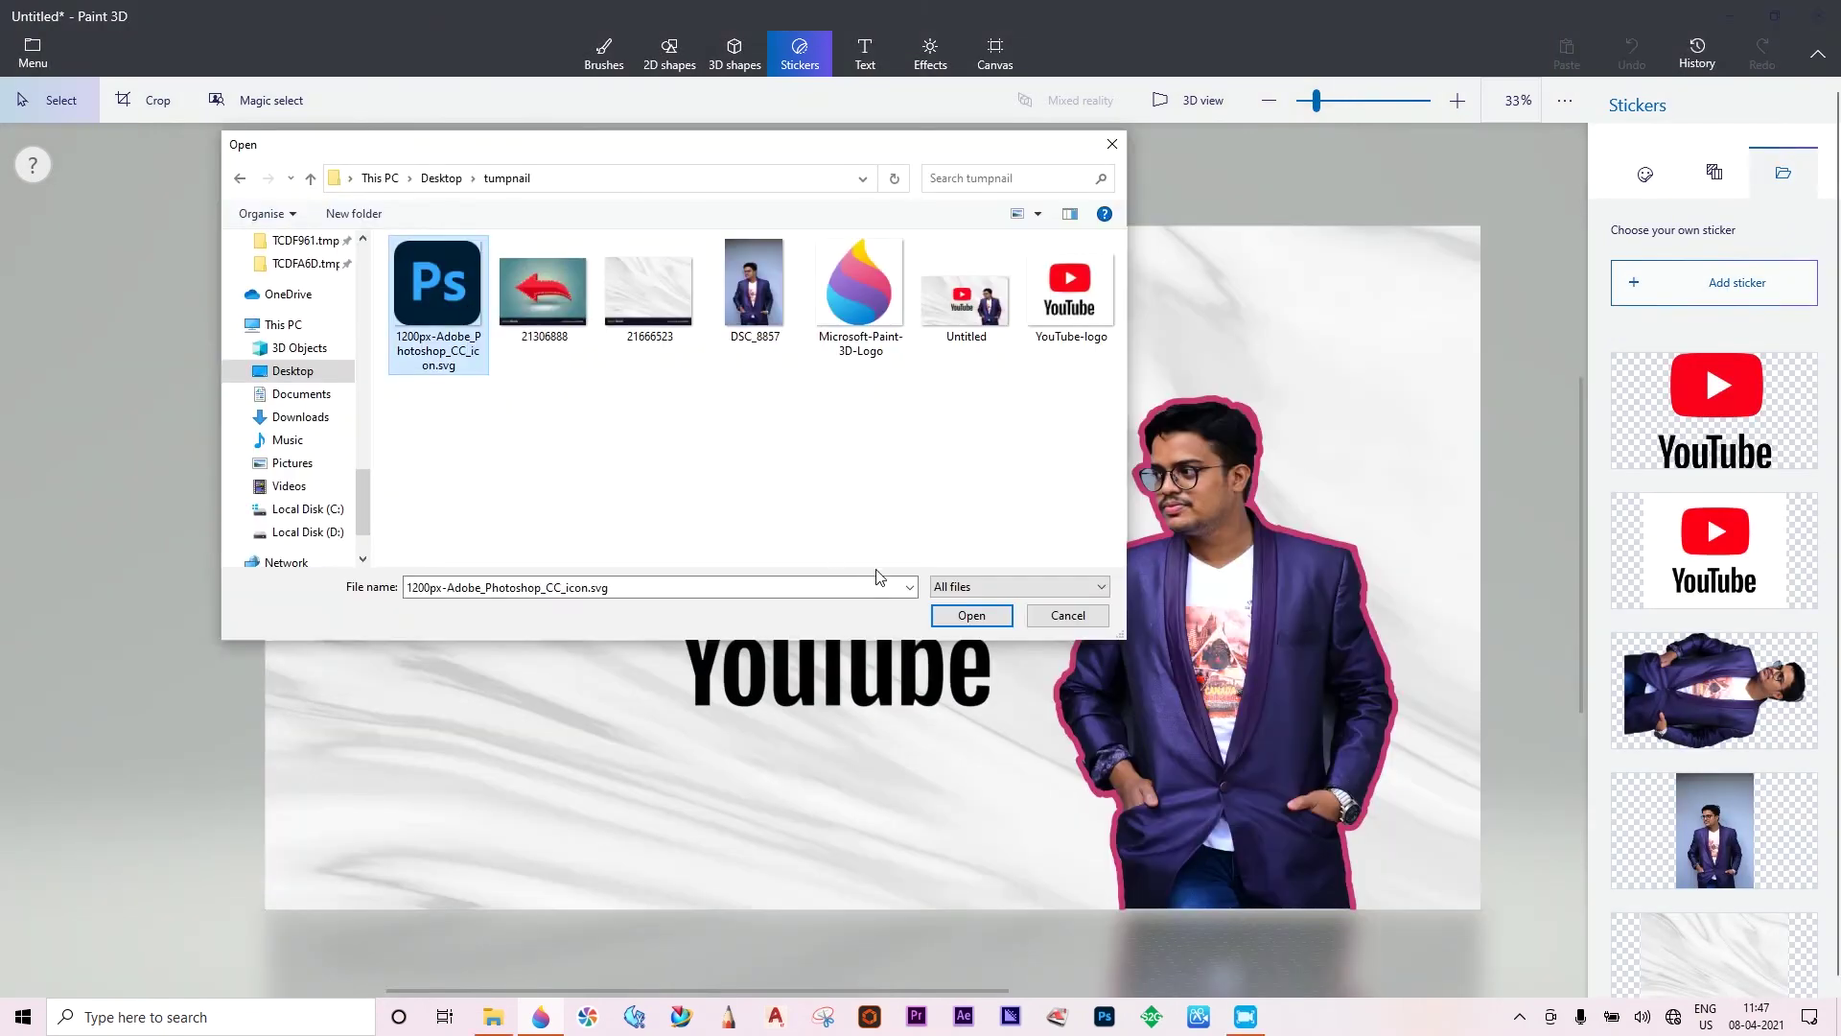
left_click(962, 615)
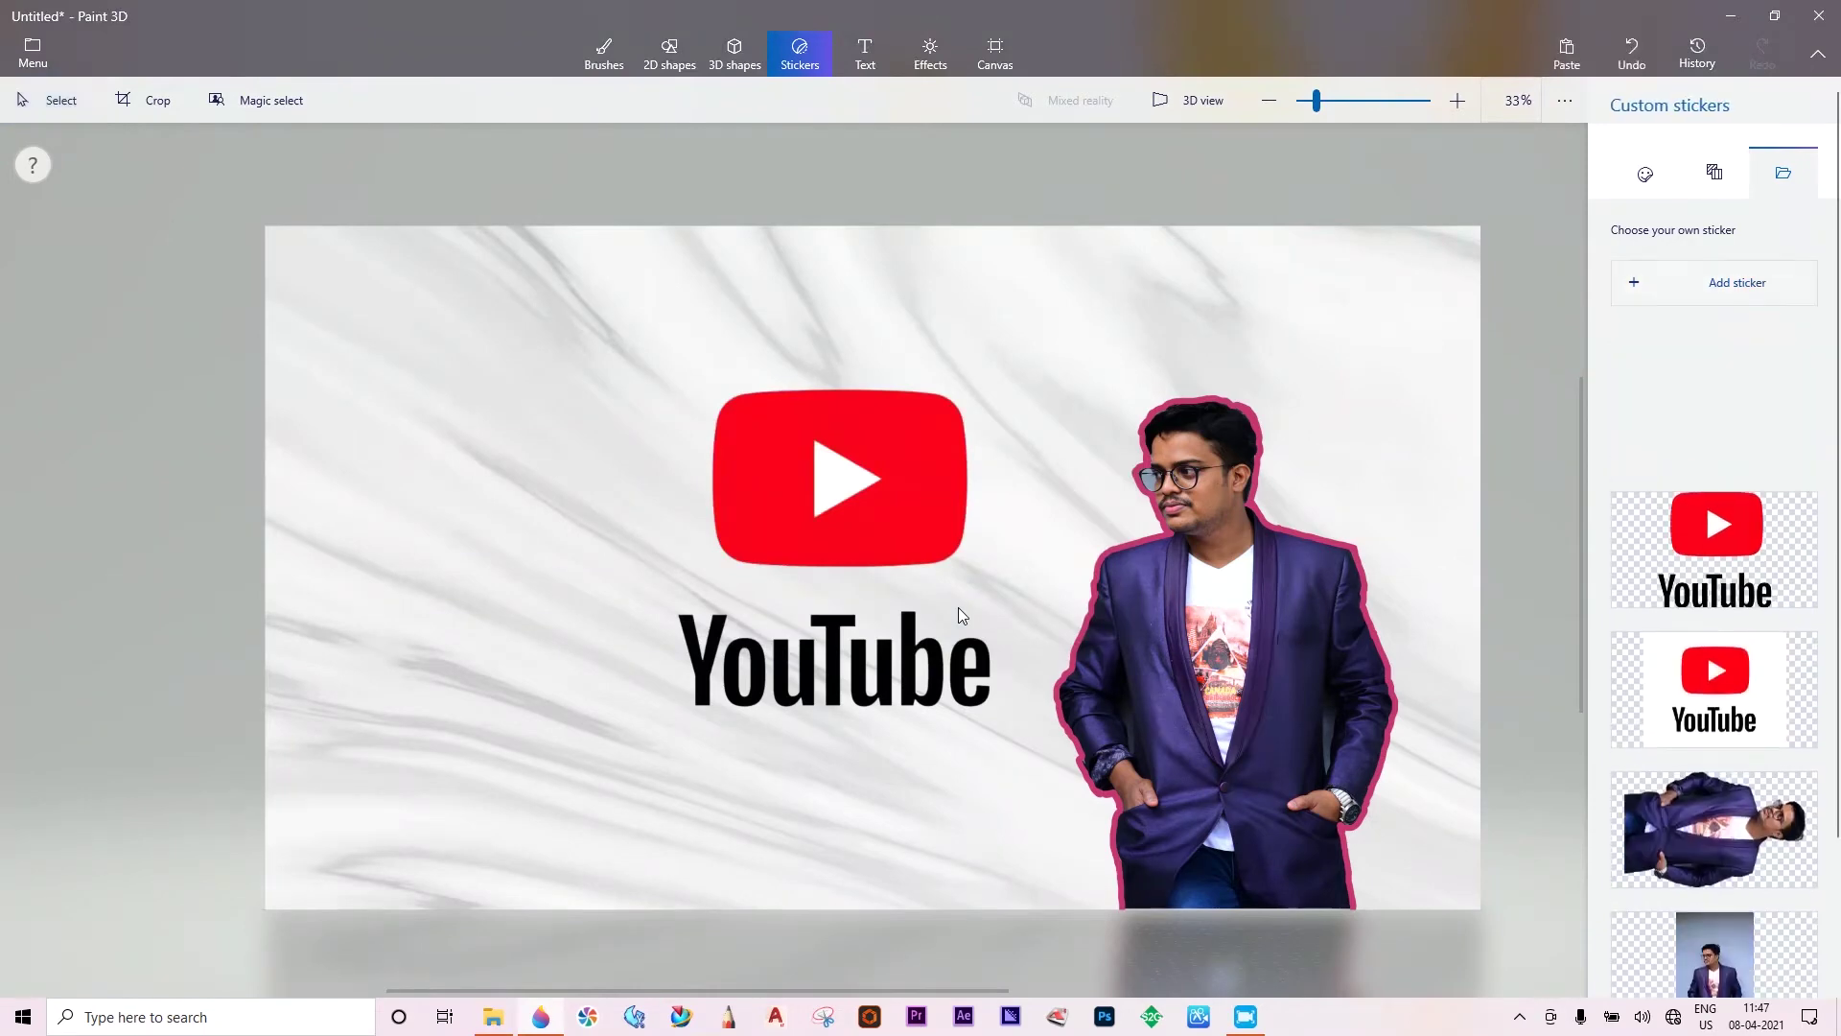
mouse_move(754, 562)
left_mouse_down()
mouse_move(386, 467)
mouse_move(357, 436)
left_mouse_up()
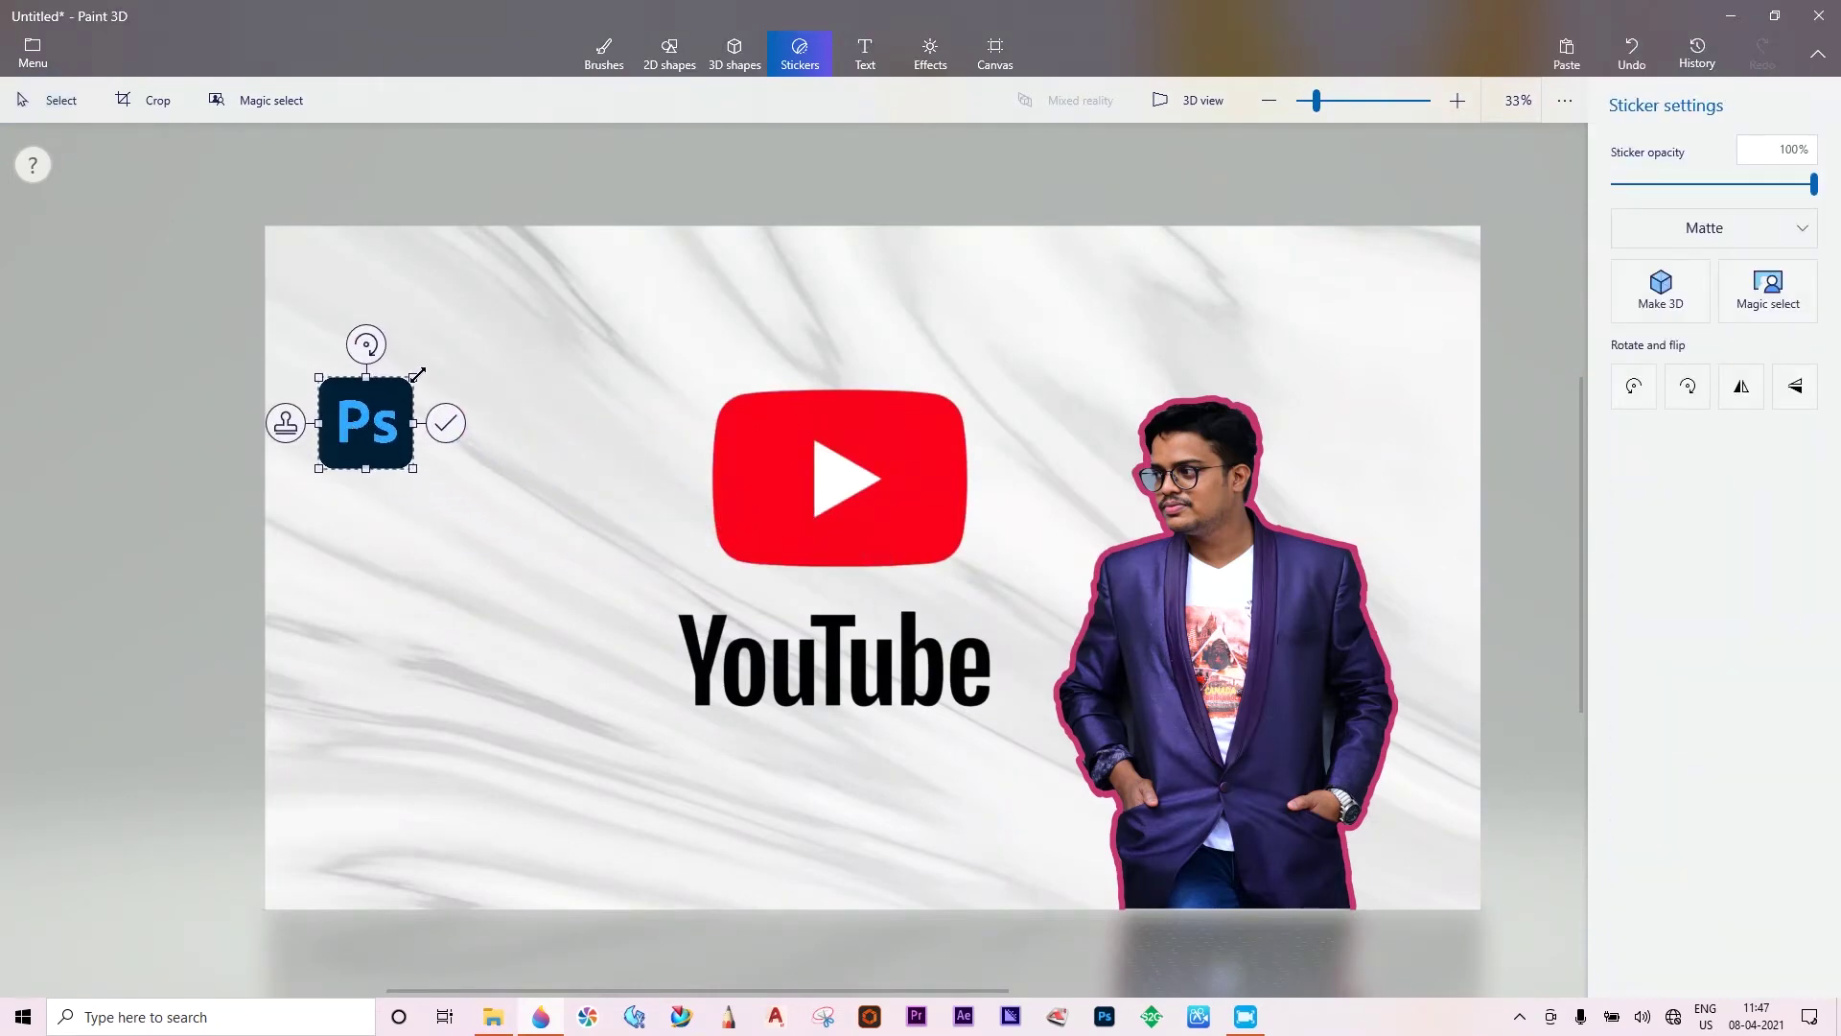
left_click_drag(418, 373, 434, 345)
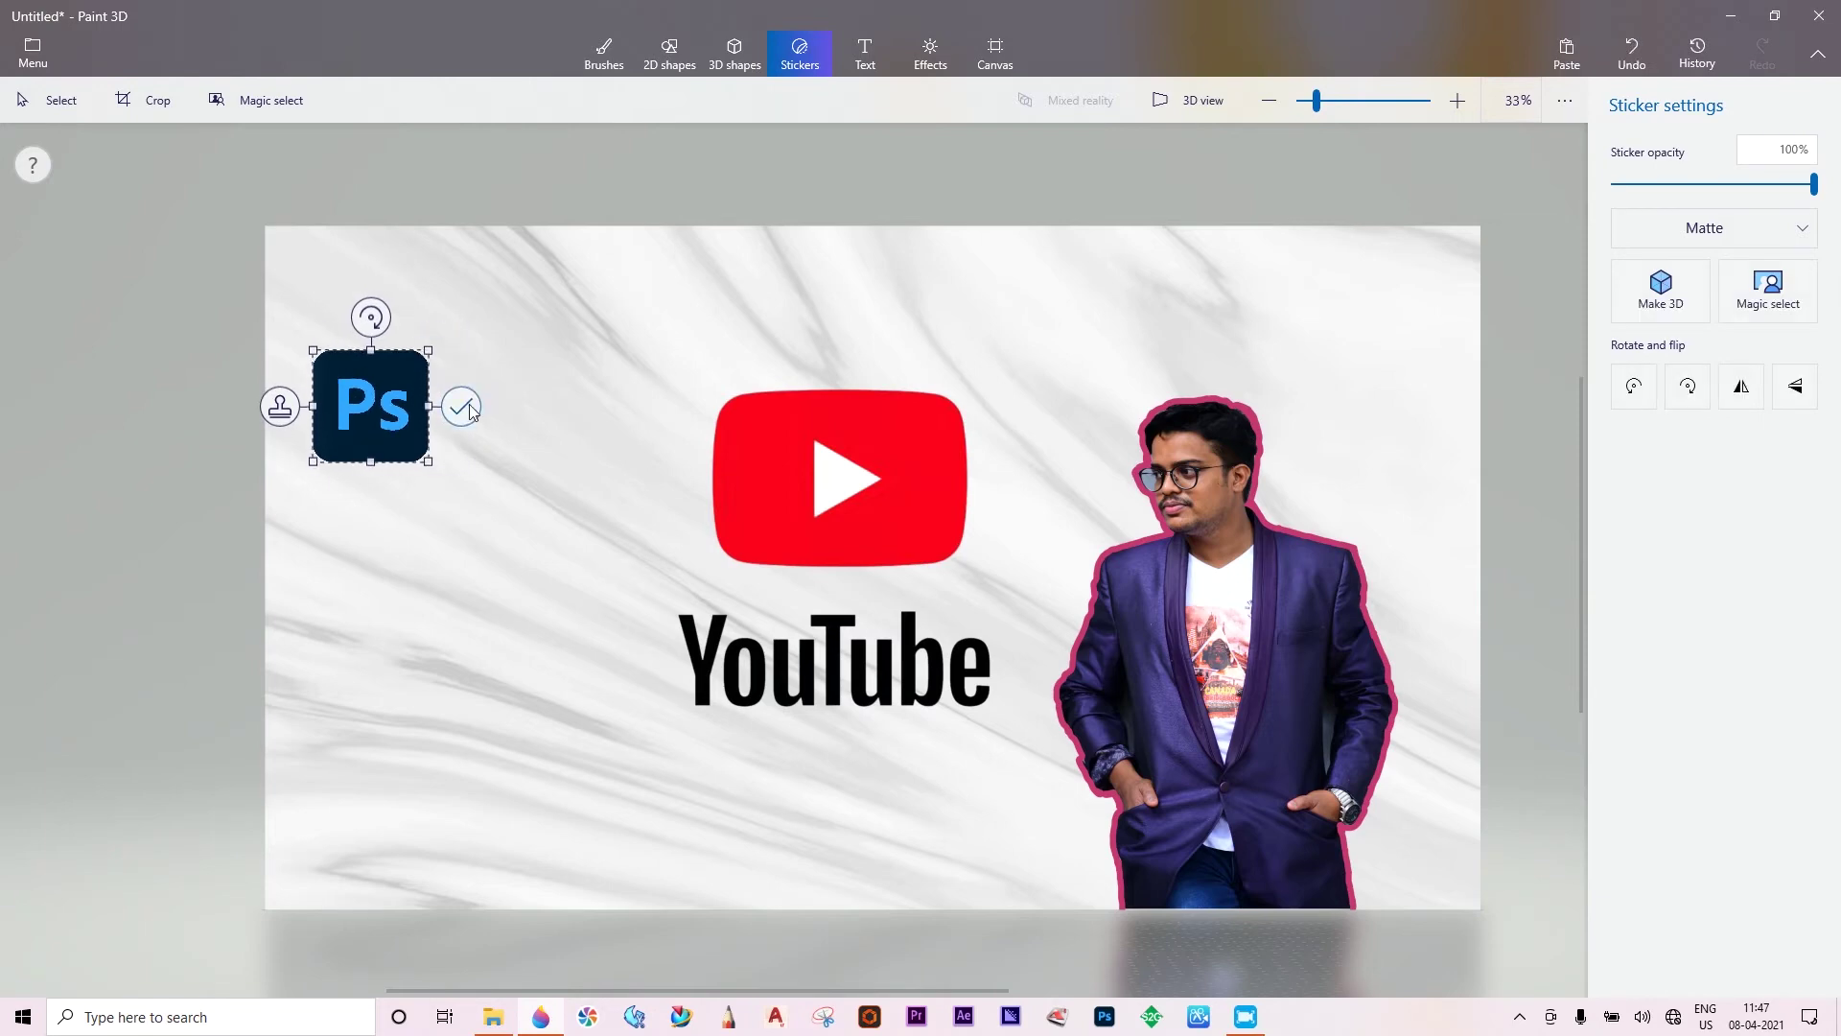
left_click(461, 407)
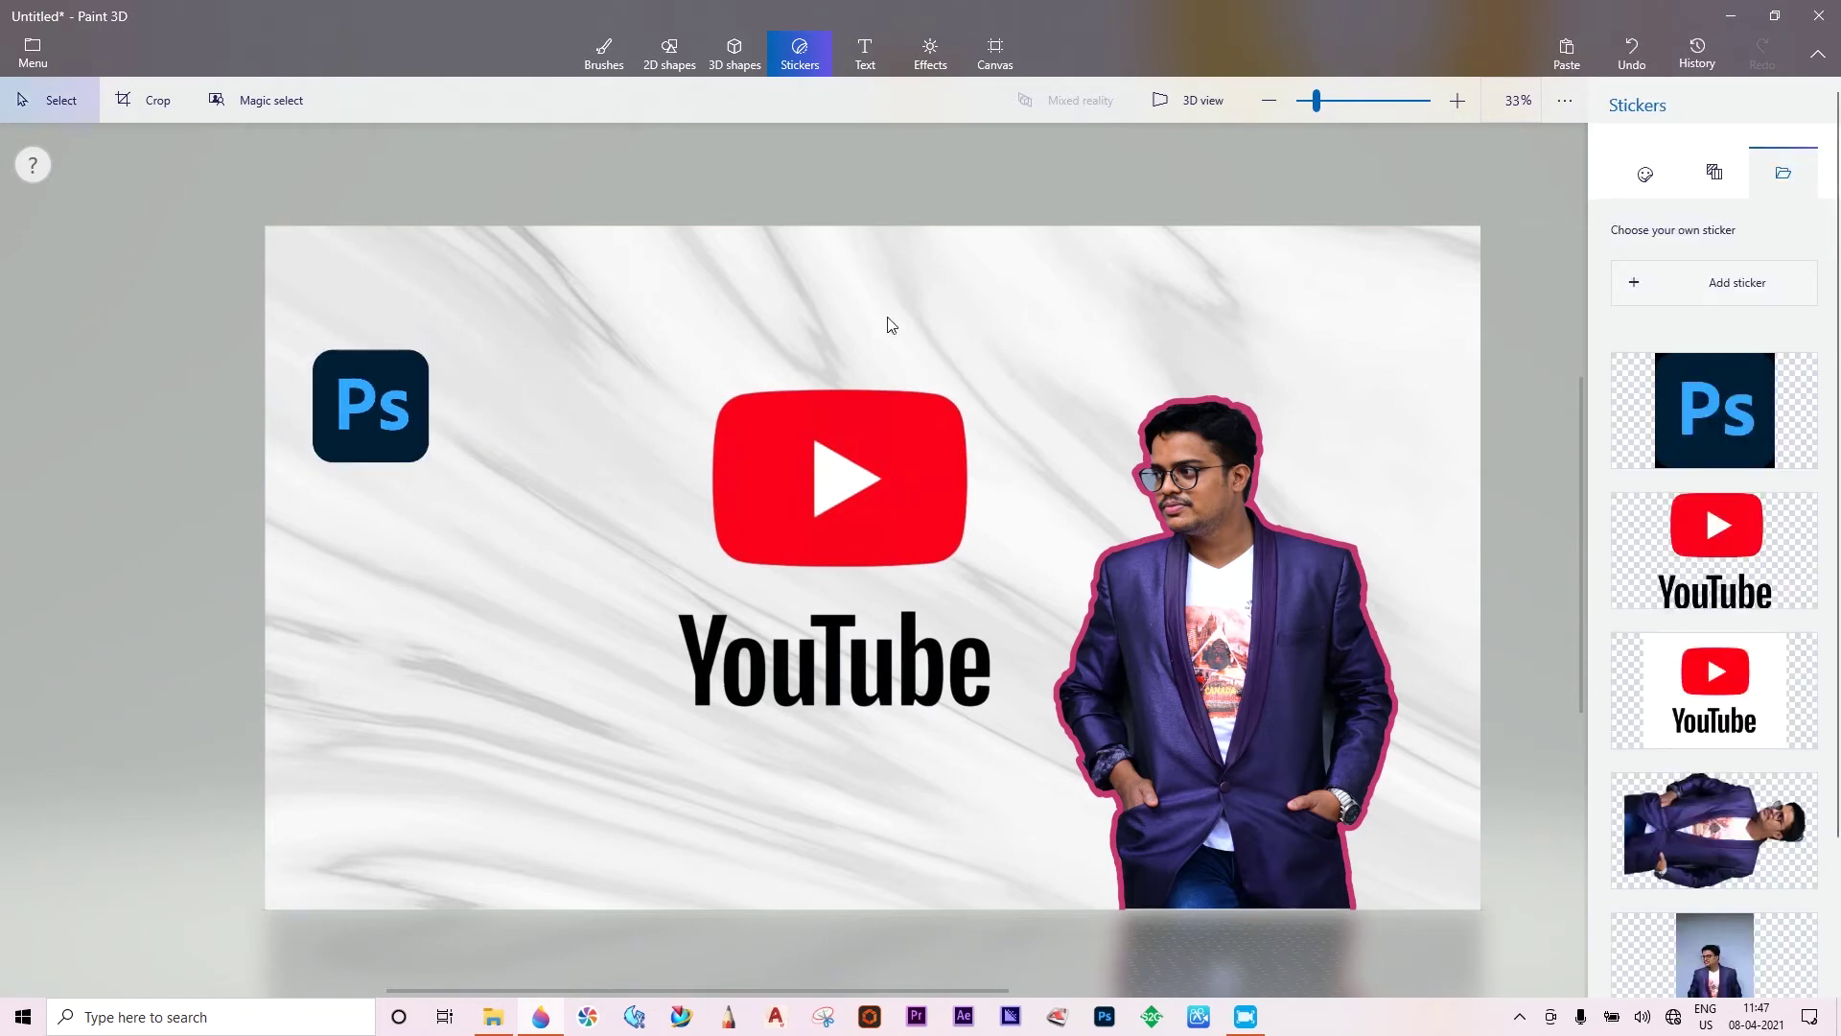
left_click(1714, 282)
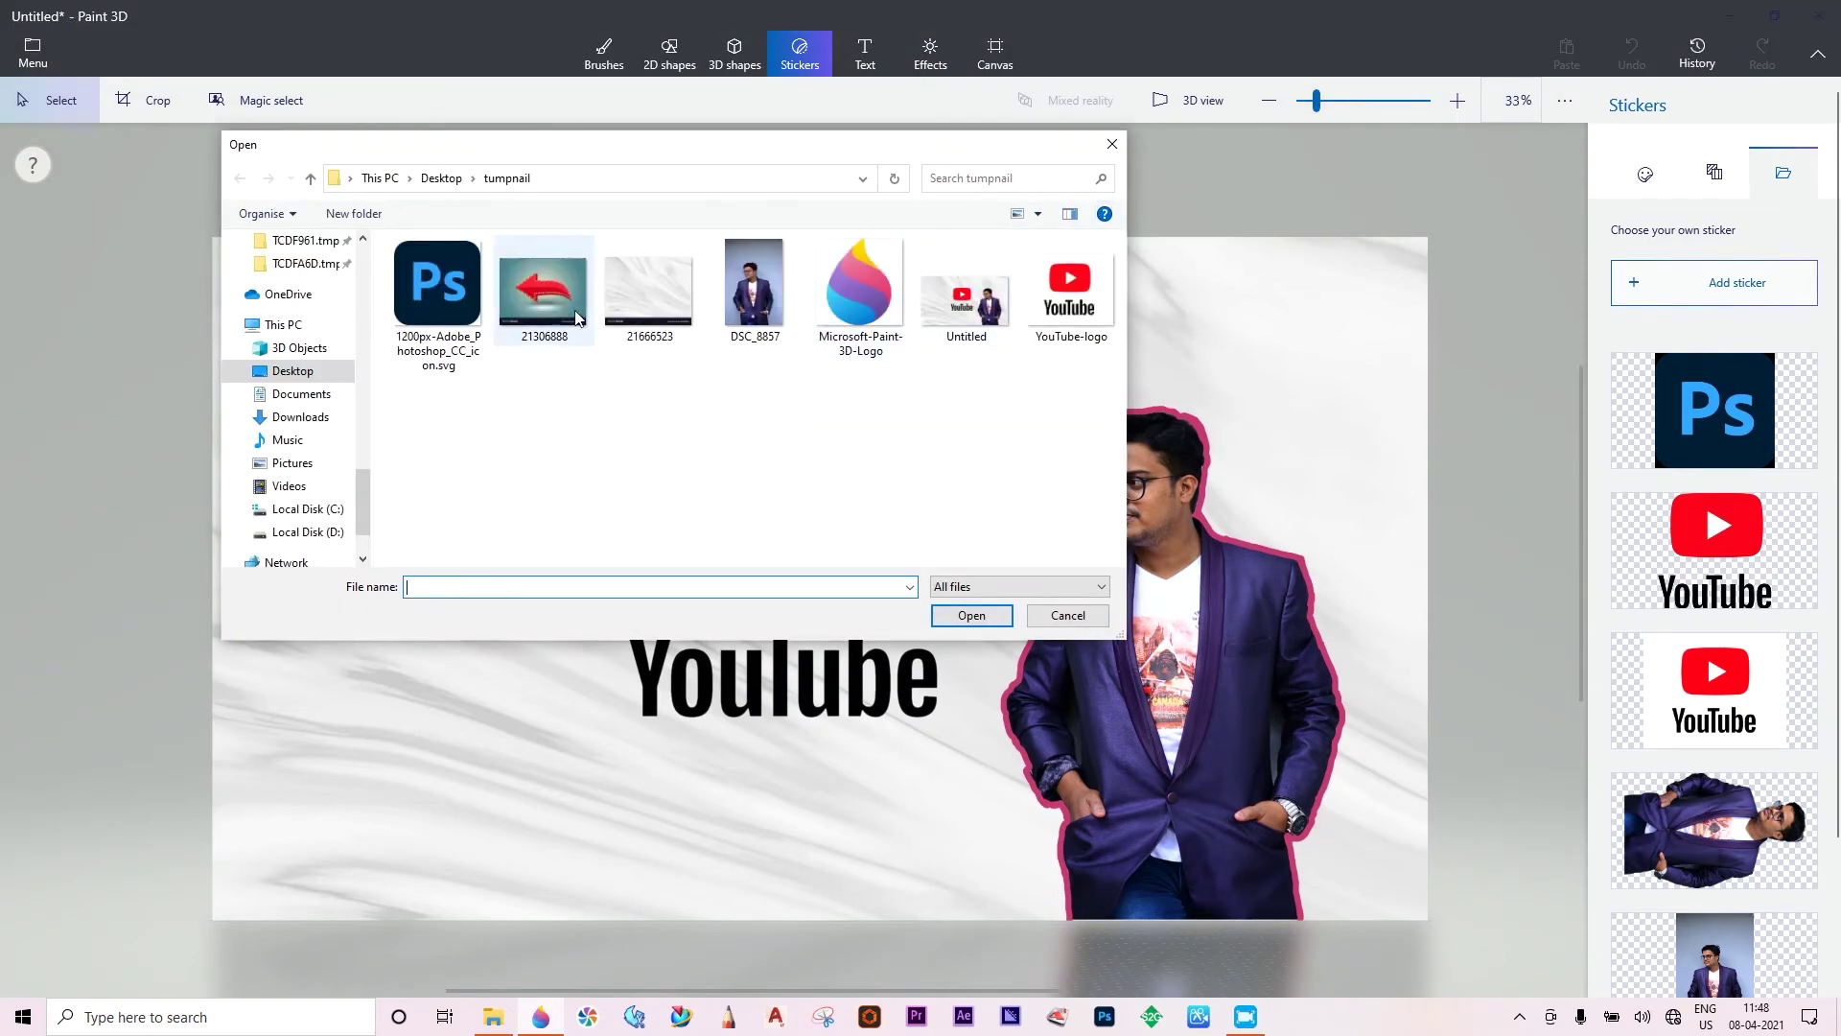
Insert the Microsoft-Paint-3D-Logo sticker just below the Photoshop icon and commit it.
left_click(860, 287)
left_click(975, 615)
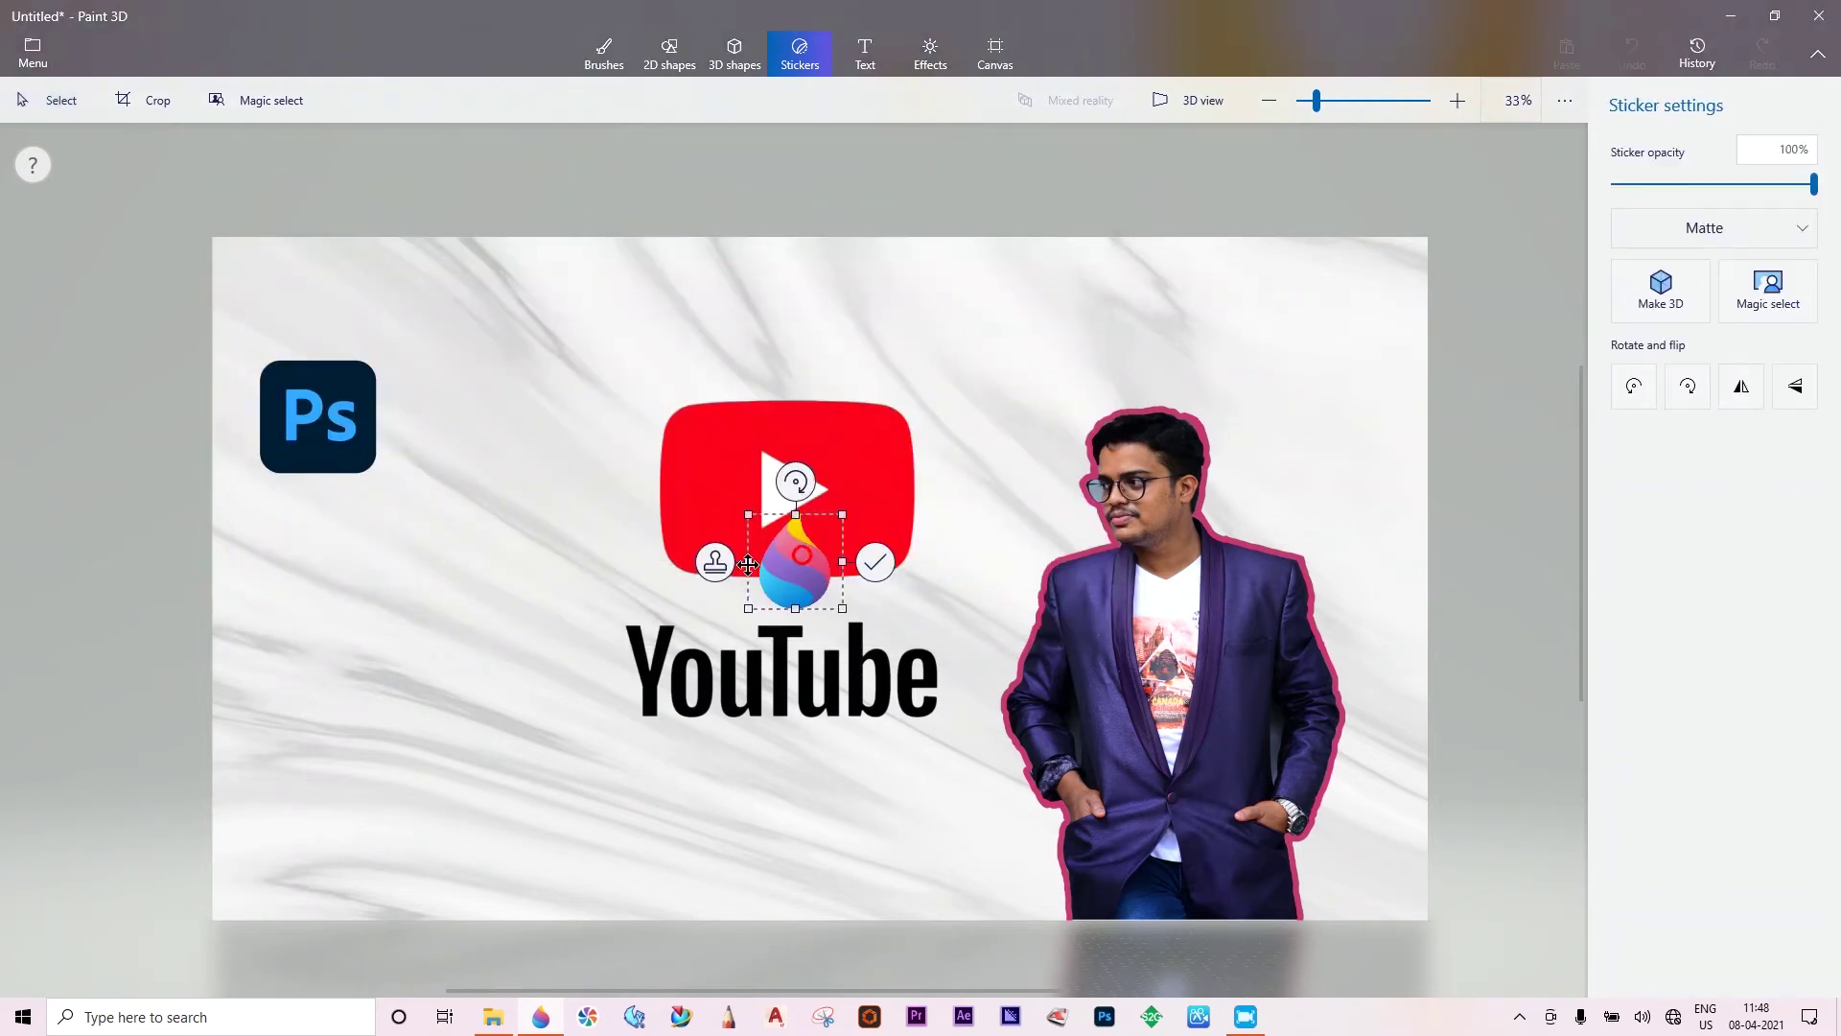
mouse_move(806, 555)
left_mouse_down()
mouse_move(290, 622)
mouse_move(426, 543)
left_mouse_up()
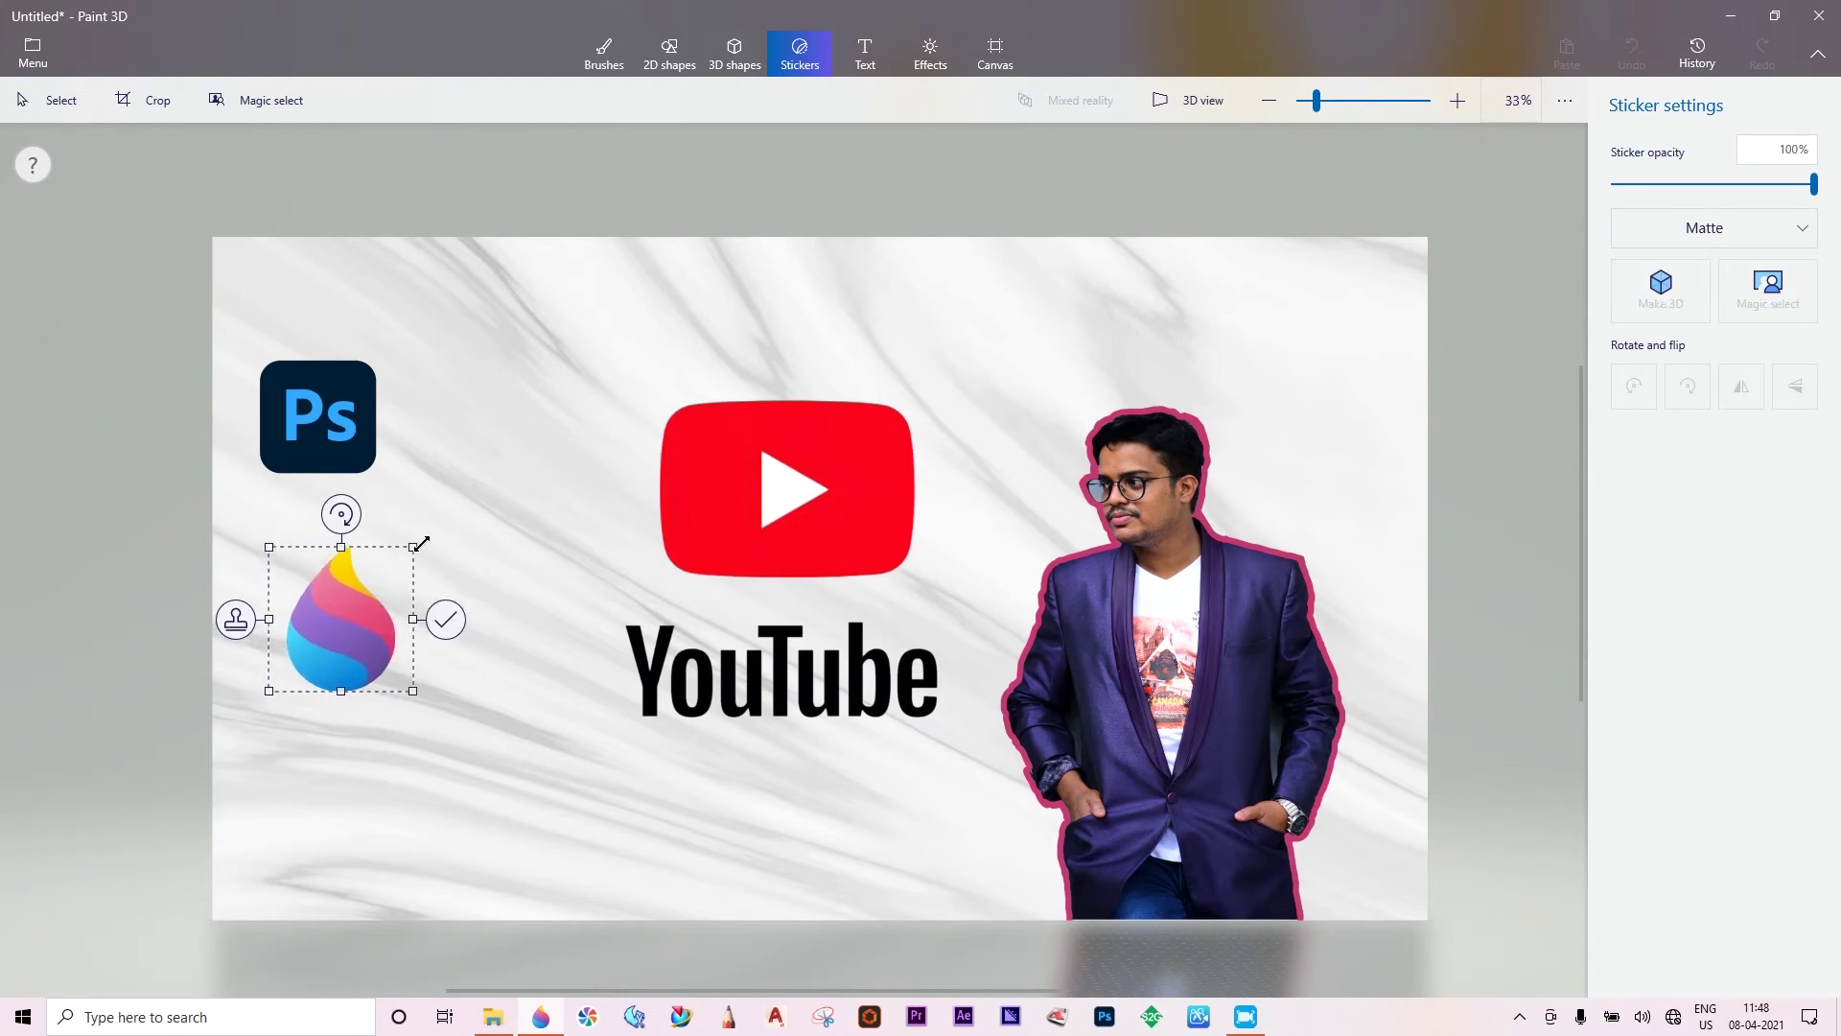
left_click_drag(365, 624, 354, 626)
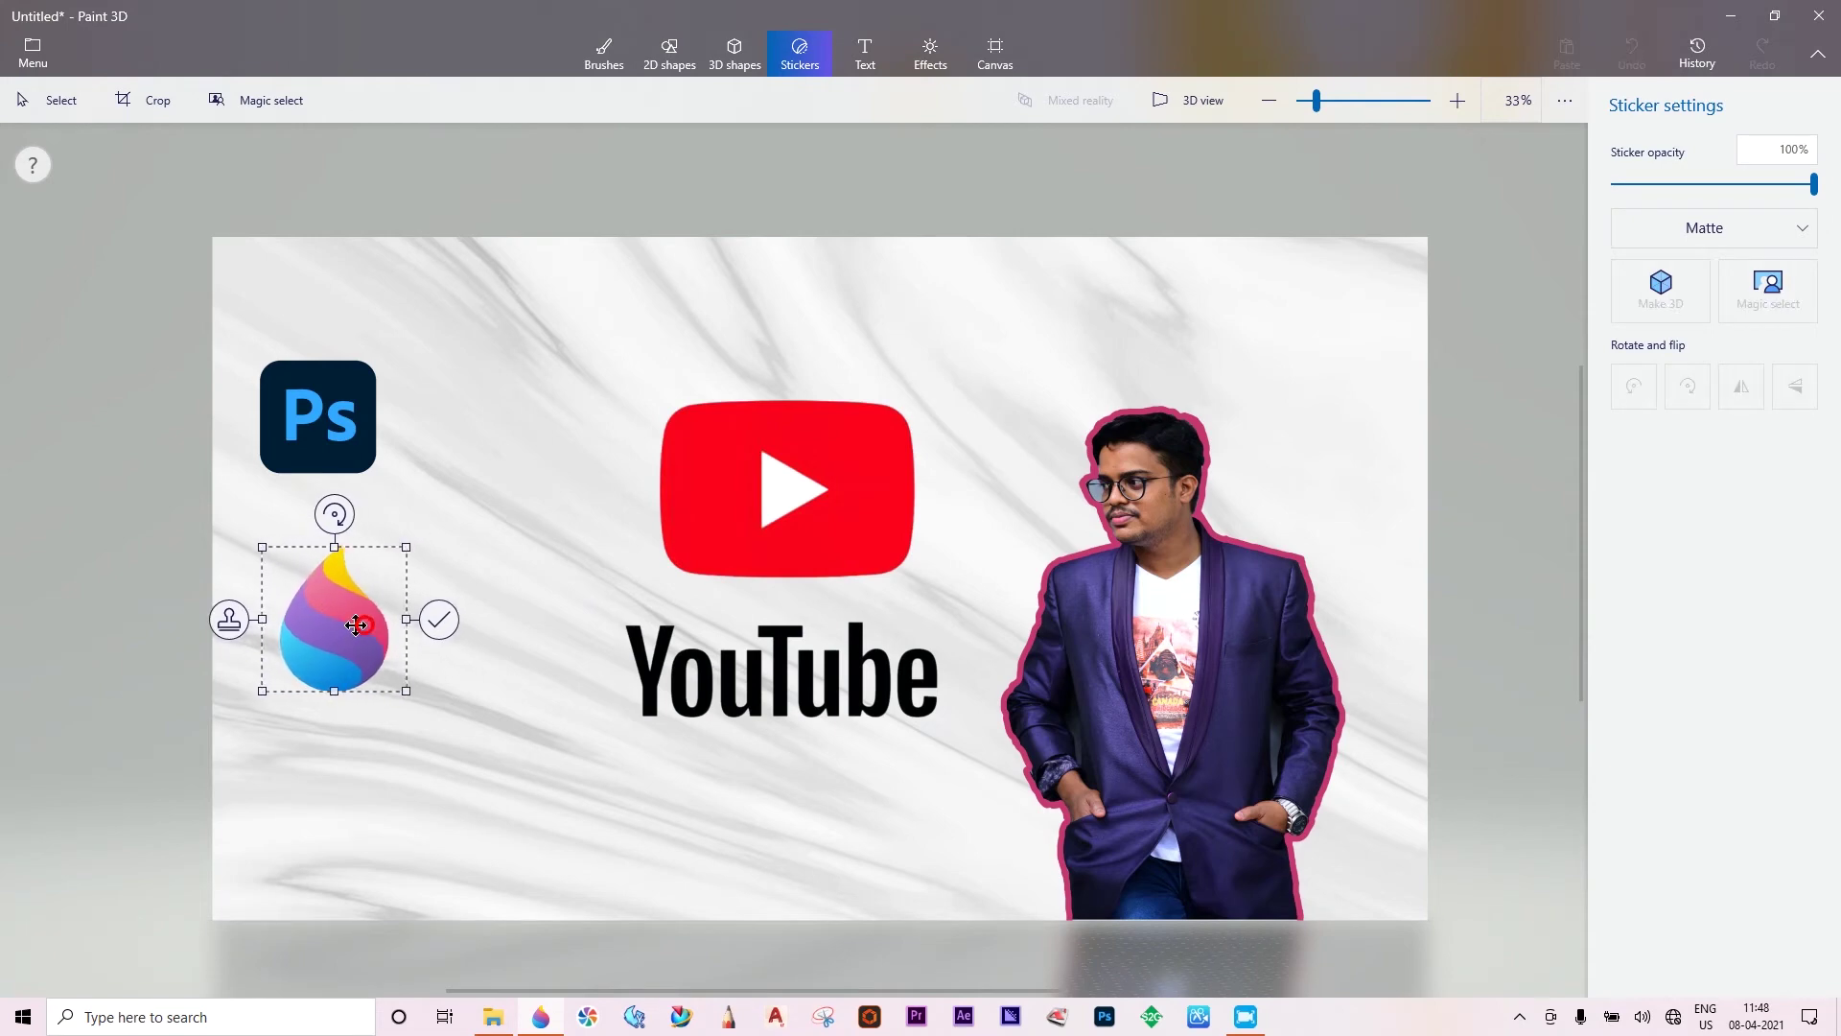
left_click(438, 618)
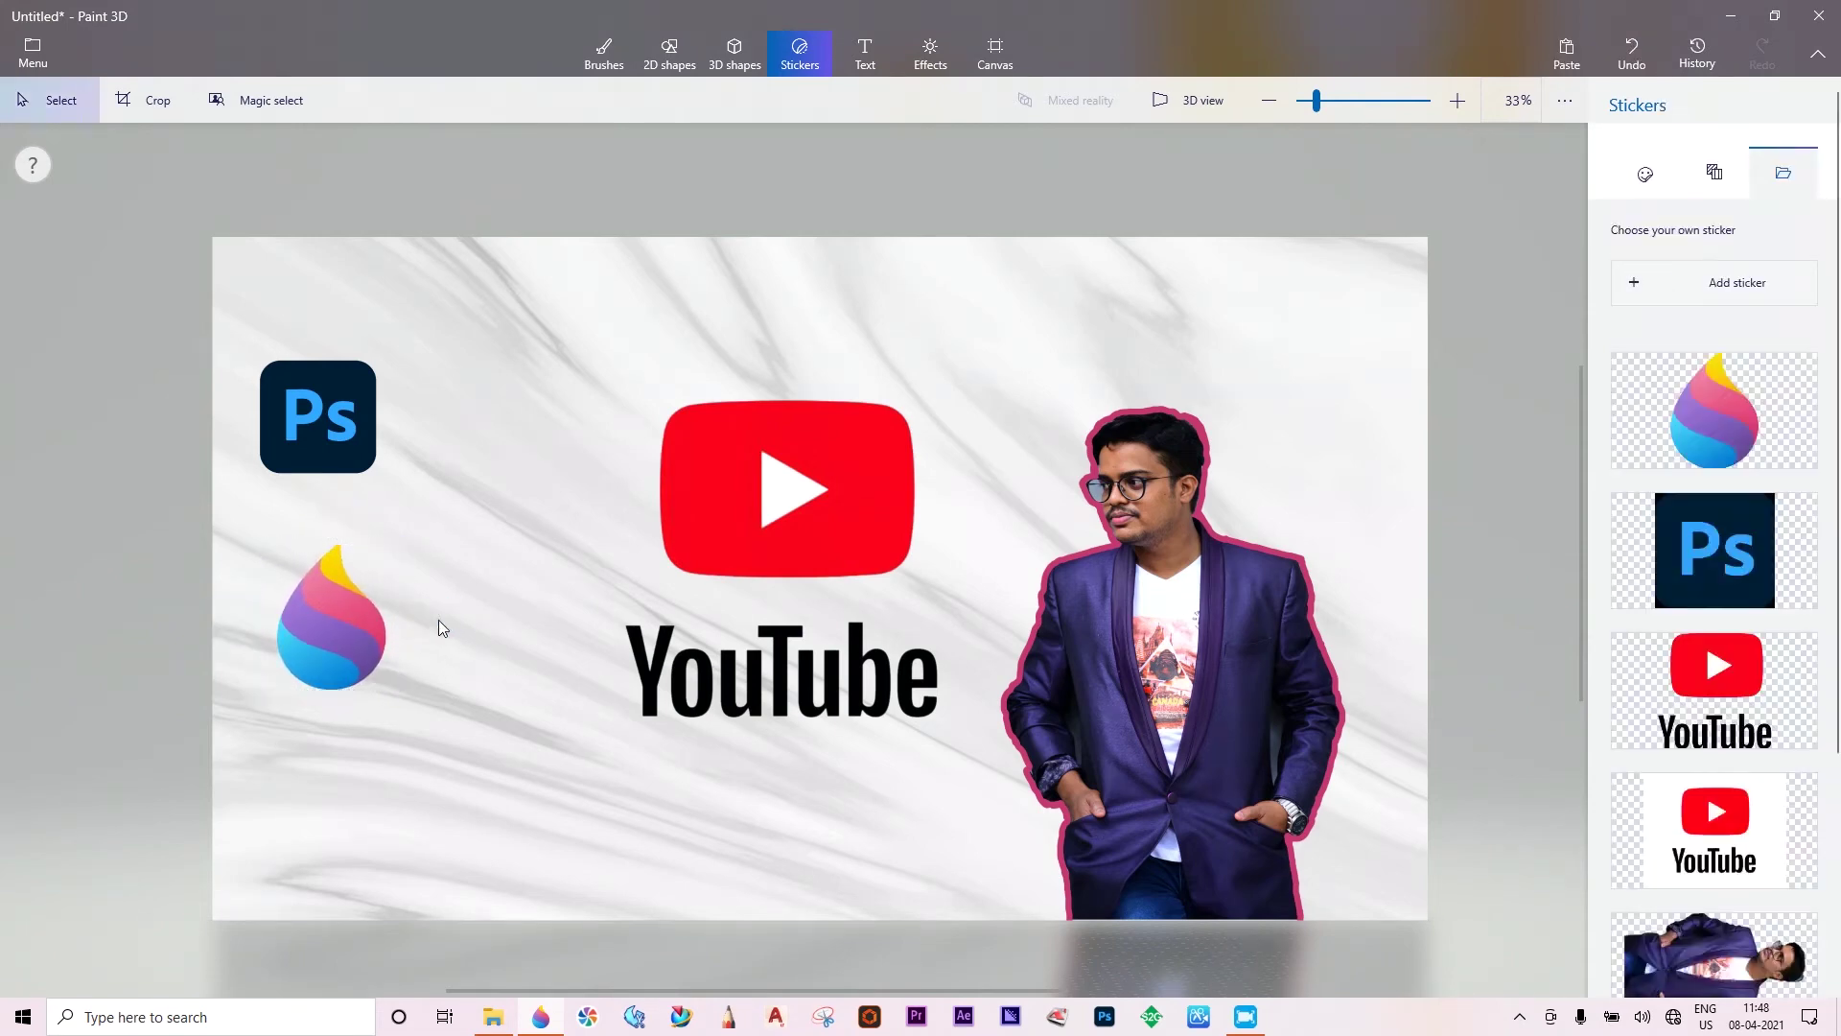
Place a black cross shape beside the Photoshop icon.
key("b")
left_click(681, 61)
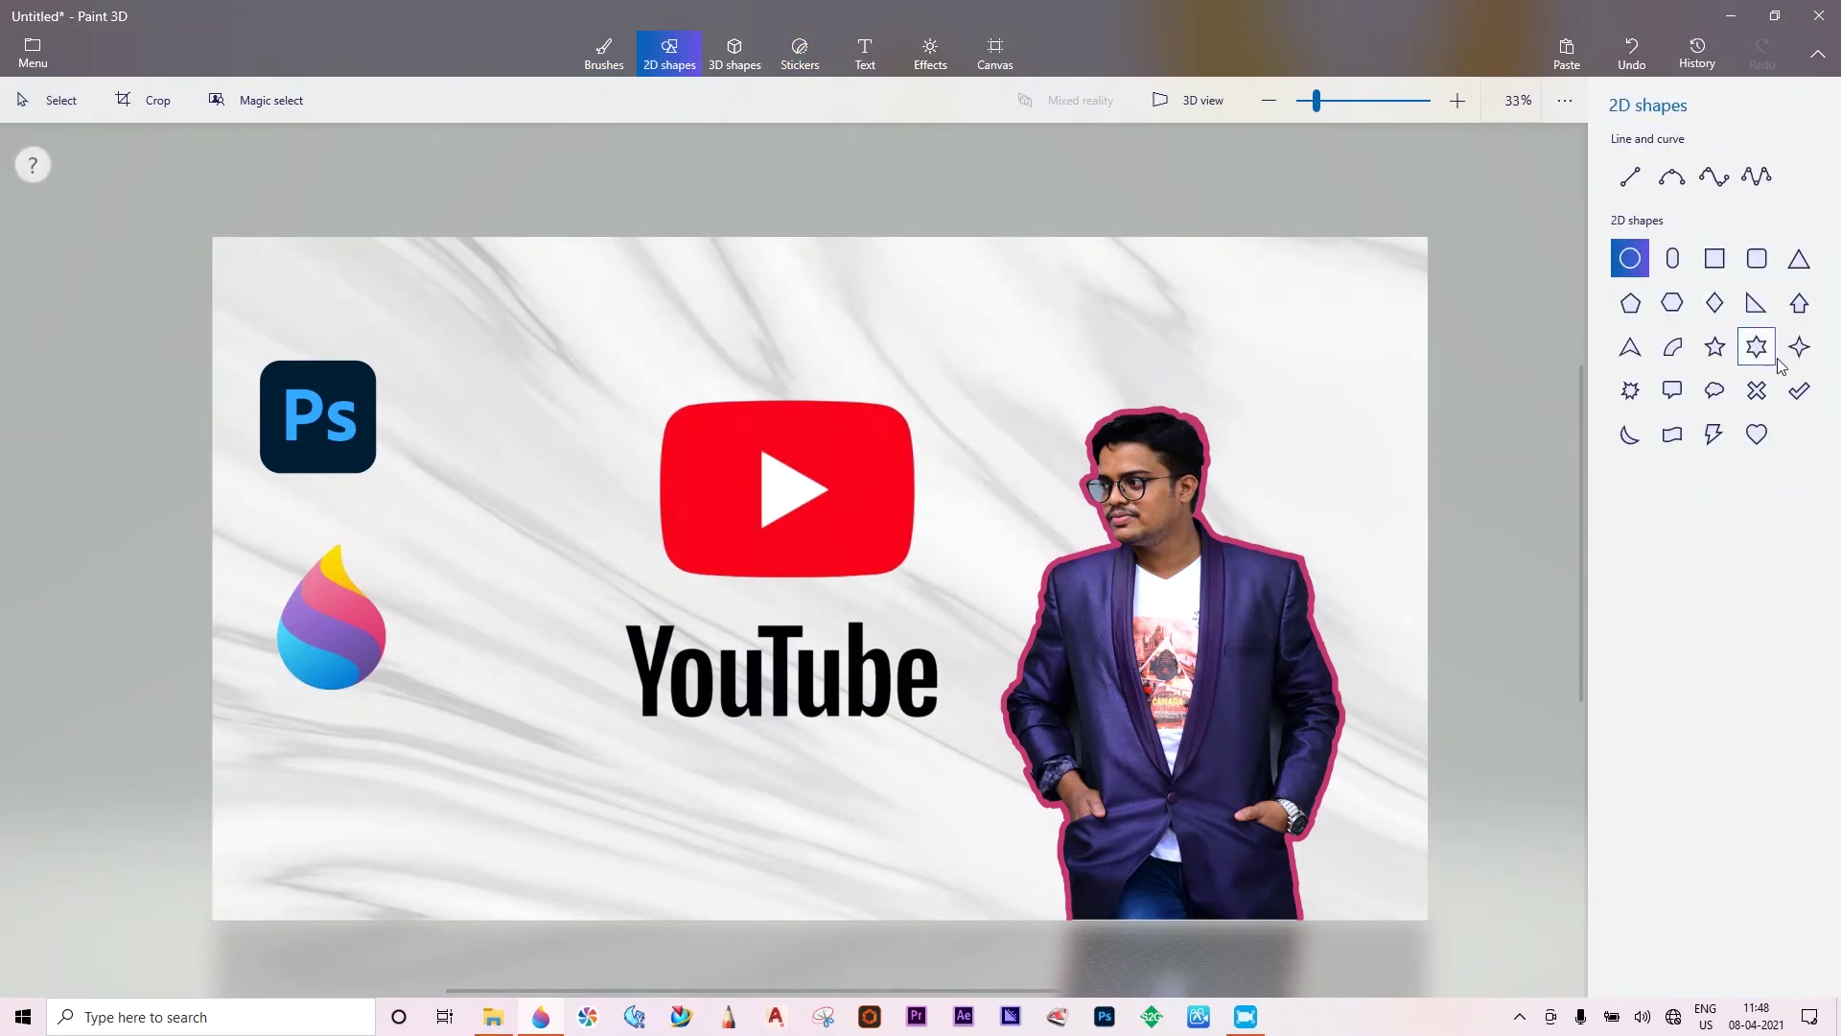
left_click(1756, 391)
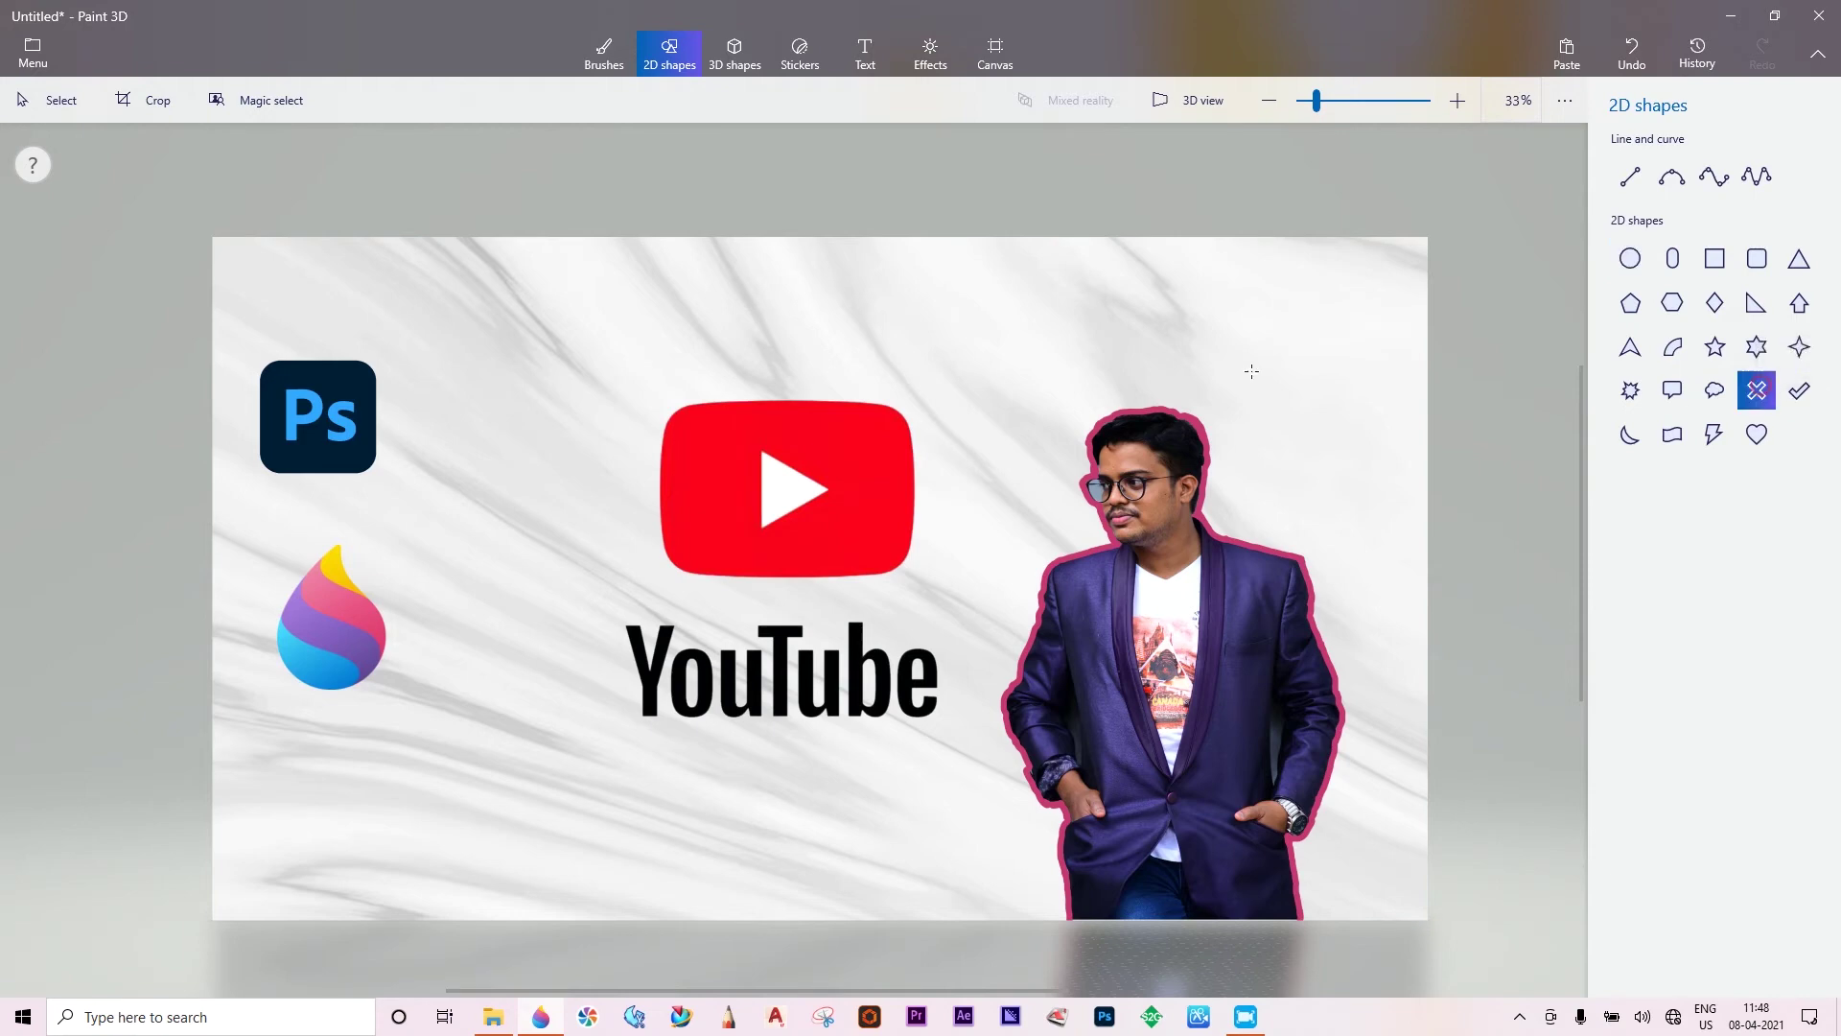
left_click(483, 412)
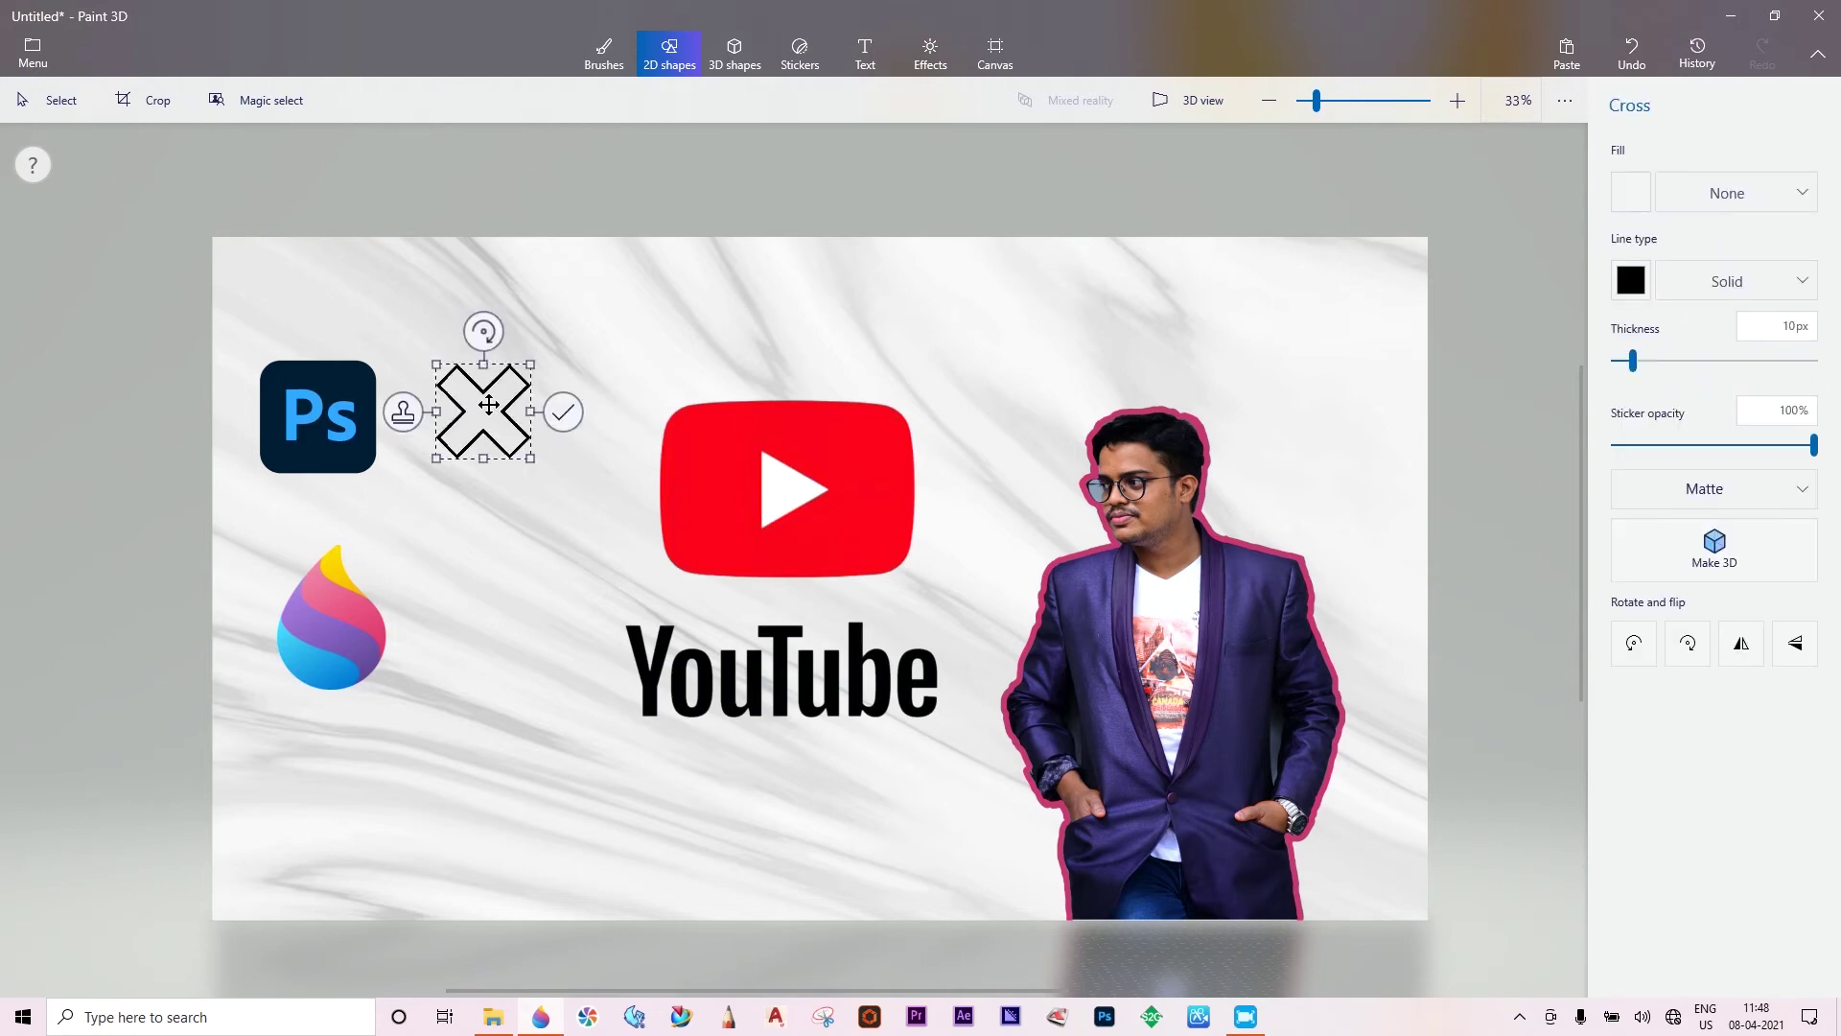
left_click_drag(494, 405, 459, 408)
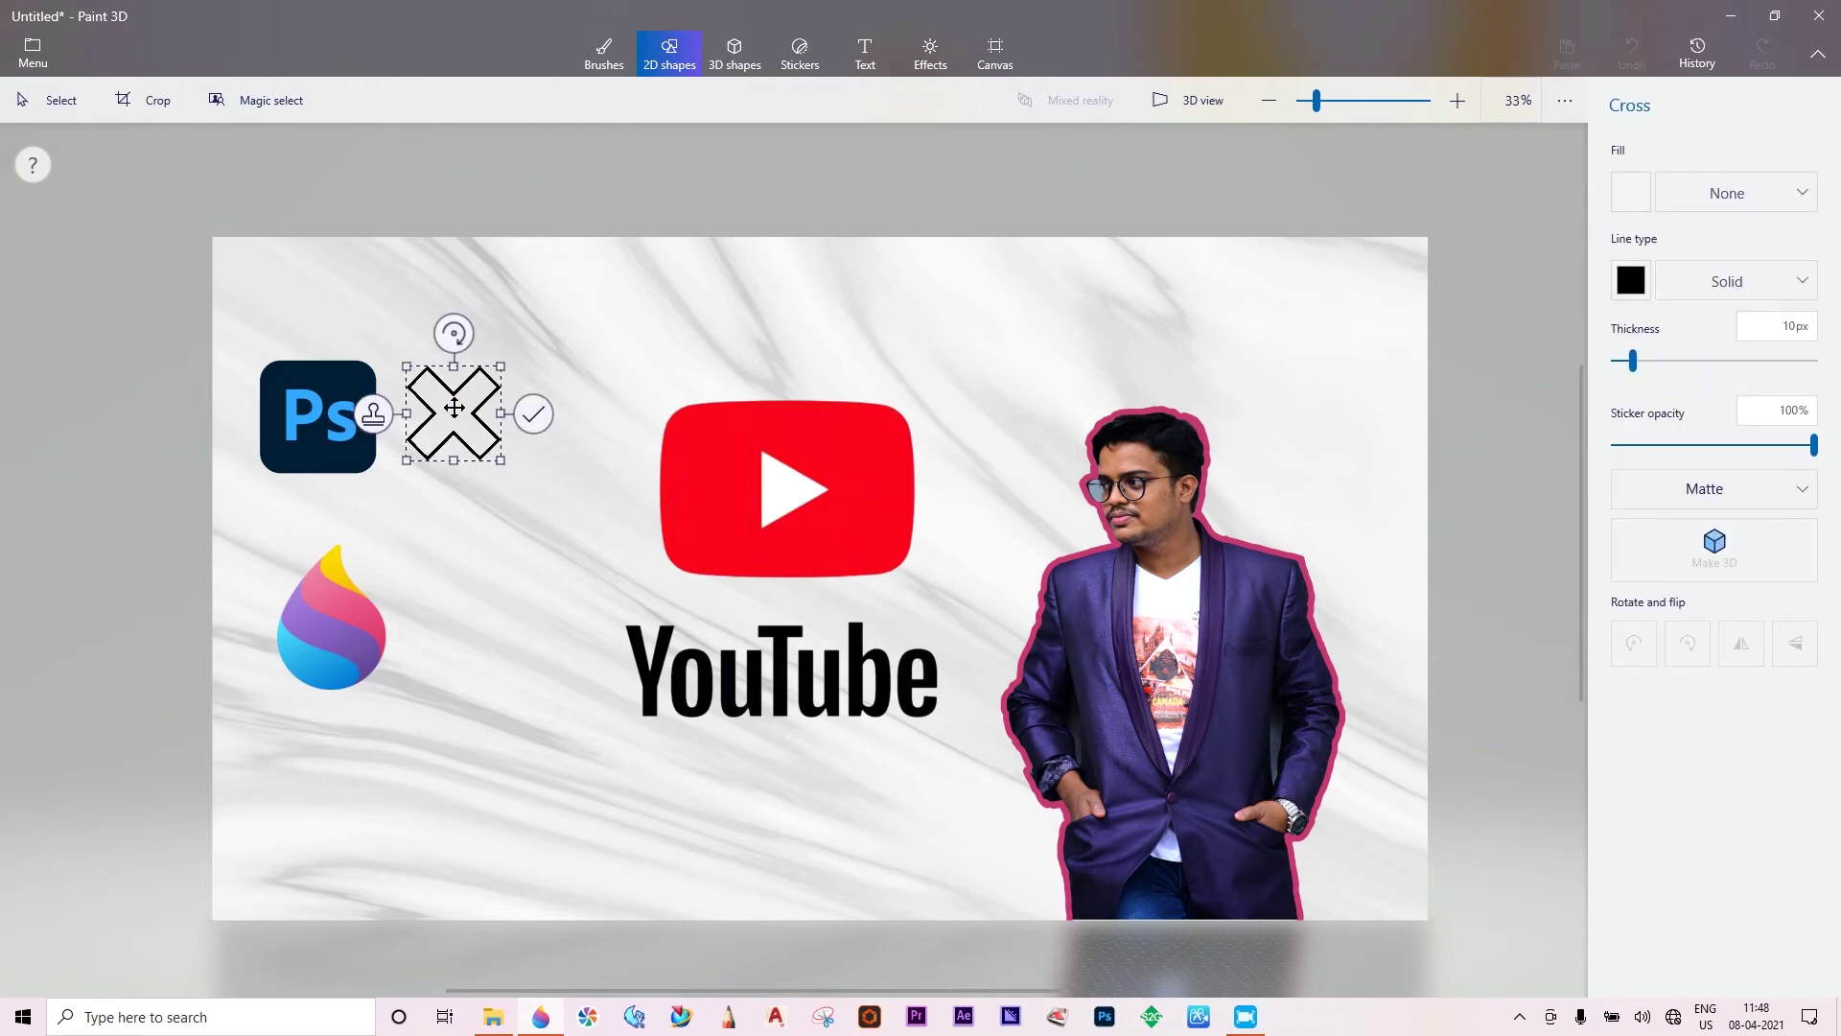
left_click(539, 417)
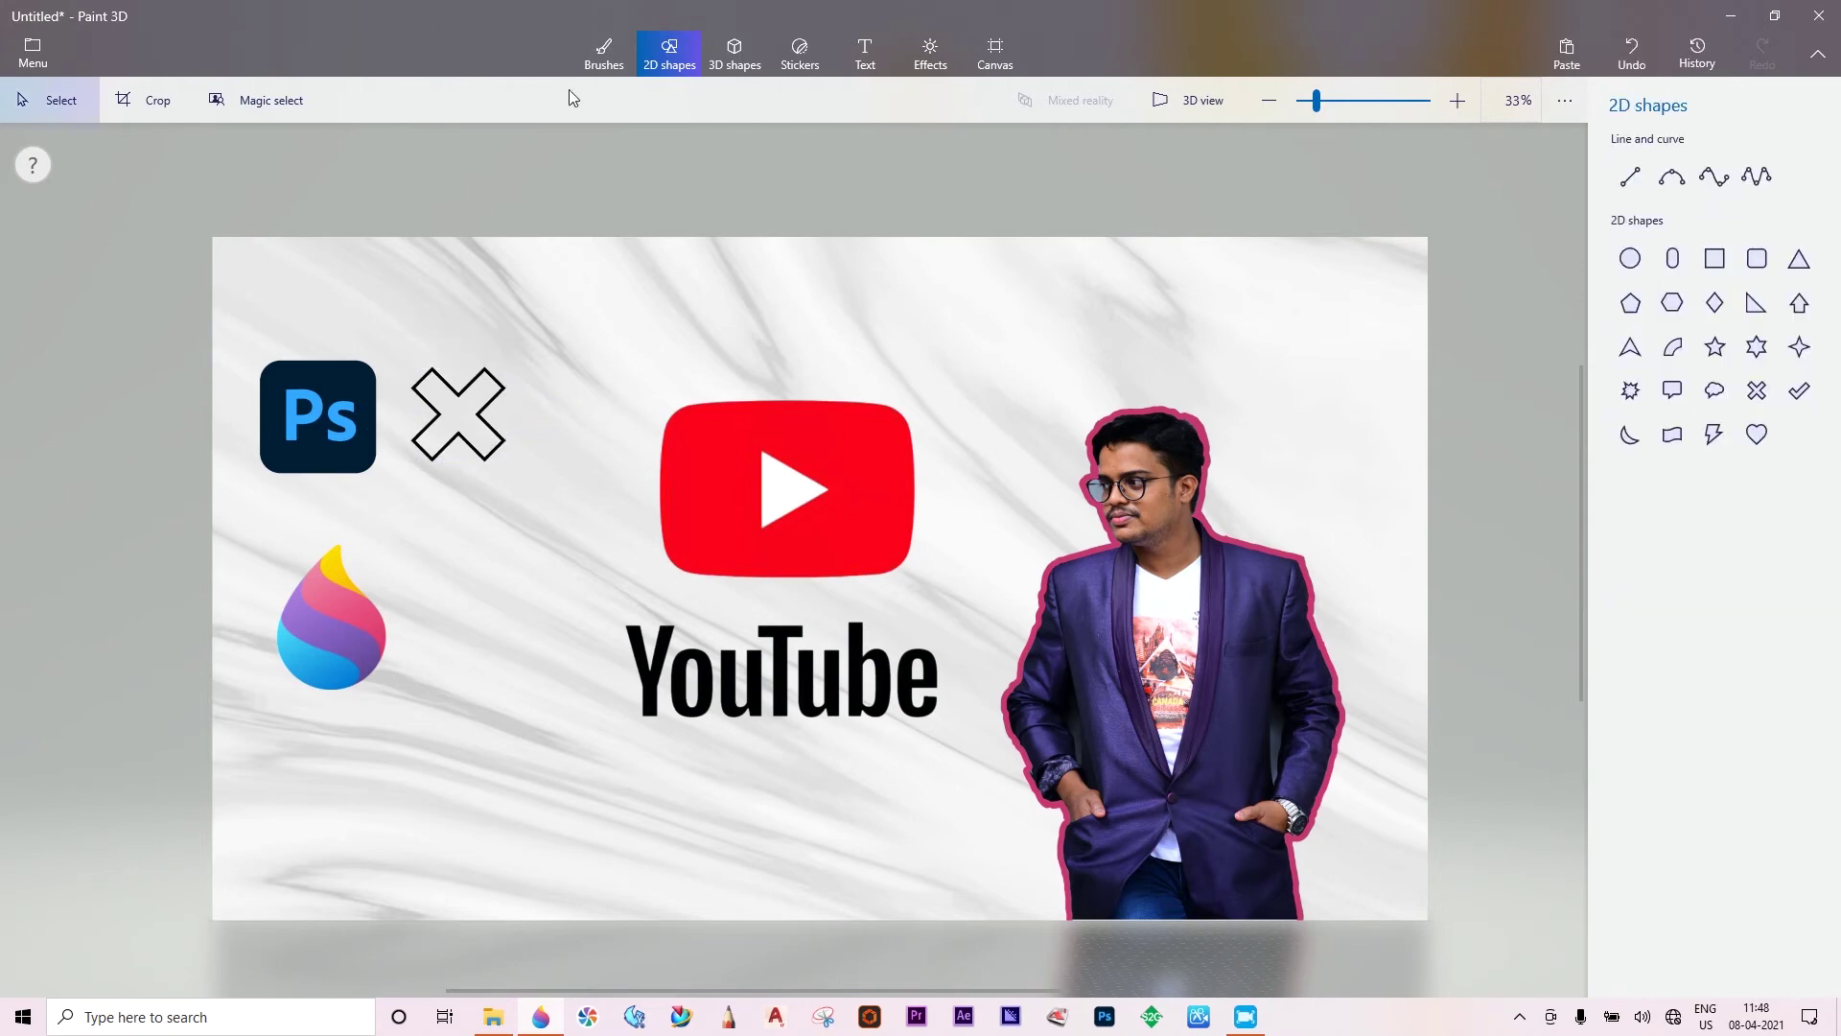
Place a check mark shape beside the Paint 3D logo.
left_click(1798, 393)
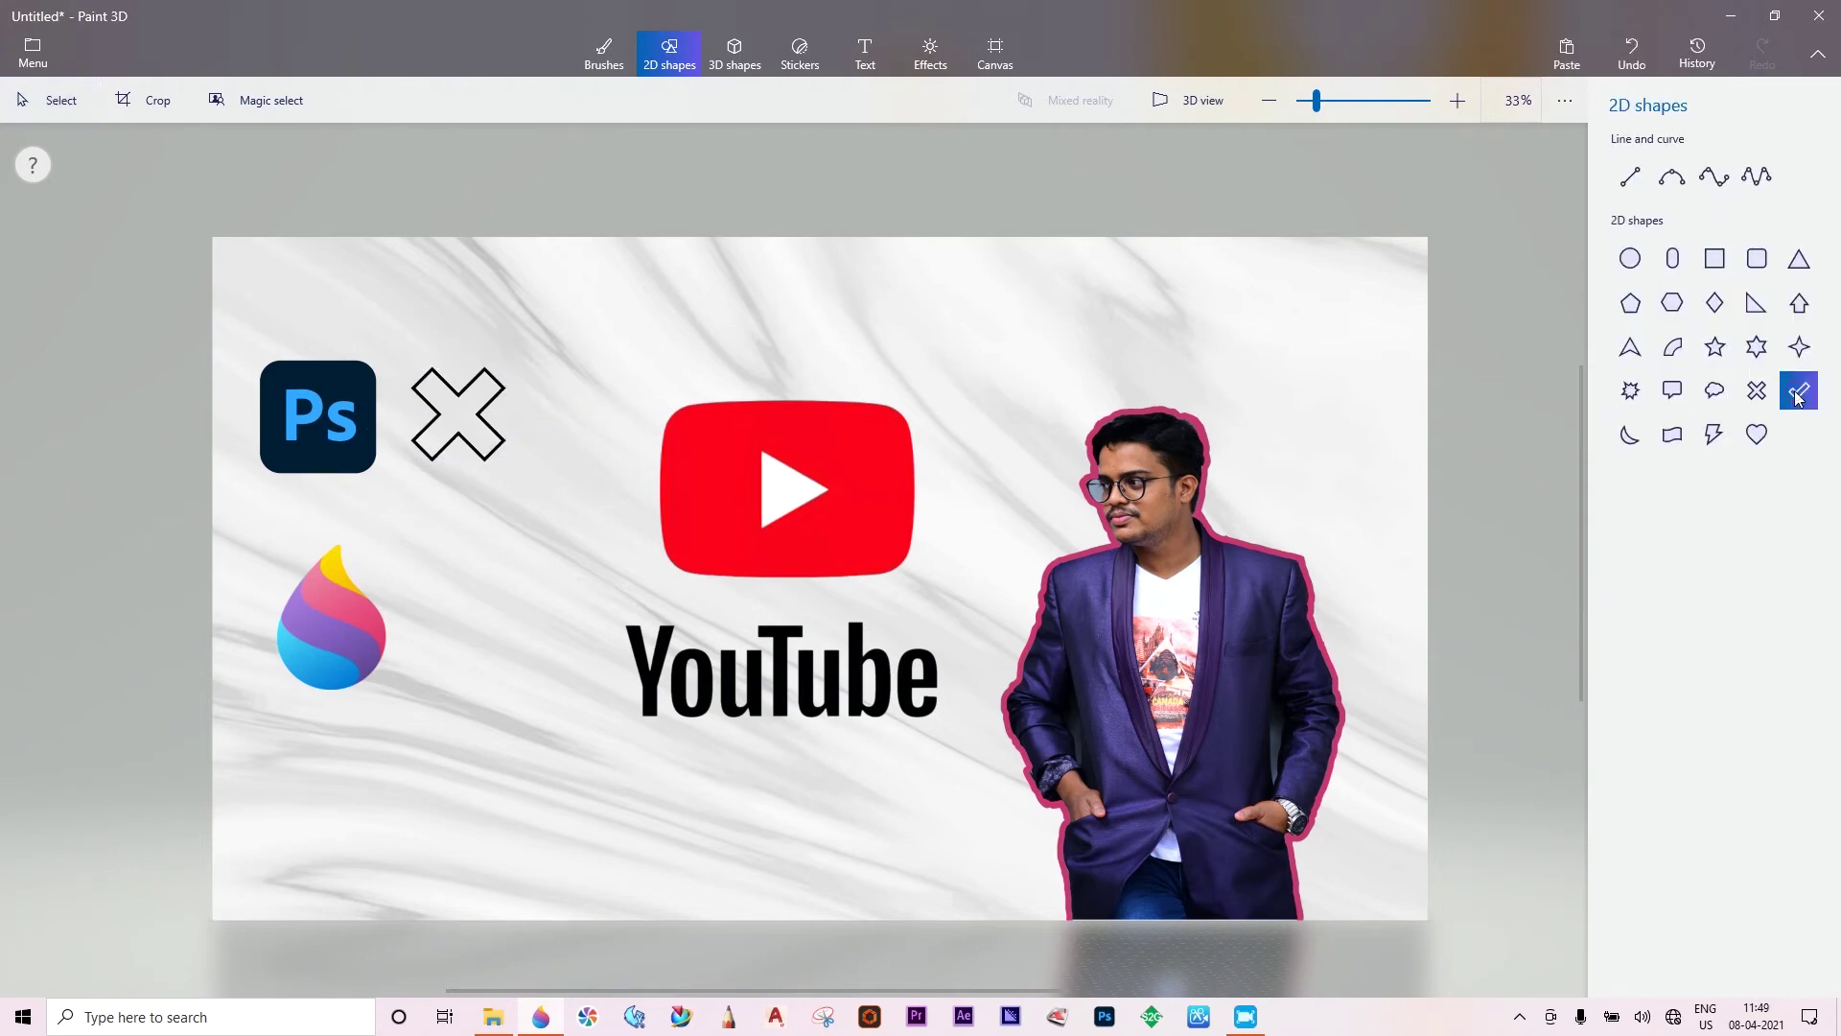
left_click(459, 610)
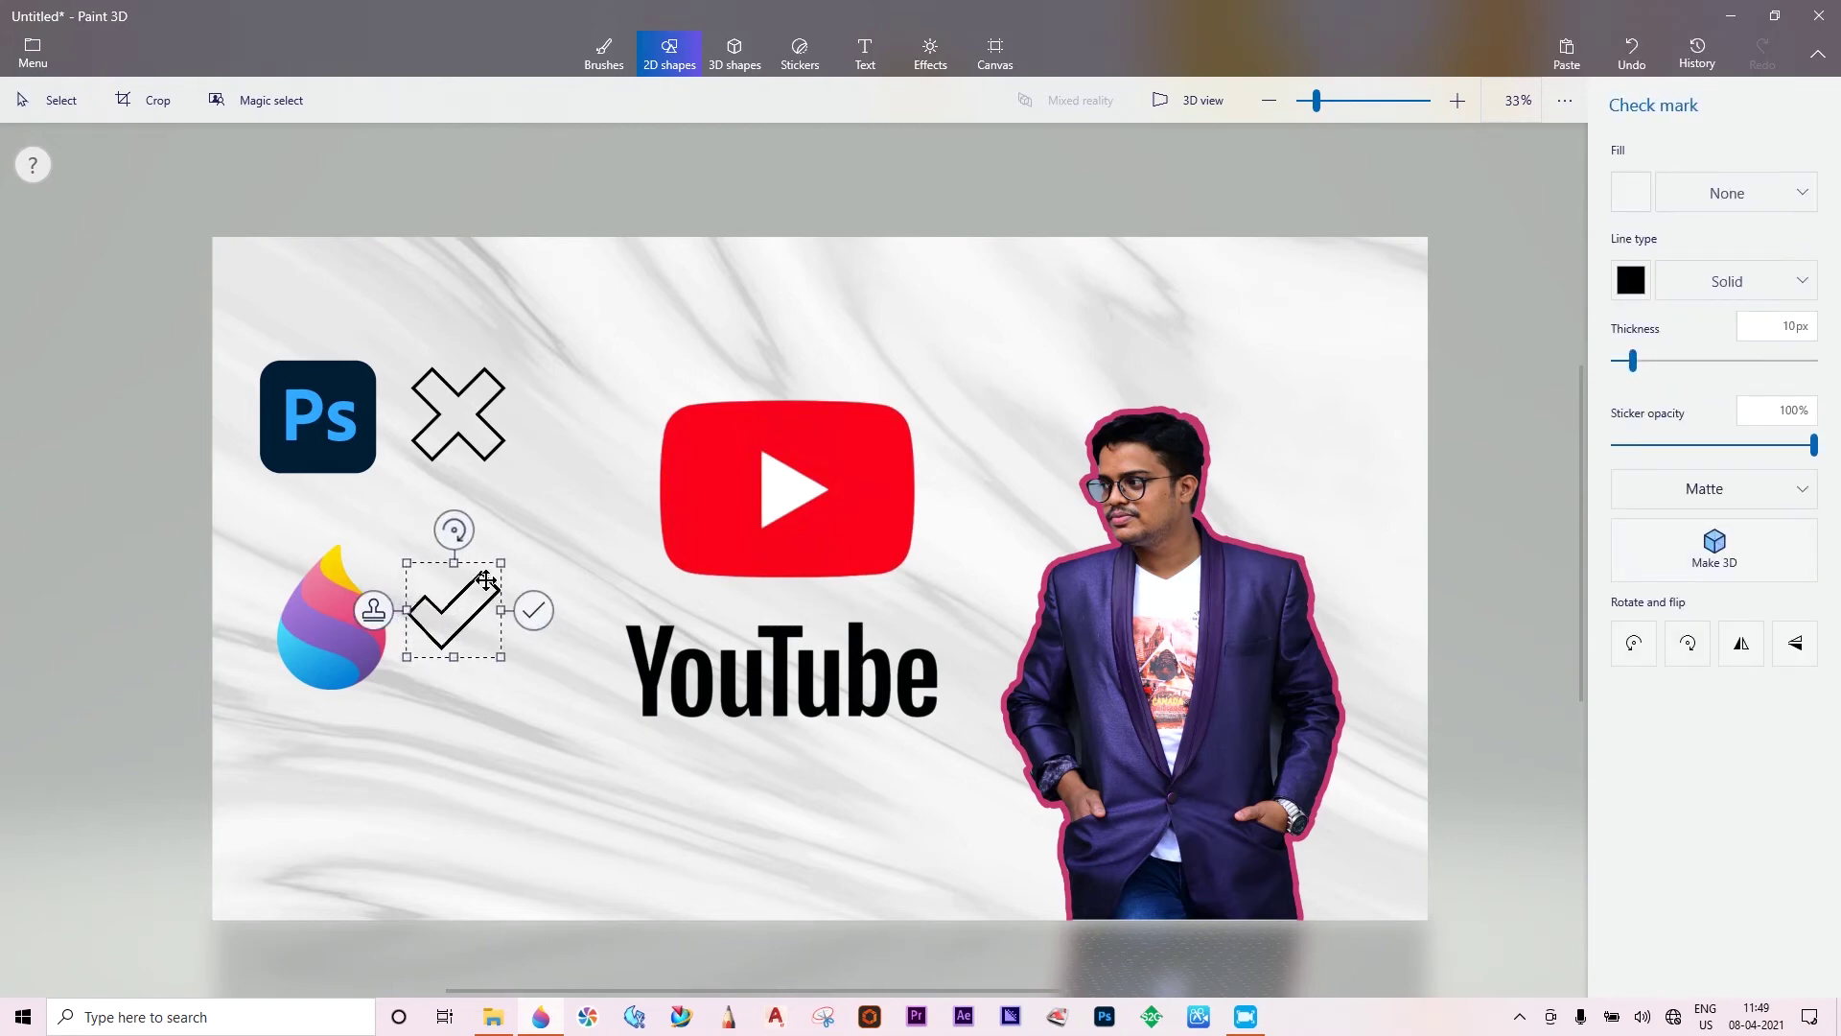
left_click_drag(466, 606, 464, 607)
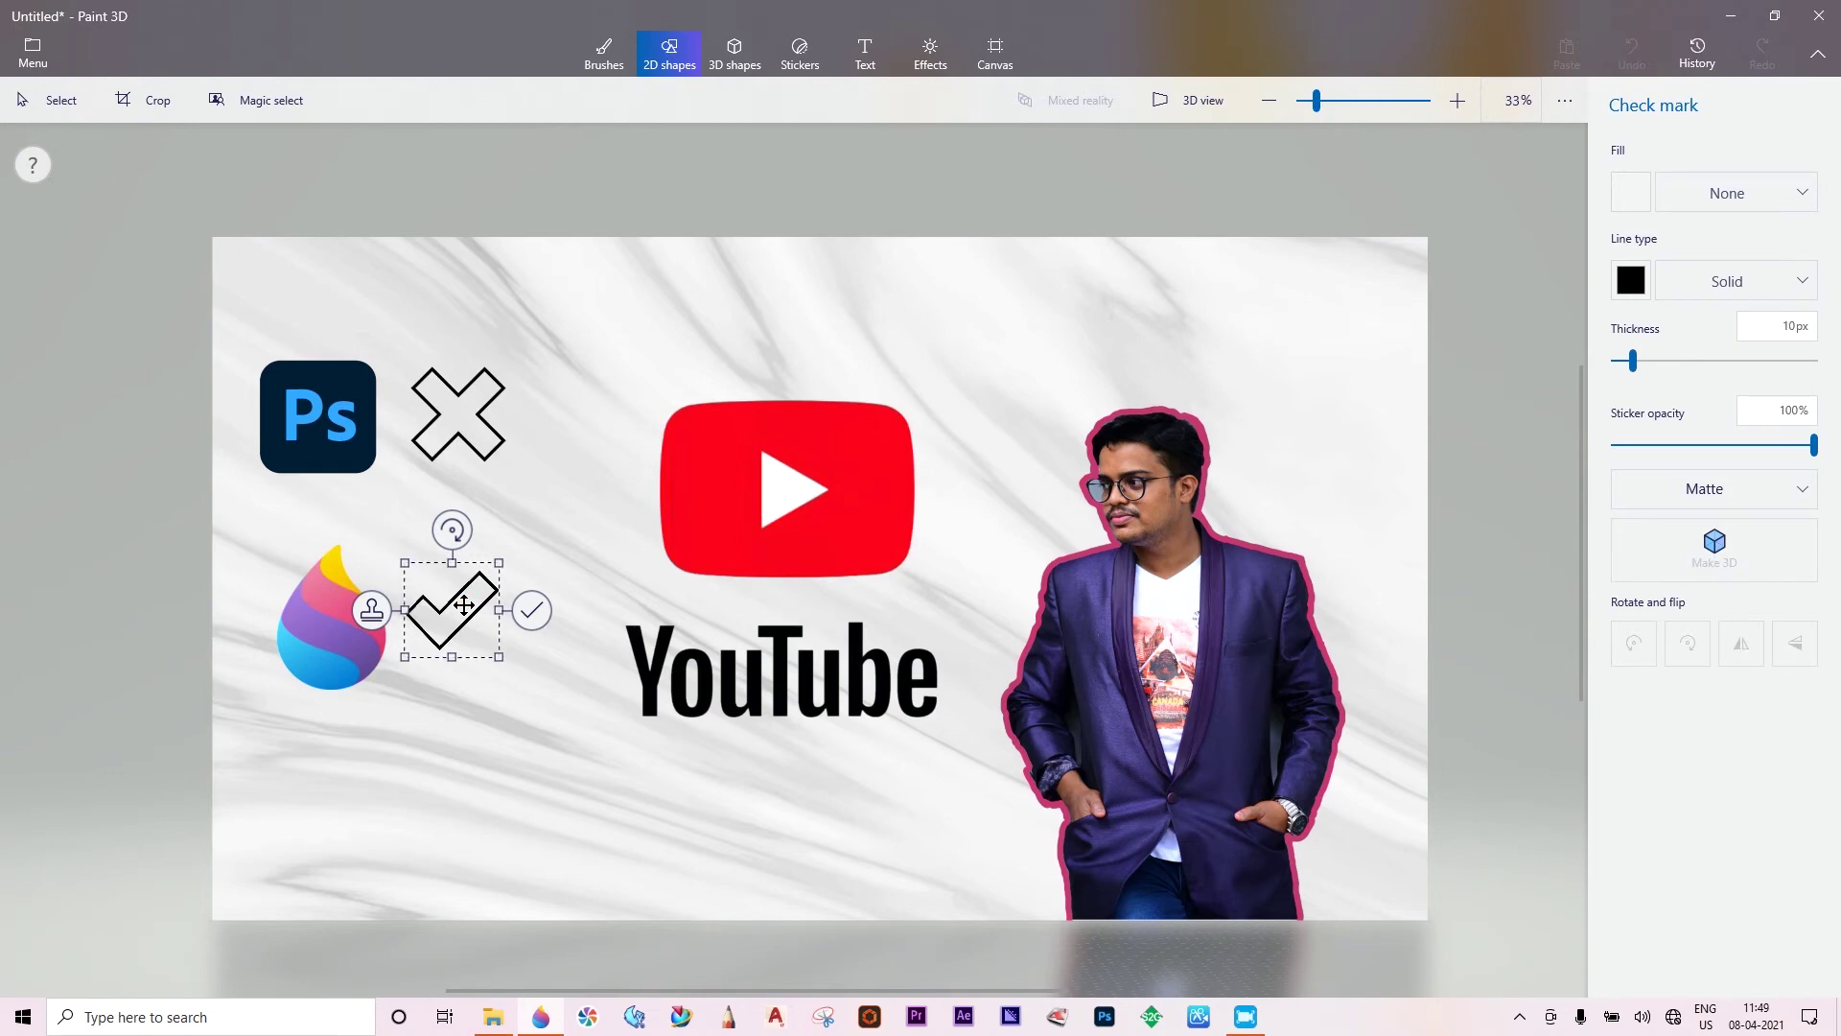
left_click(535, 611)
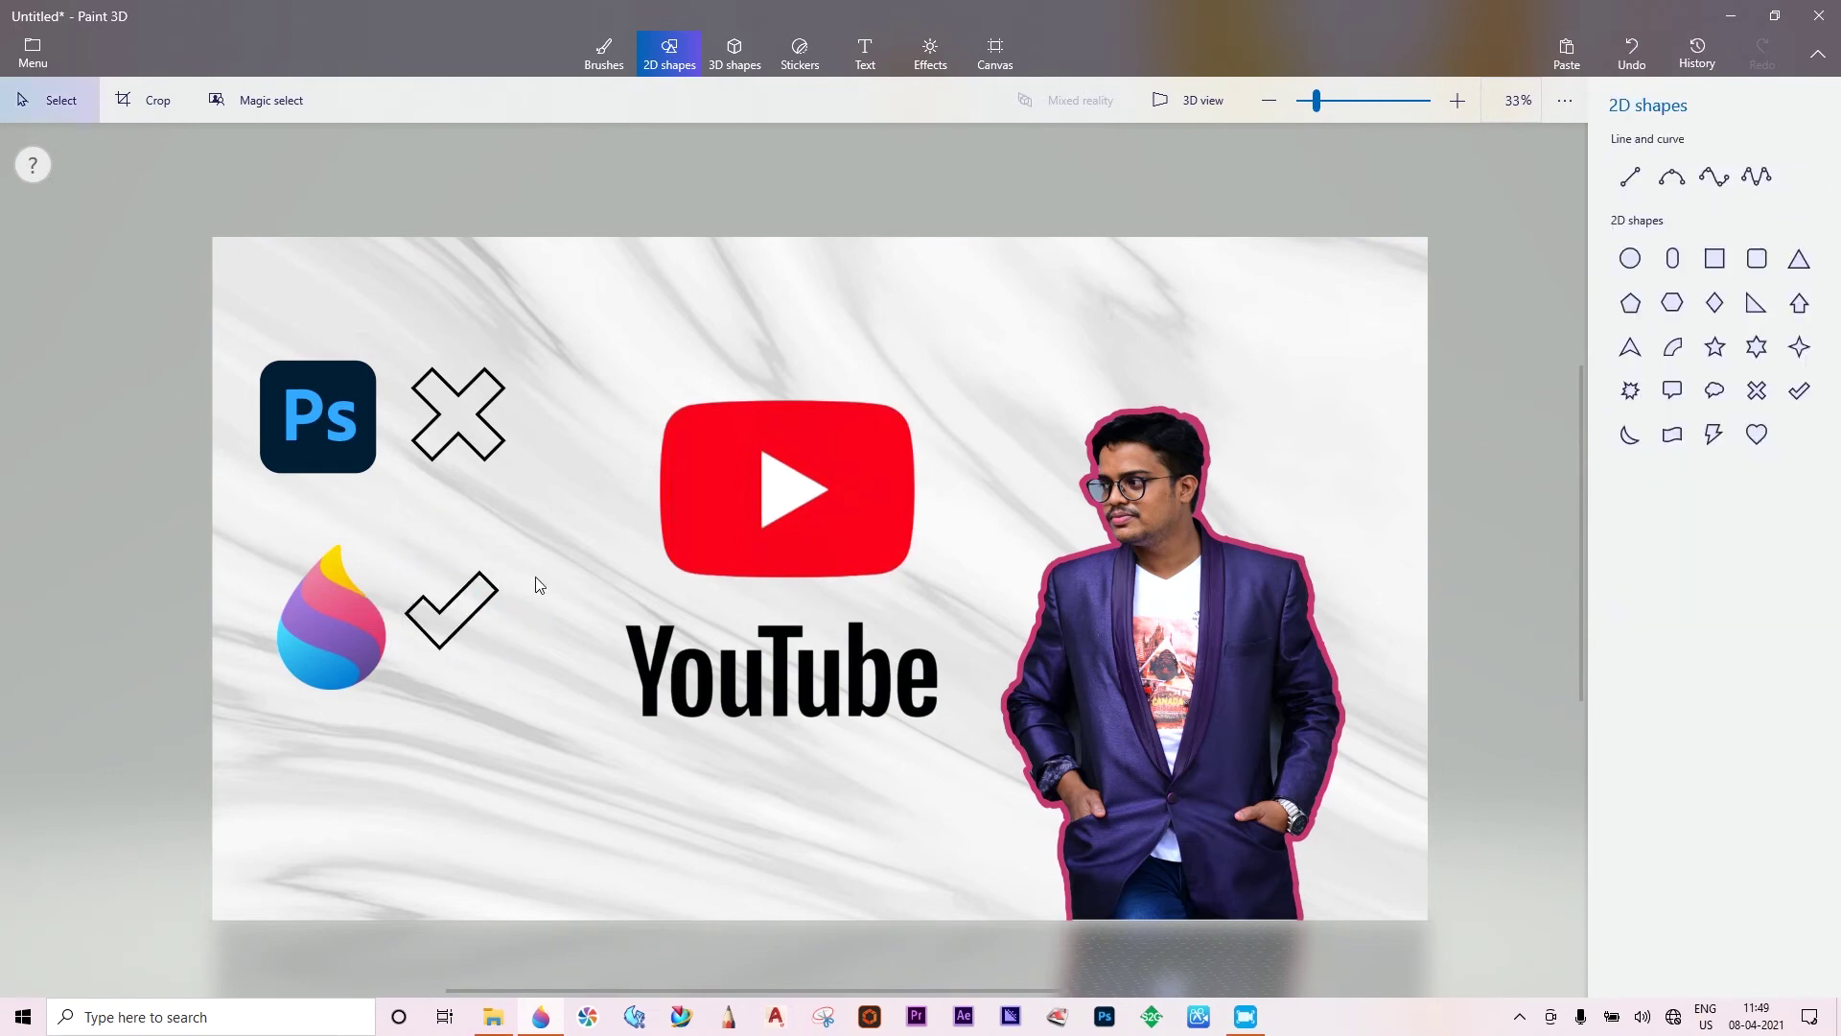
Use the Fill brush to paint the X mark's outline and interior red.
left_click(607, 58)
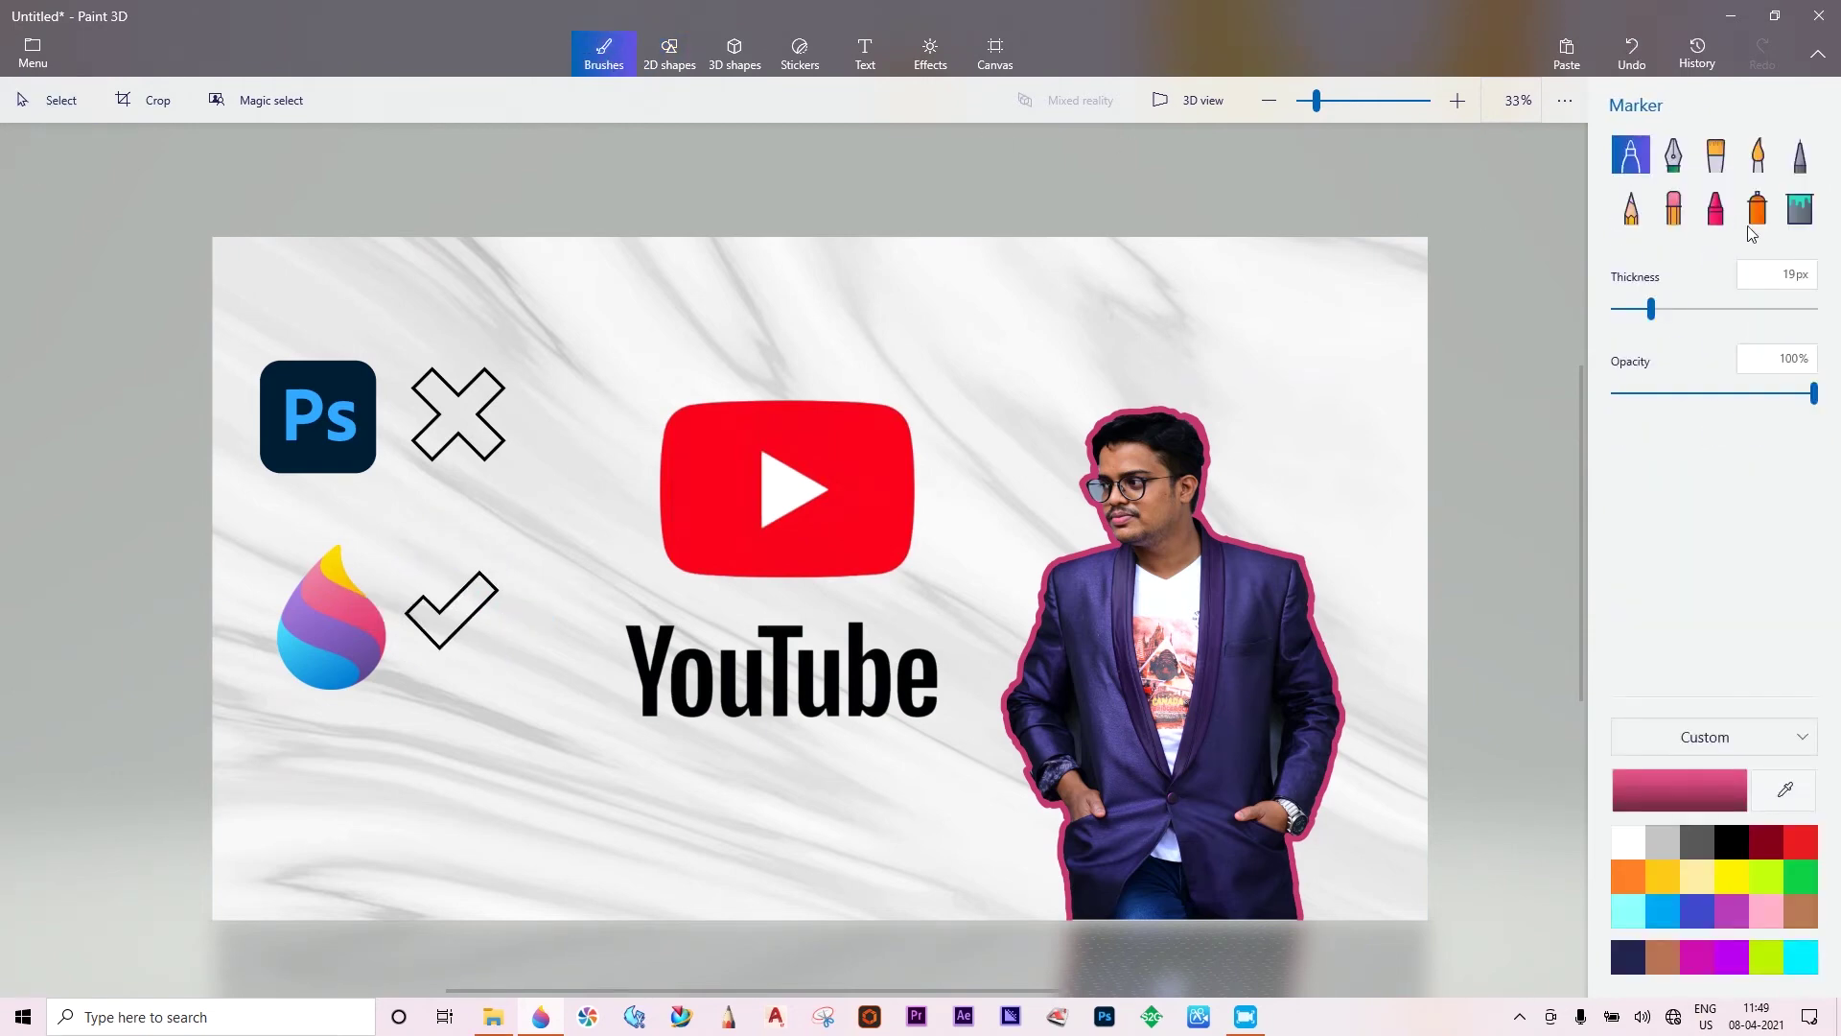
left_click(1800, 208)
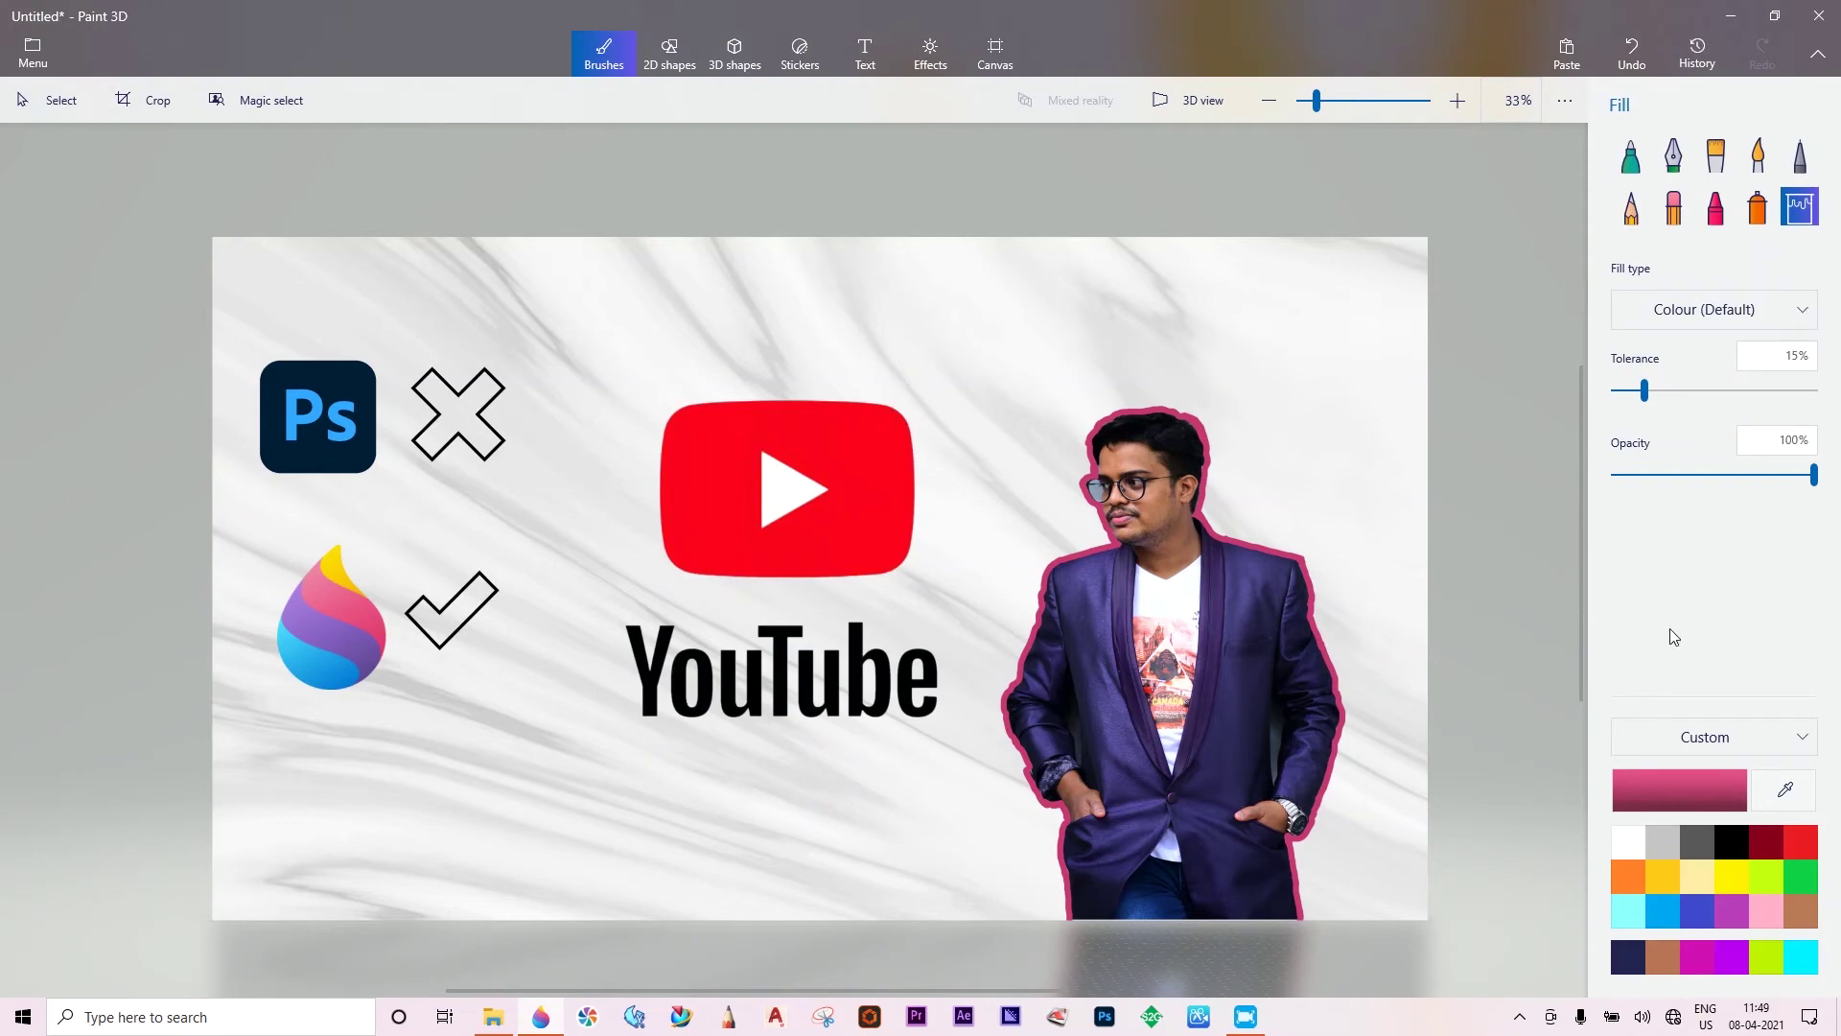
left_click(1806, 846)
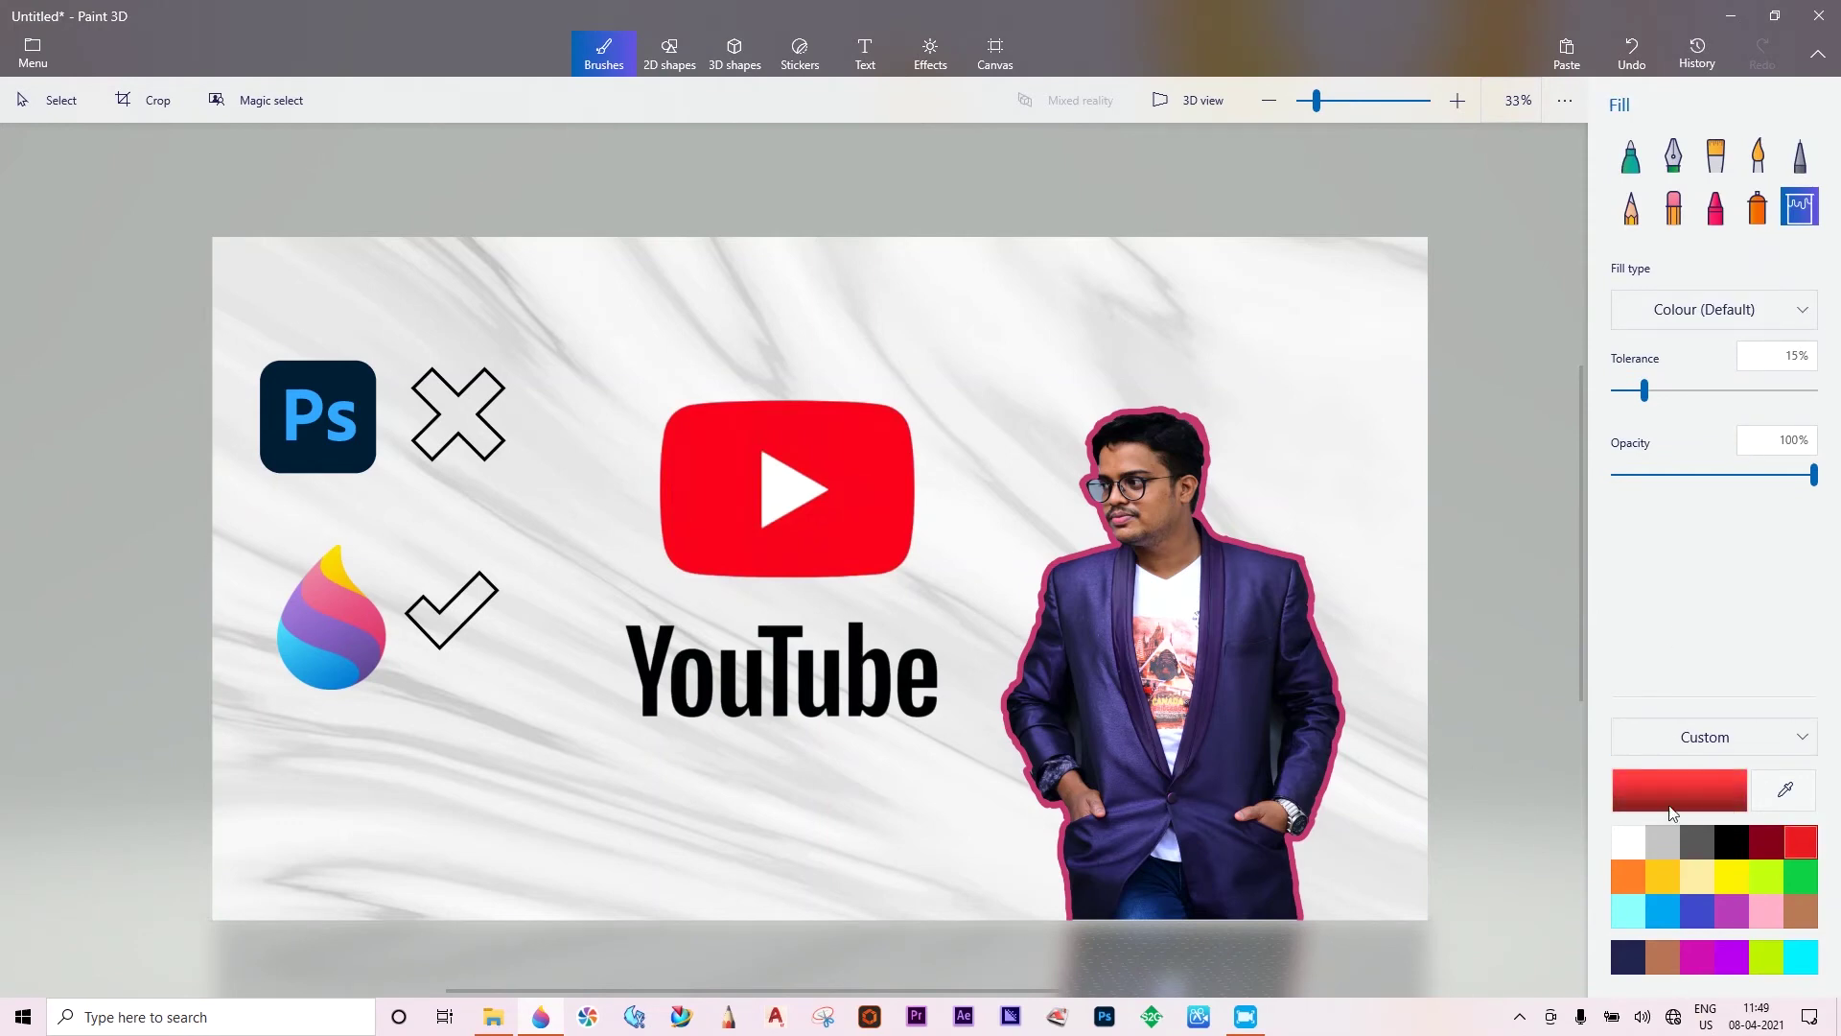
left_click(440, 414)
left_click(454, 413)
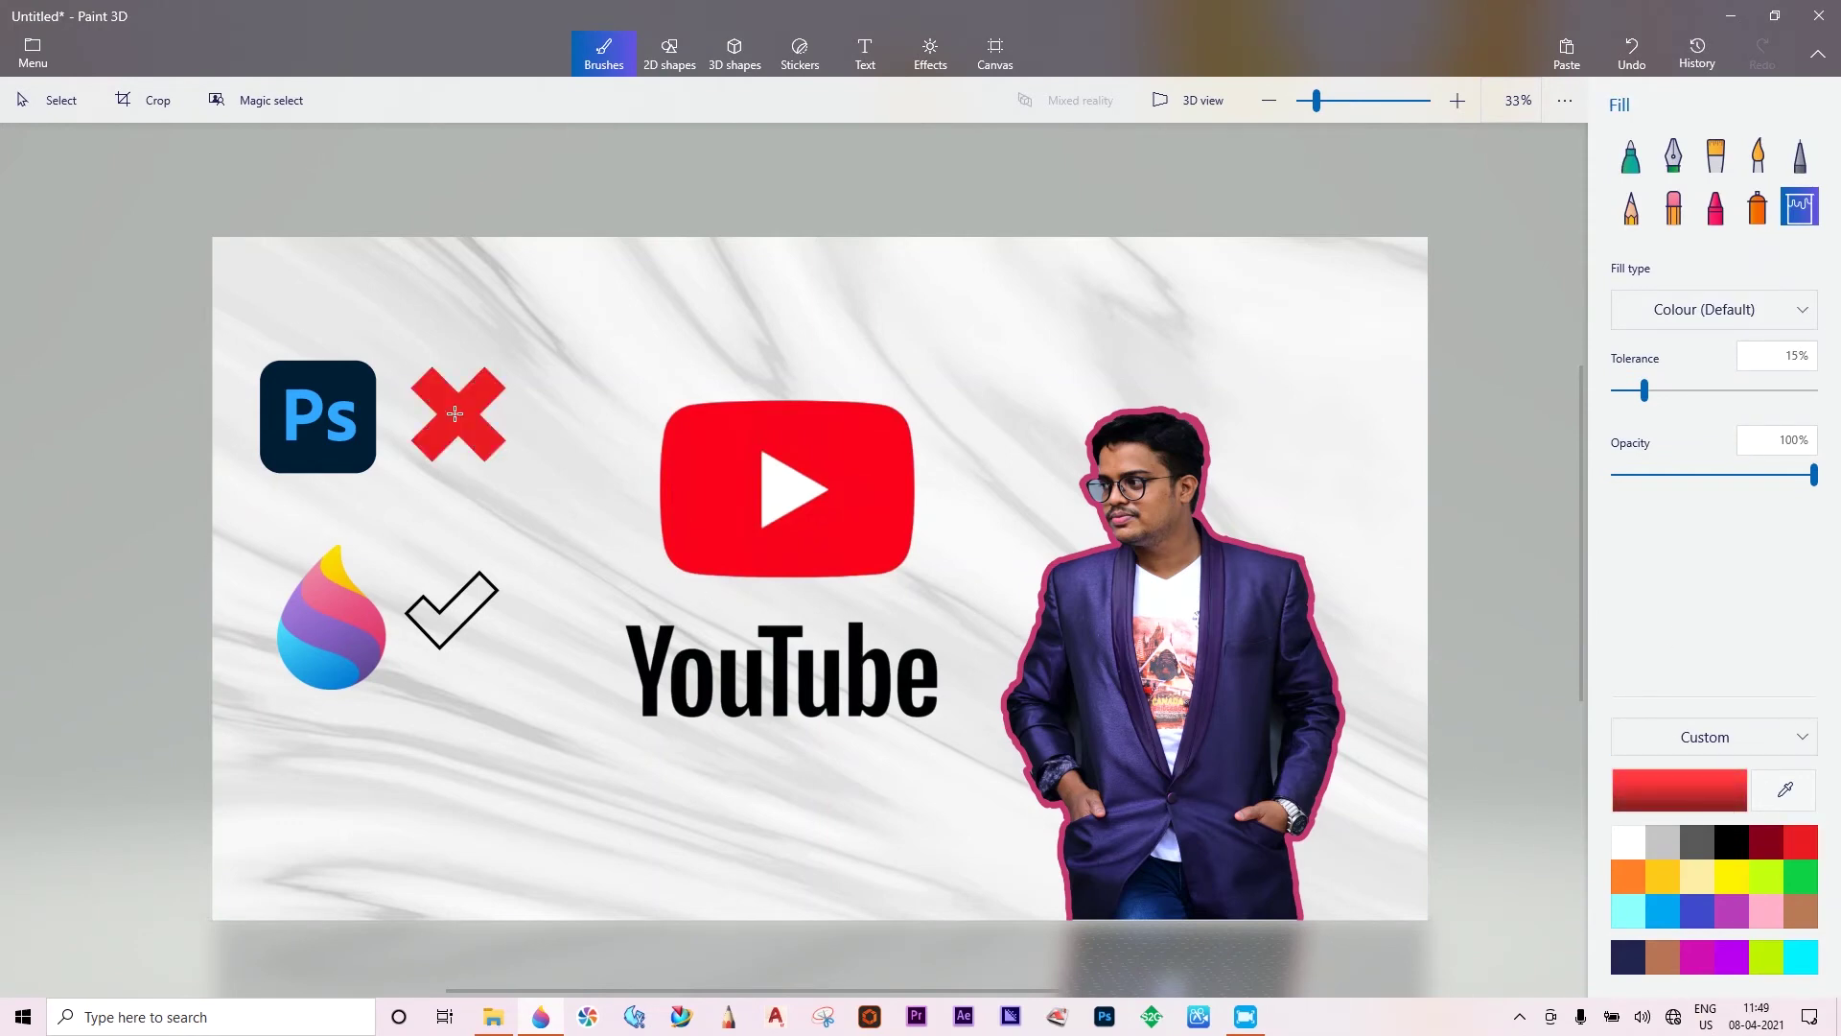
Fill the check mark's interior and outline with green.
left_click(1800, 873)
left_click(450, 622)
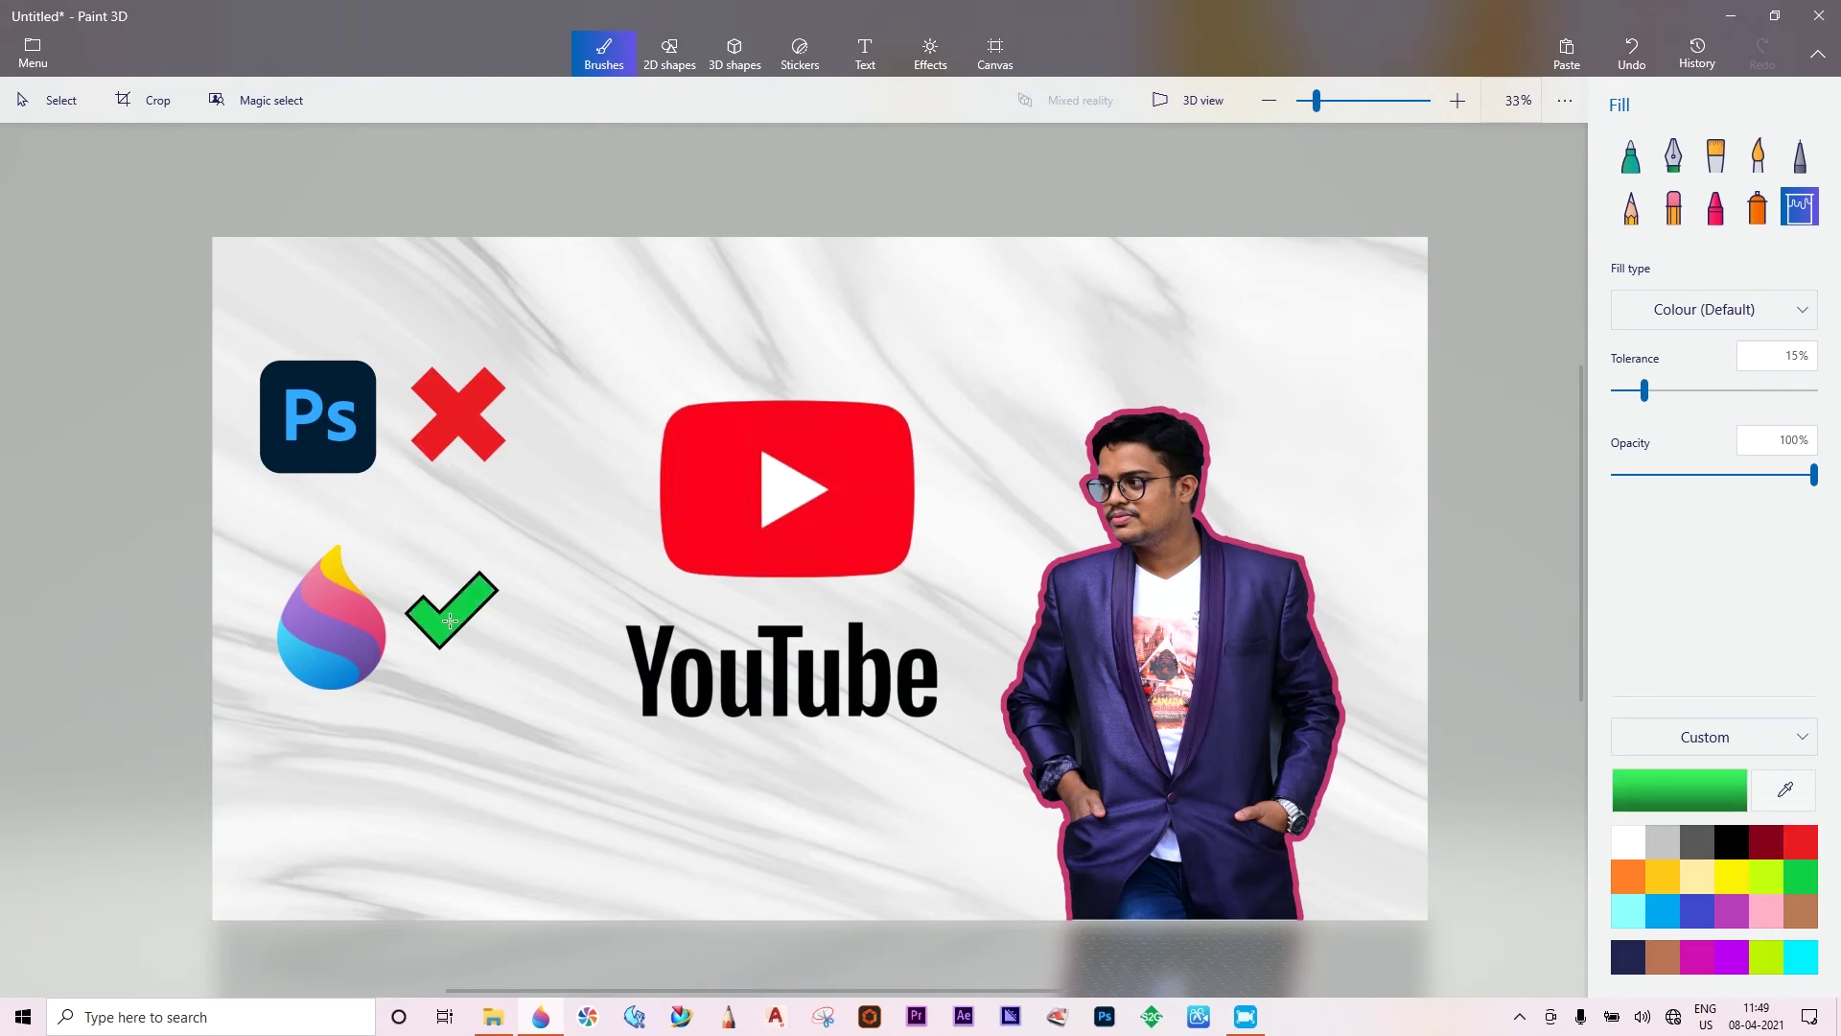
scroll(442, 619, "up", 2)
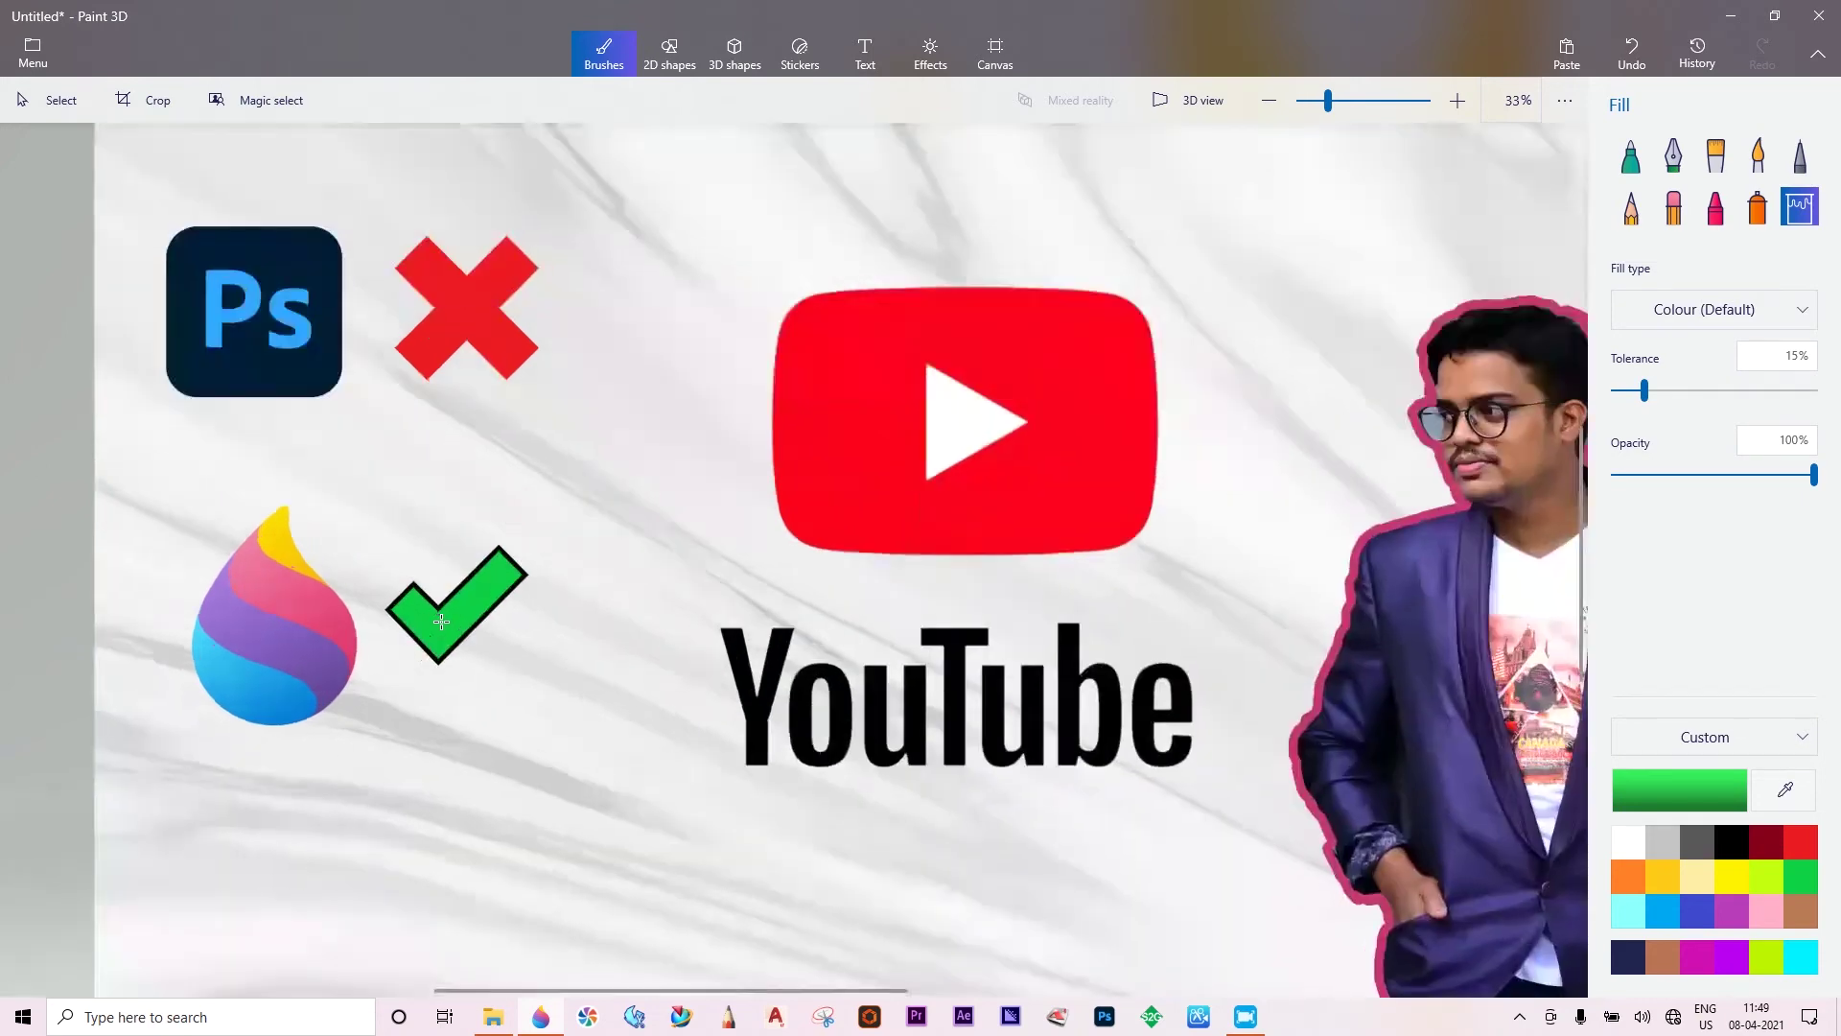
scroll(440, 606, "up", 2)
scroll(438, 593, "up", 1)
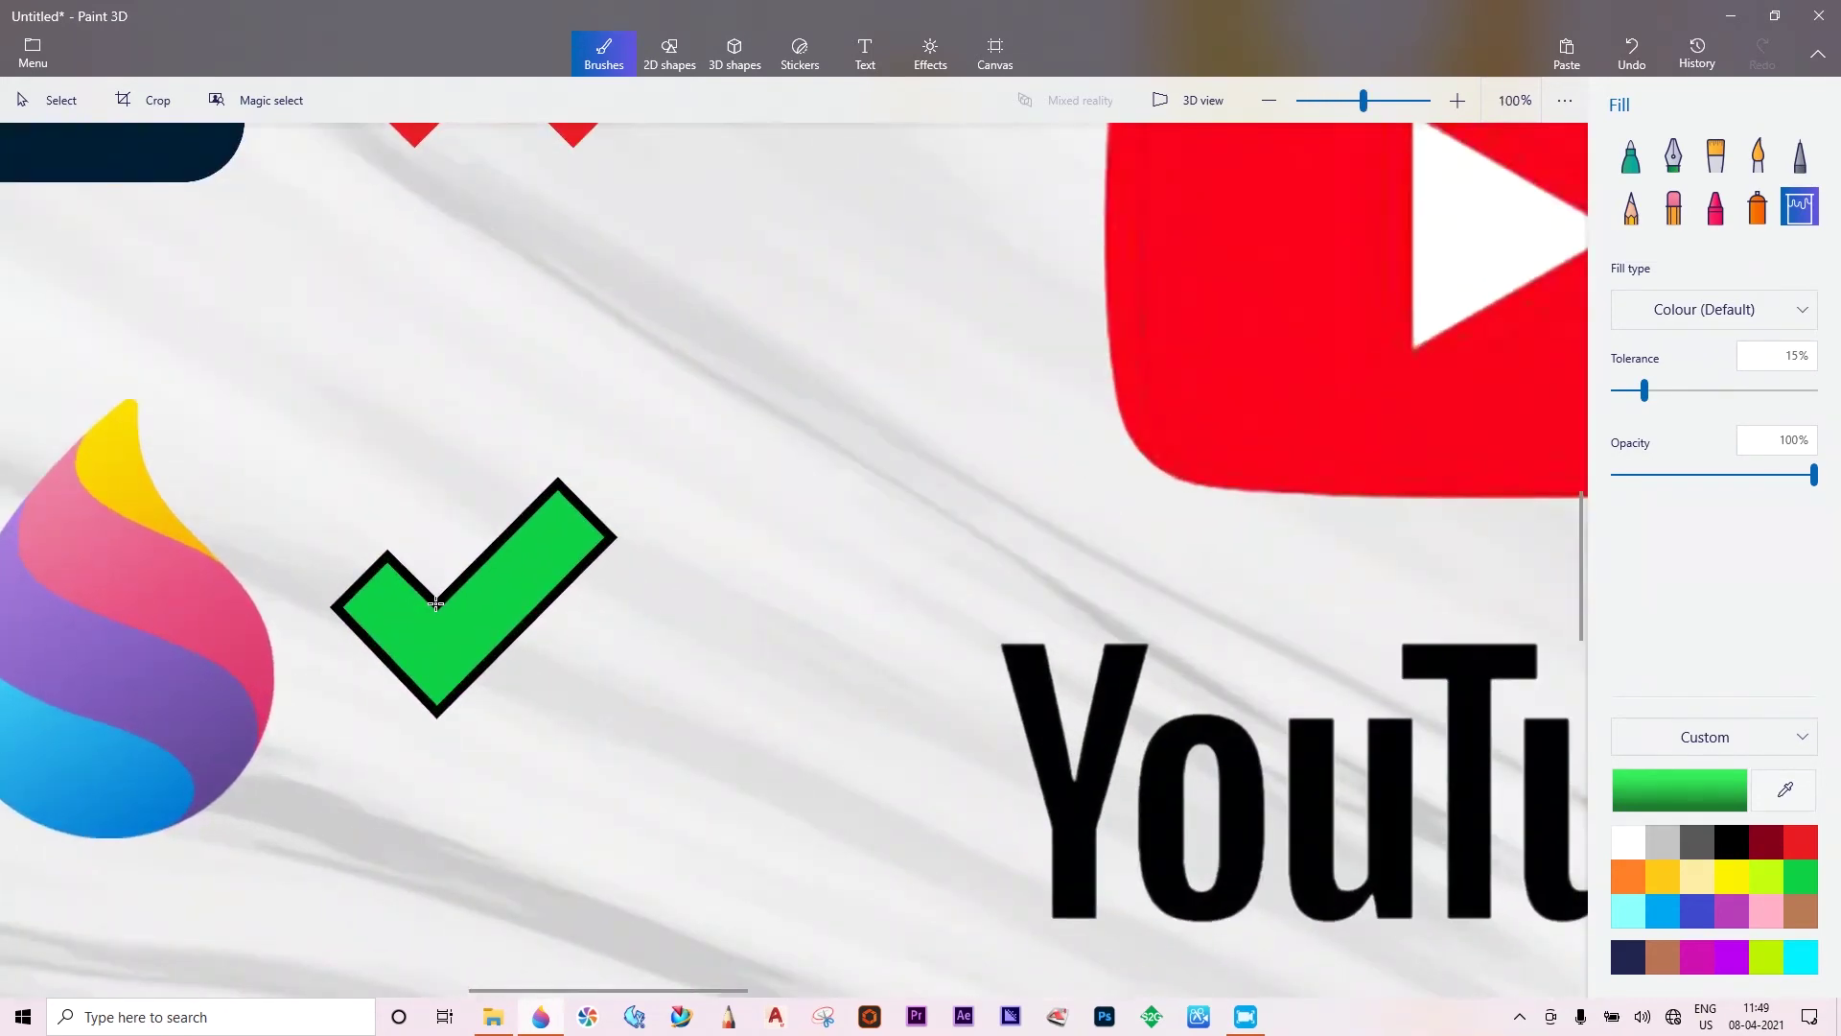
left_click(435, 603)
scroll(477, 573, "down", 2)
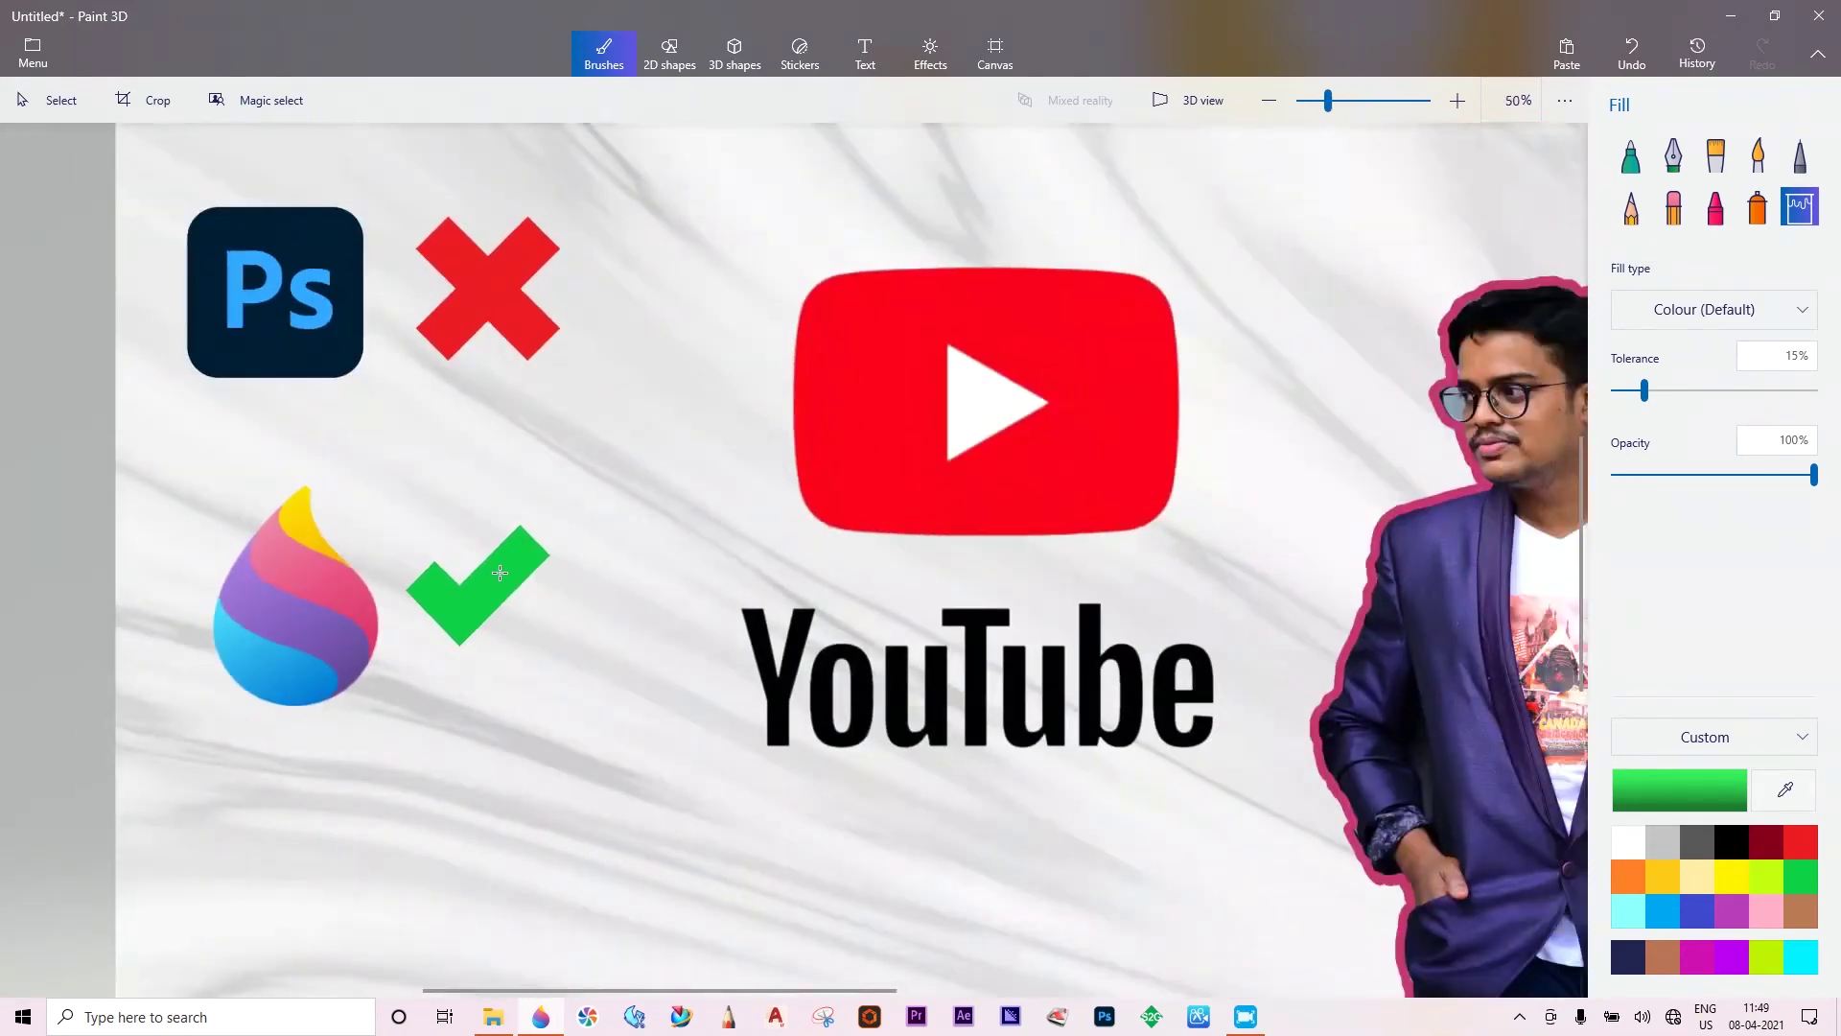
scroll(500, 572, "down", 2)
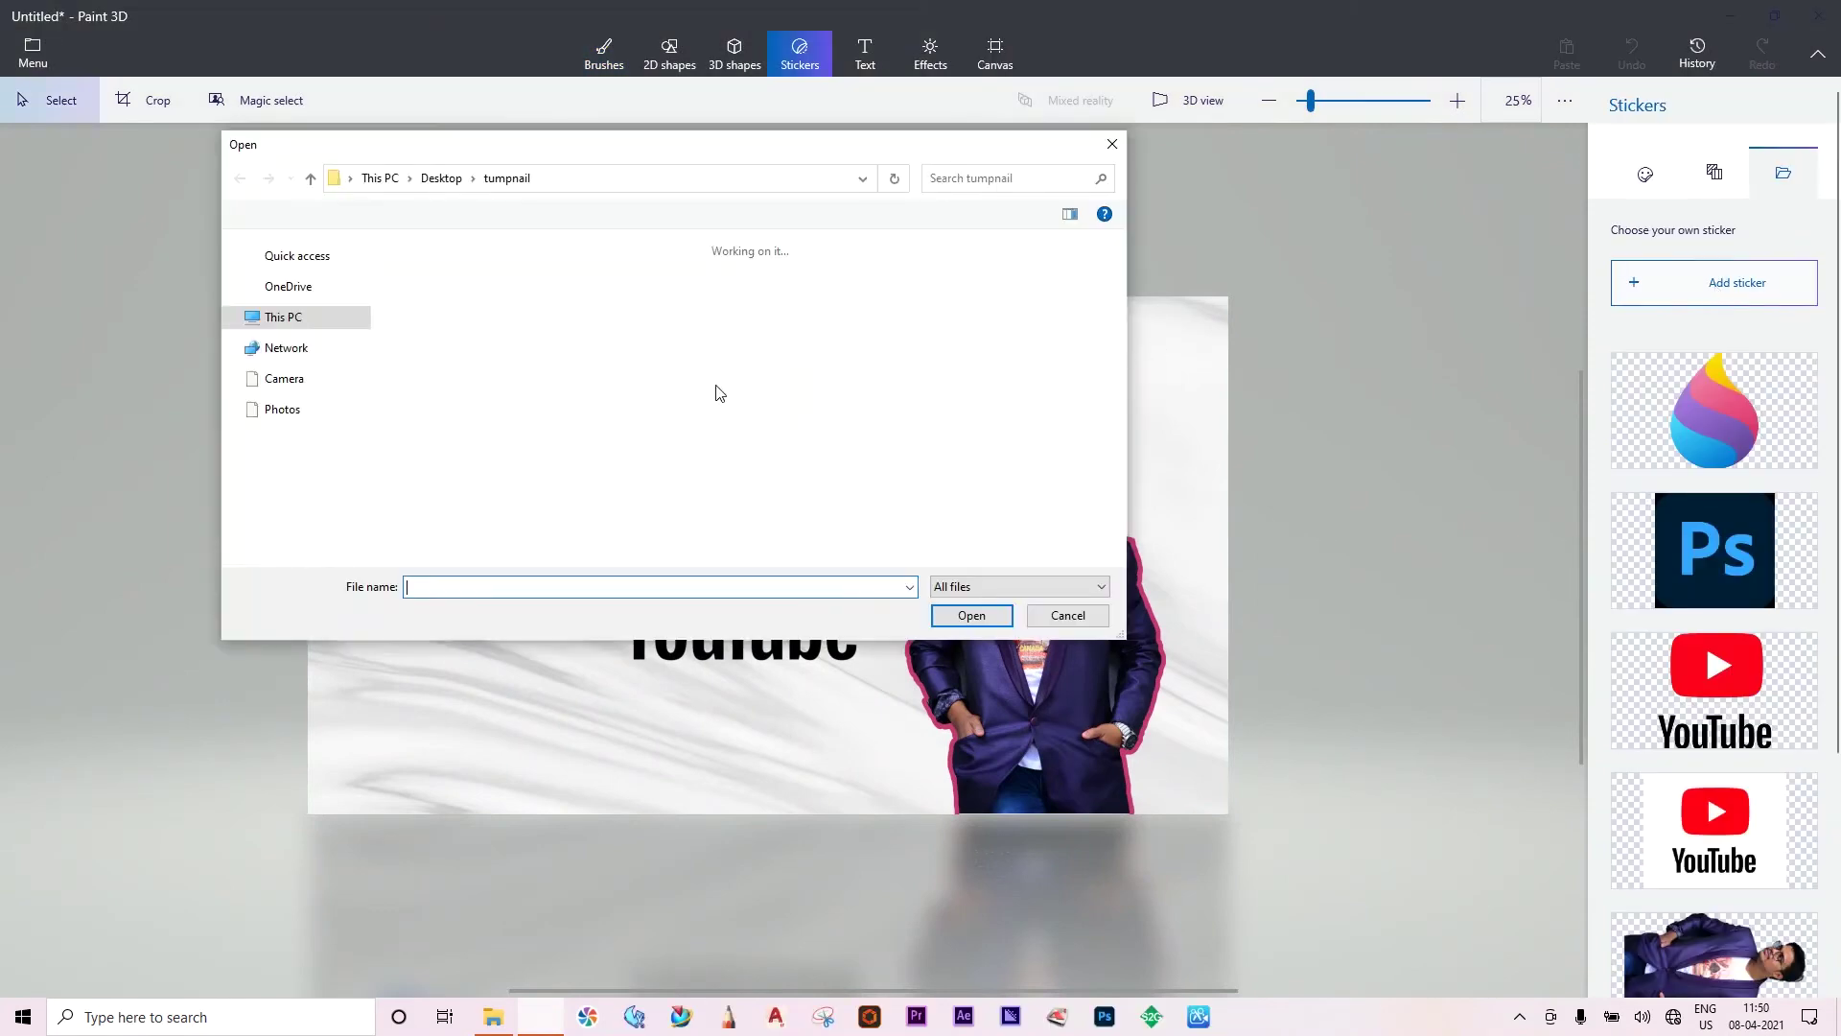
Insert arrow image 21306888 as a sticker and drag it into place.
left_click(557, 326)
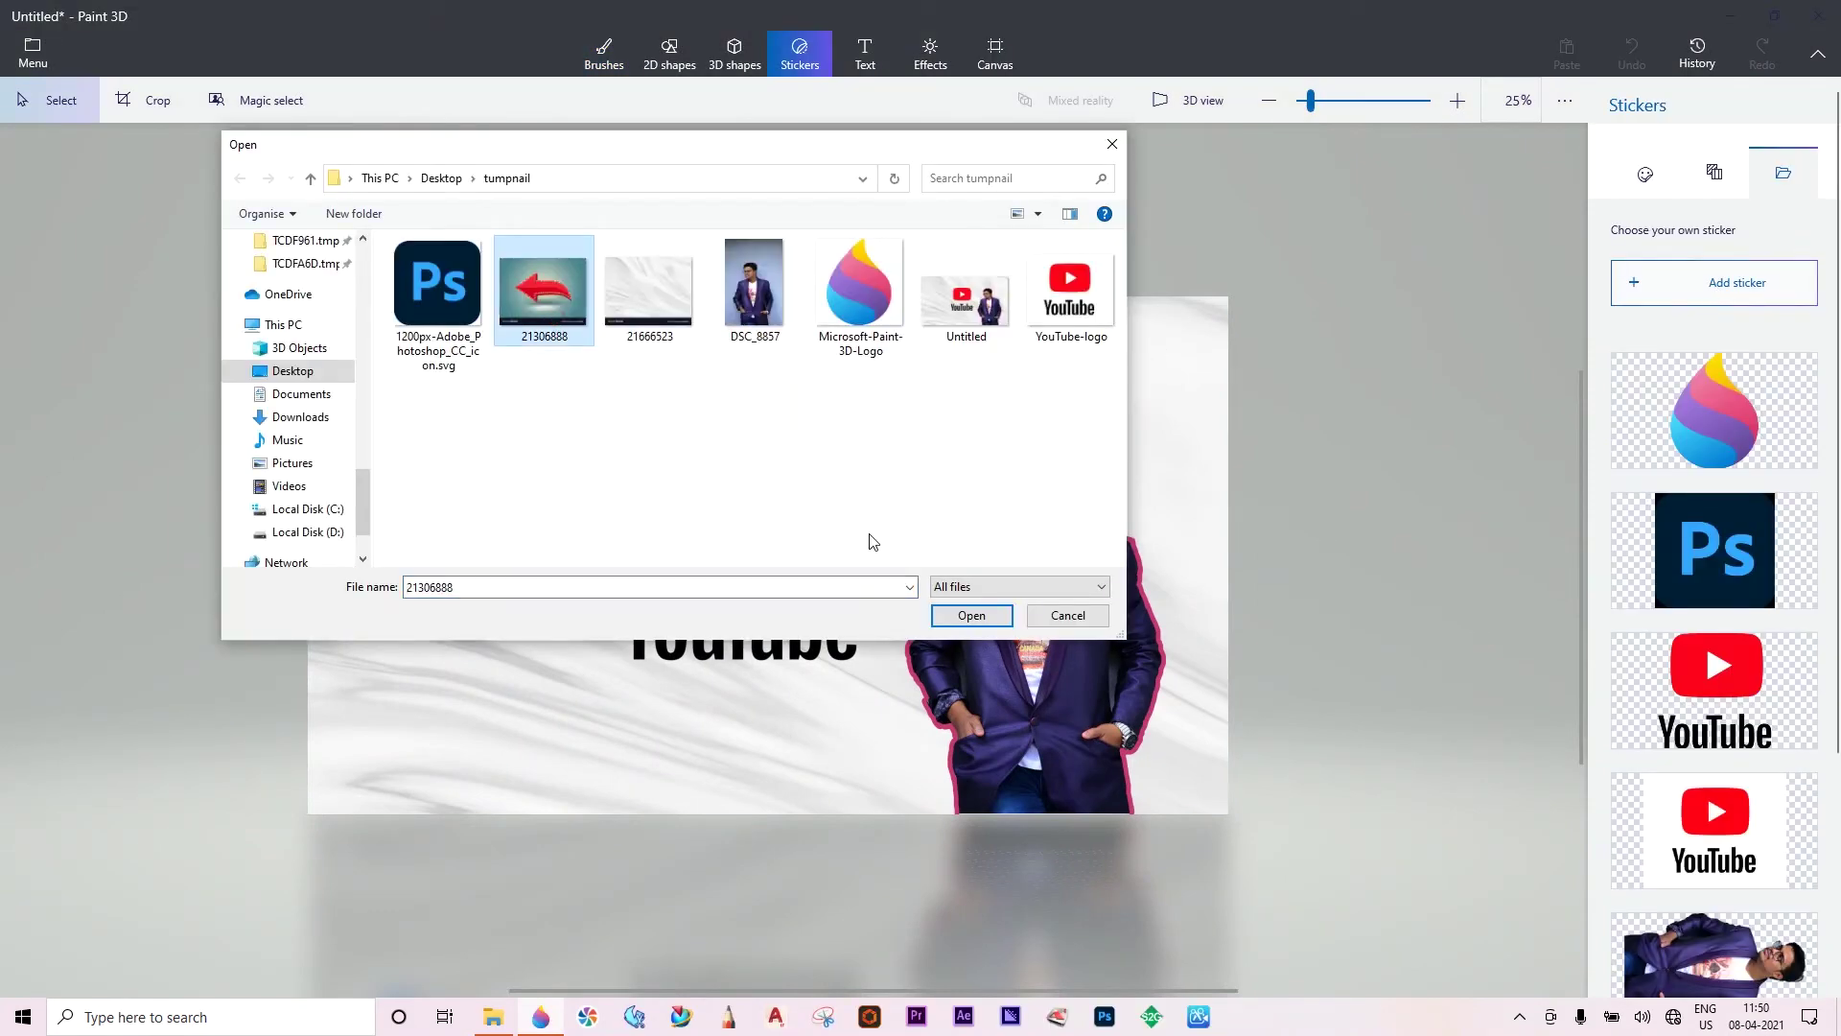
left_click(971, 616)
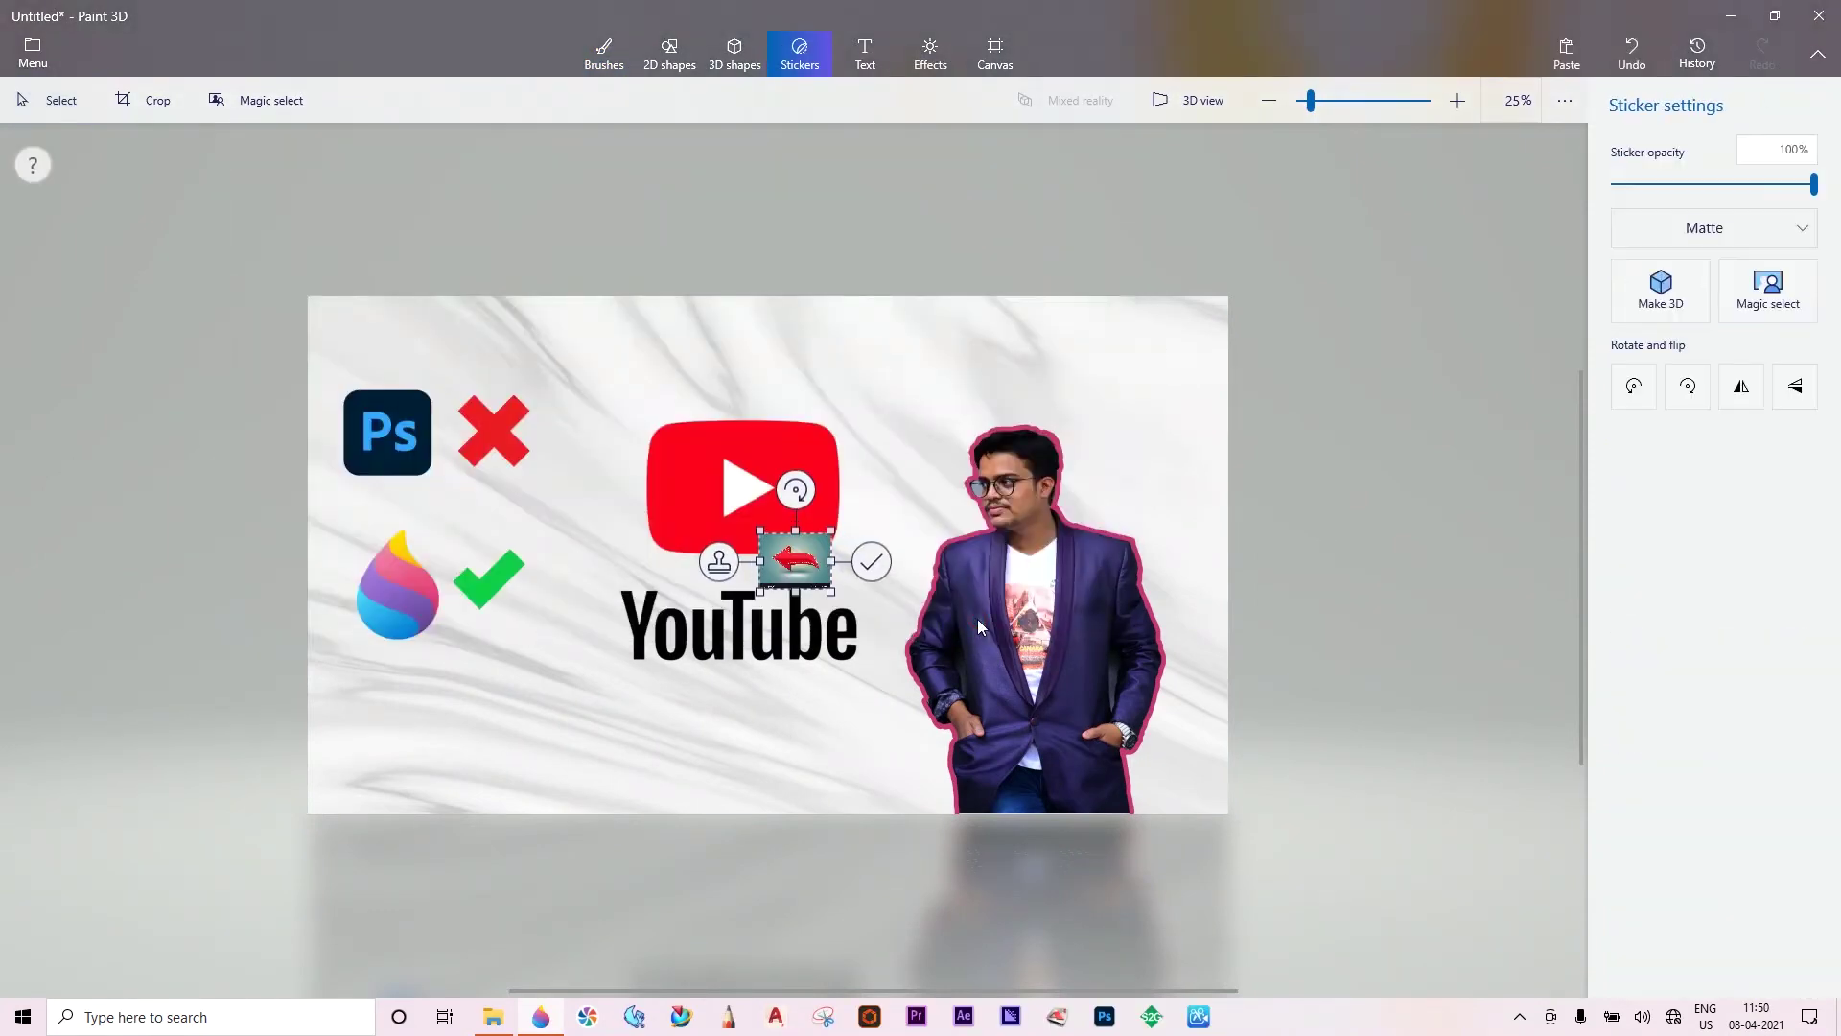
mouse_move(802, 576)
left_mouse_down()
mouse_move(618, 701)
mouse_move(954, 519)
left_mouse_up()
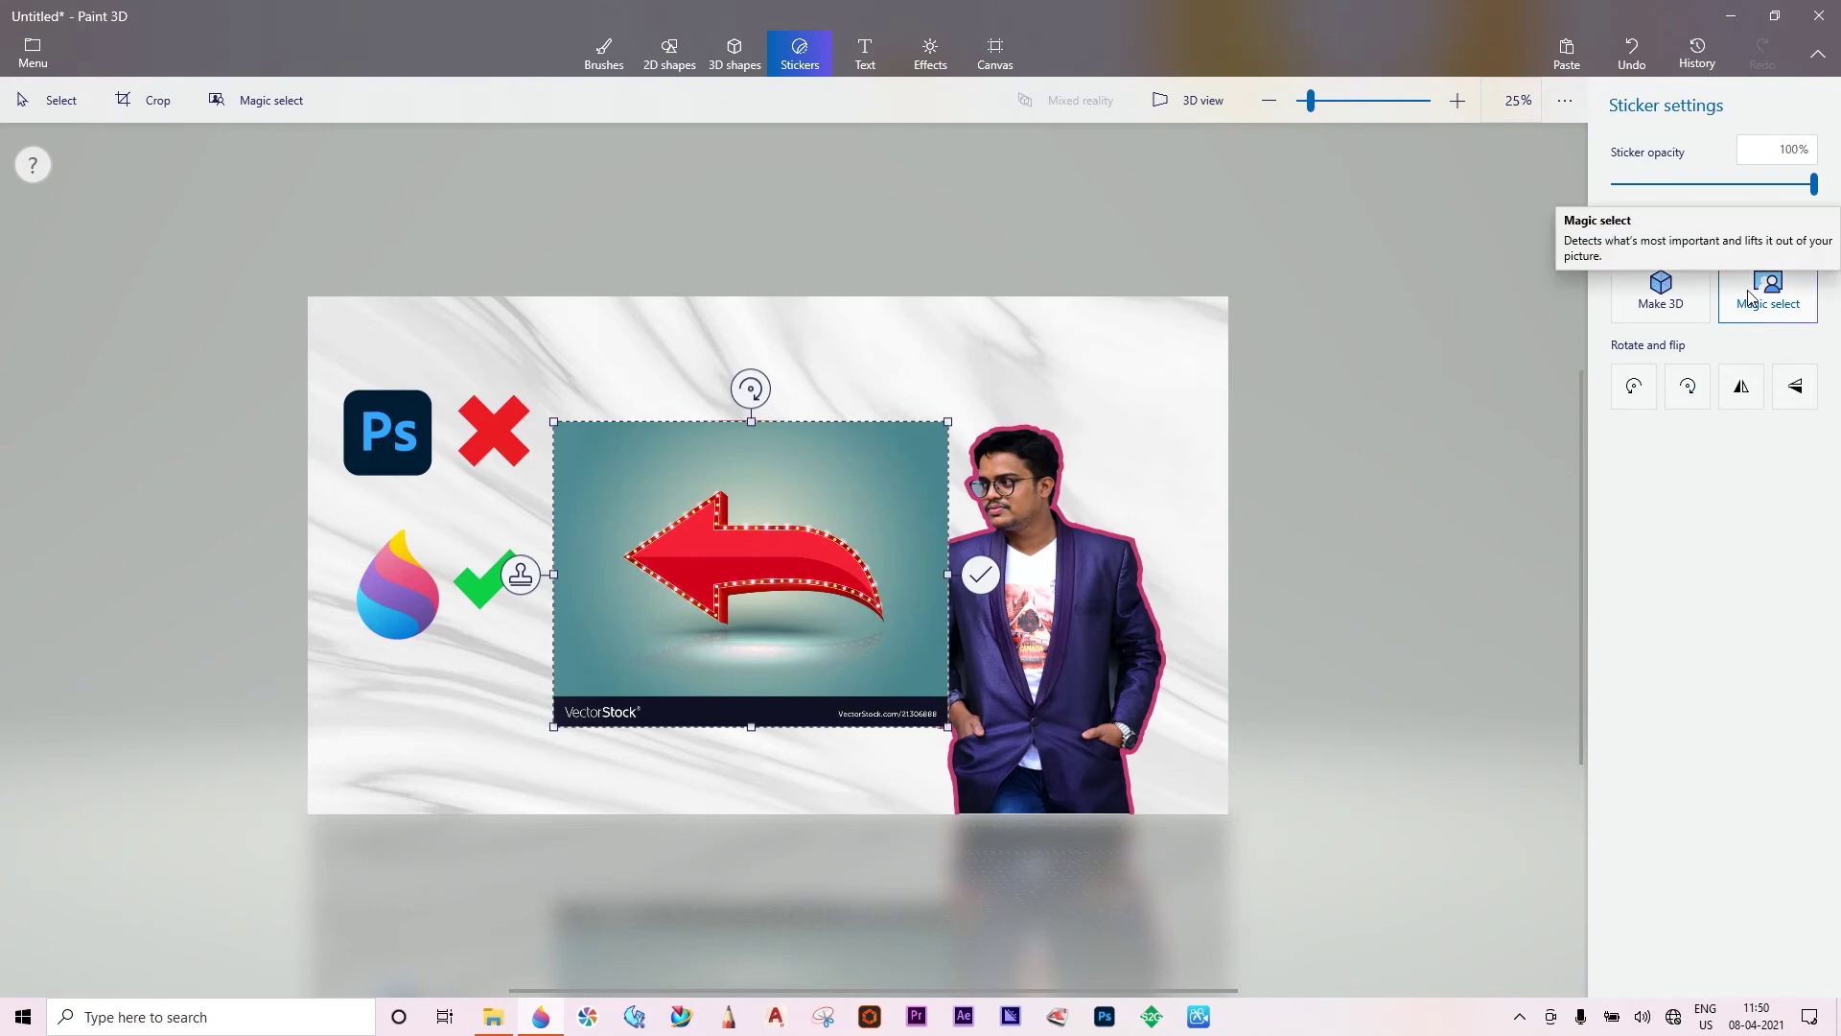
left_click(1750, 297)
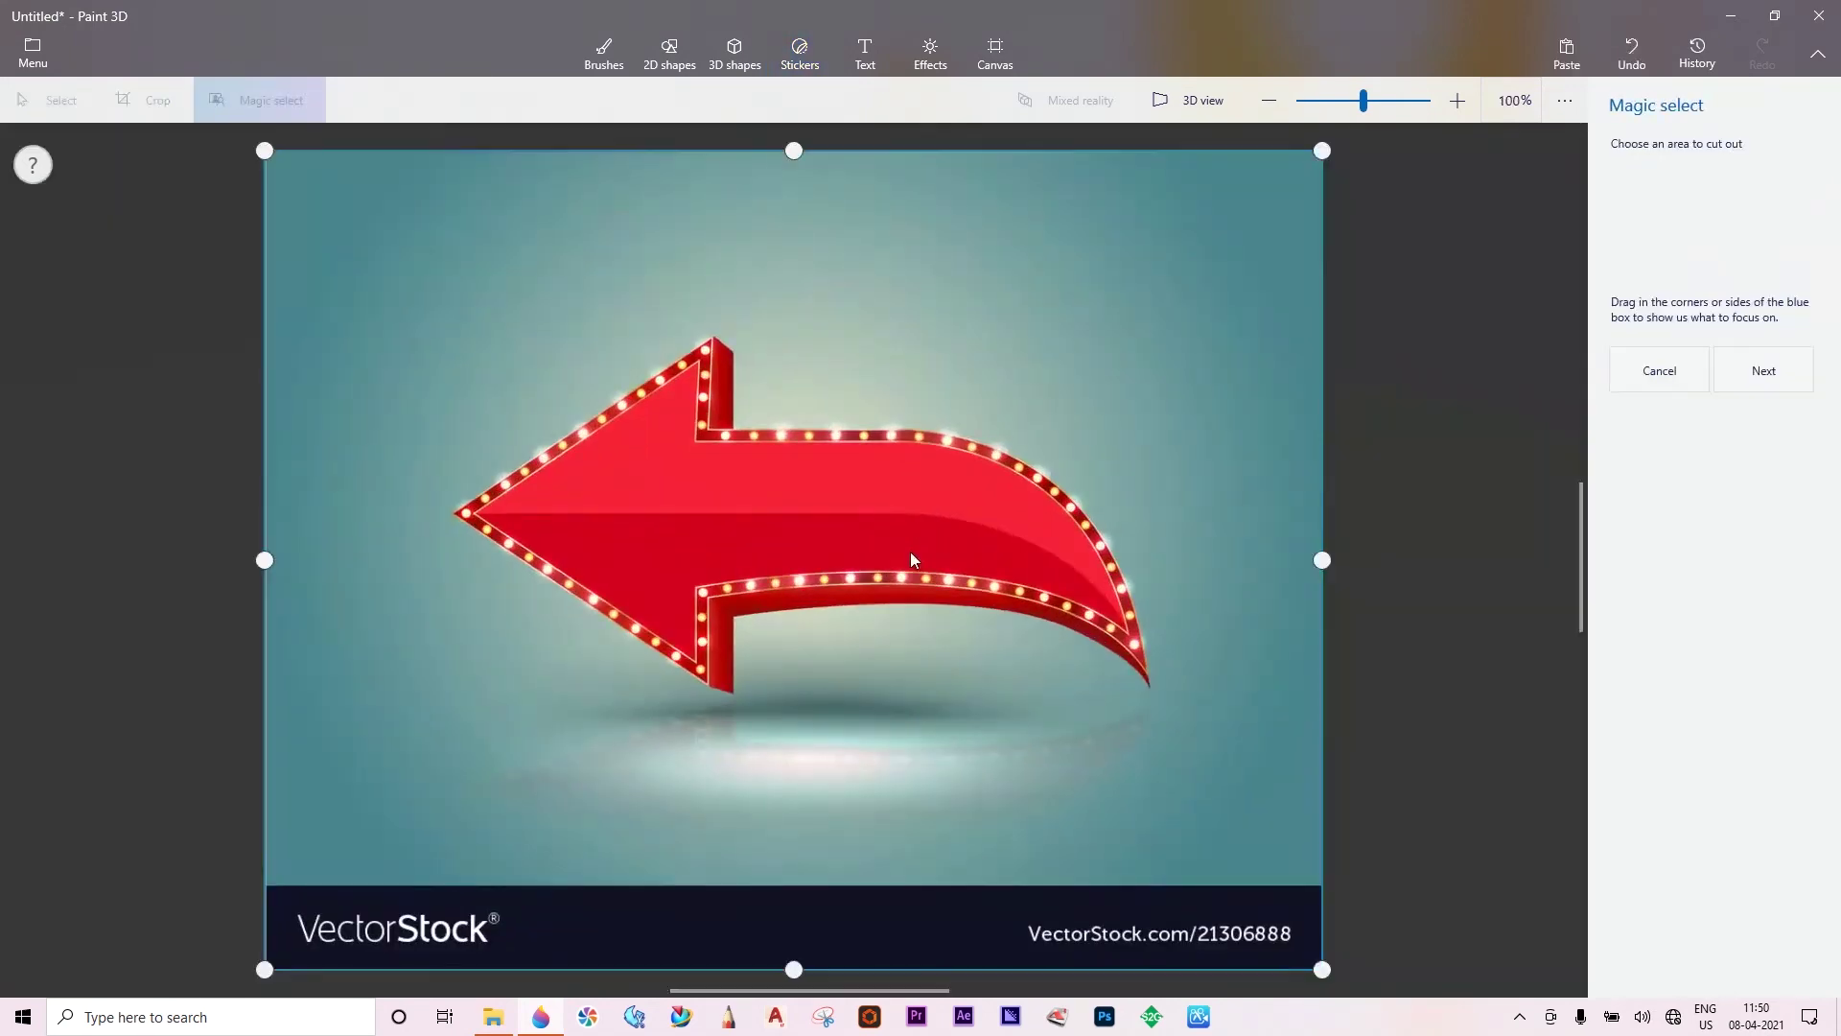
Tighten the Magic select box around the arrow, excluding the watermark banner, and accept the cutout.
left_click_drag(792, 965, 845, 694)
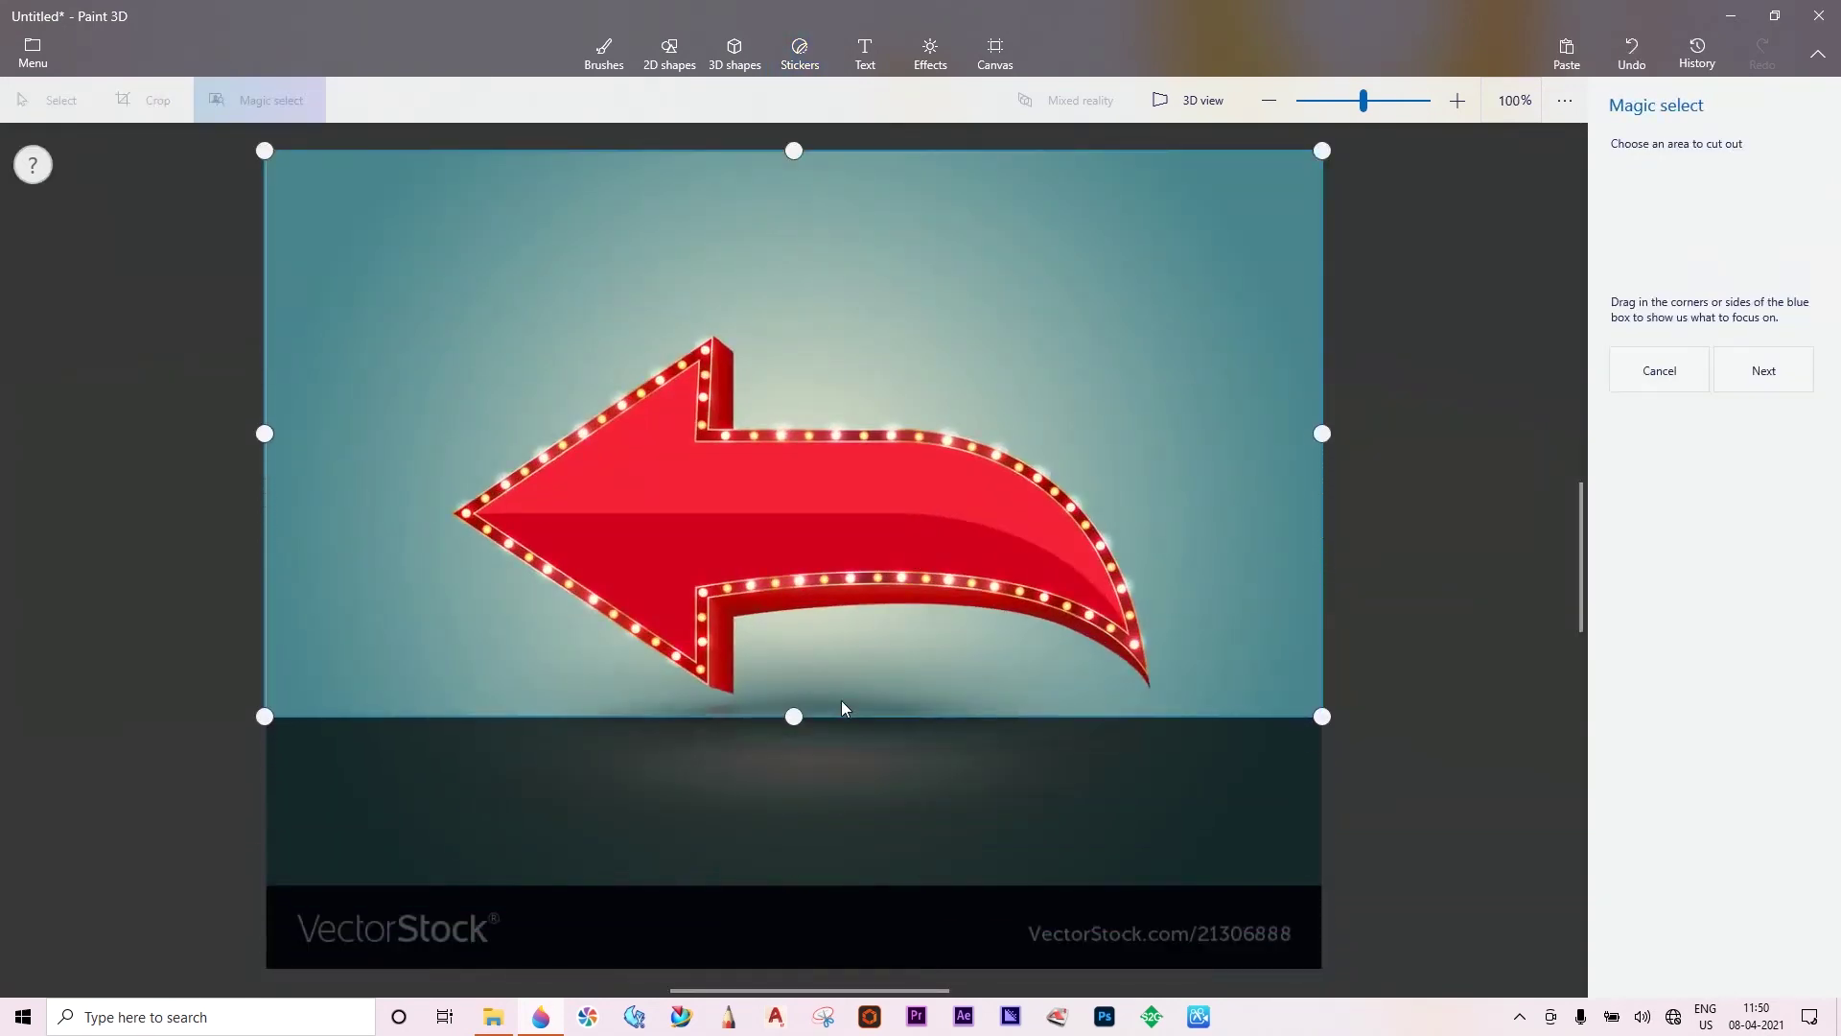
left_click_drag(798, 151, 794, 320)
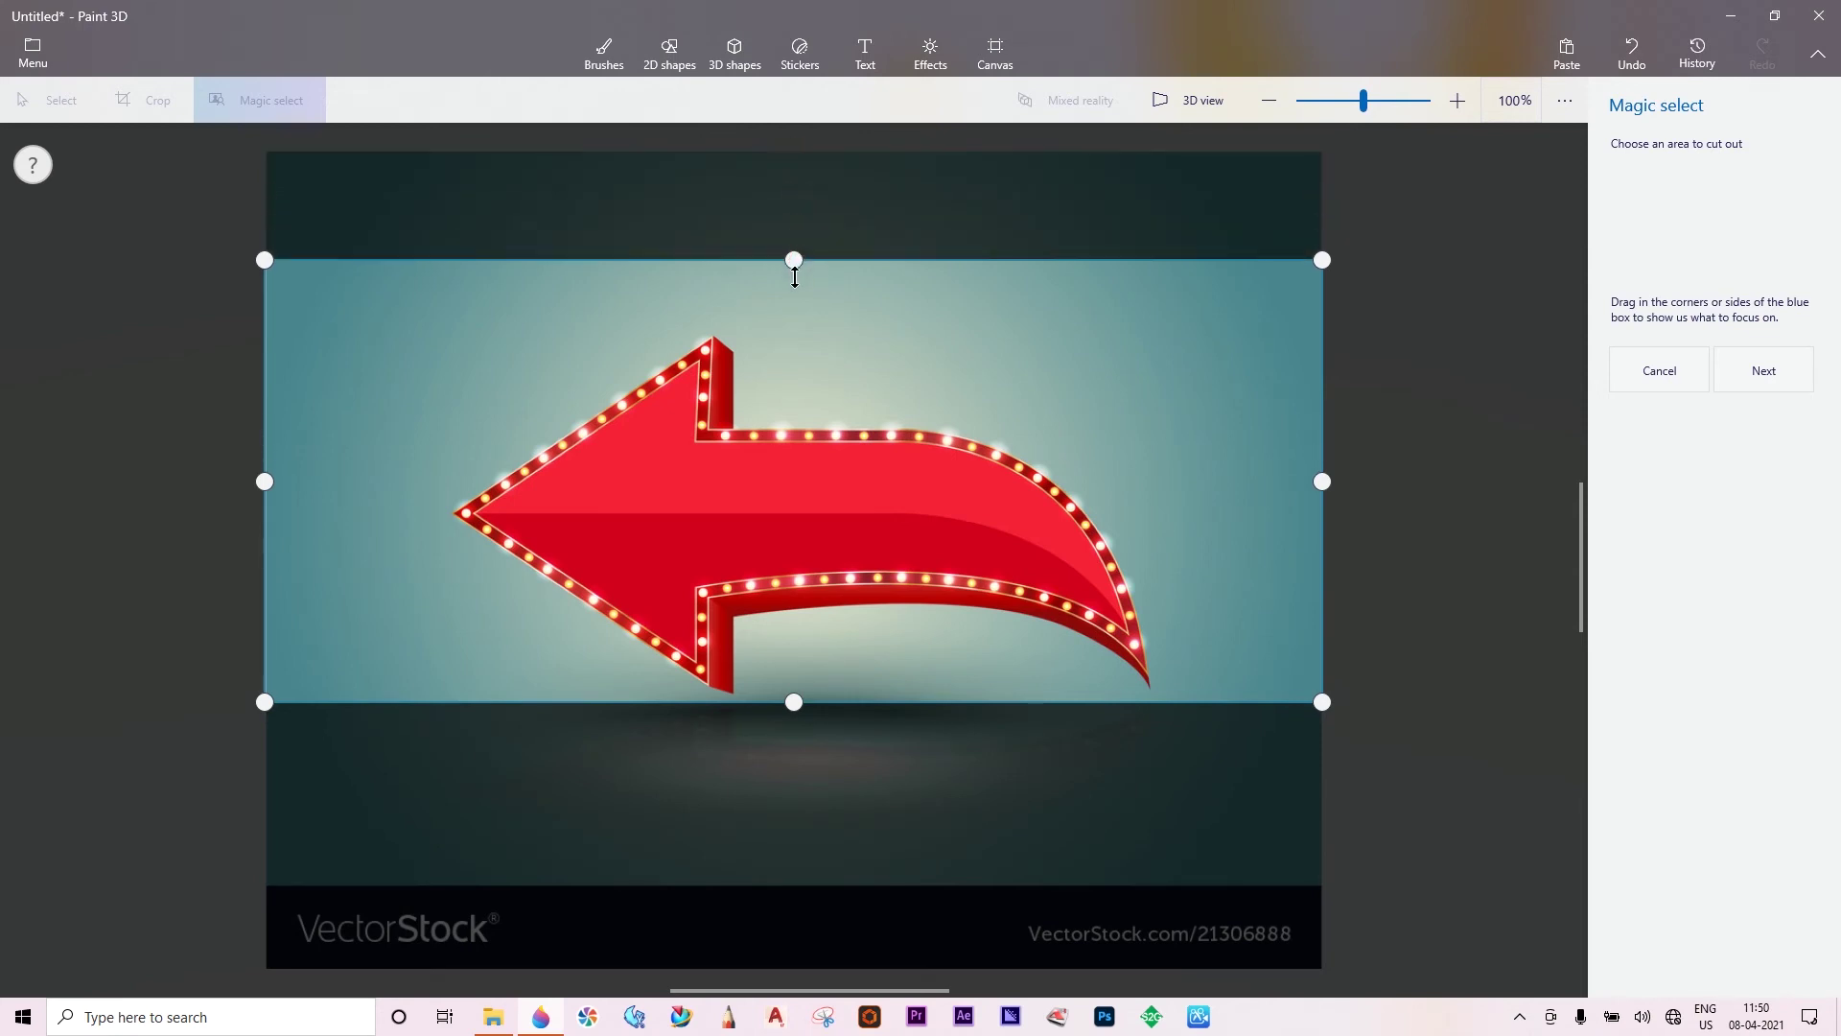
left_click_drag(1324, 511, 1164, 543)
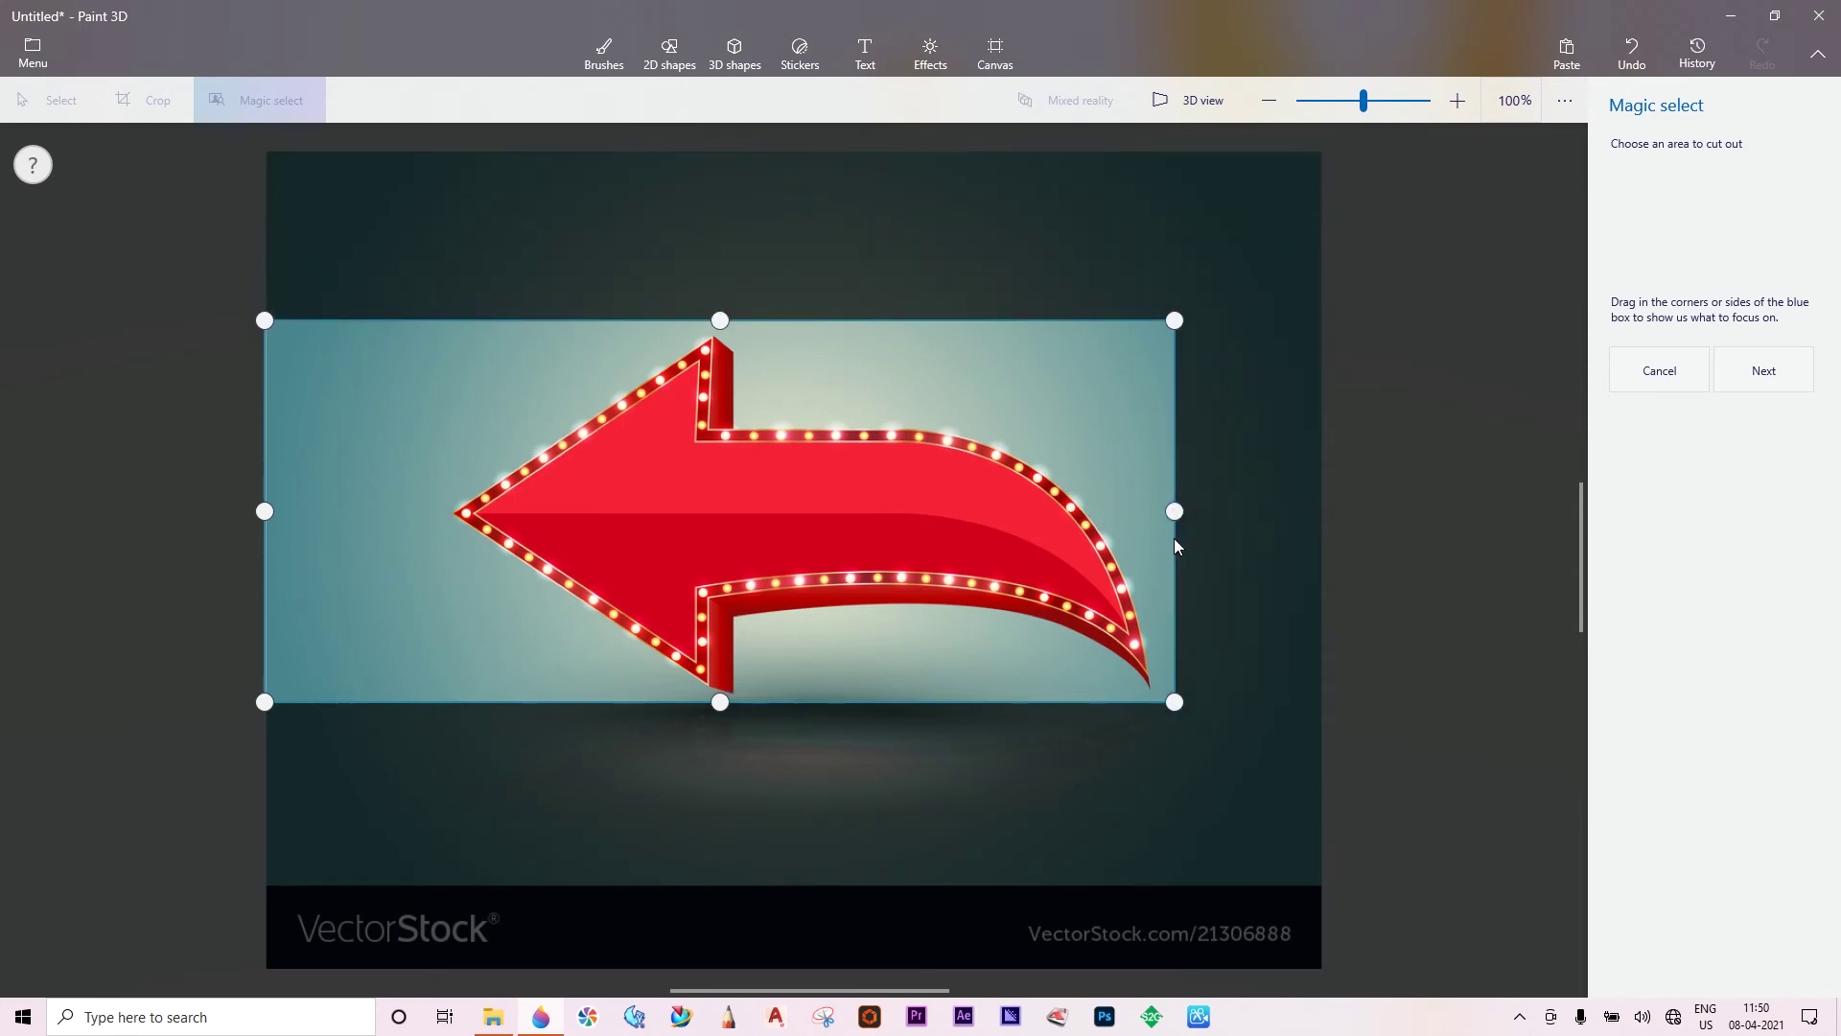
left_click_drag(272, 514, 452, 500)
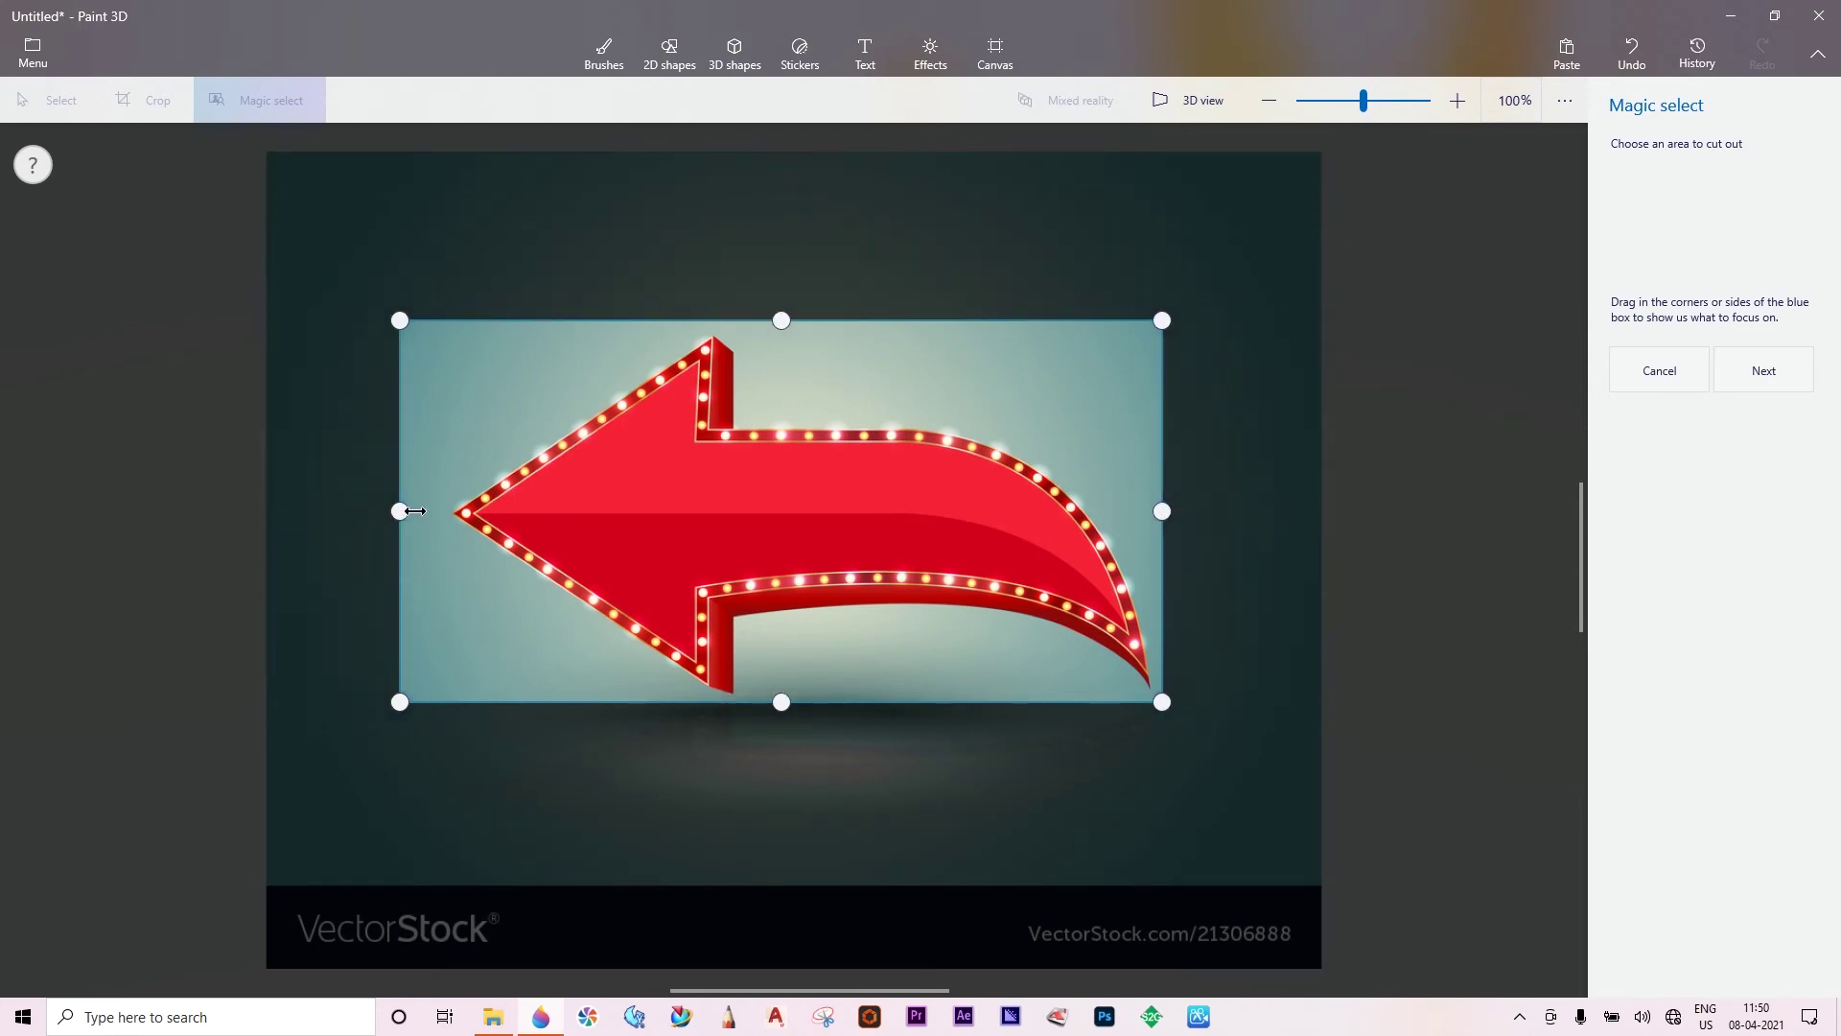
left_click(1765, 374)
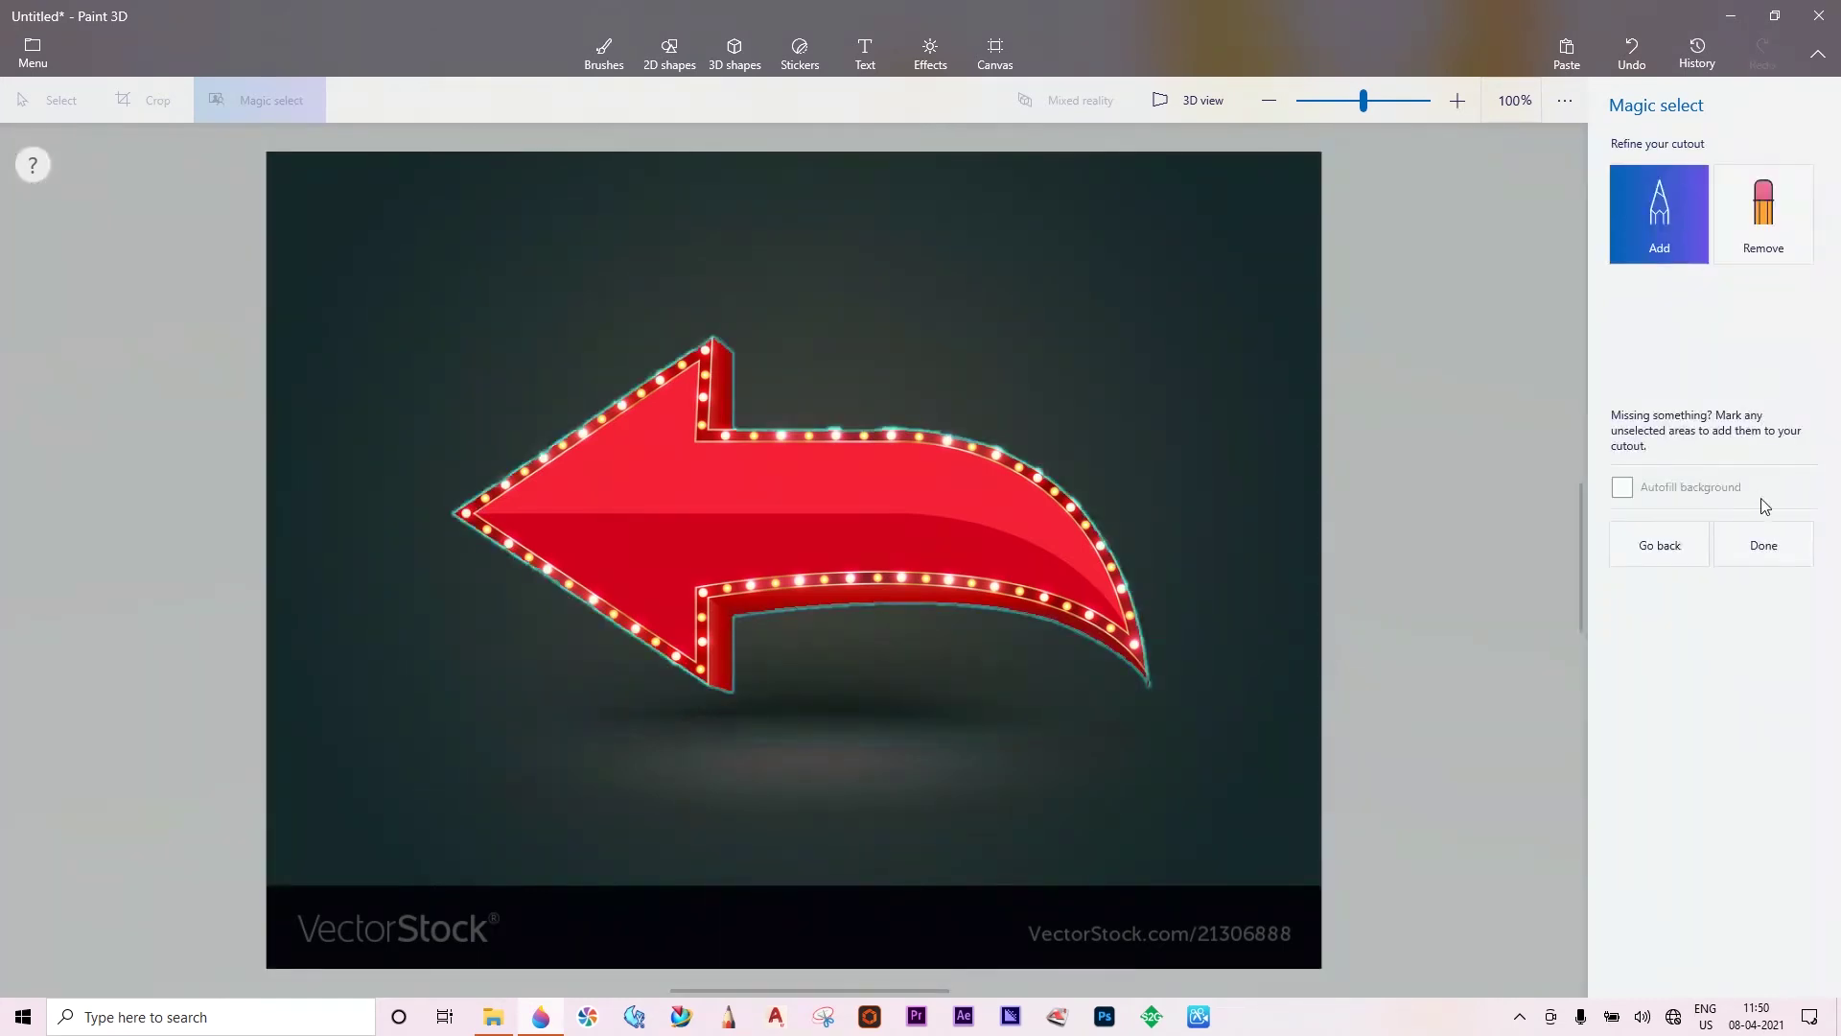
left_click(1763, 544)
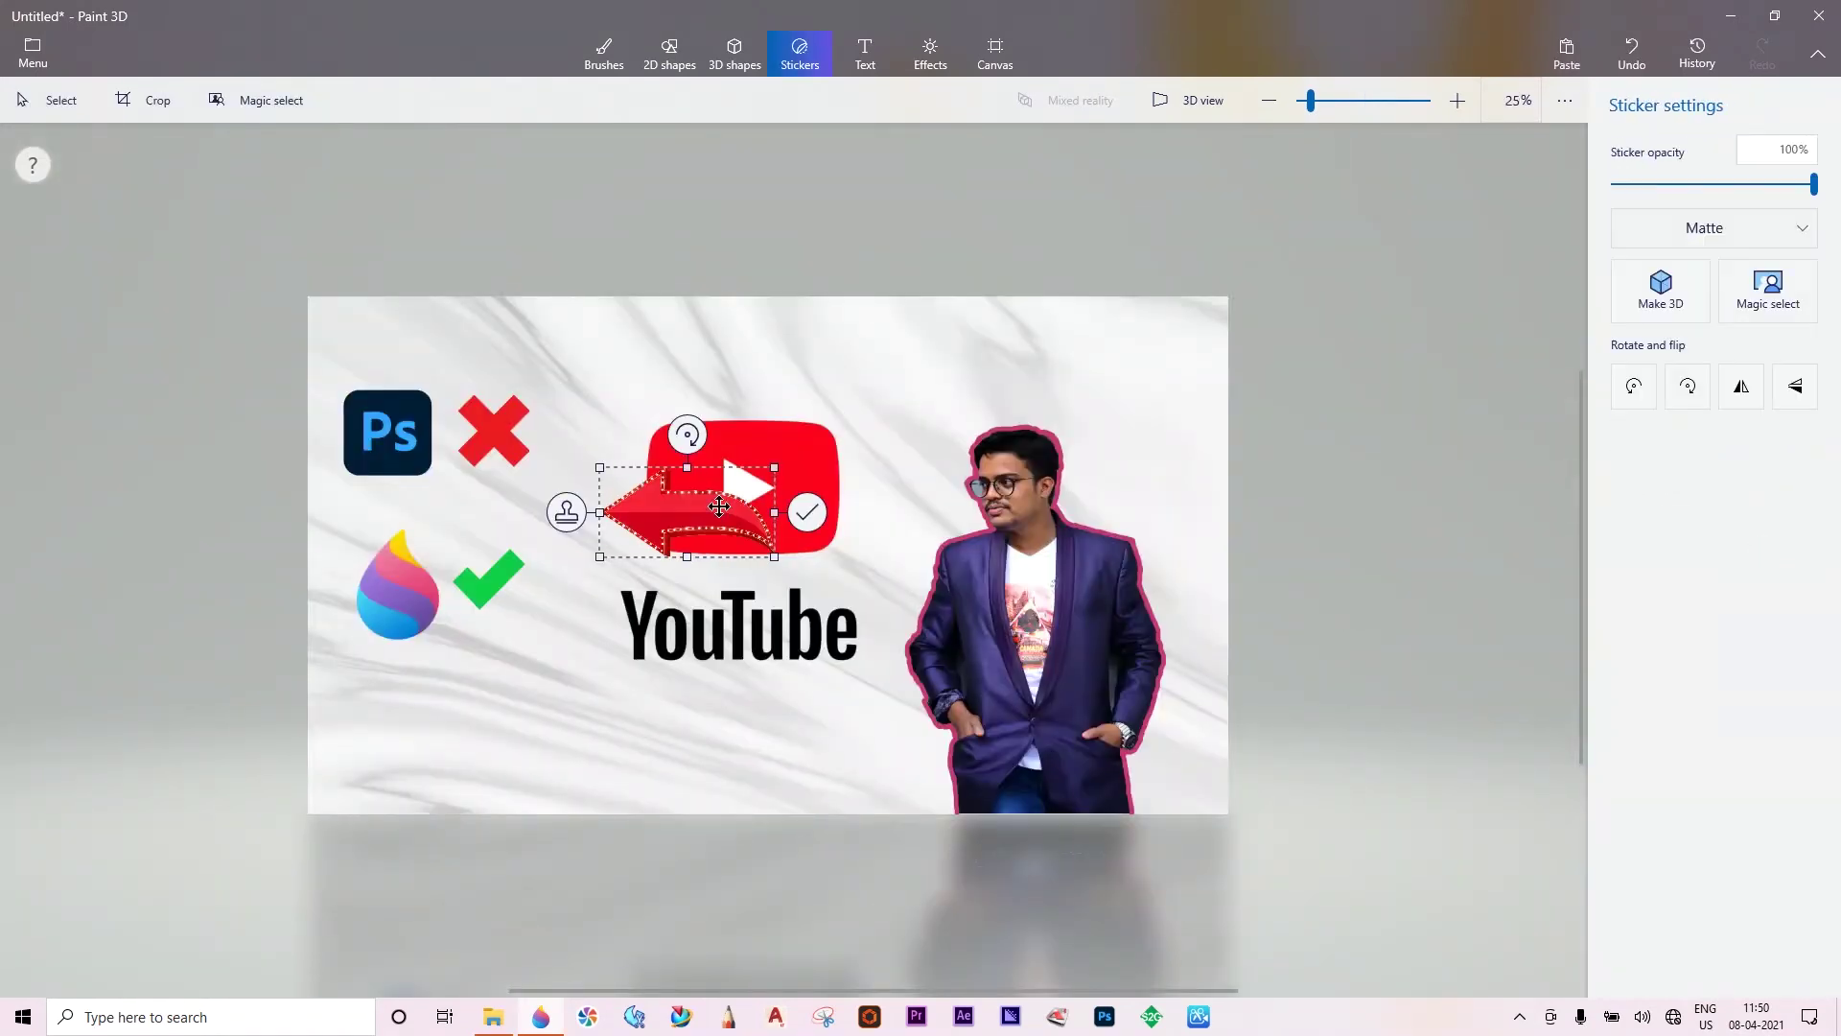
Move the arrow to the lower left, flip it horizontally, shrink it slightly, and stamp it.
mouse_move(711, 504)
left_mouse_down()
mouse_move(1122, 404)
mouse_move(613, 722)
left_mouse_up()
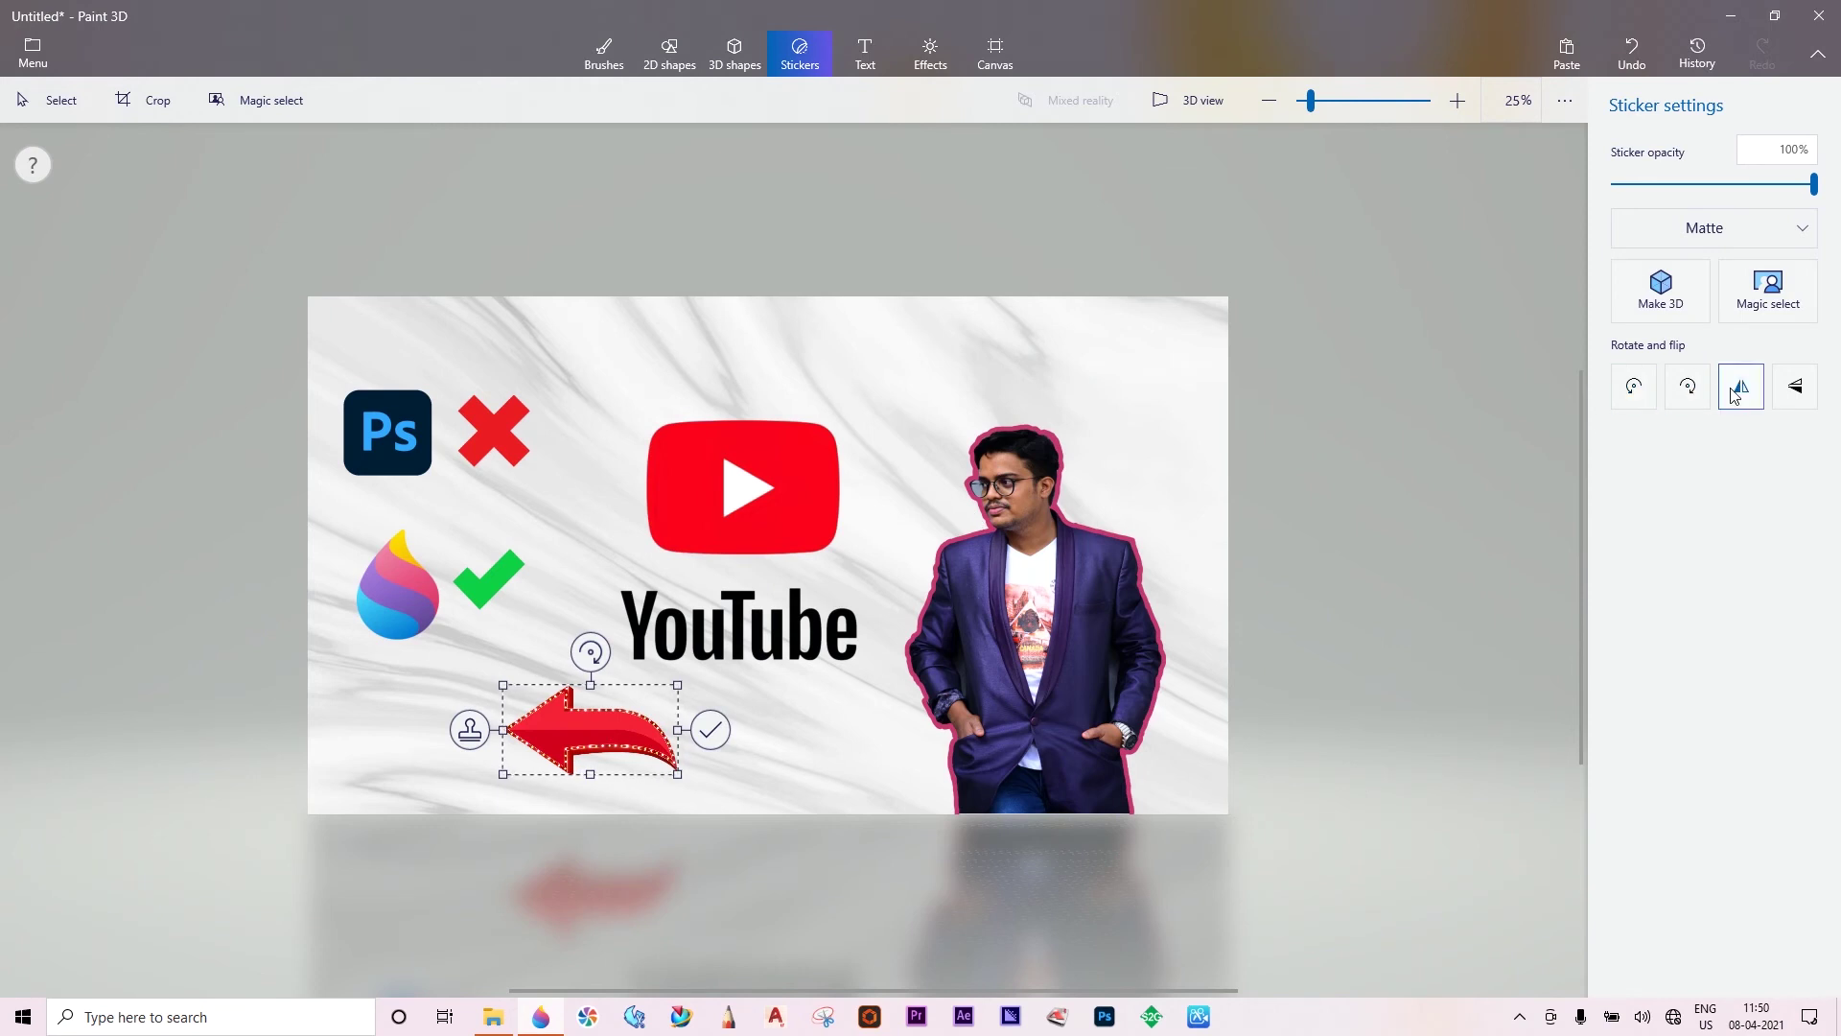
left_click(1744, 389)
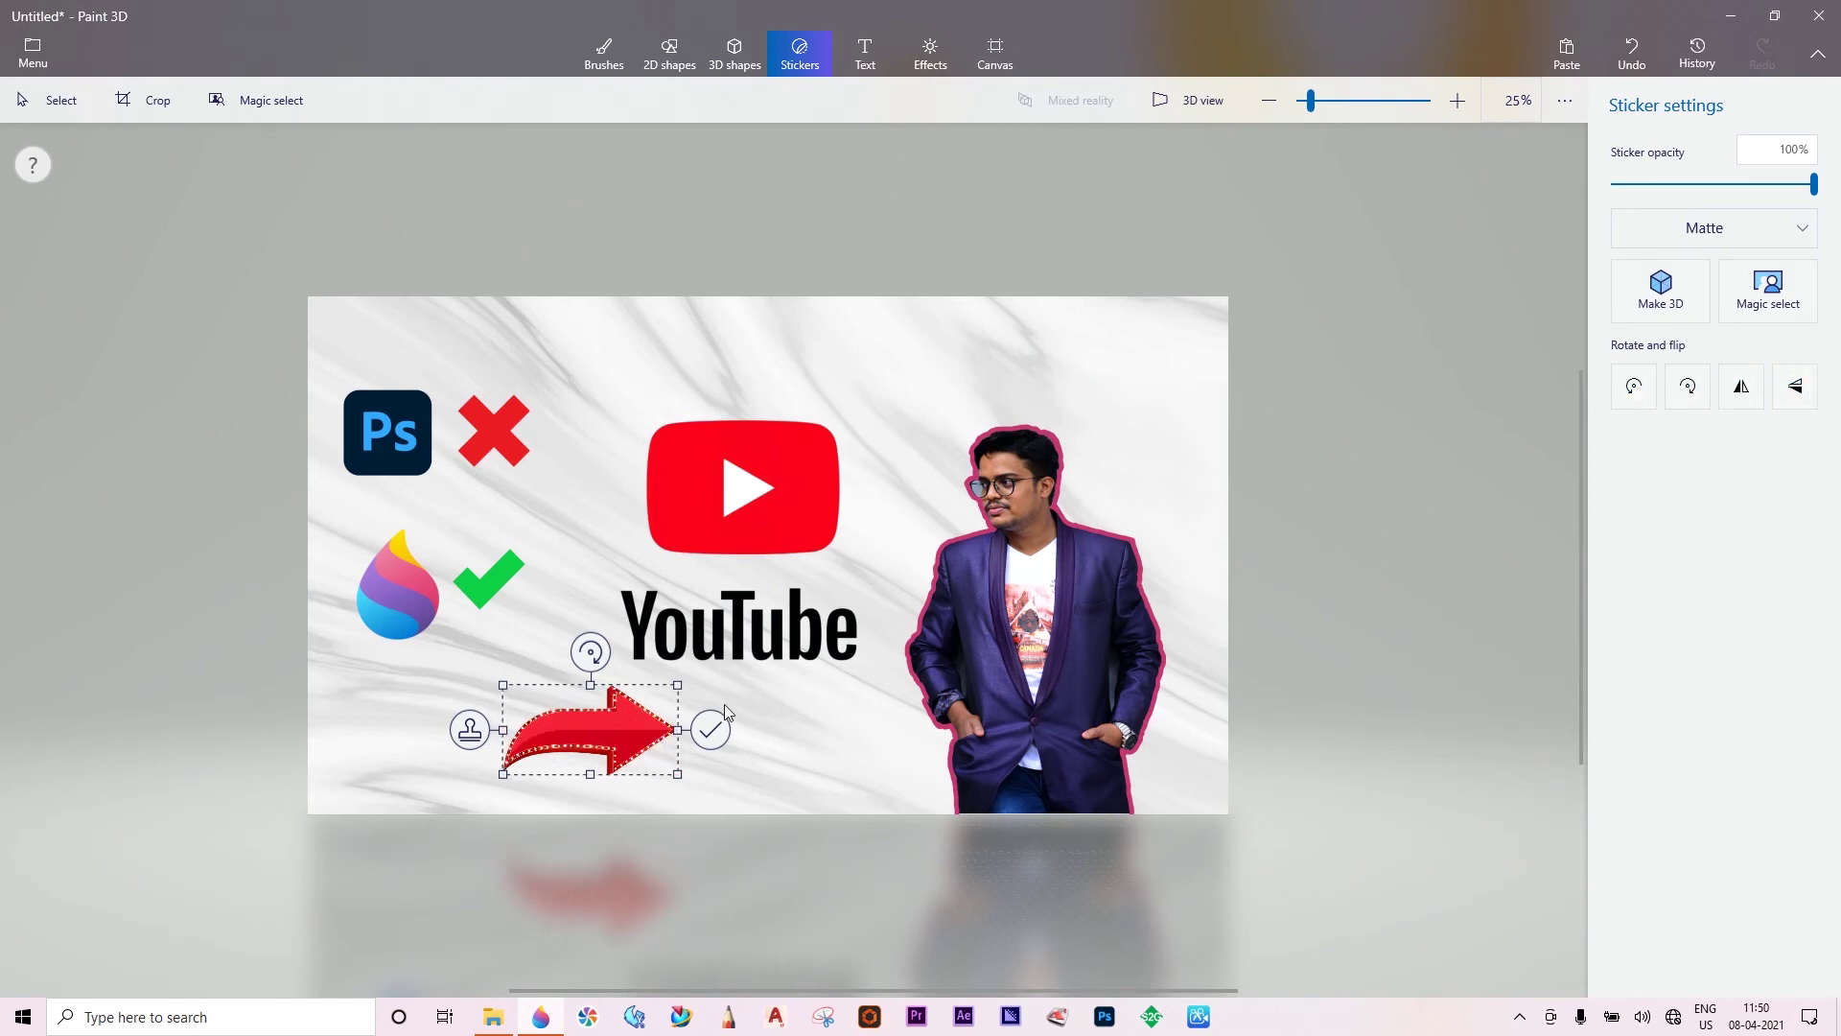
left_click_drag(639, 732, 549, 734)
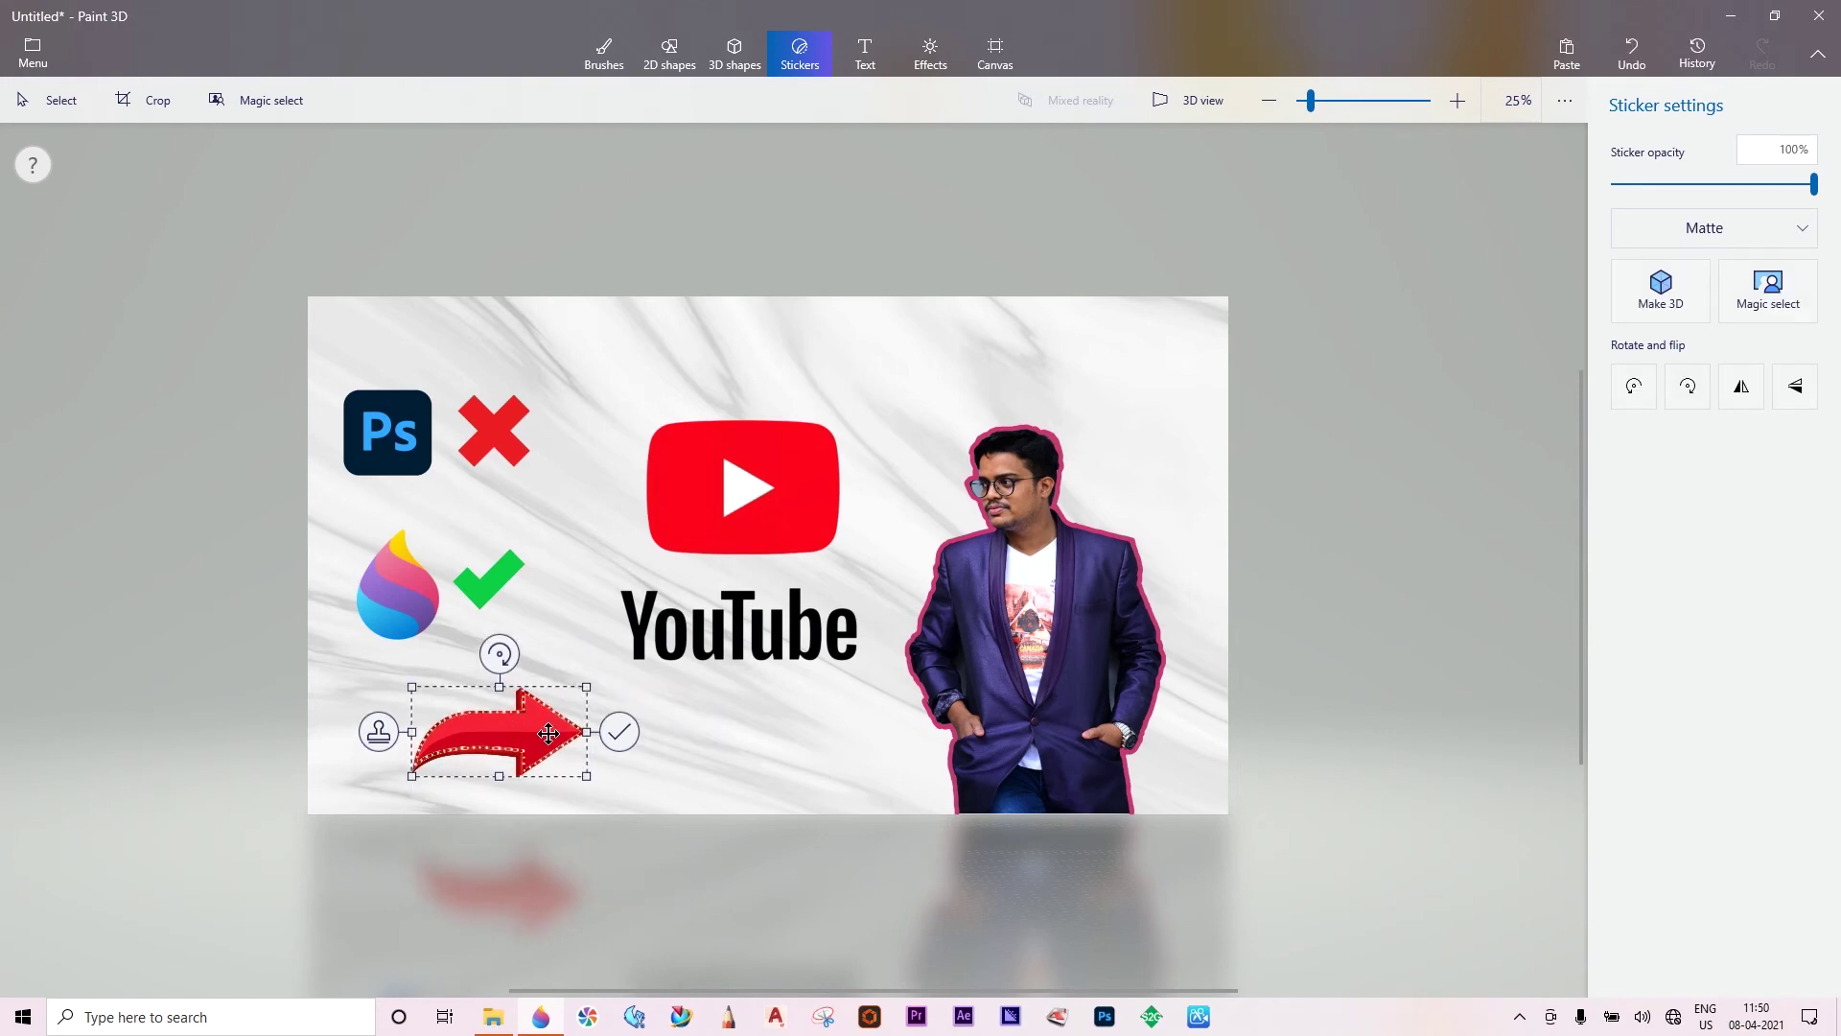
left_click_drag(549, 734, 527, 728)
left_click(606, 597)
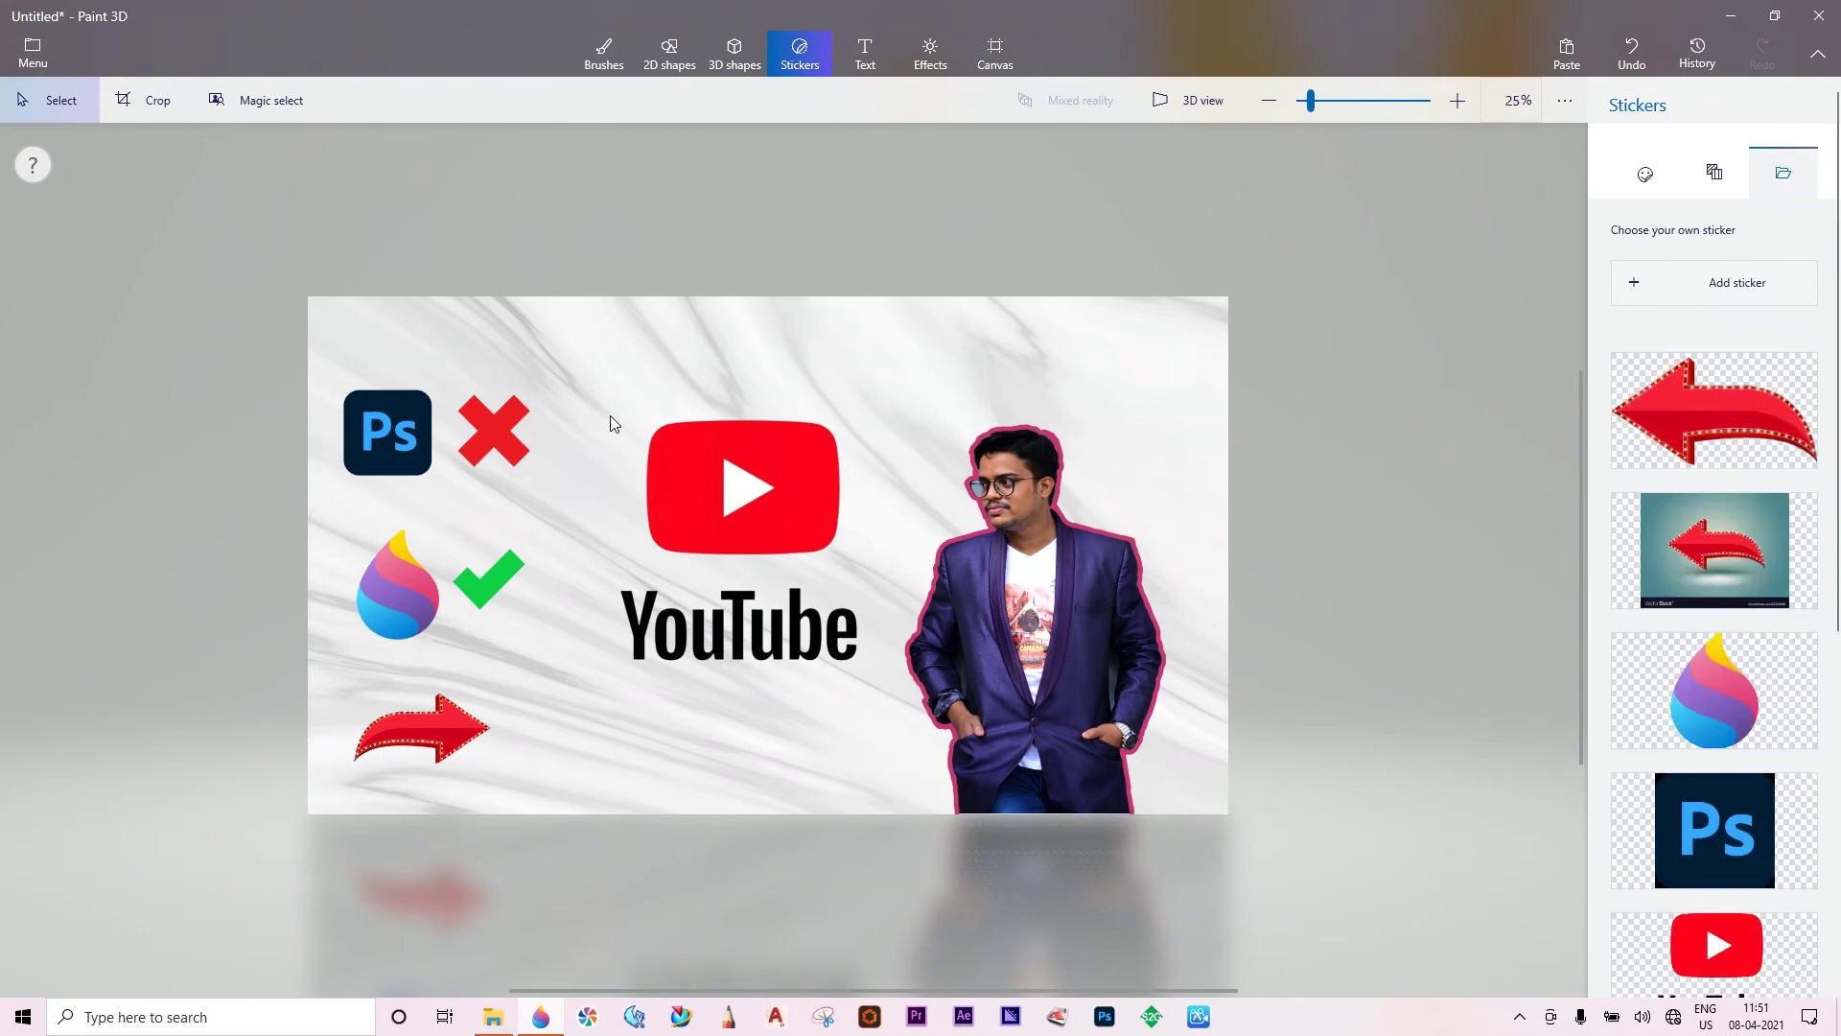
Add a flat 2D text box above the YouTube logo reading 'HOW TO MAKE A'.
left_click(864, 55)
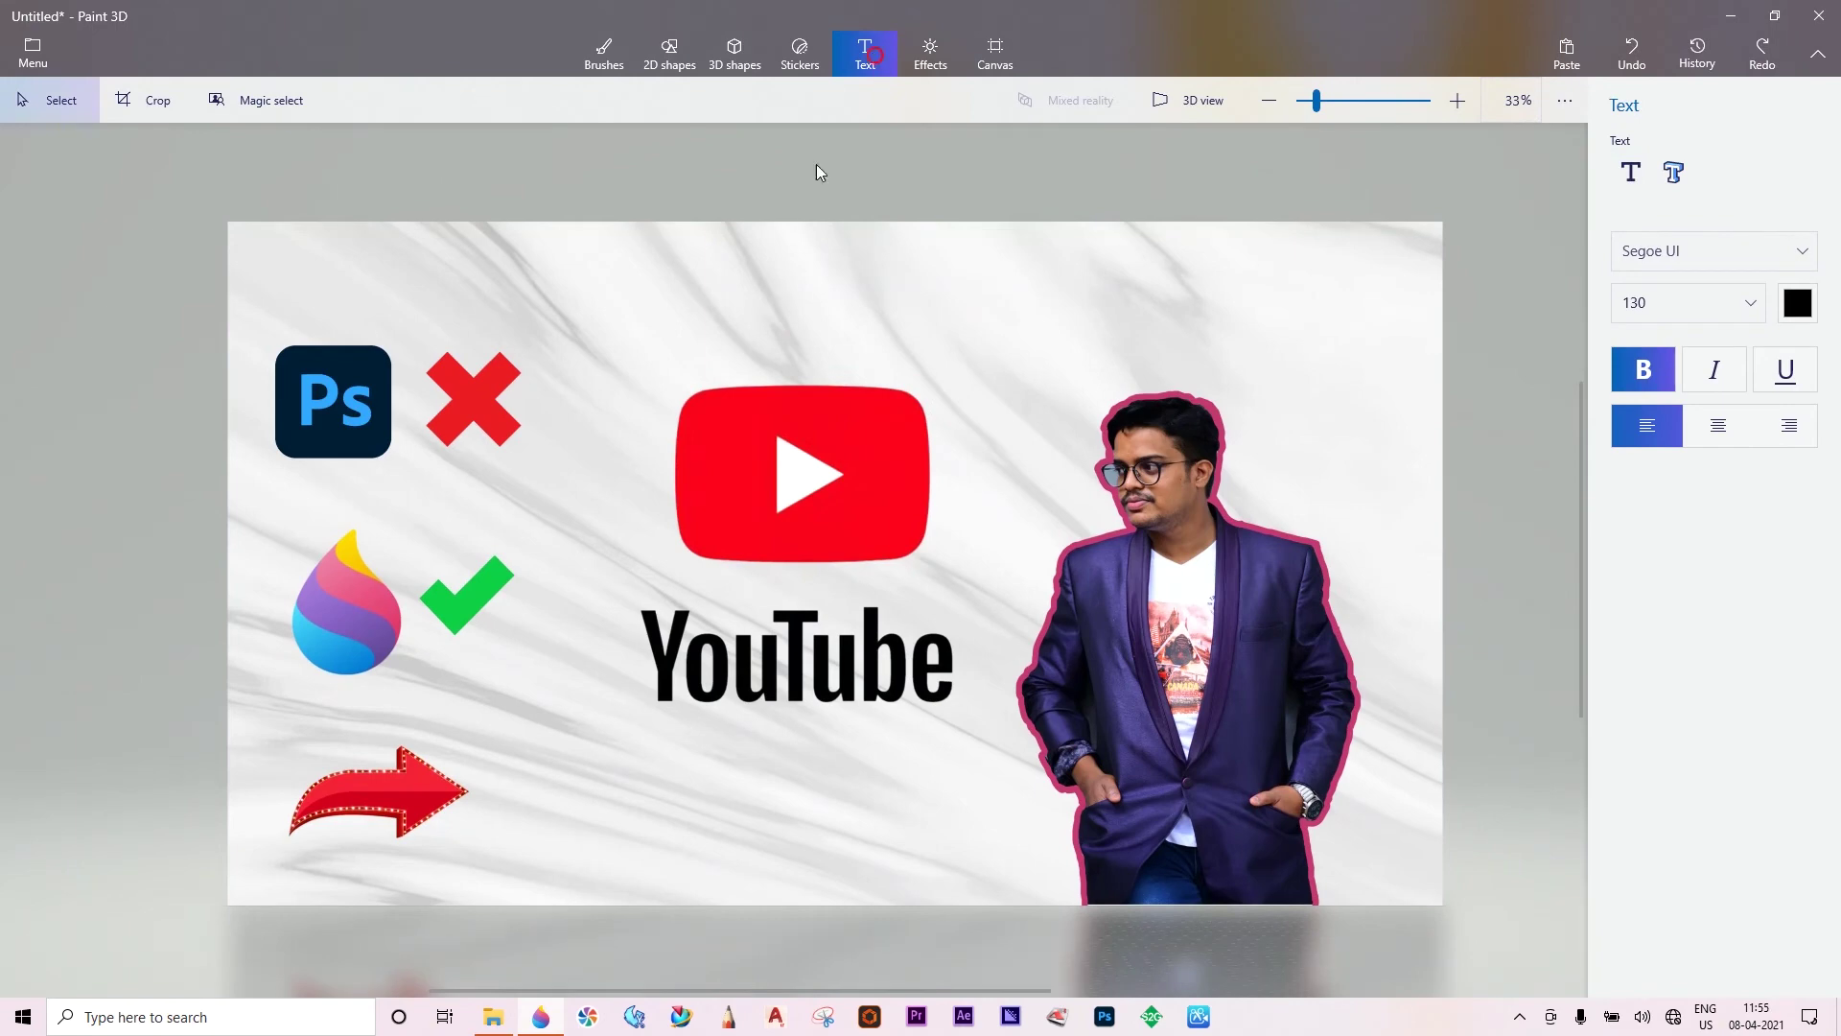
left_click(1630, 172)
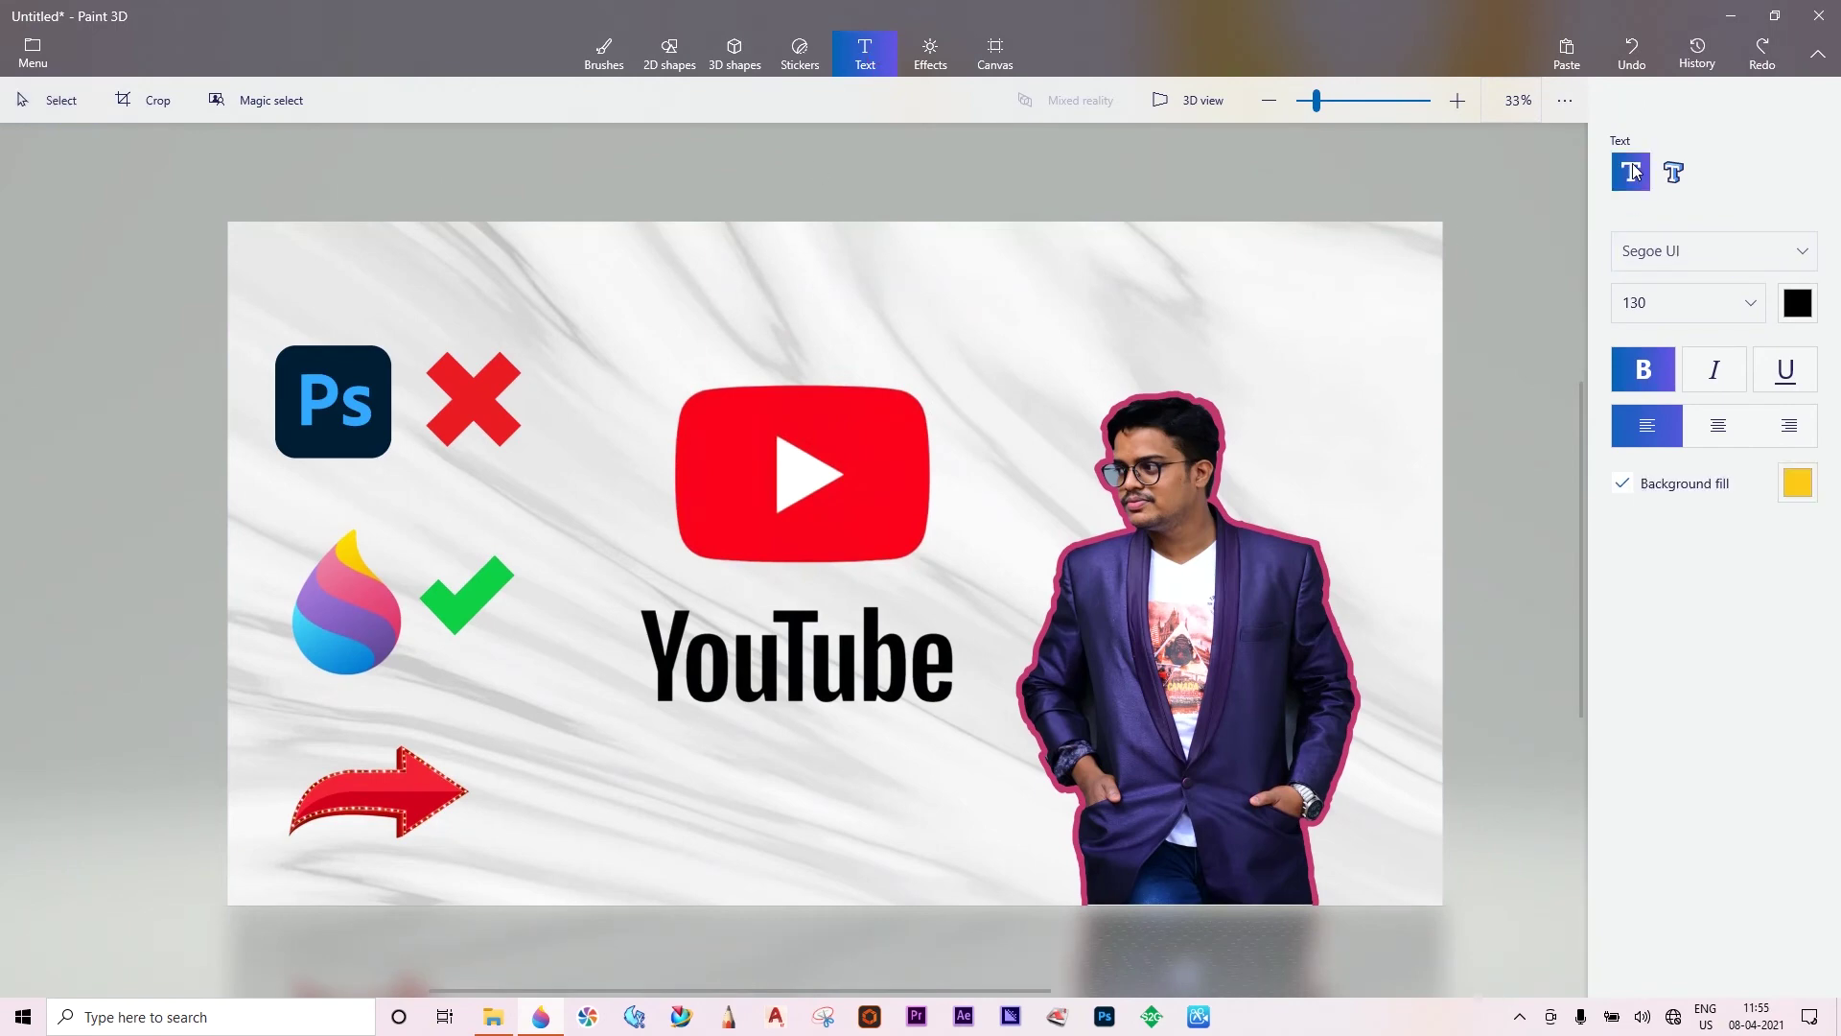
left_click(691, 293)
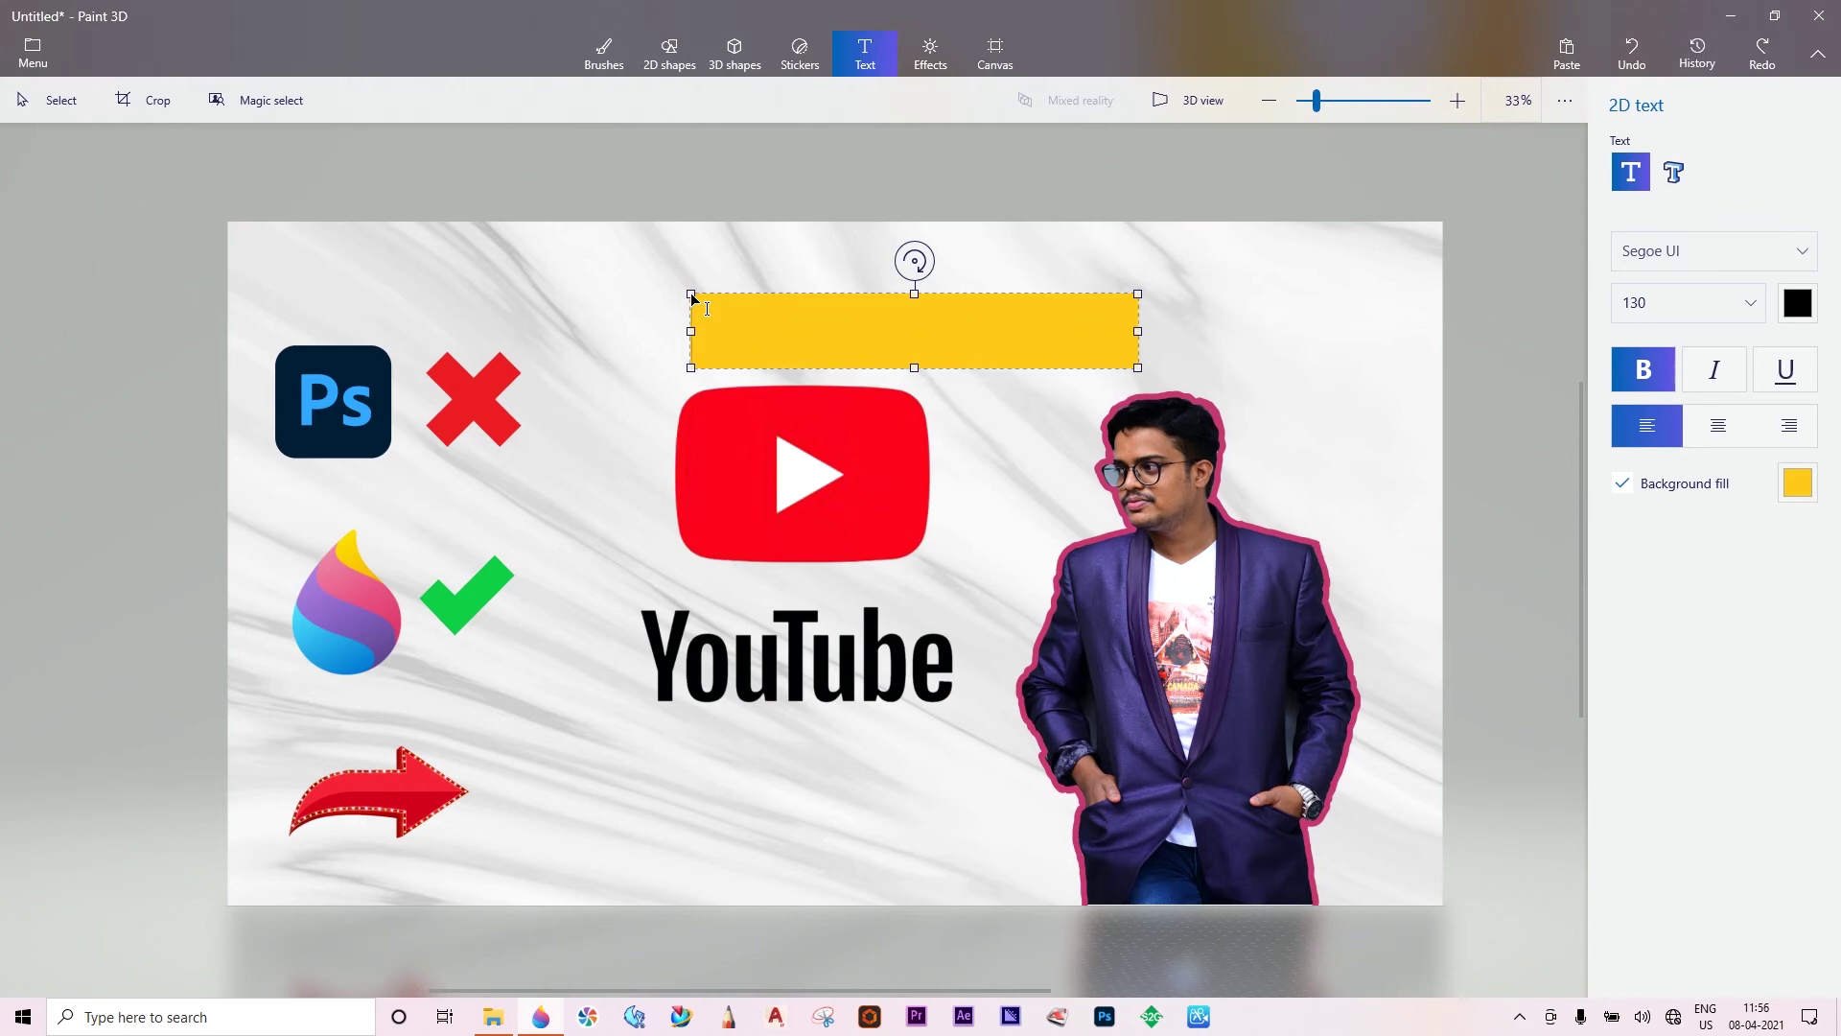
type("HO")
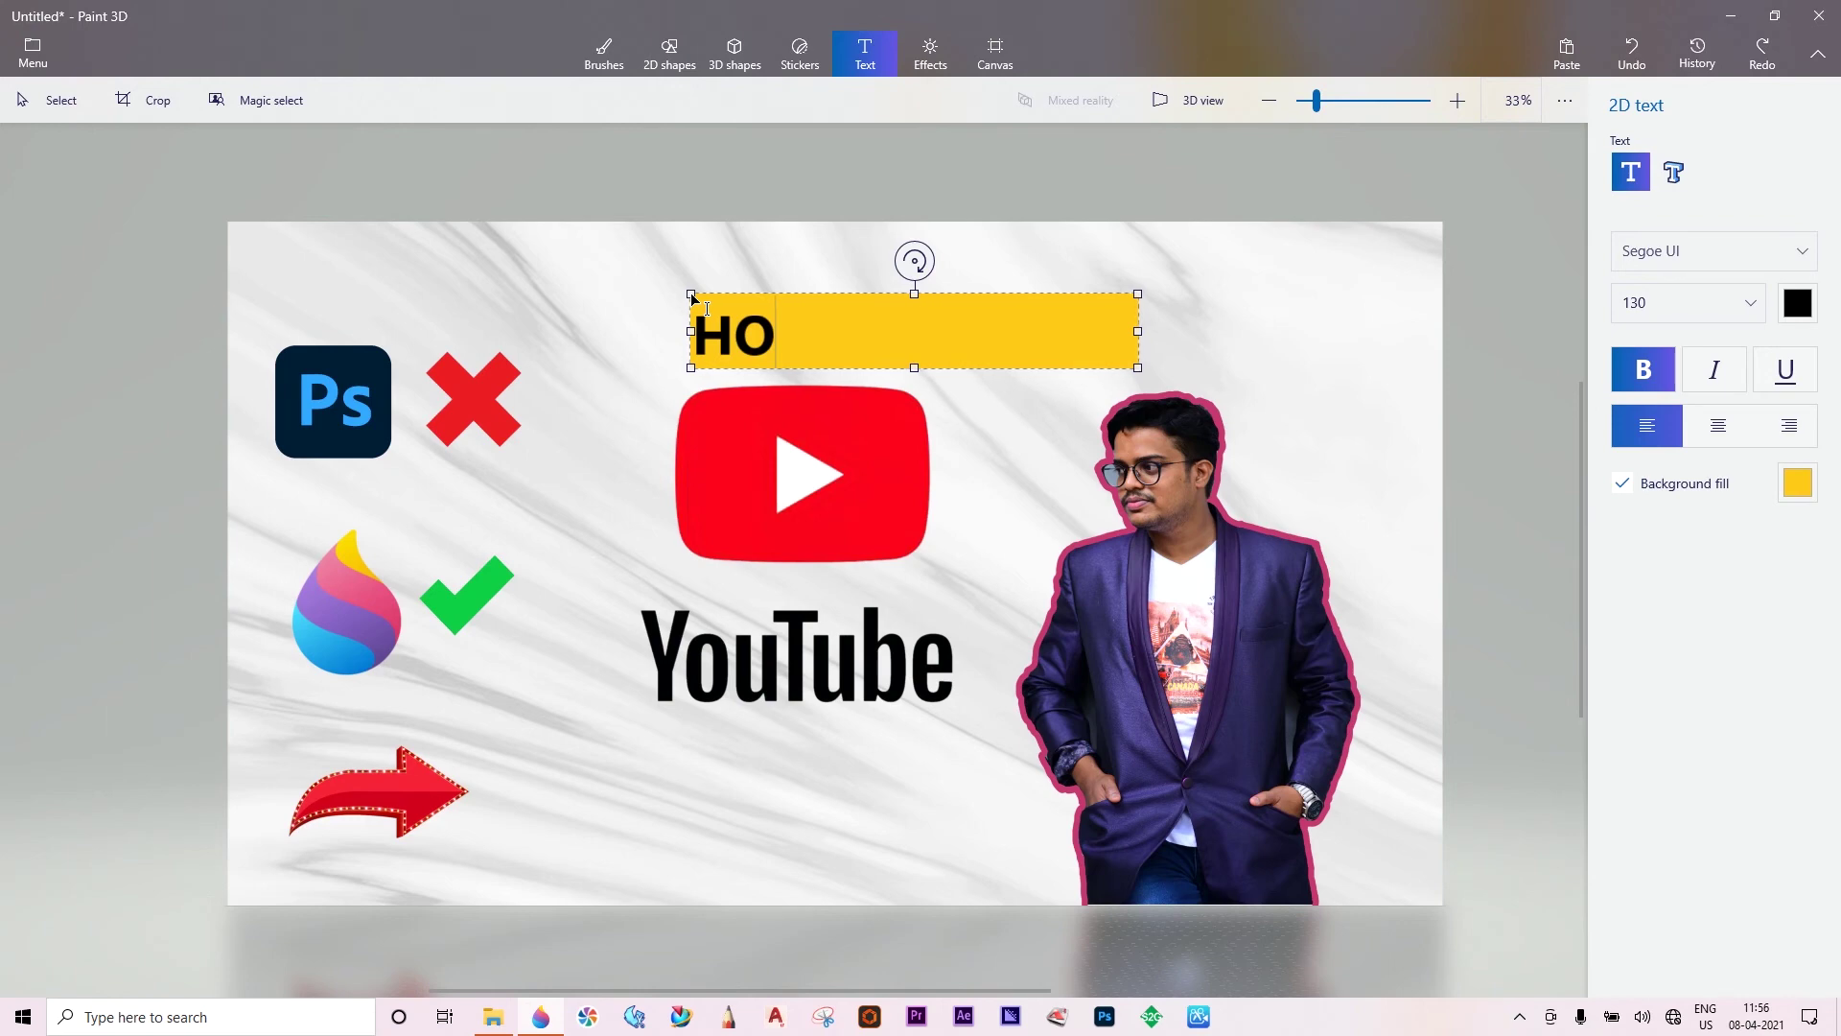
type("W T")
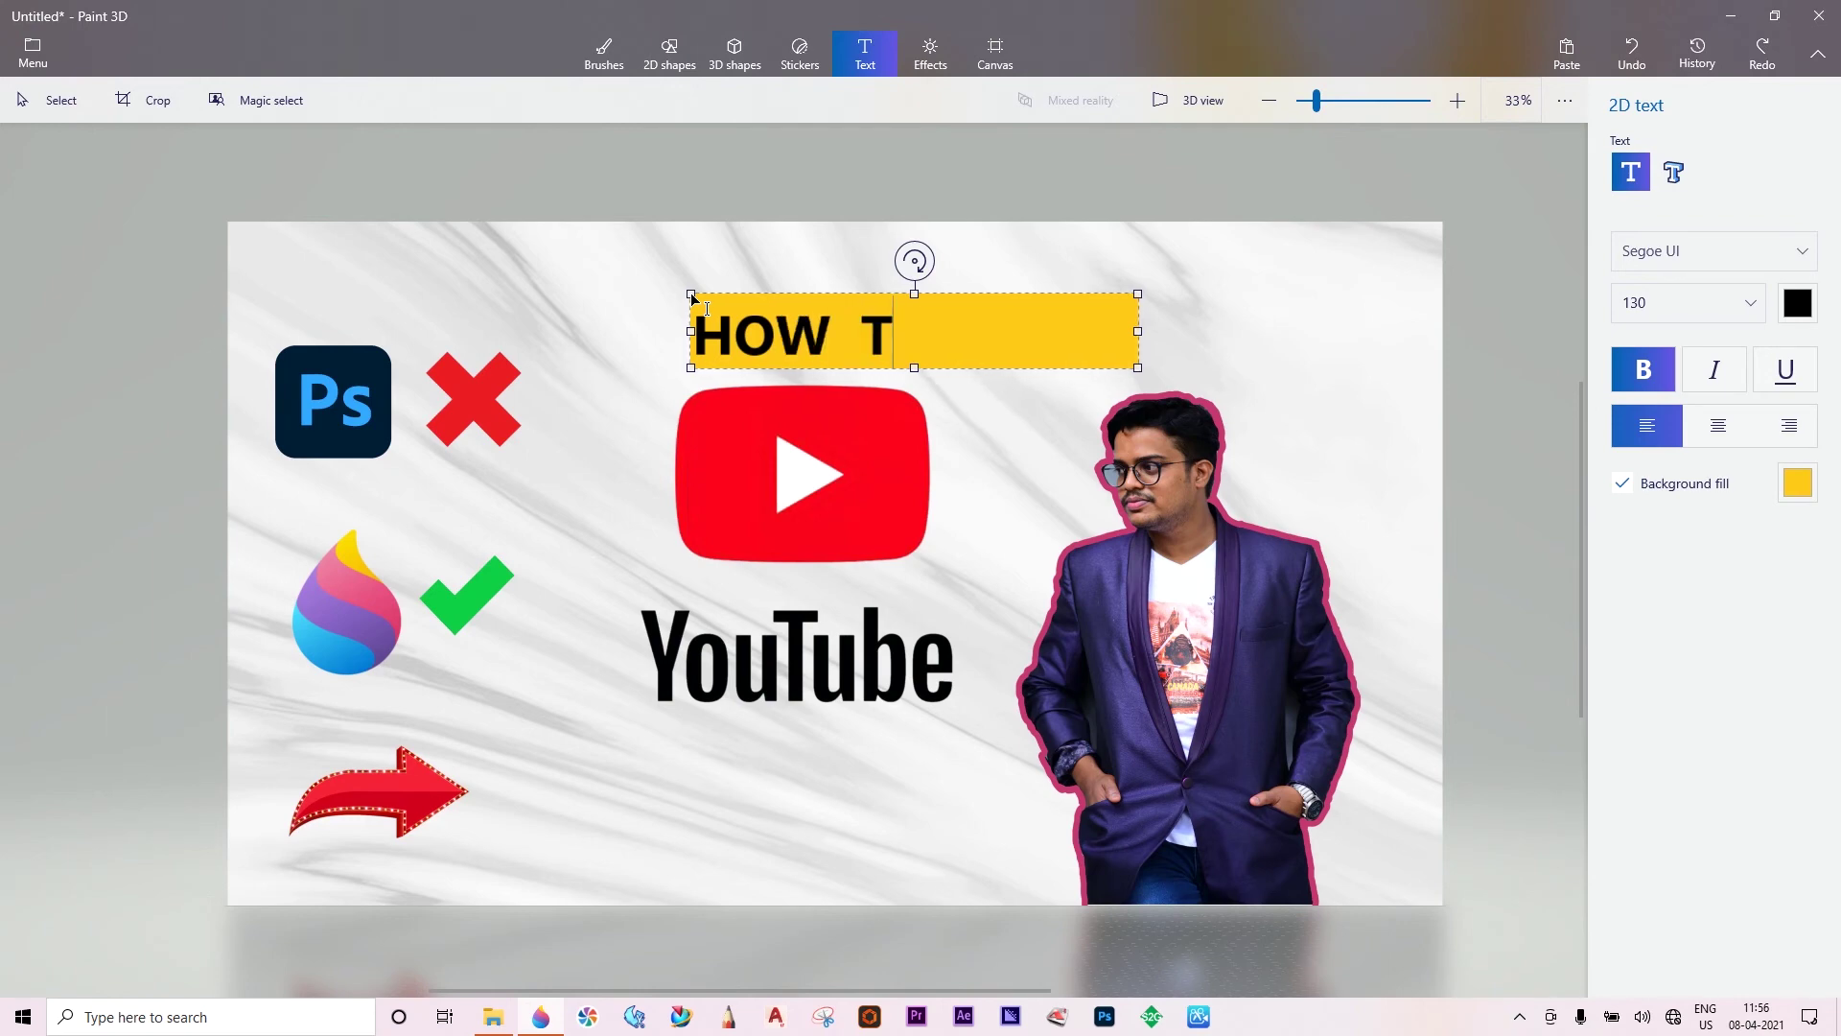
type("O MAKE")
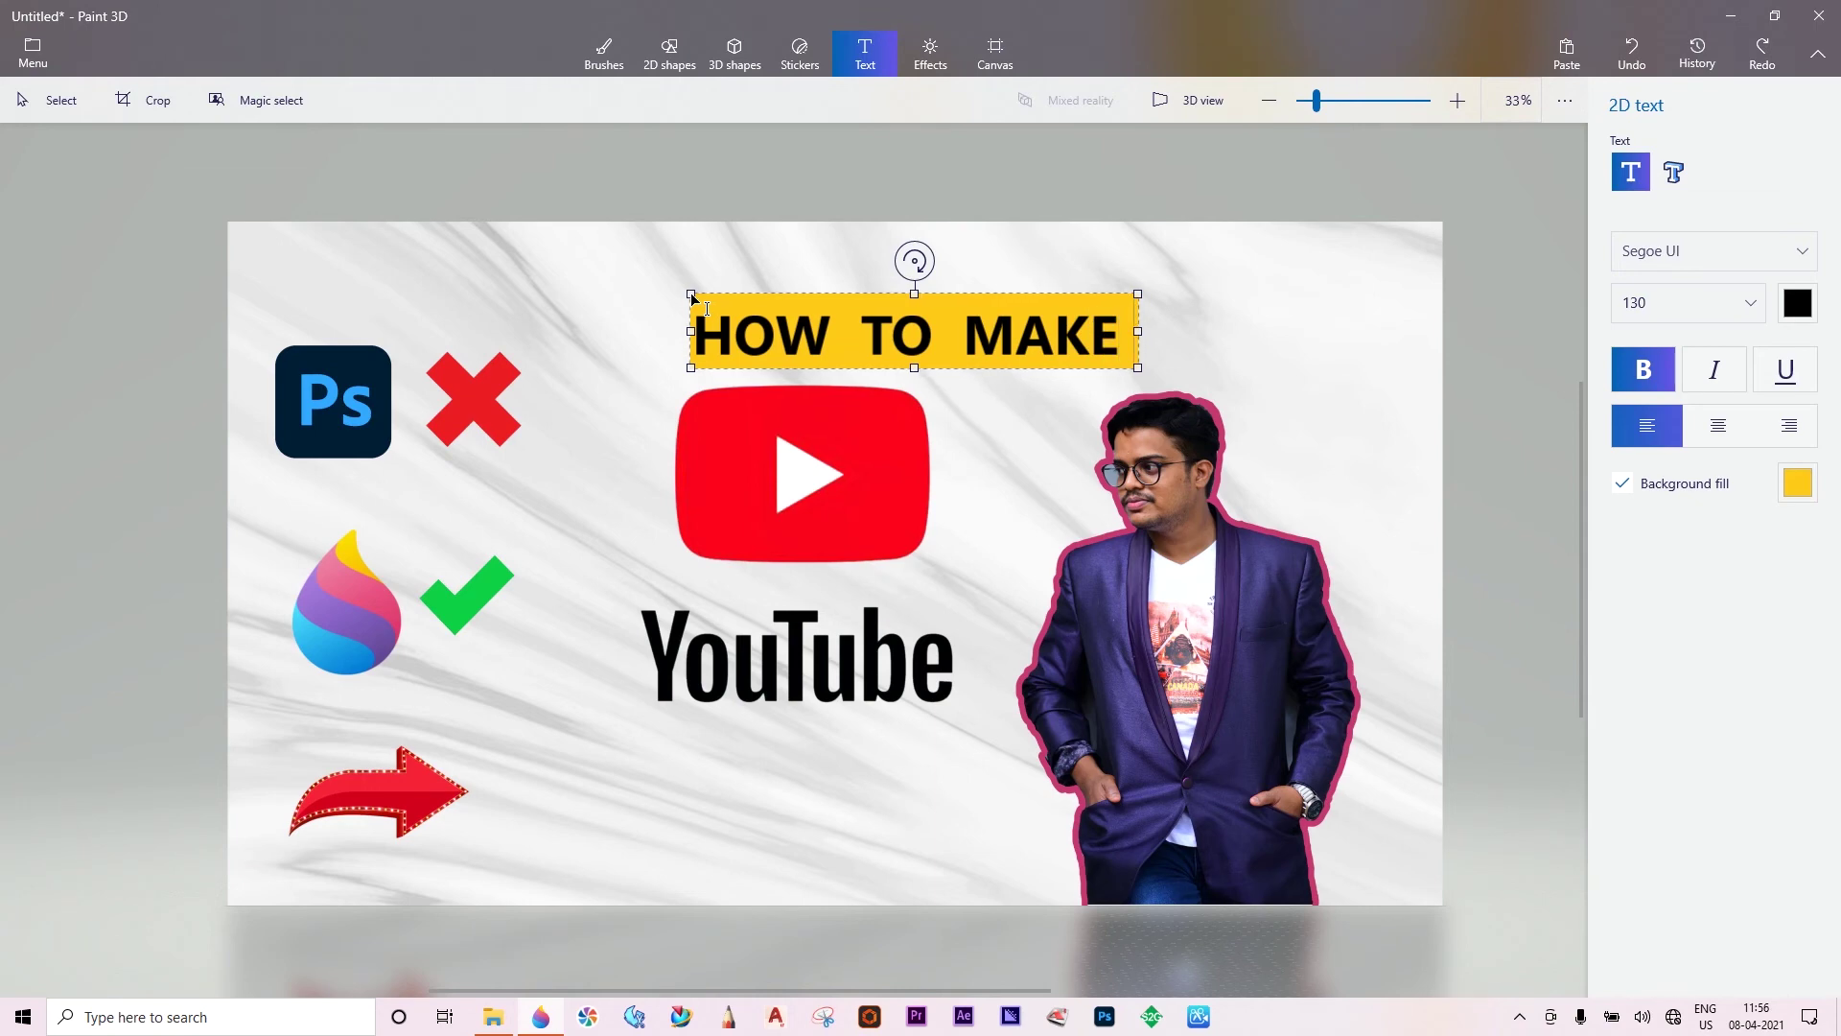
type(" A")
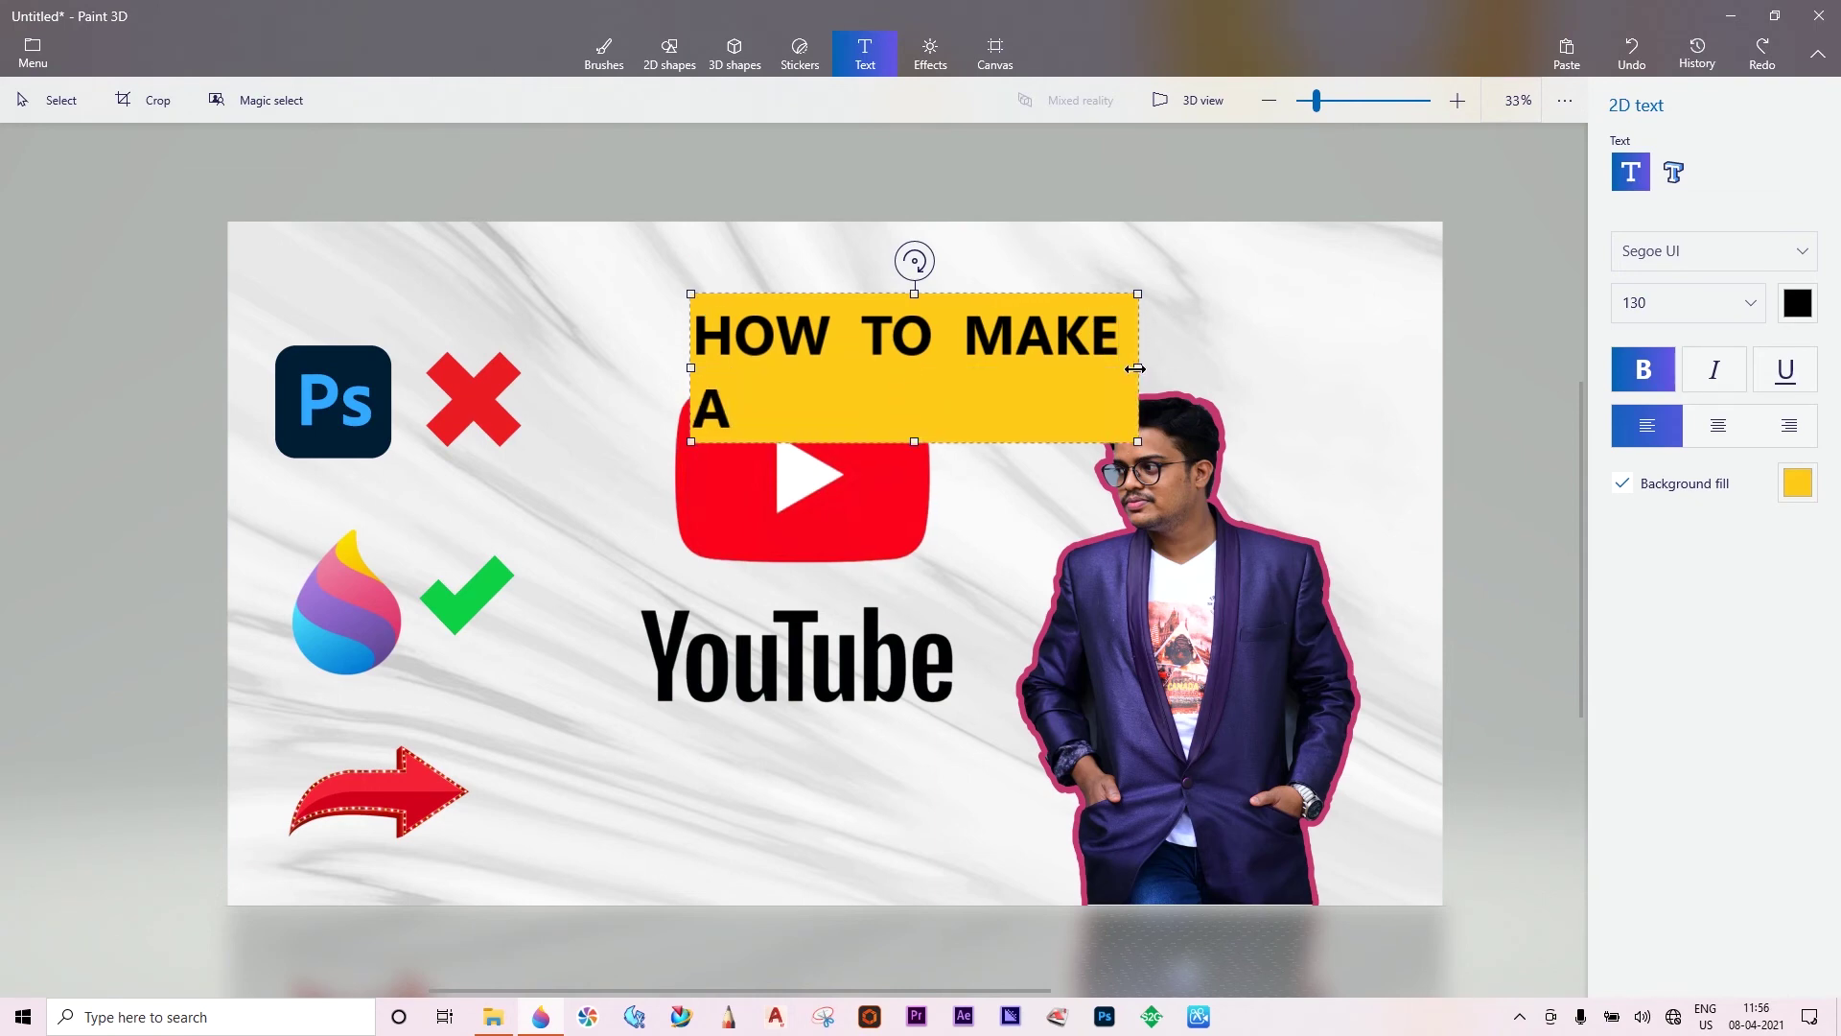
Resize the title box so 'HOW TO MAKE A' fits one line, centred.
left_click_drag(1137, 368, 1237, 335)
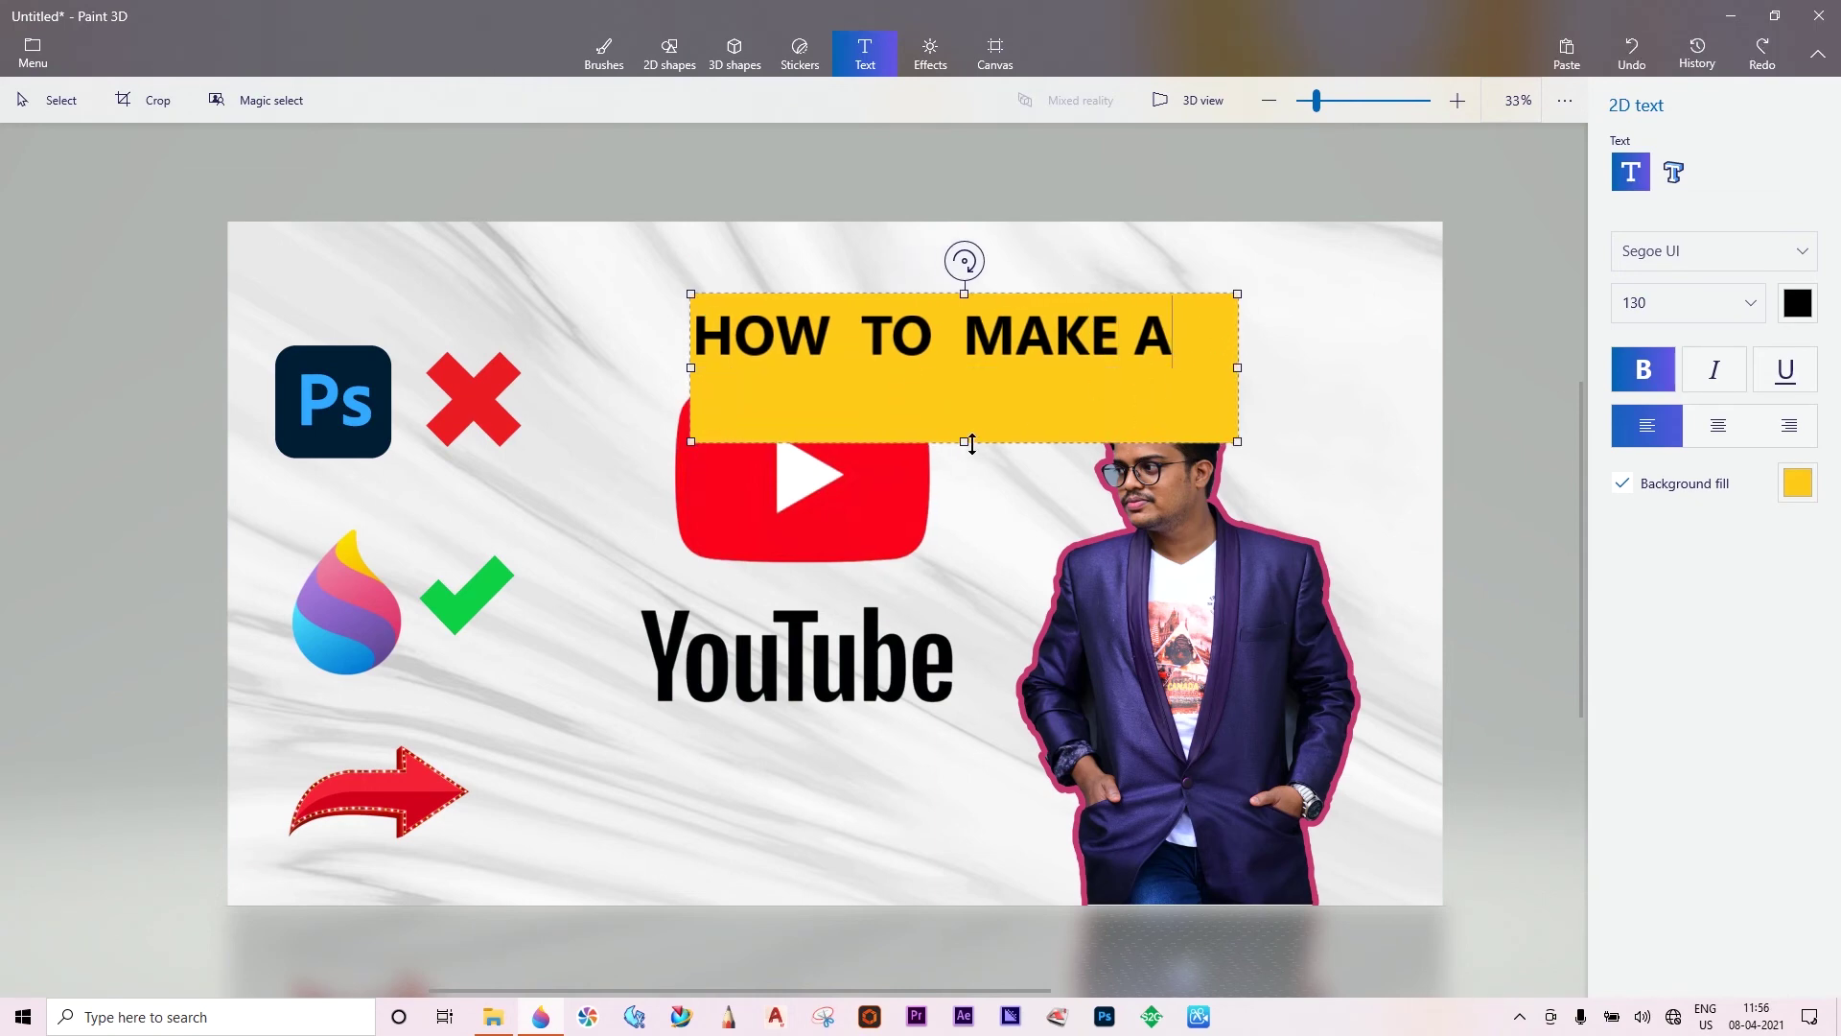
left_click_drag(959, 441, 970, 363)
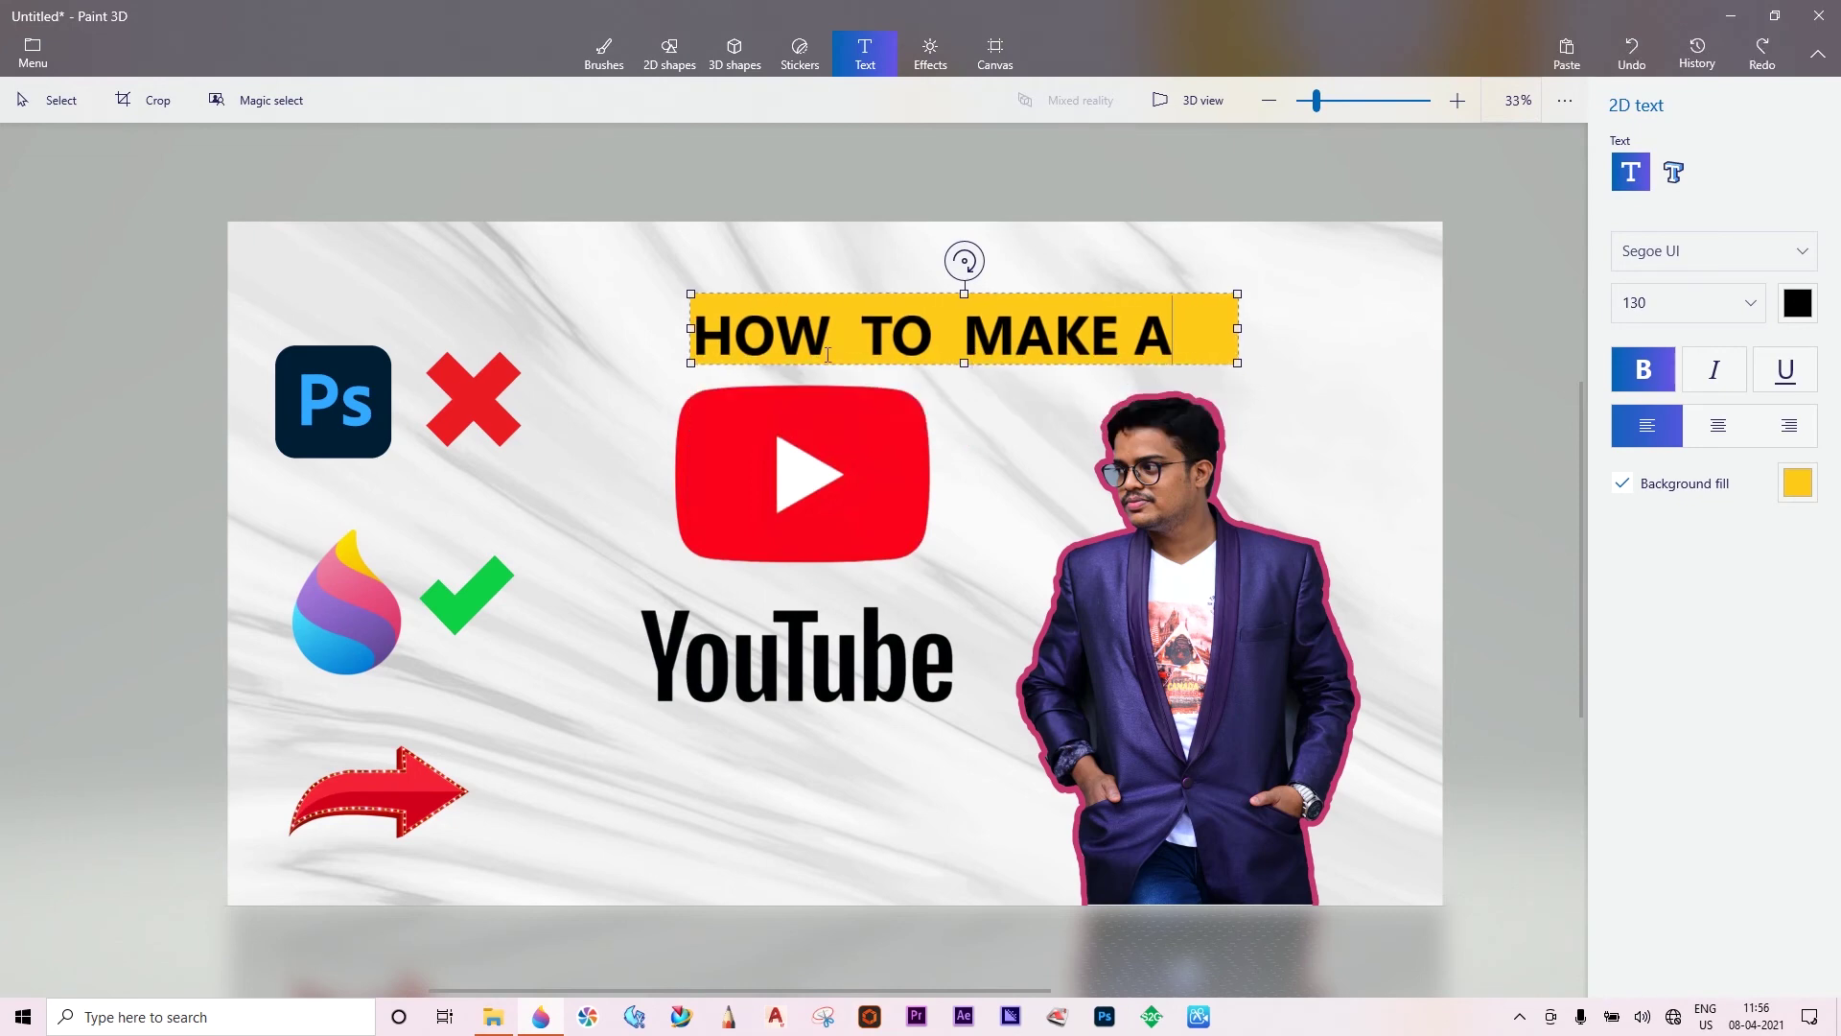
left_click_drag(695, 328, 581, 329)
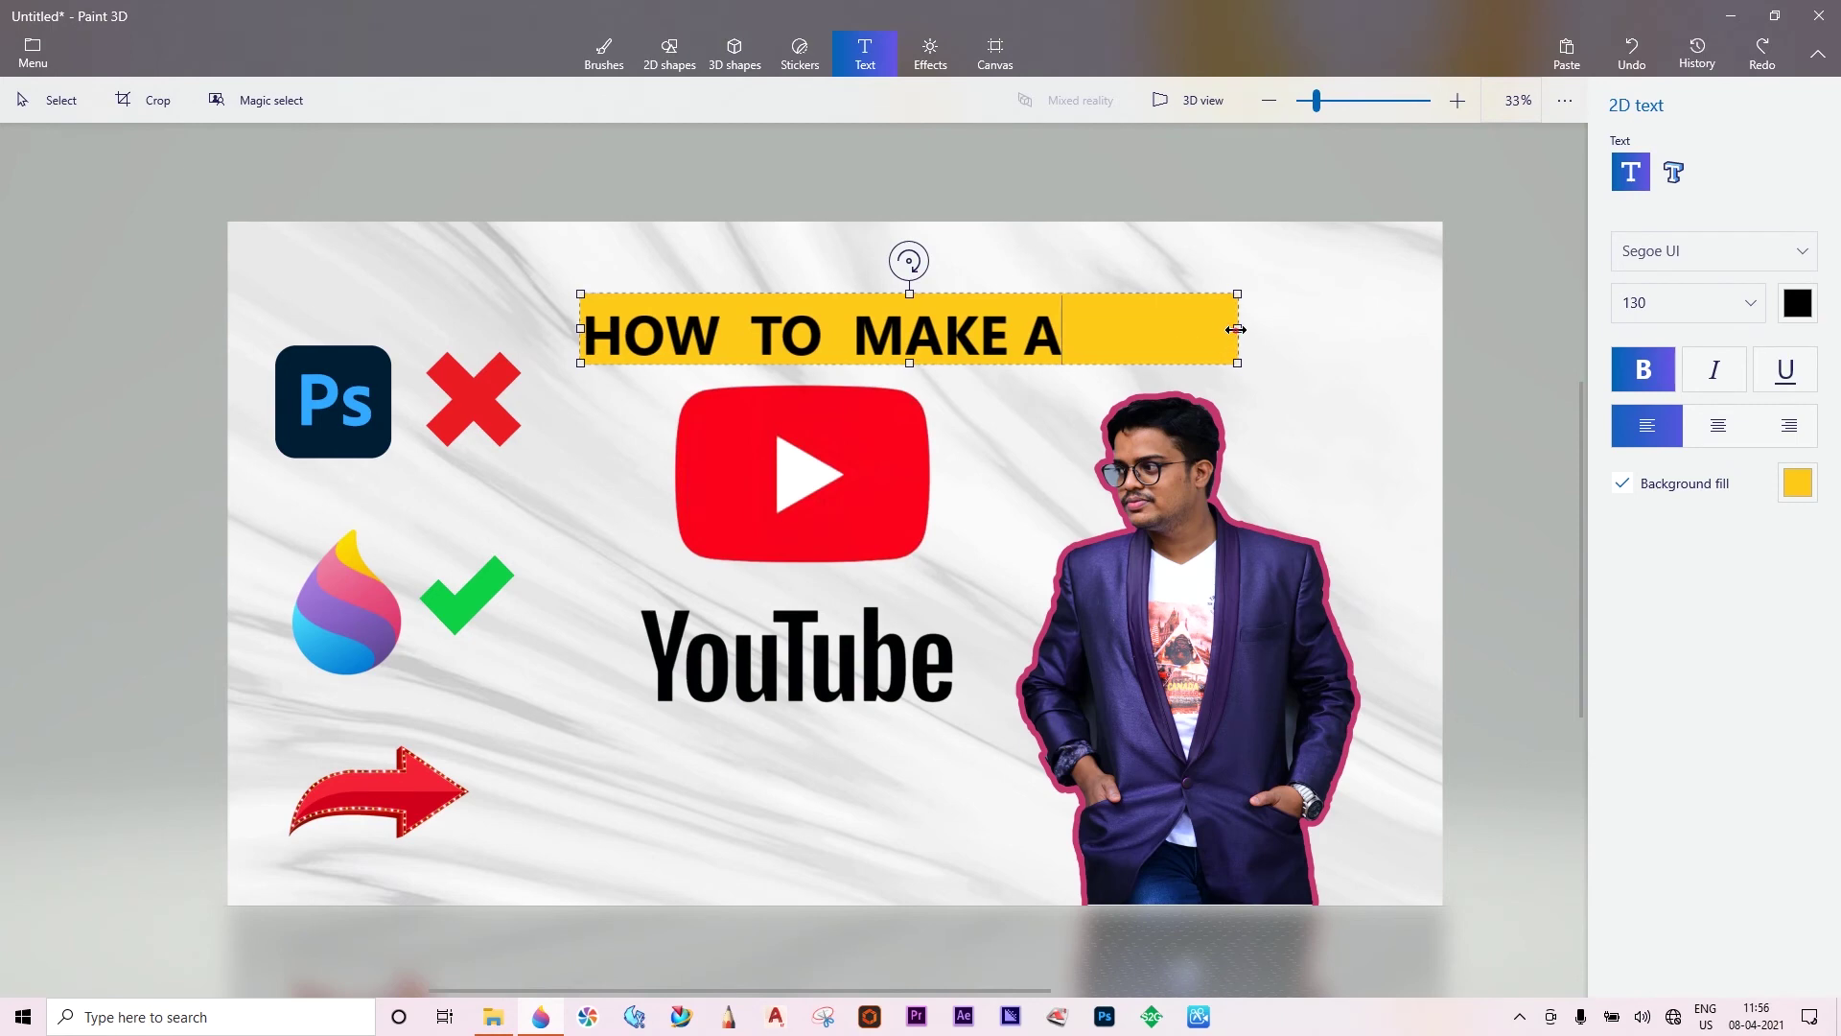
mouse_move(1237, 327)
left_mouse_down()
mouse_move(1047, 335)
mouse_move(1078, 327)
left_mouse_up()
key("ctrl+e")
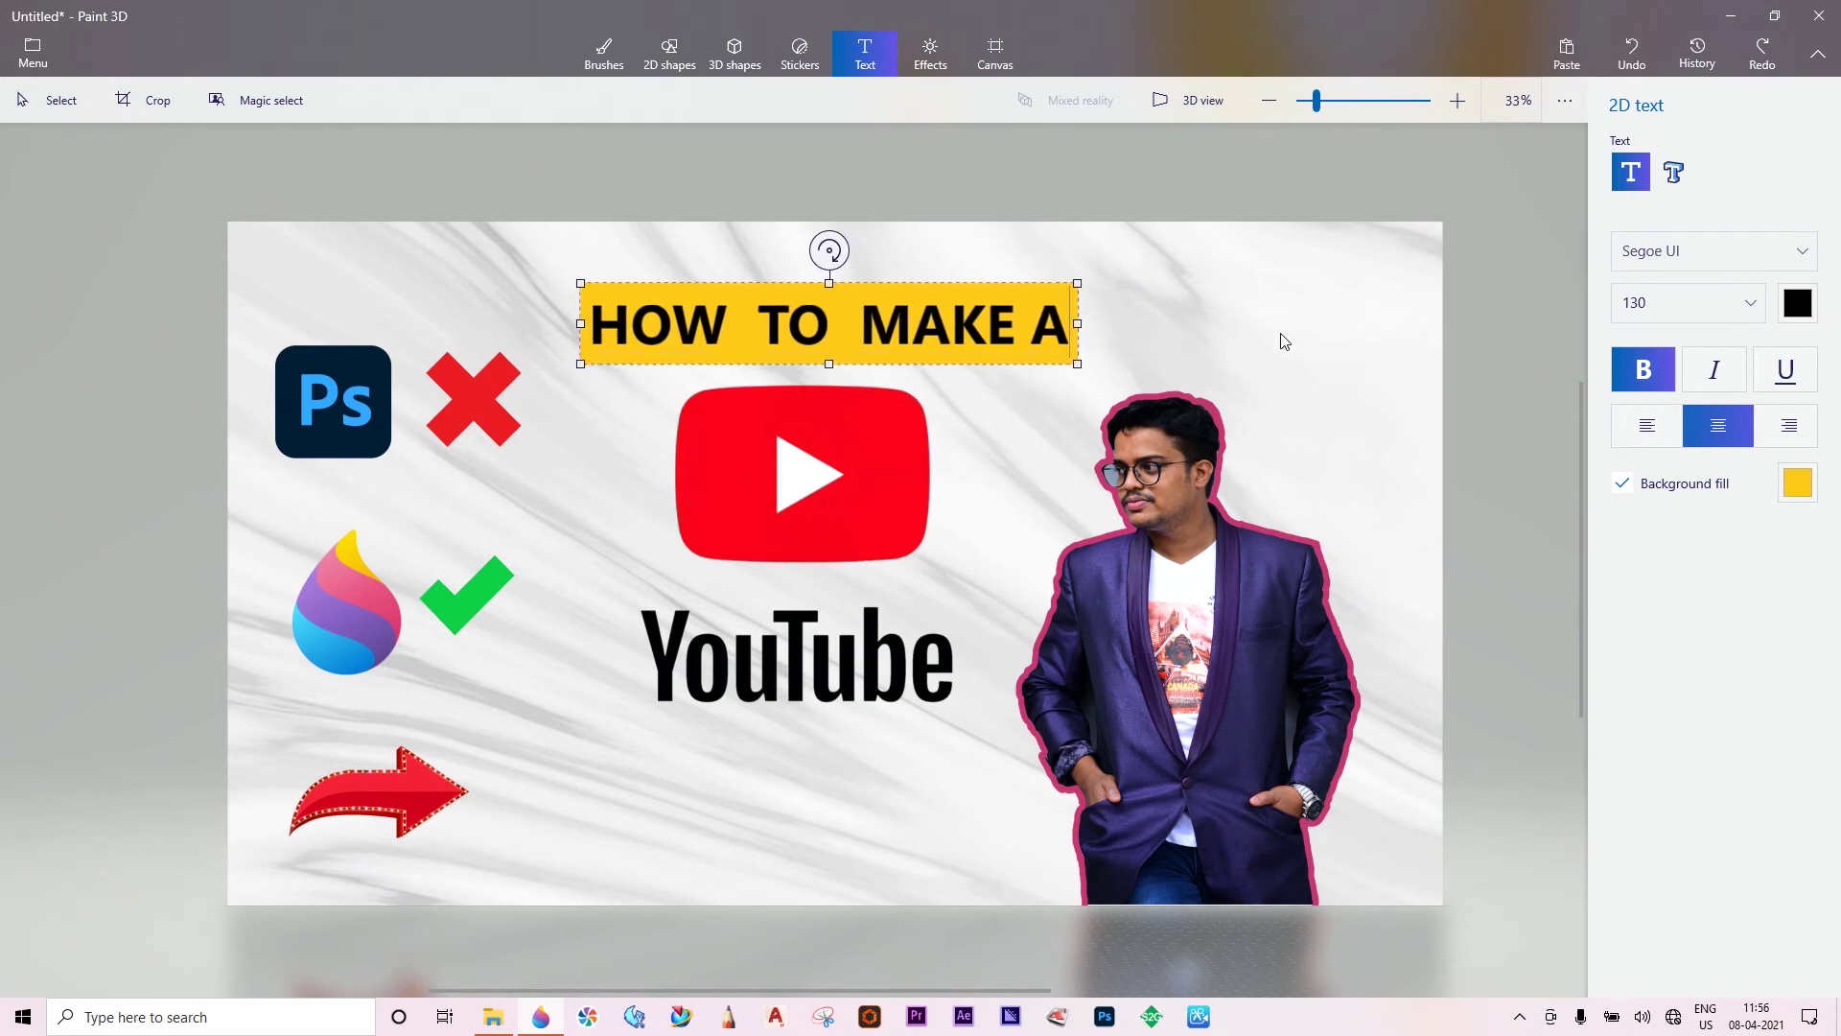
left_click(1159, 268)
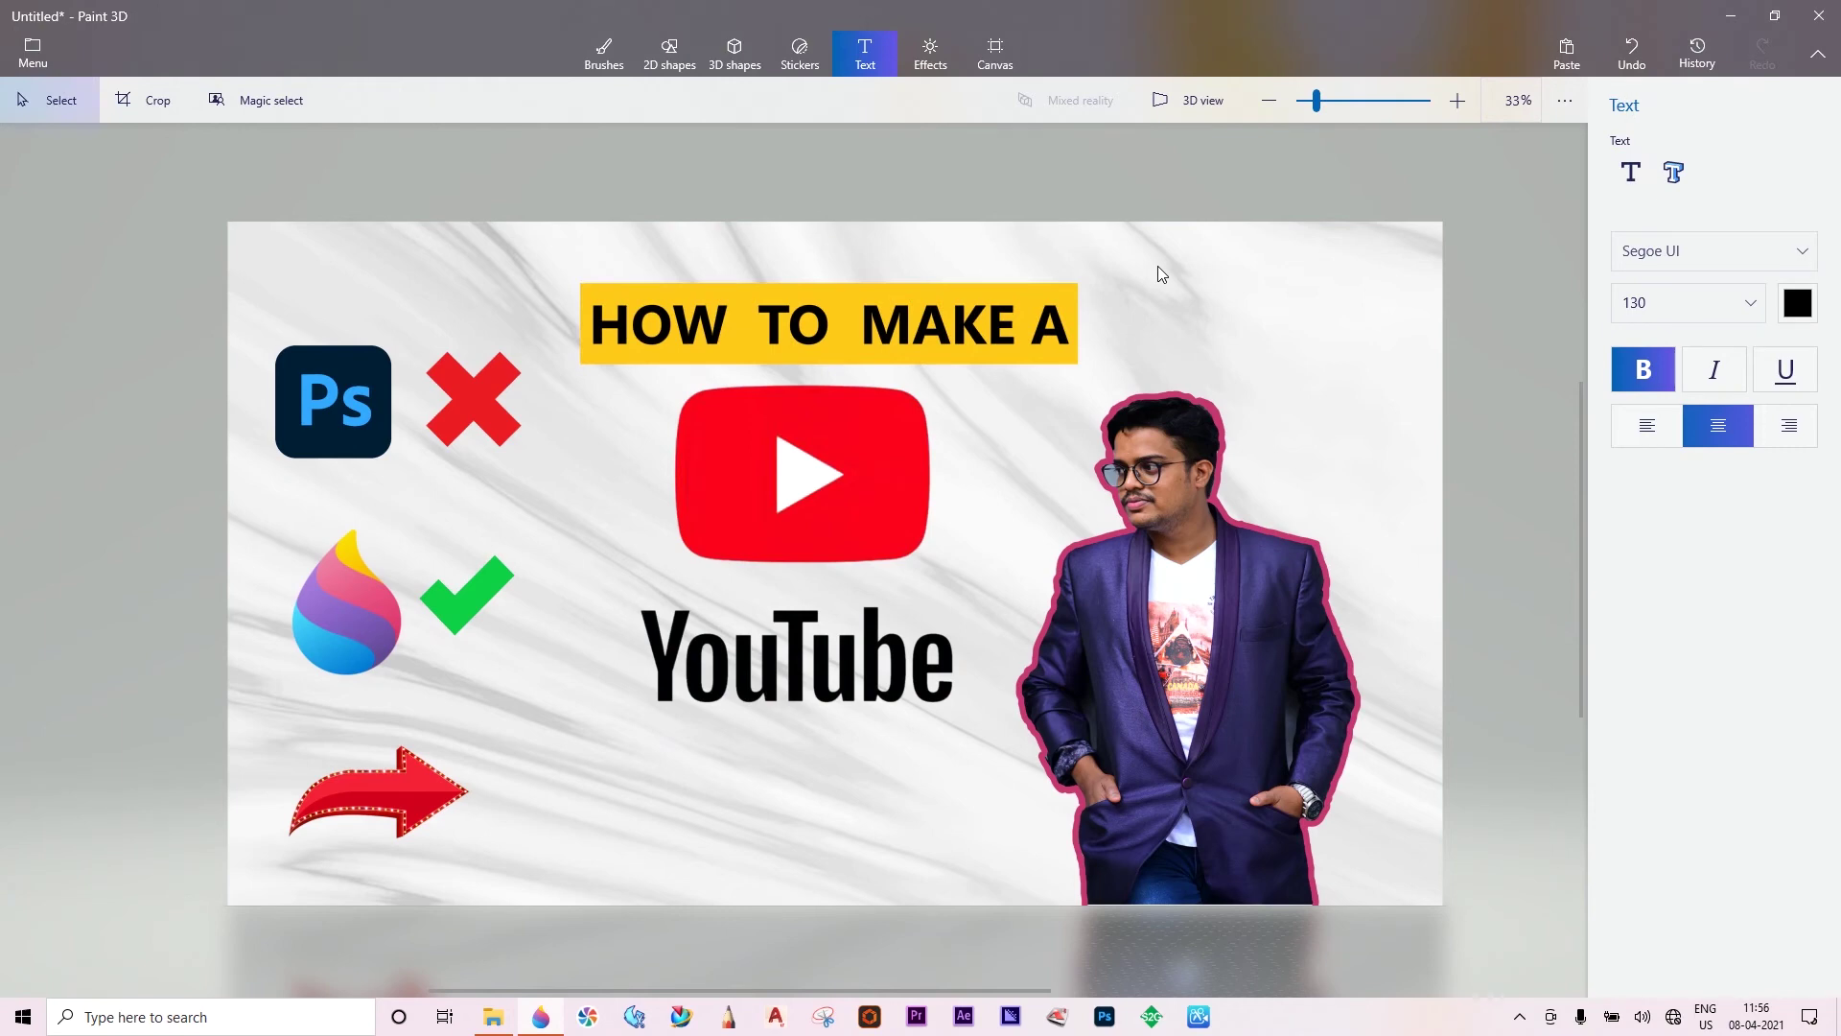
Add 2D text 'THUMBNAIL' below the YouTube wordmark, narrowing its box to fit.
left_click(1628, 177)
left_click_drag(630, 715, 1076, 788)
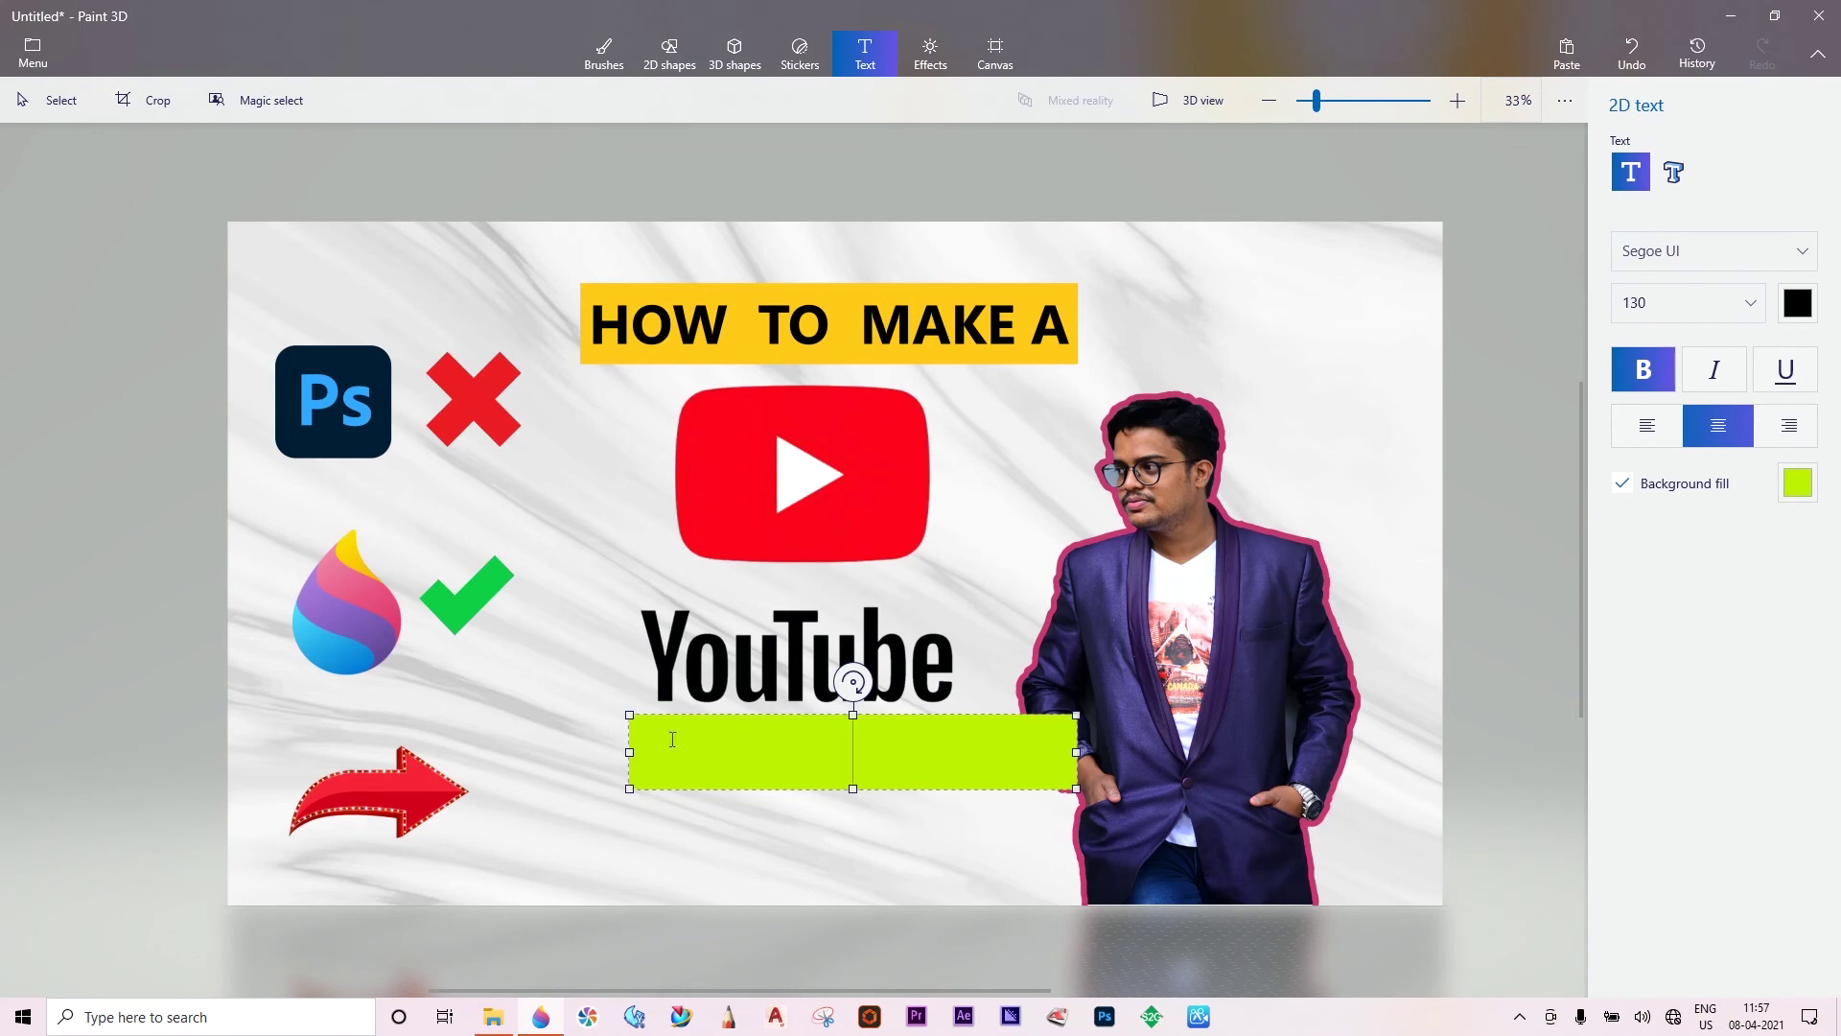
type("THUM")
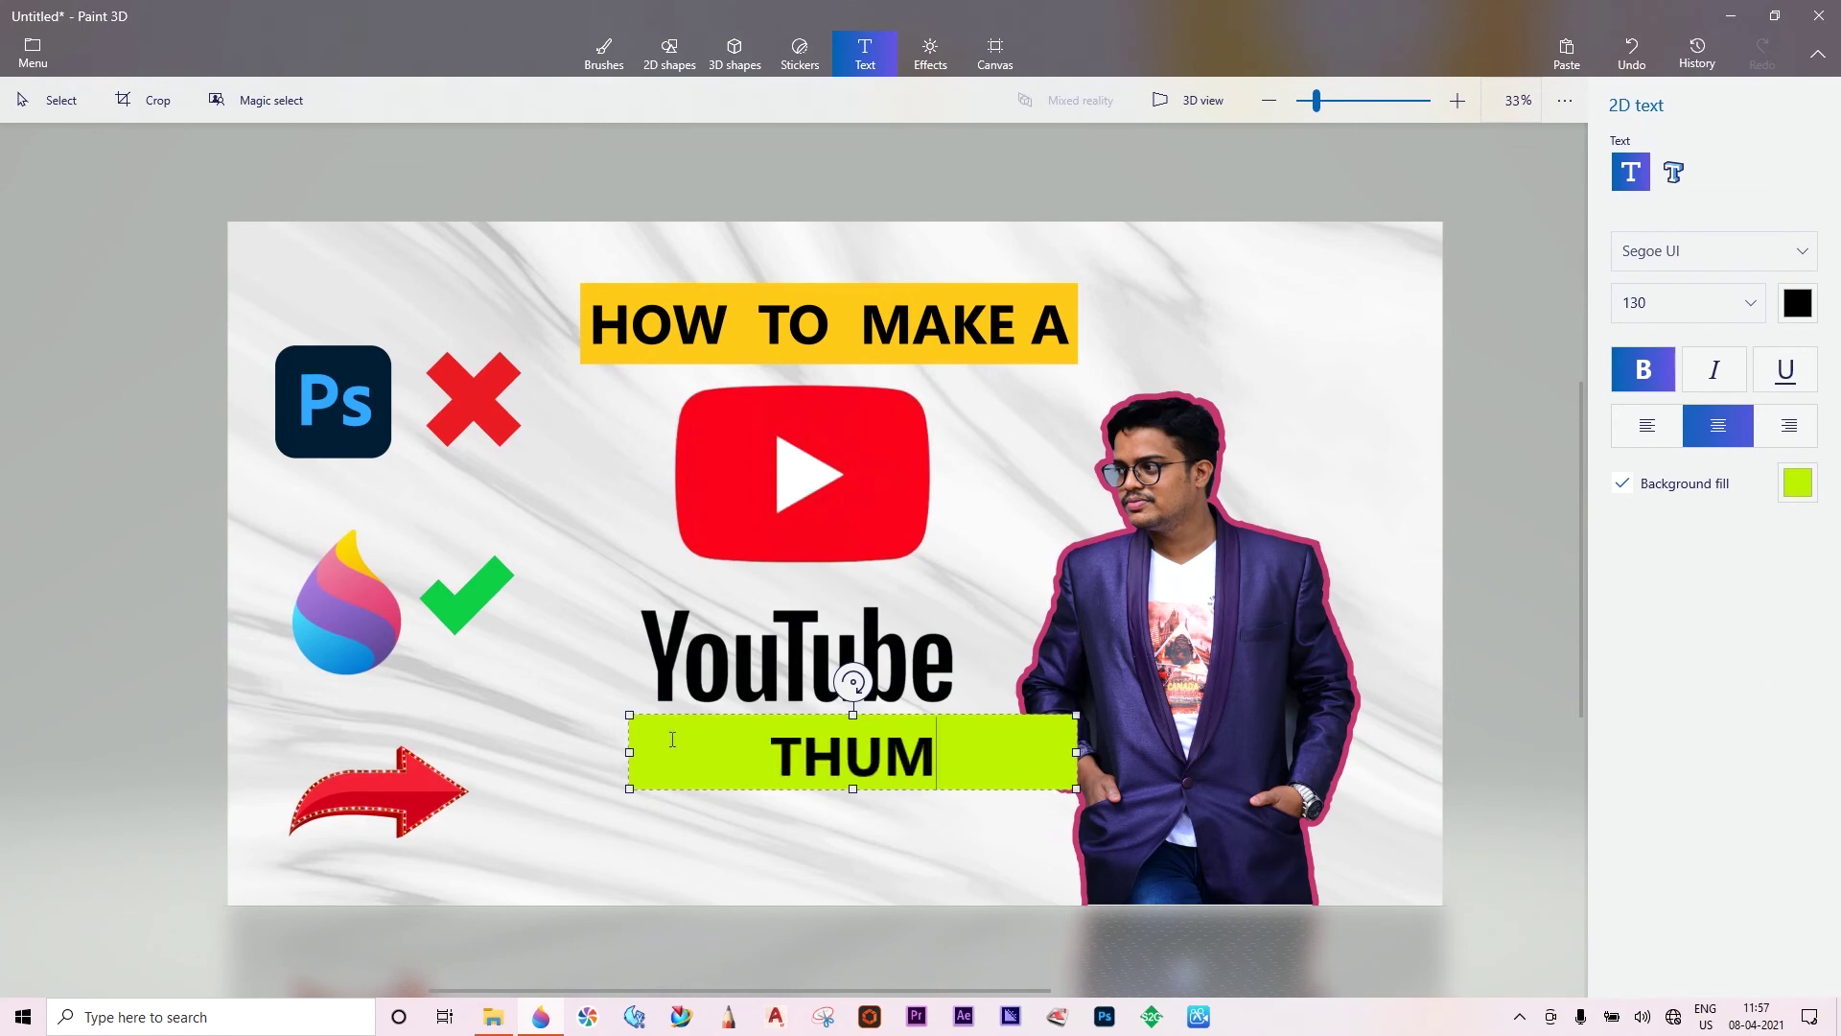
type("BNA")
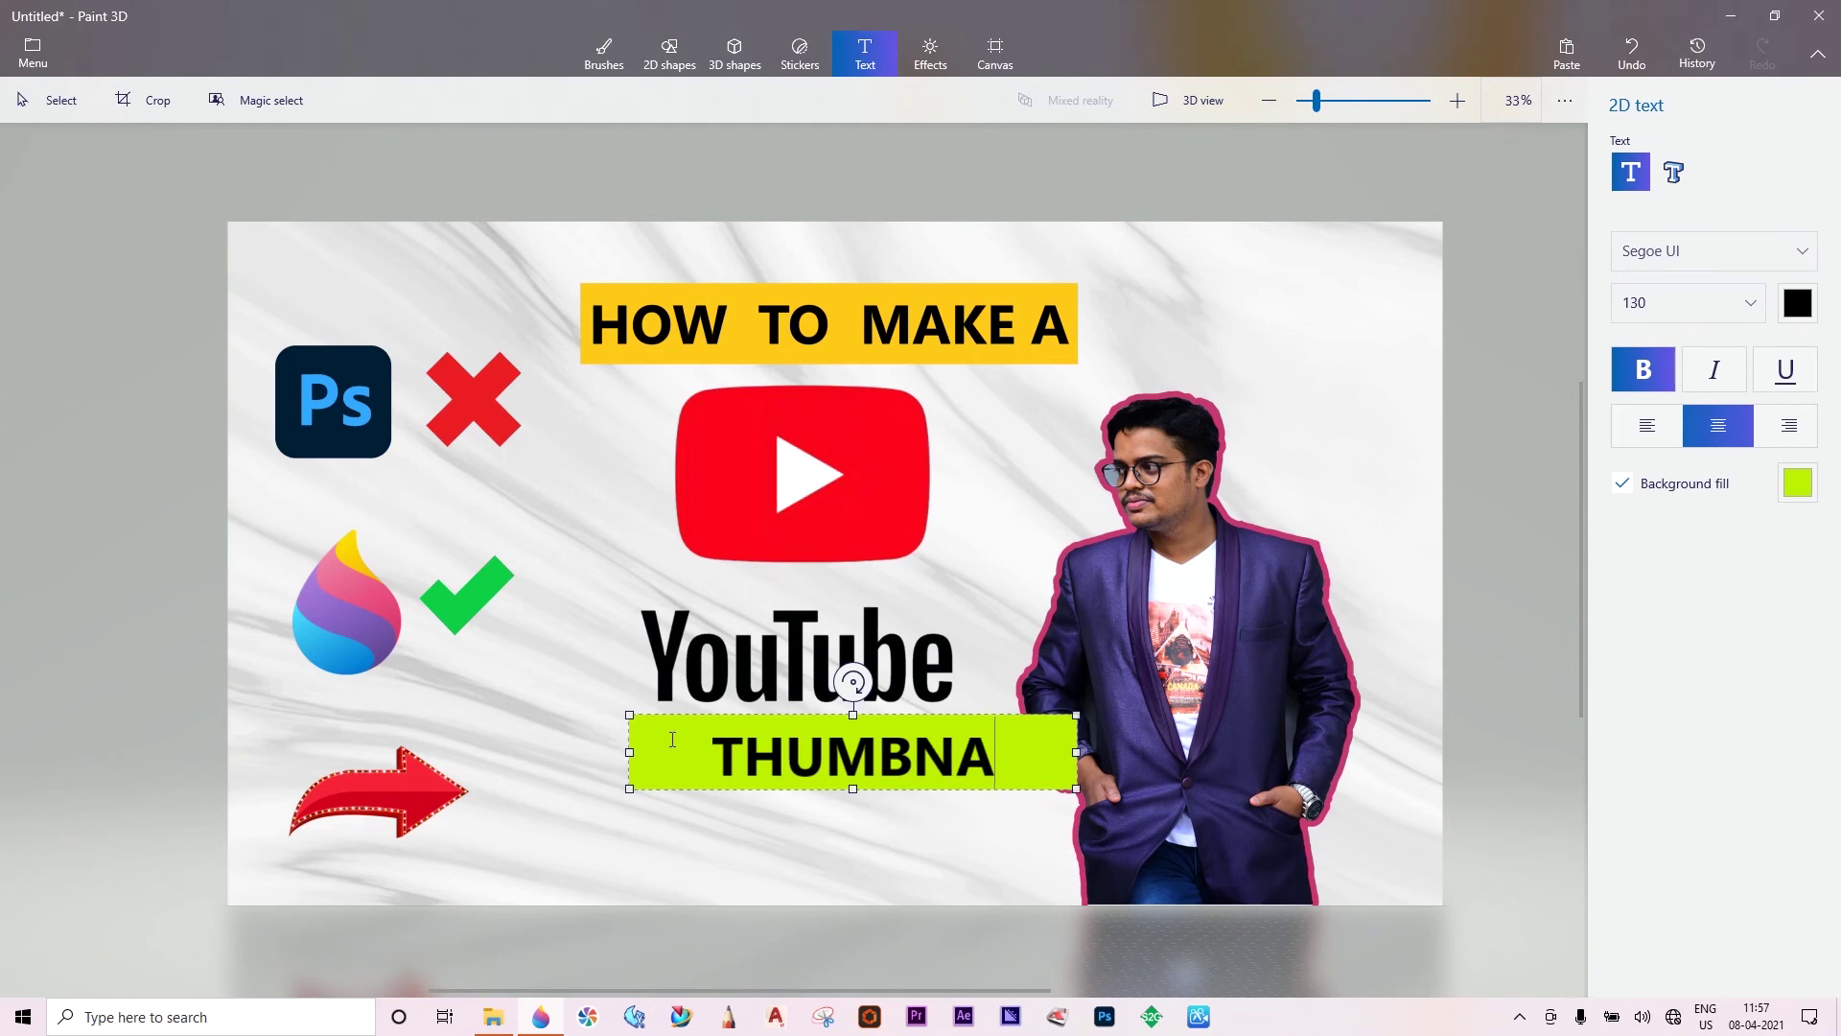
type("IL")
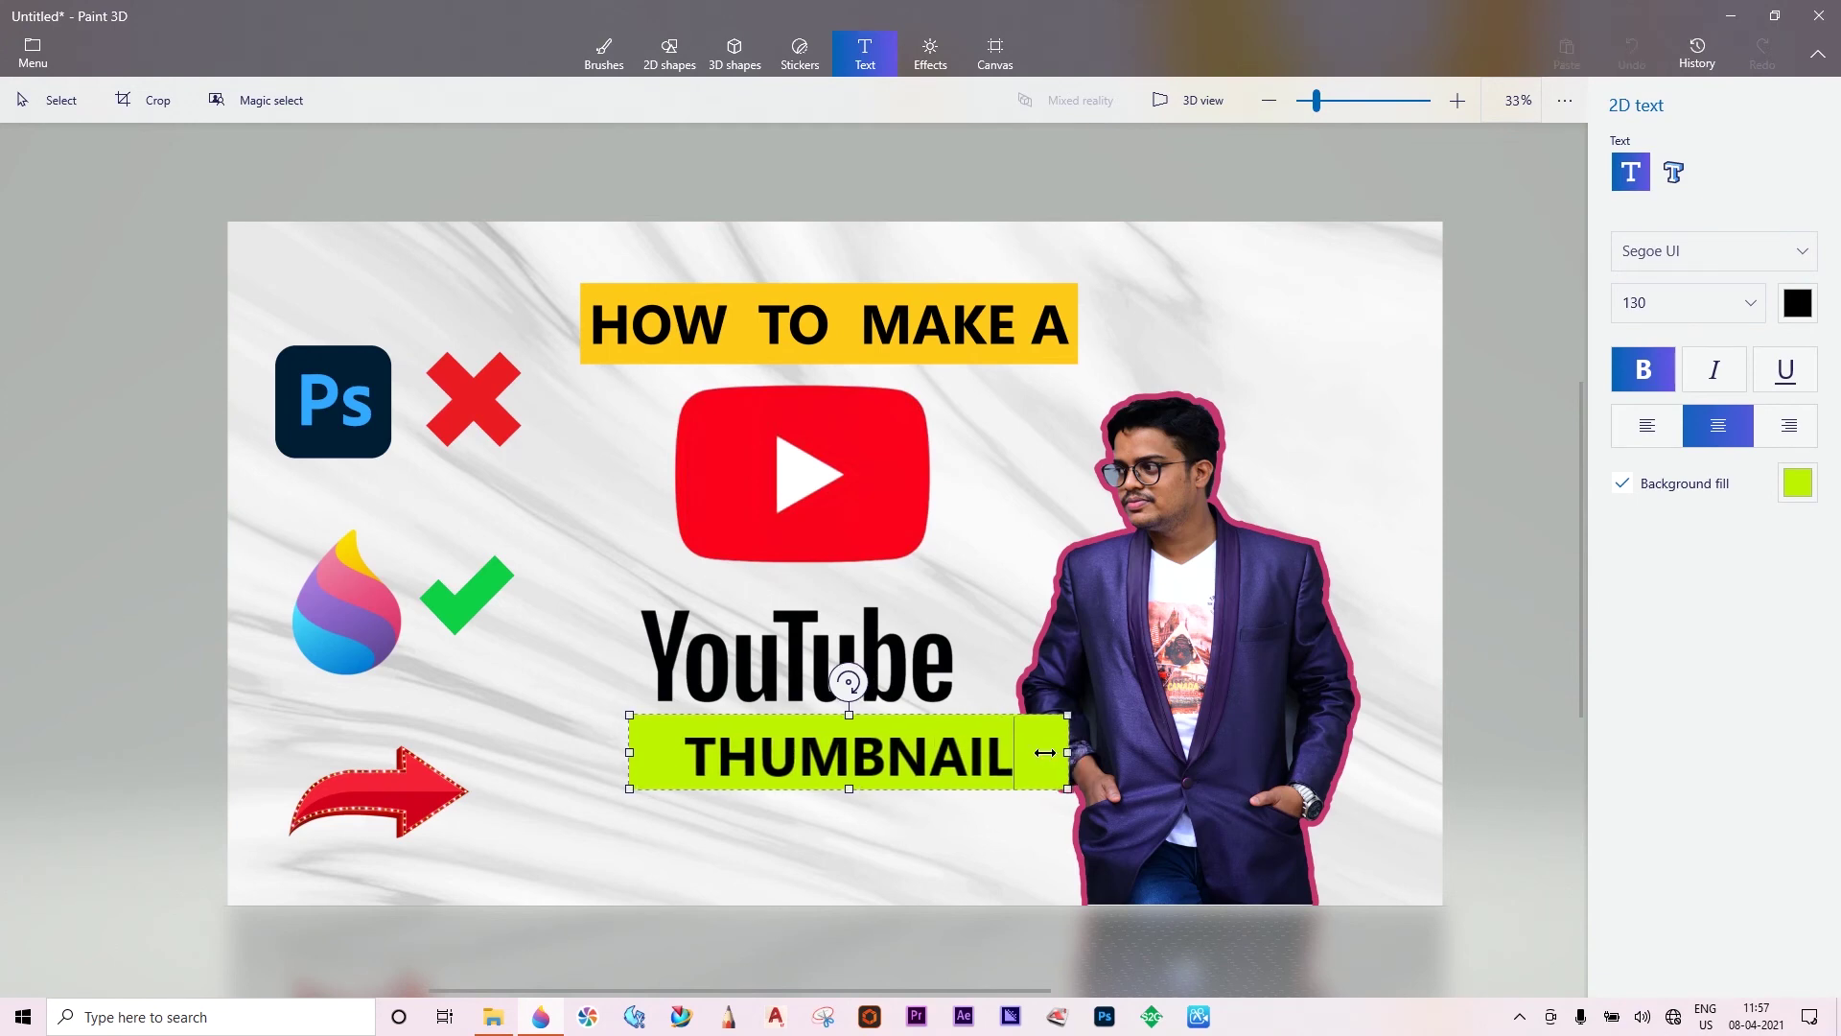
left_click_drag(1076, 752, 974, 752)
left_click(1199, 249)
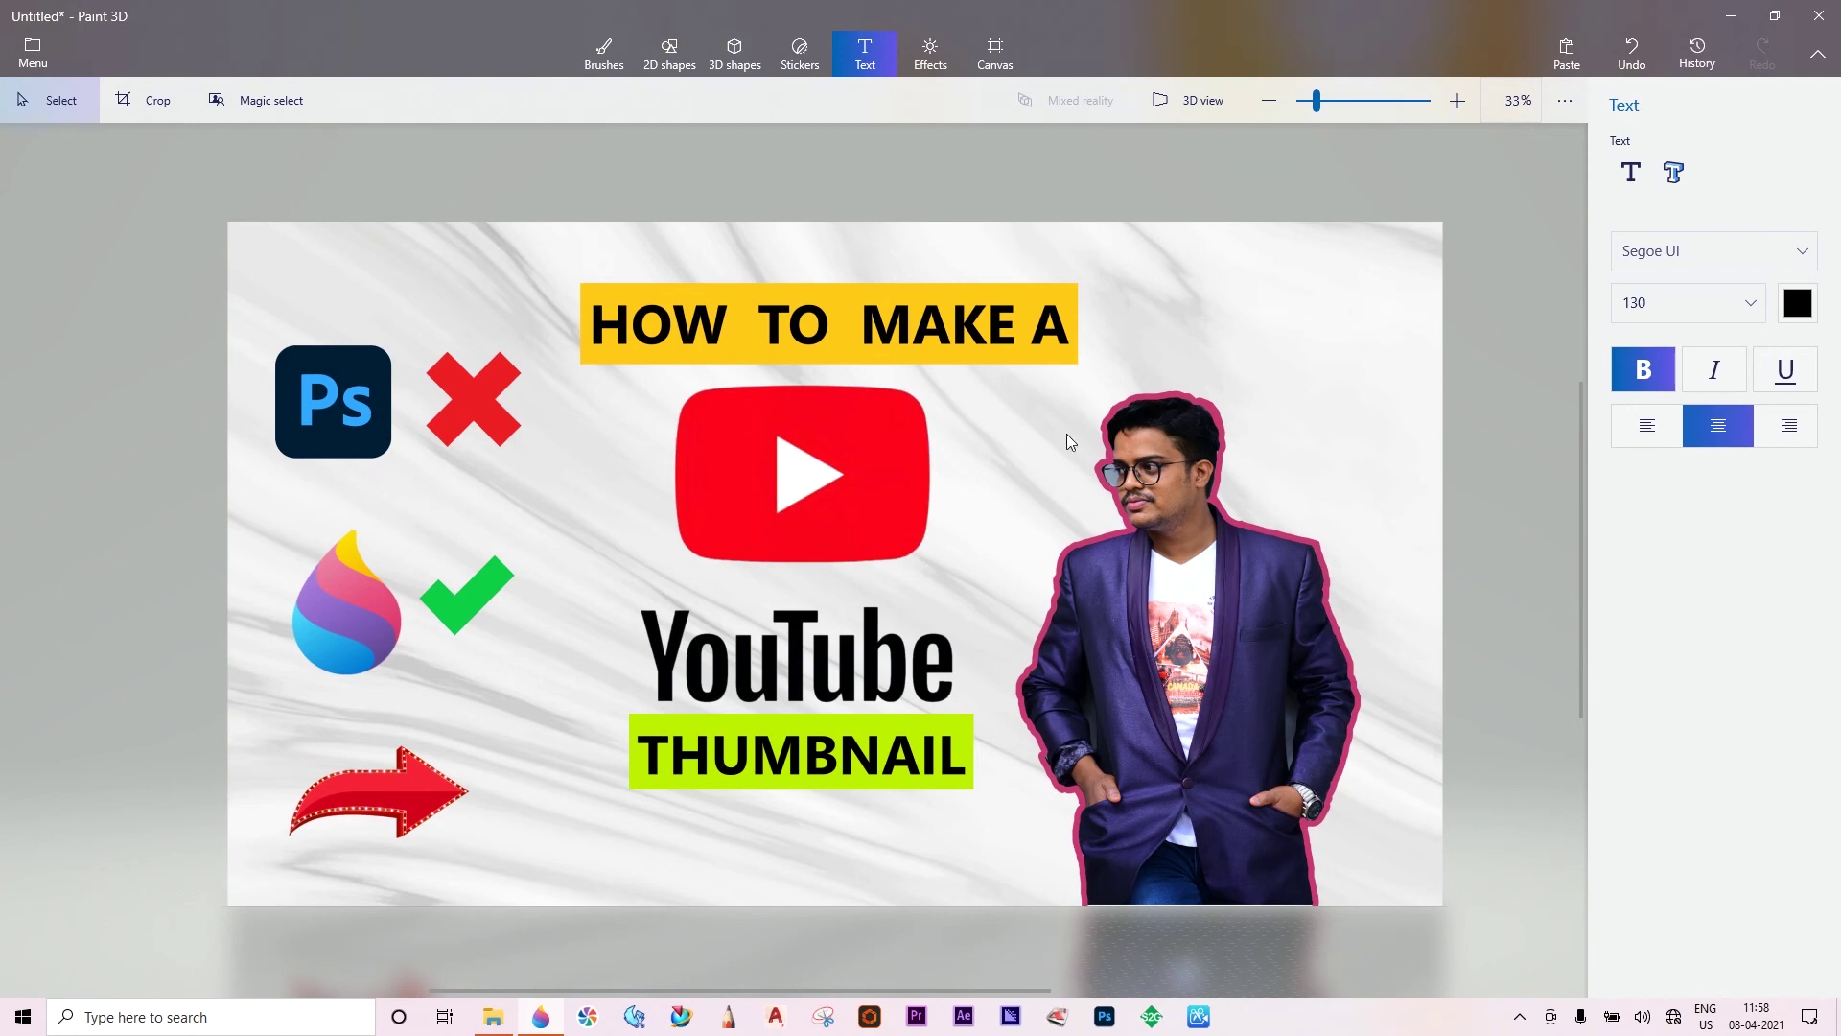
left_click(1628, 173)
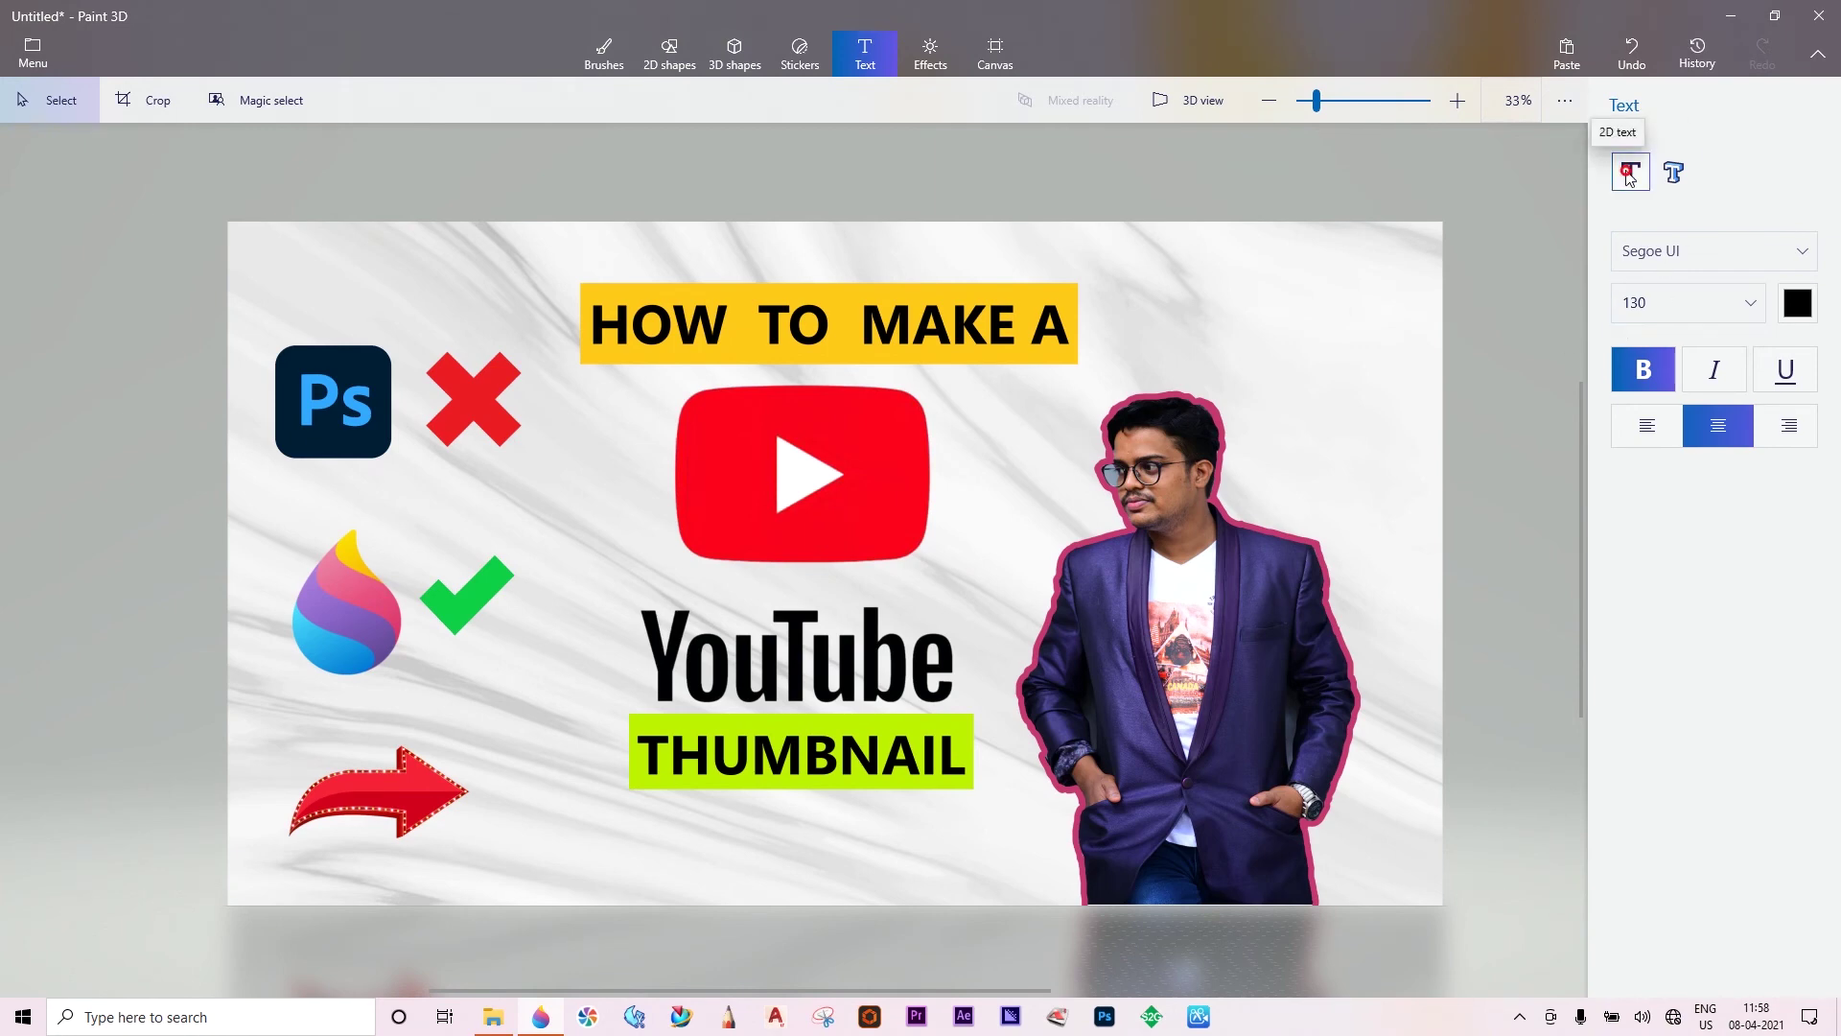
Add 'EASY & FREE' below THUMBNAIL with adjusted box height and a blue background.
left_click(595, 827)
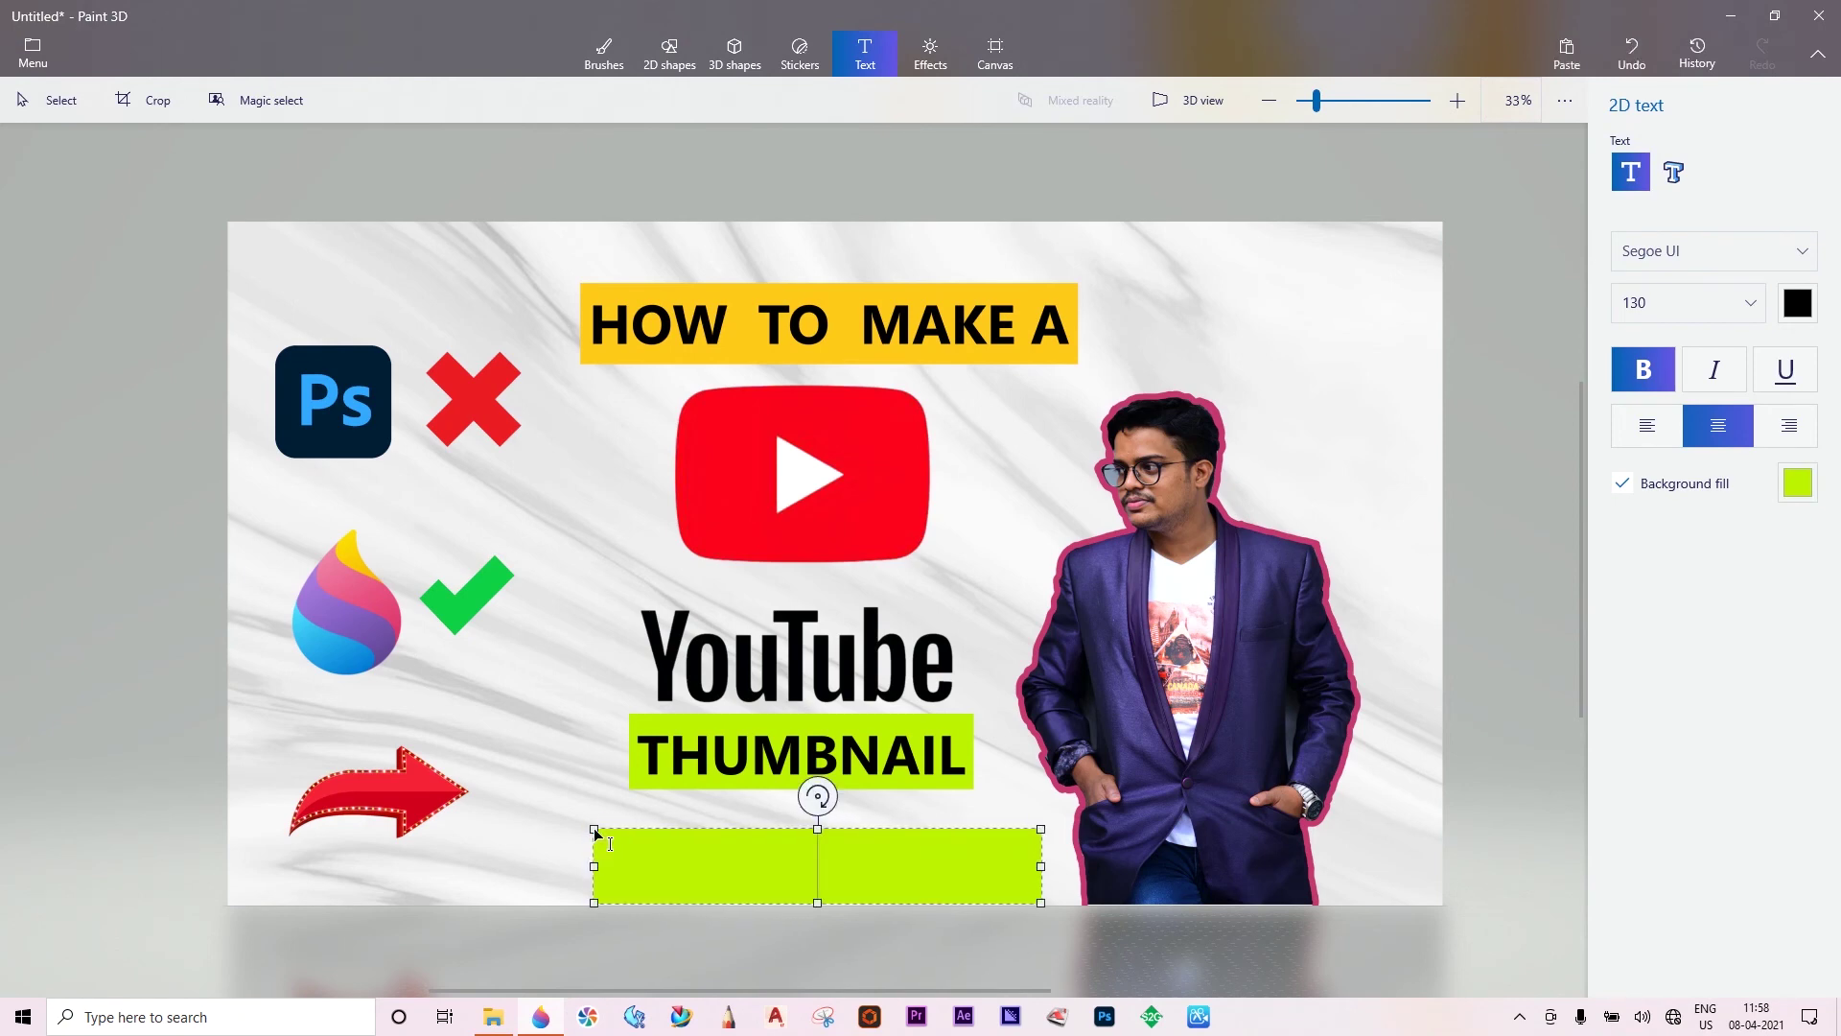
type("EAS")
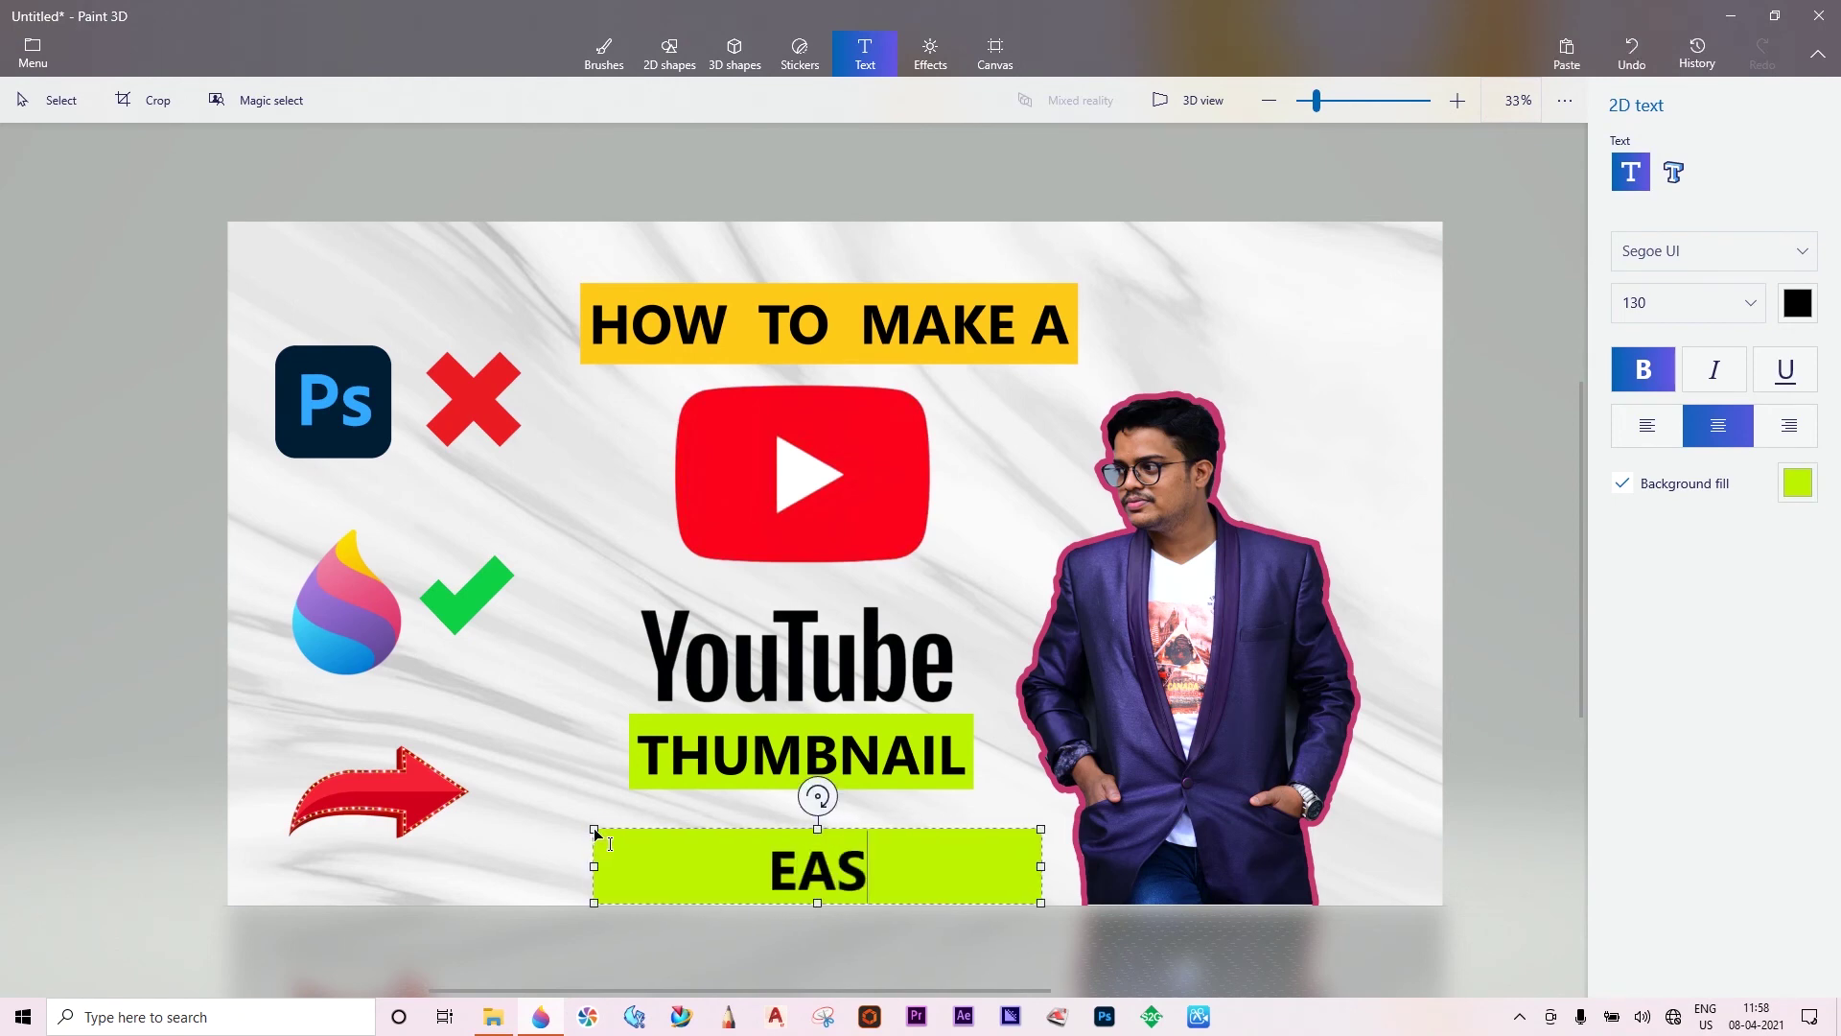
type("Y")
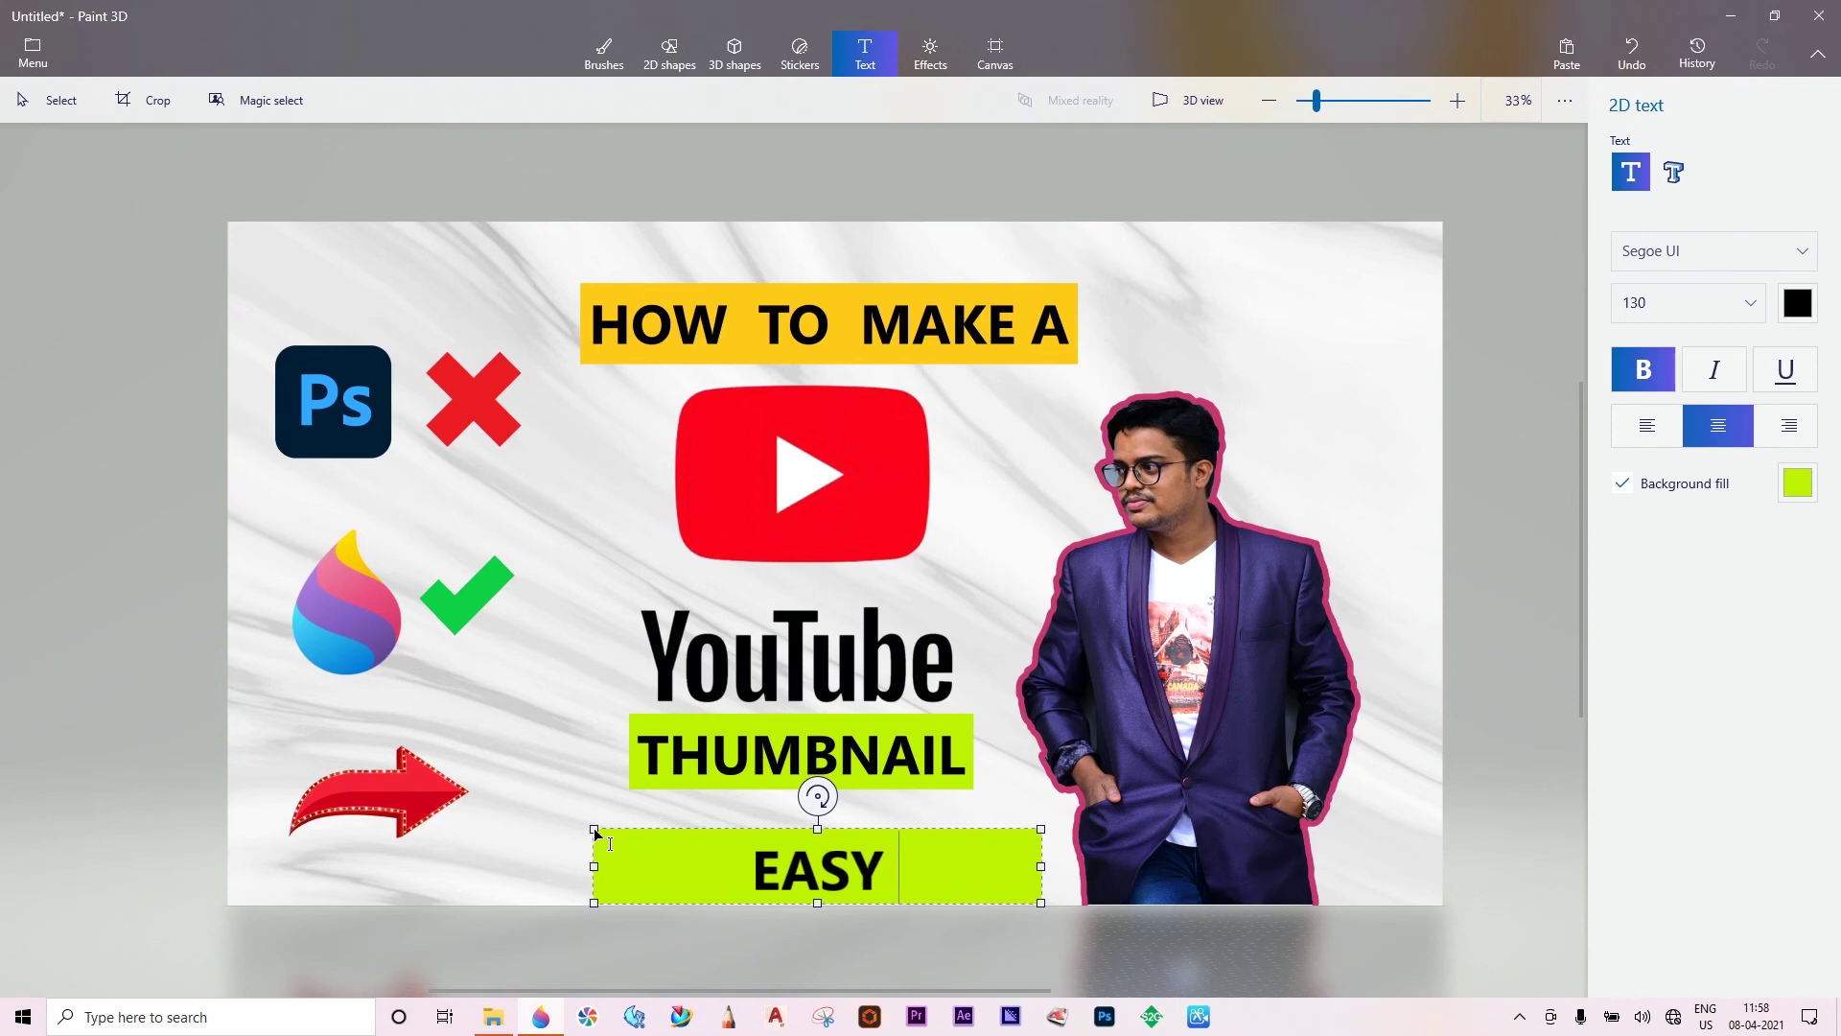
type(" &")
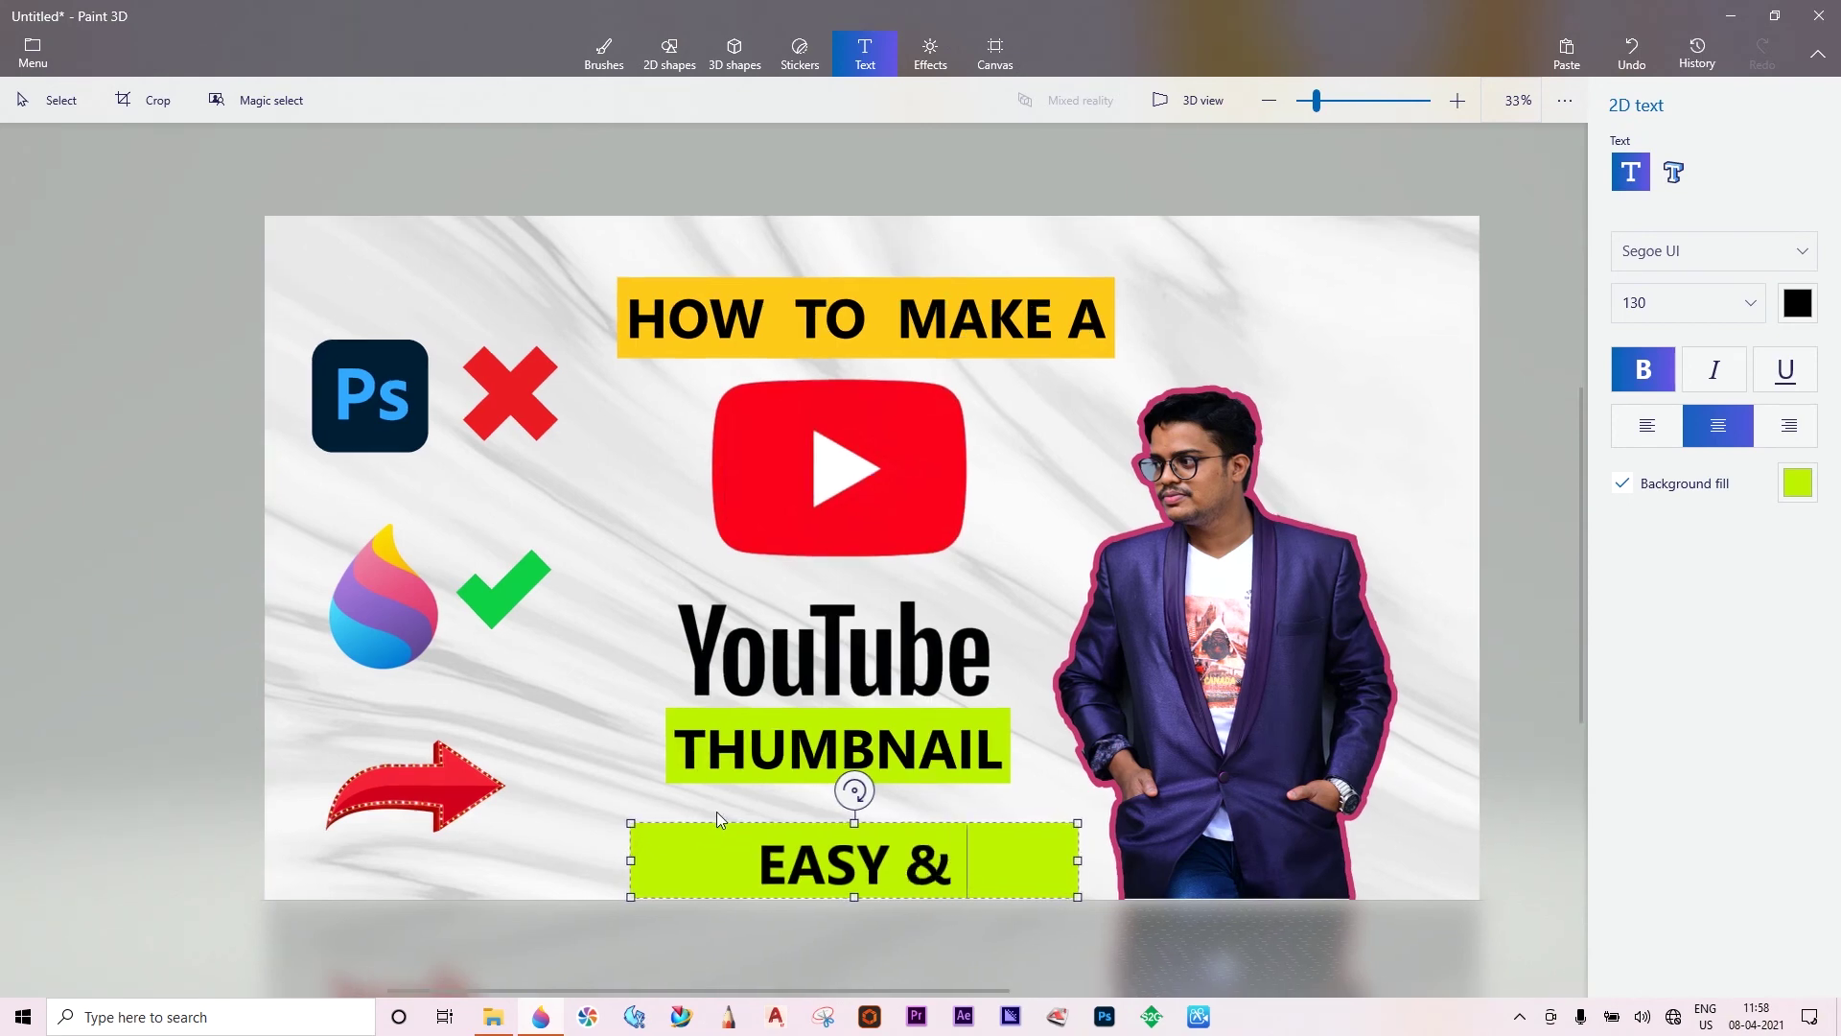
type(" FREE")
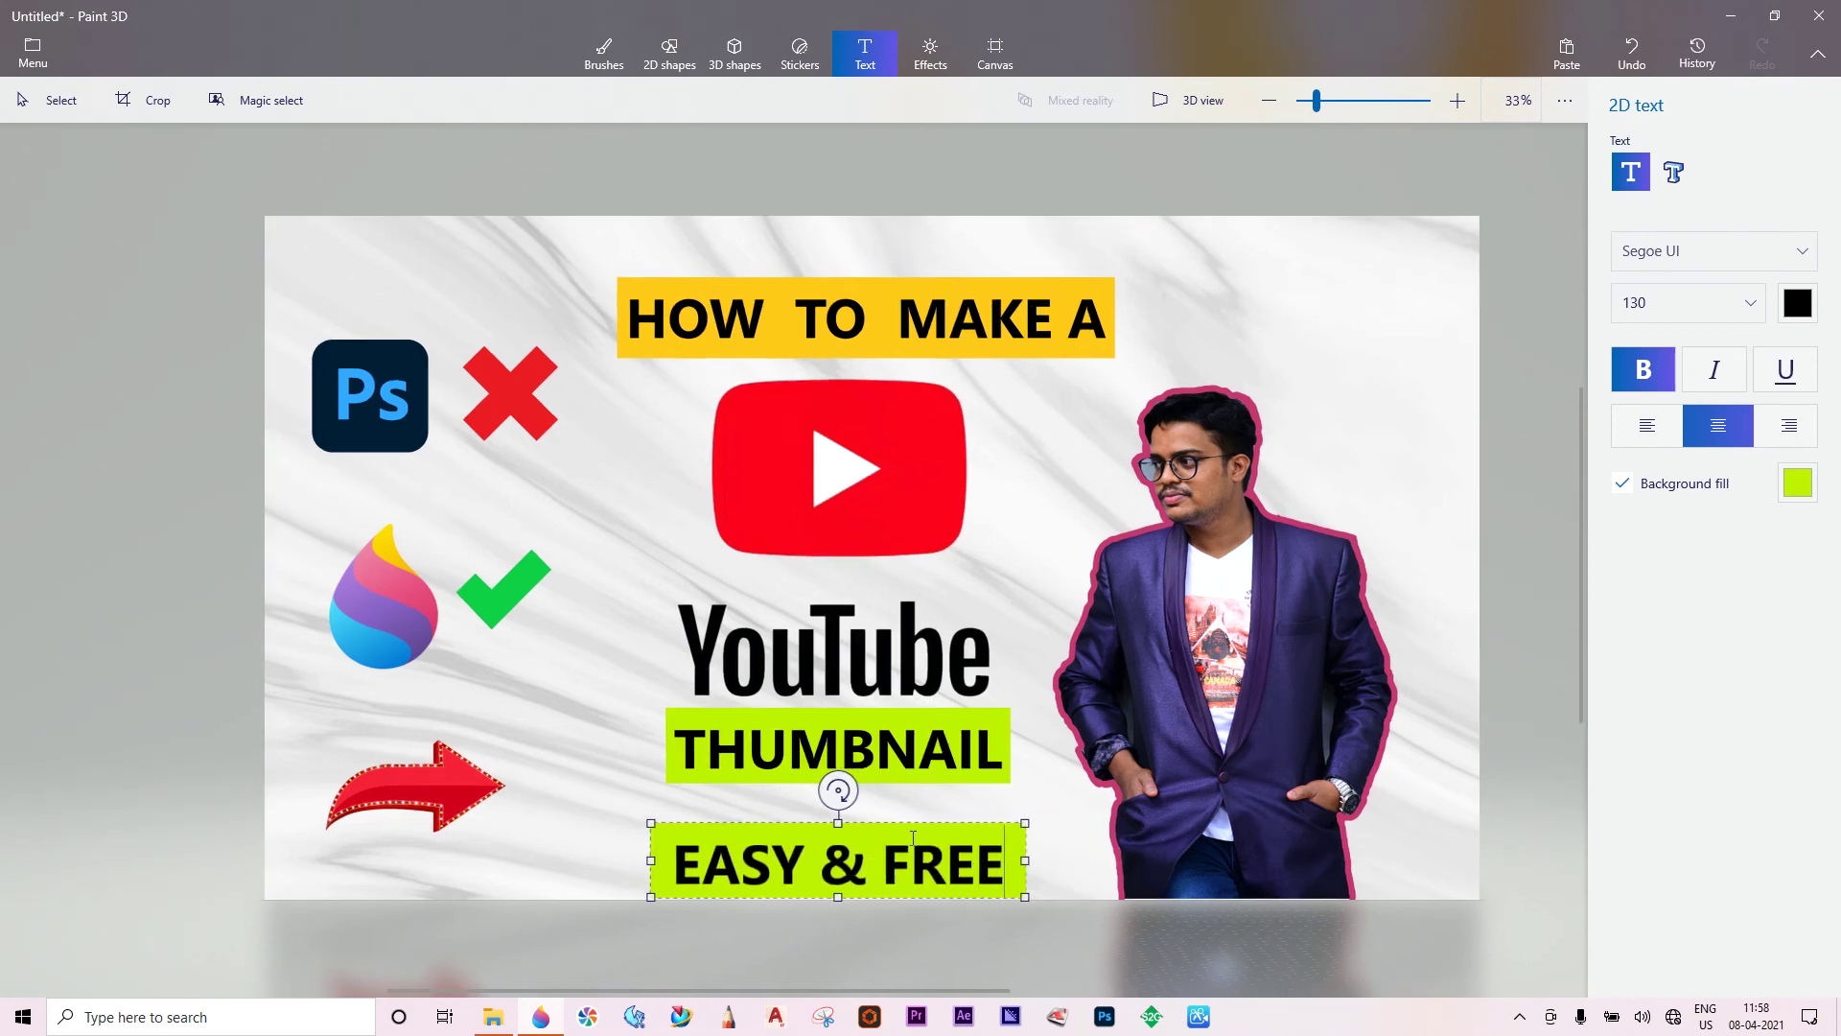
left_click_drag(838, 824, 838, 805)
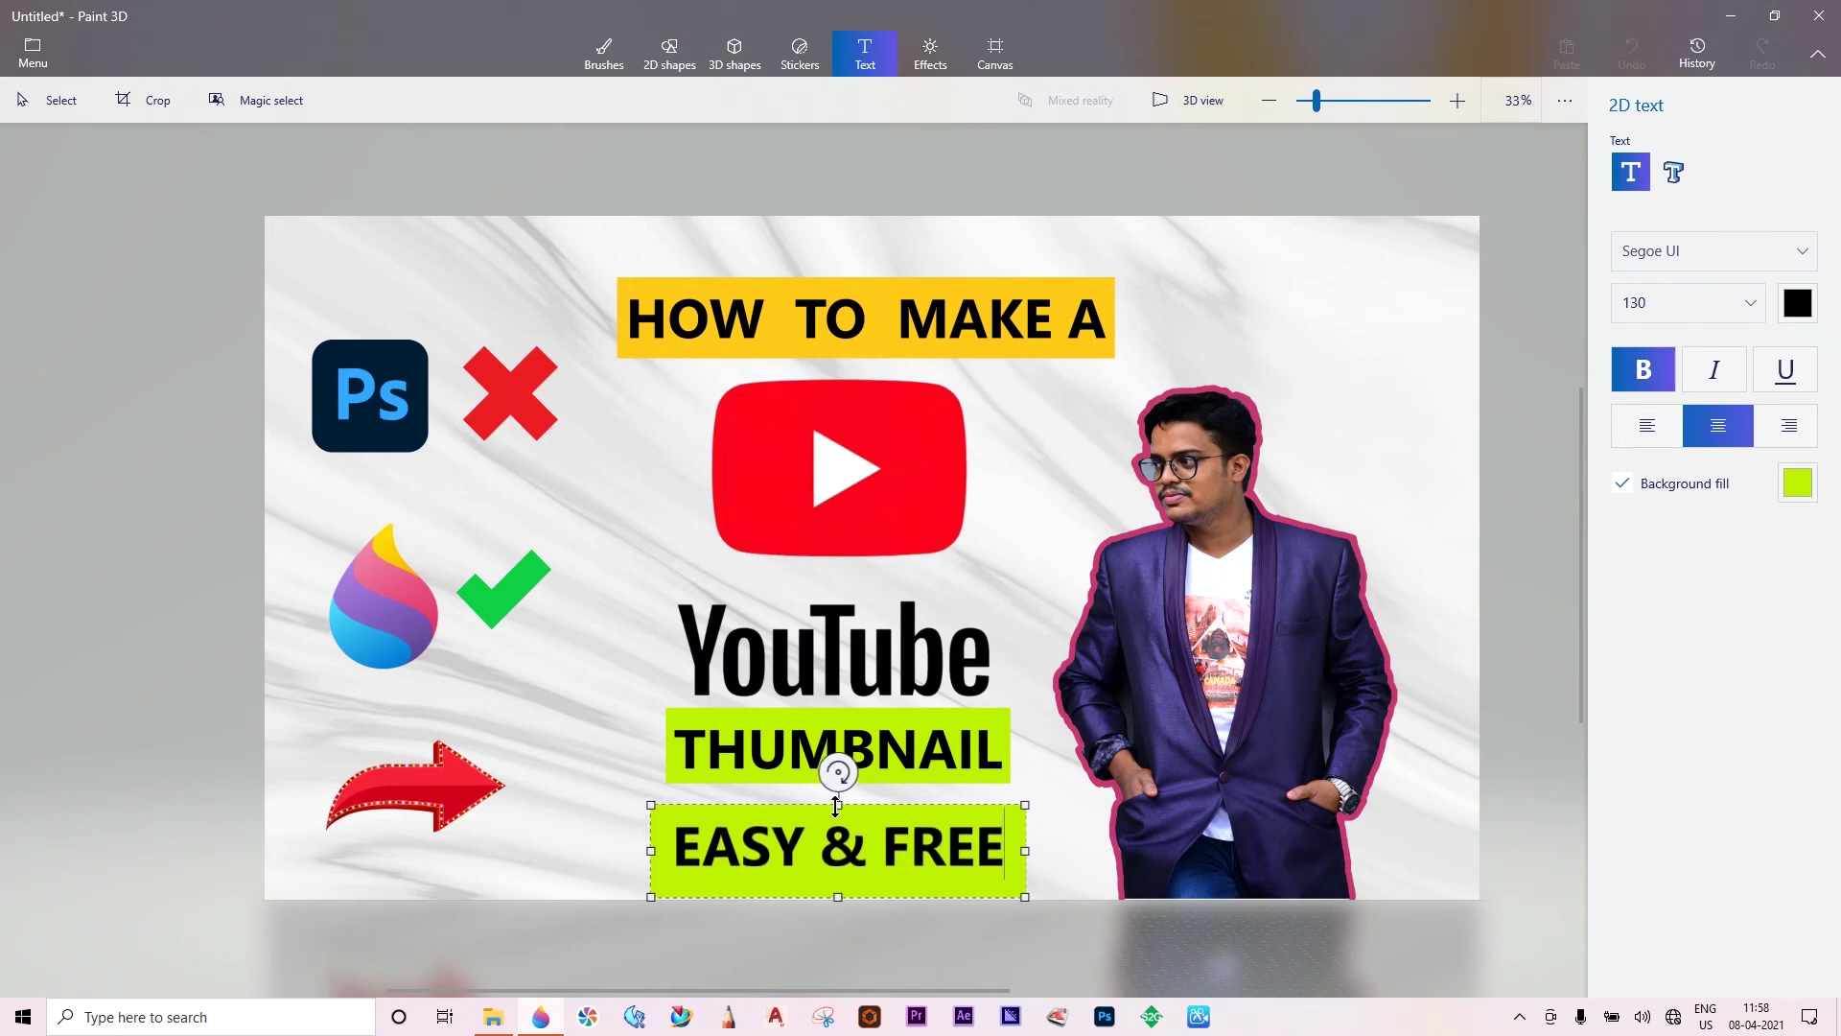
left_click_drag(838, 897, 838, 884)
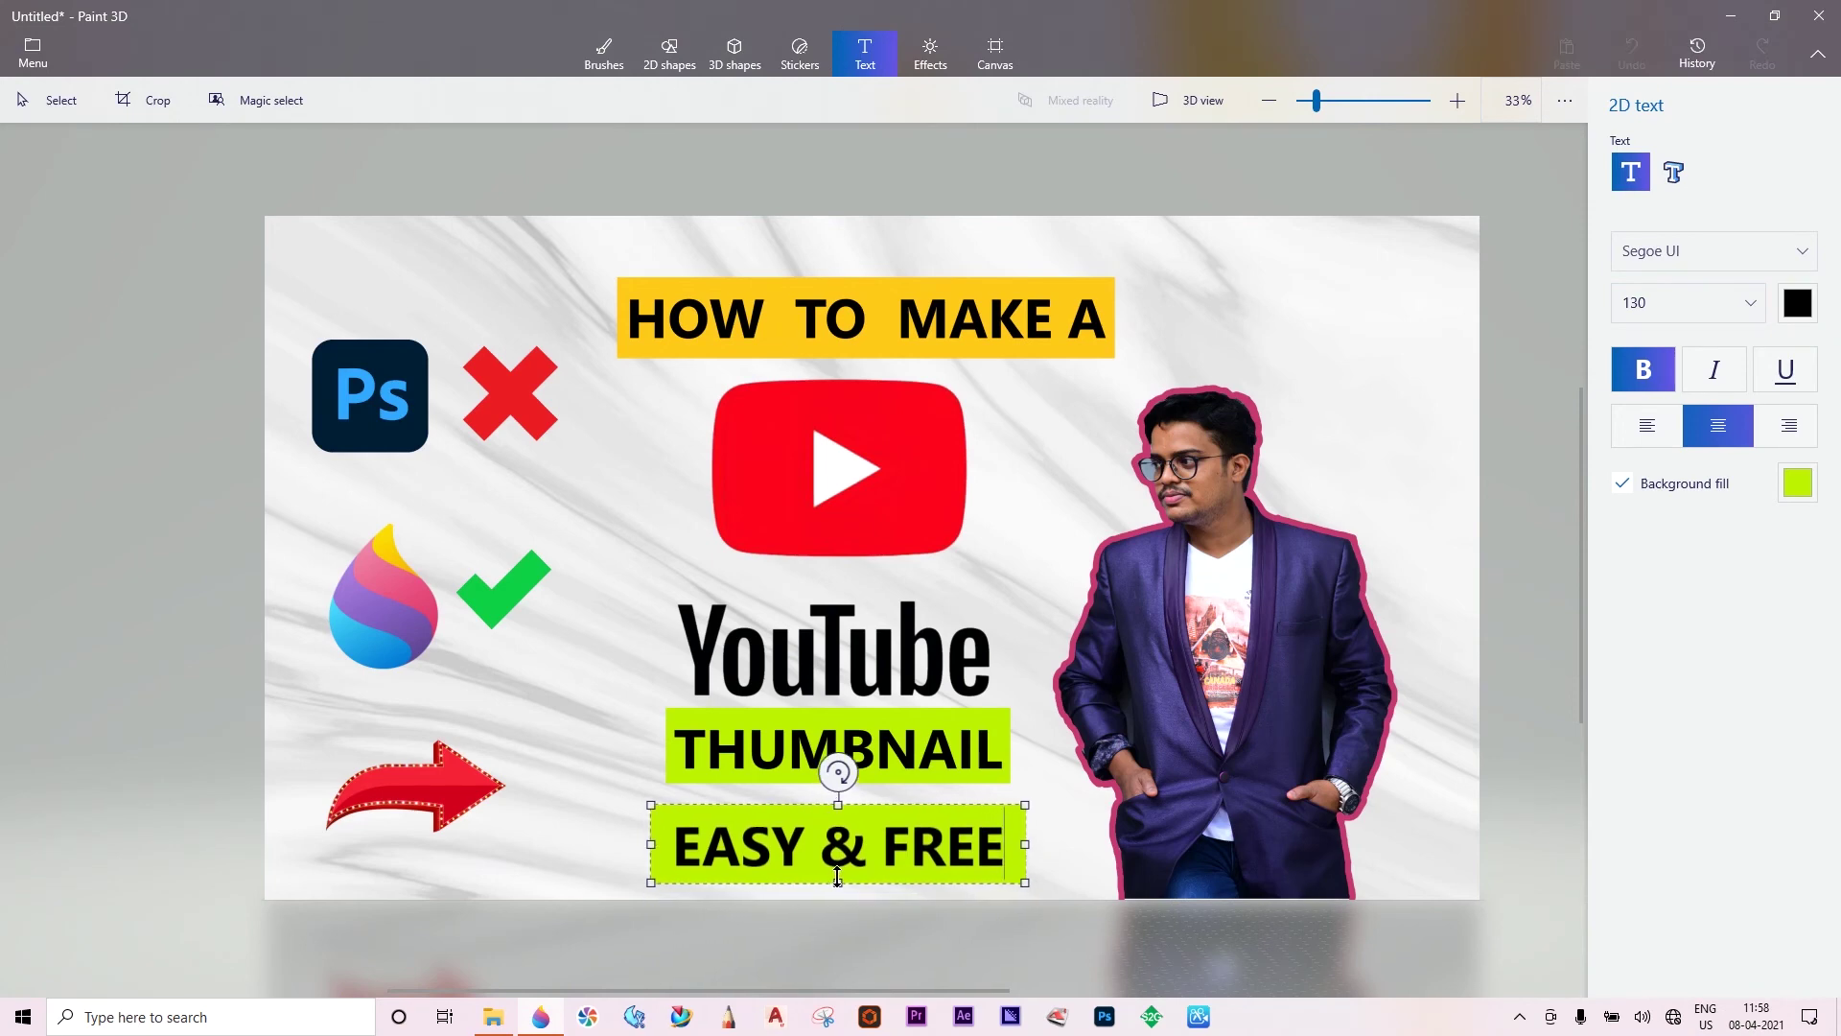
left_click(1809, 485)
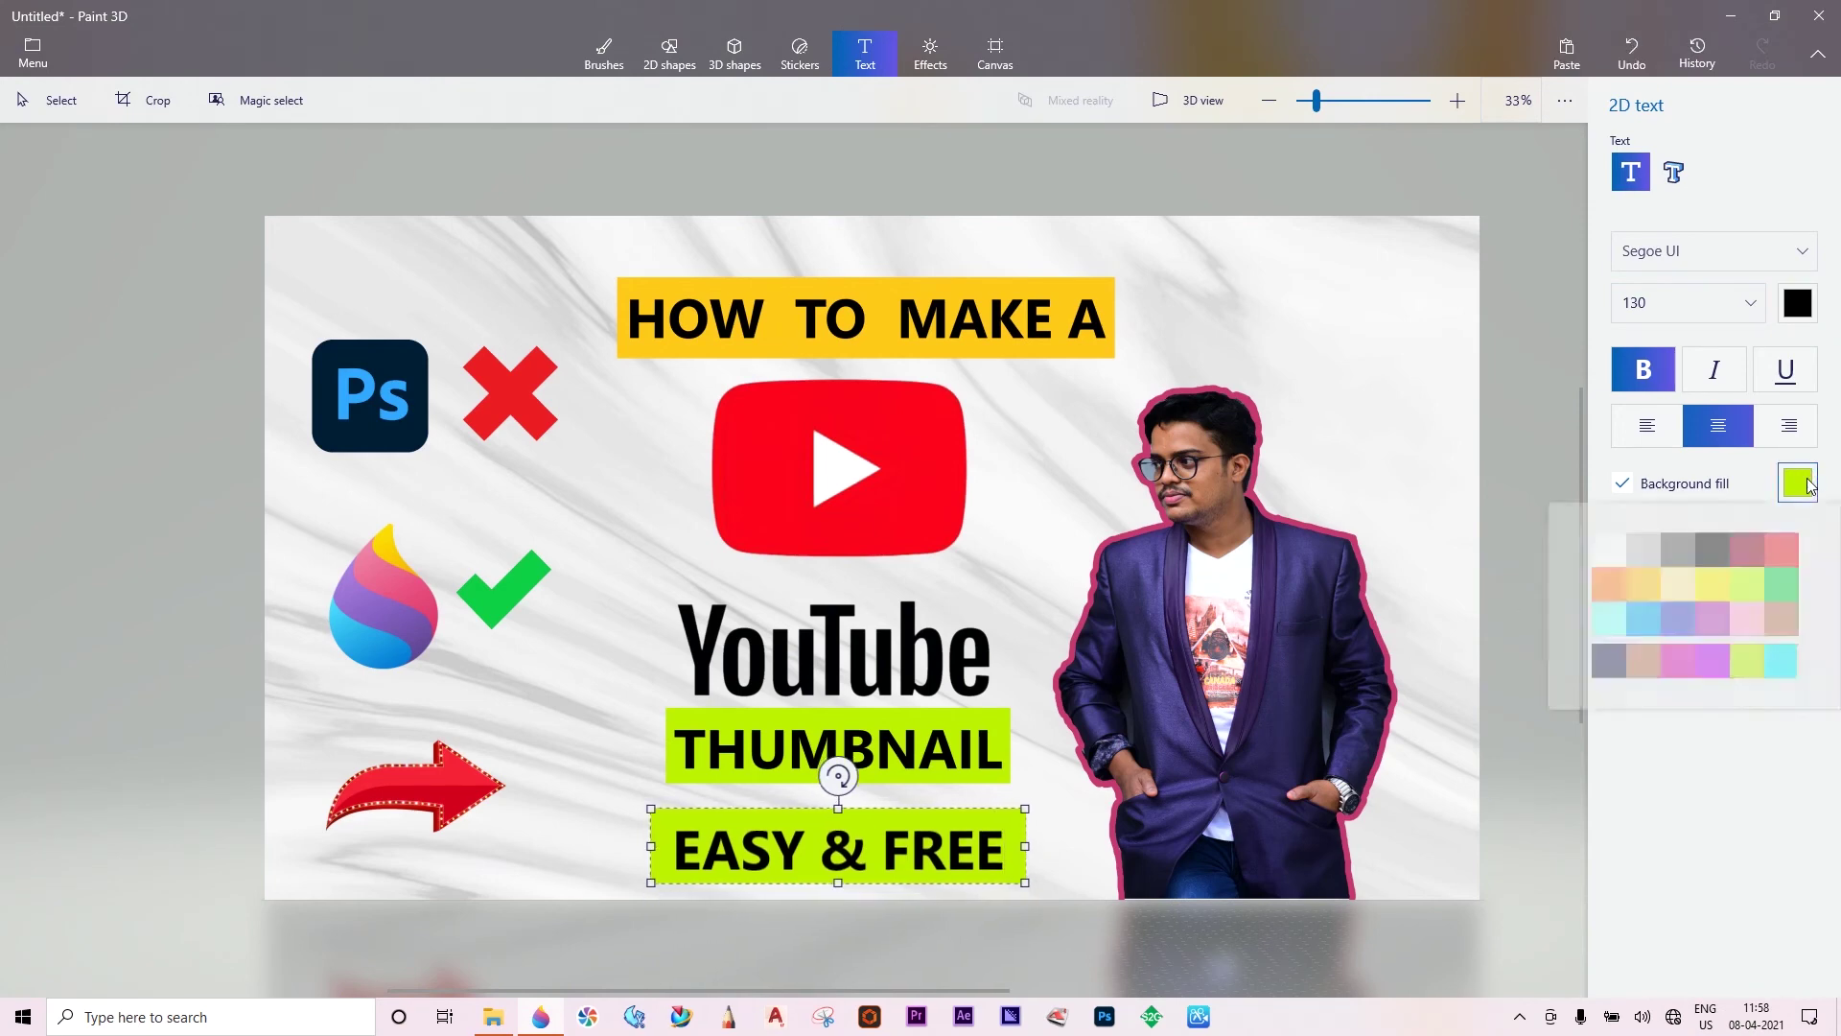
left_click(1657, 625)
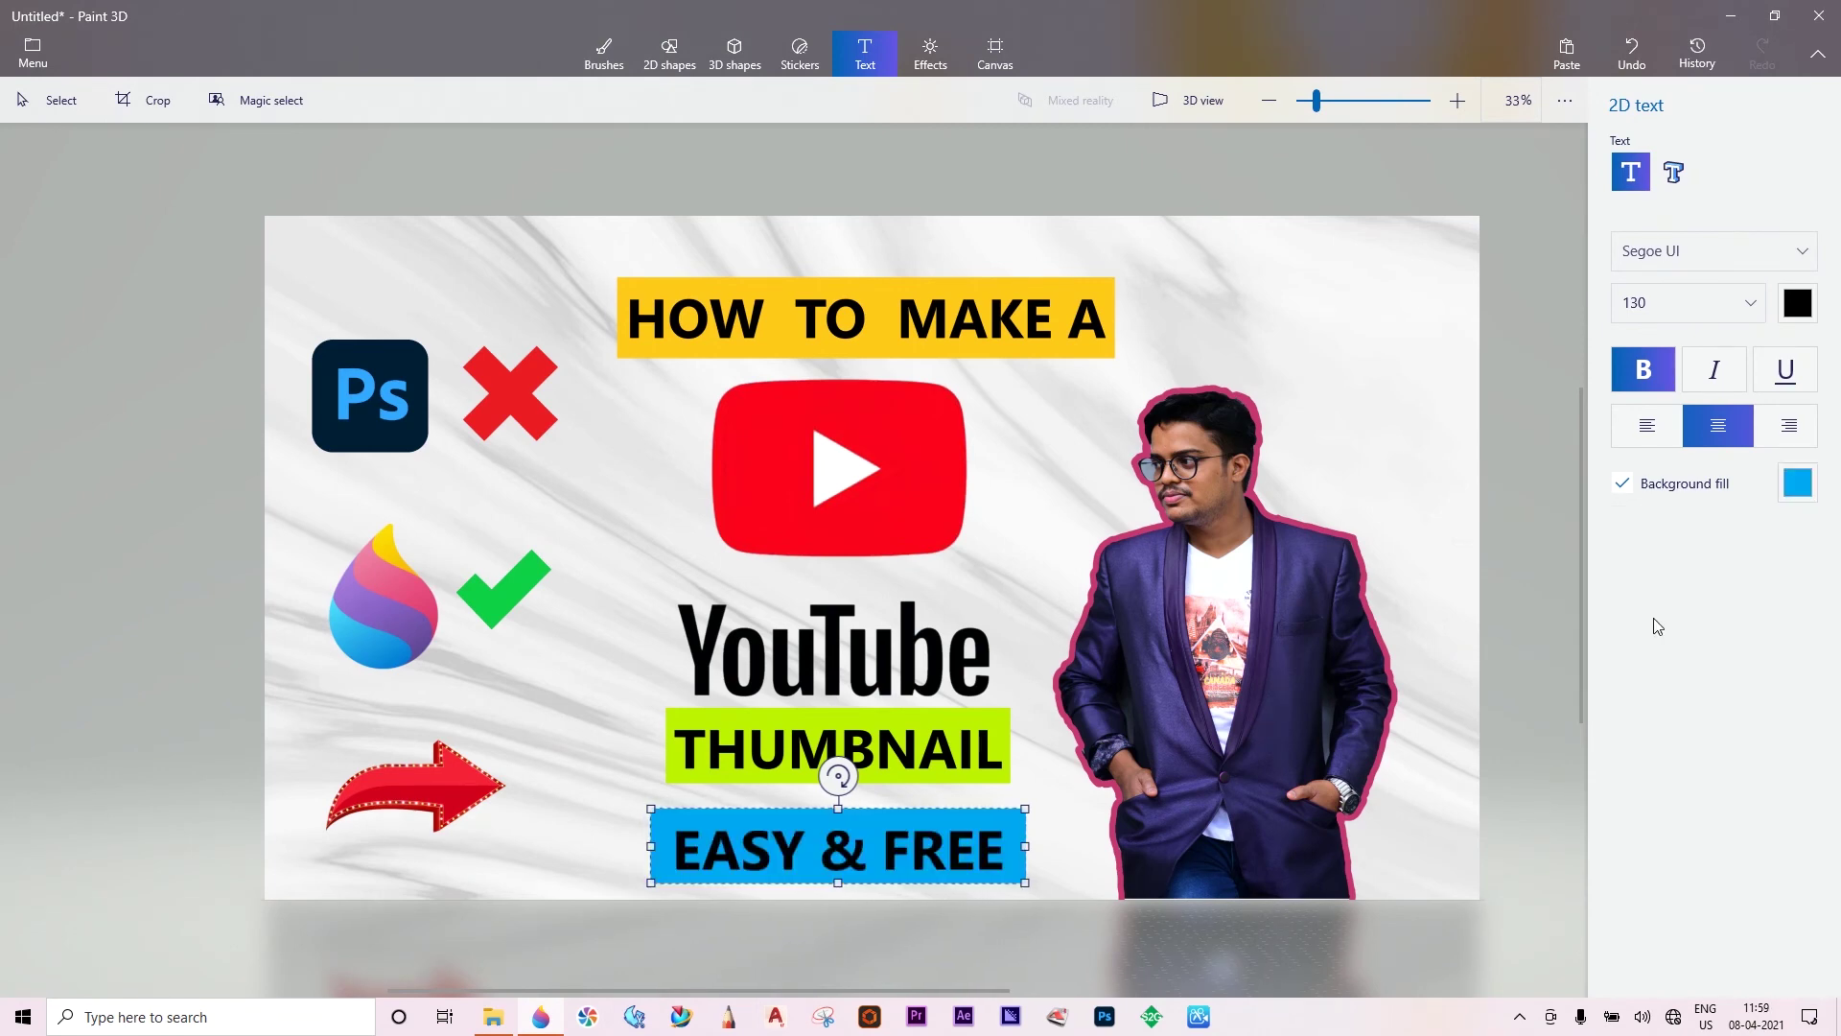
left_click(1112, 395)
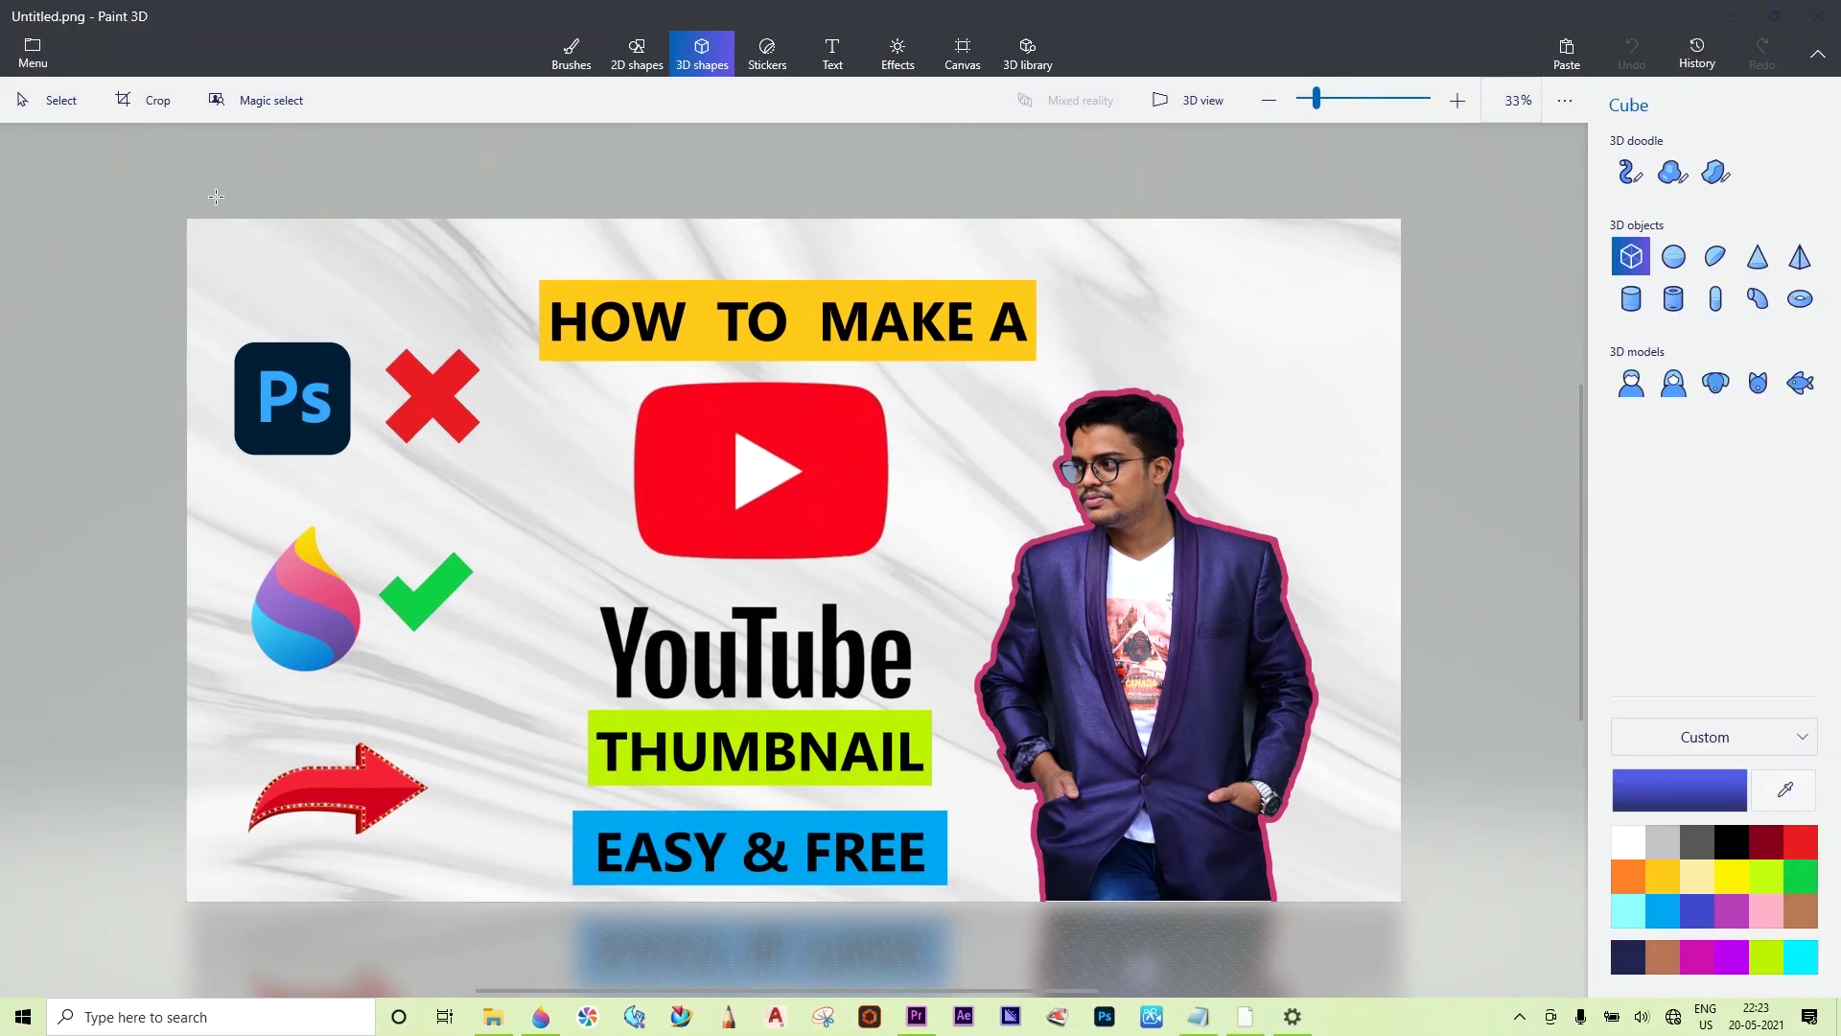
Save a copy of the thumbnail as a JPEG image named 'thumbnail'.
left_click(34, 54)
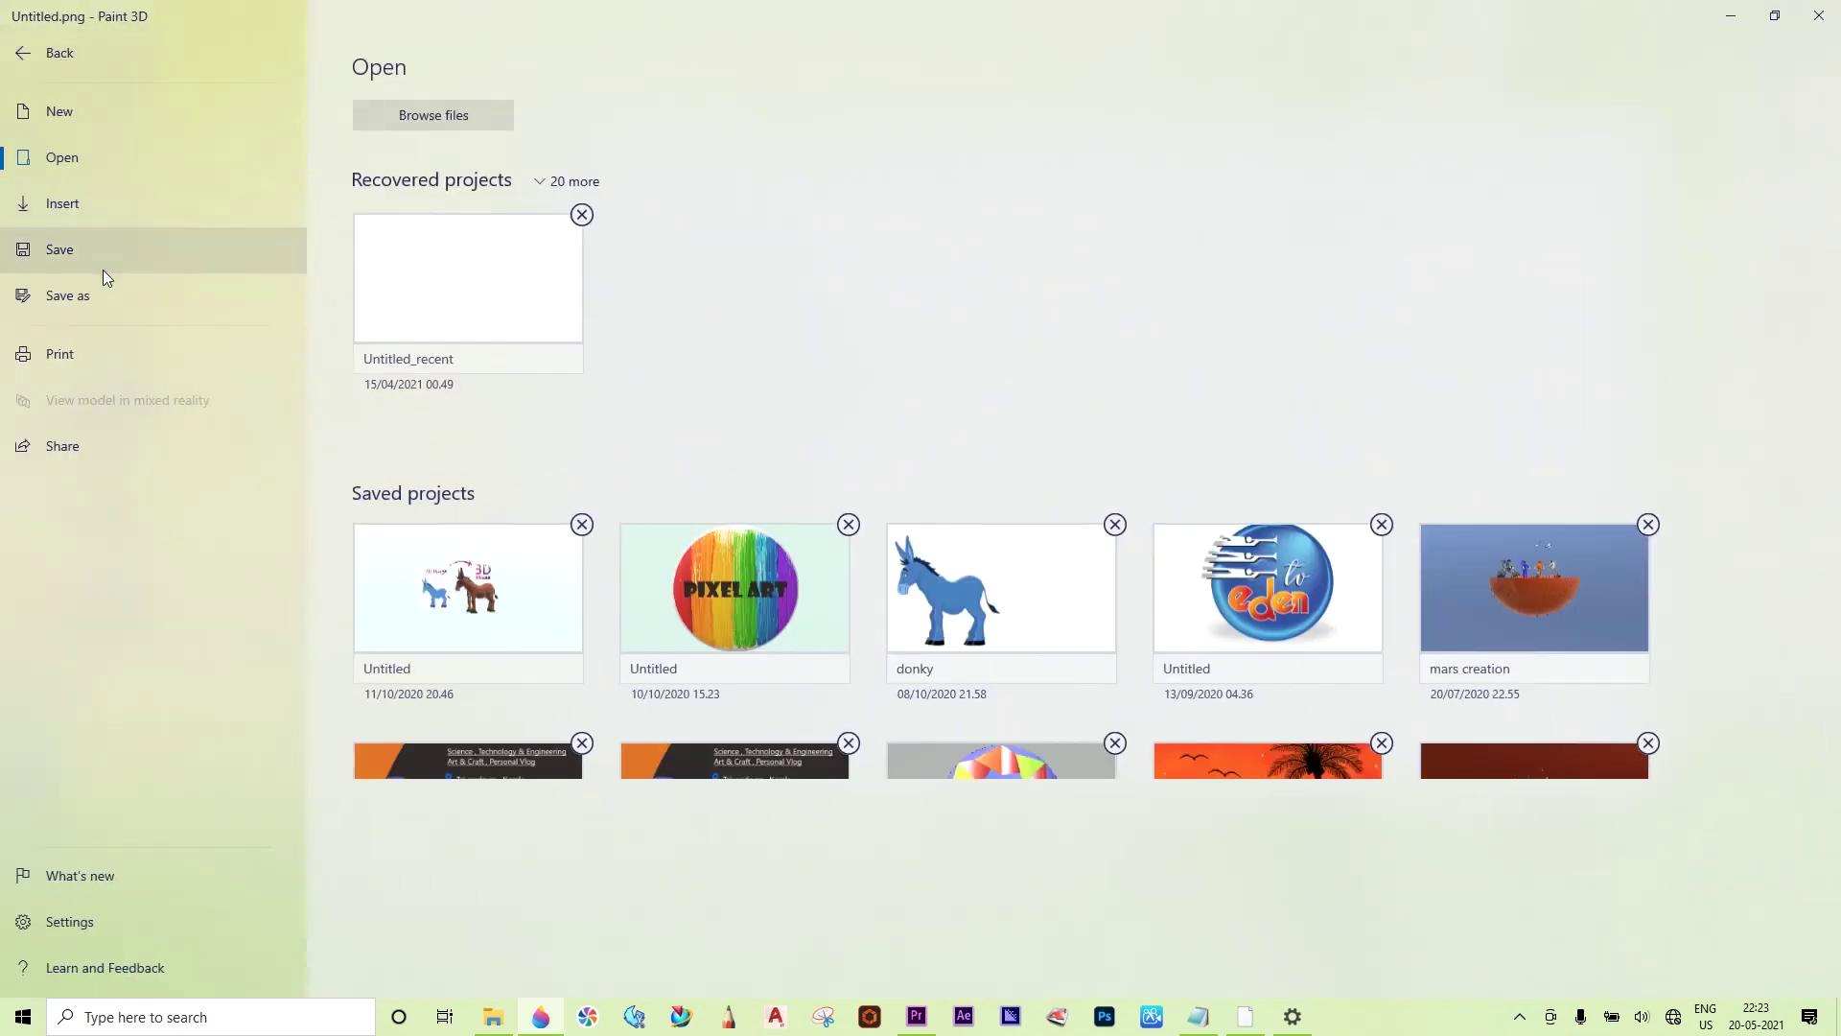
left_click(103, 296)
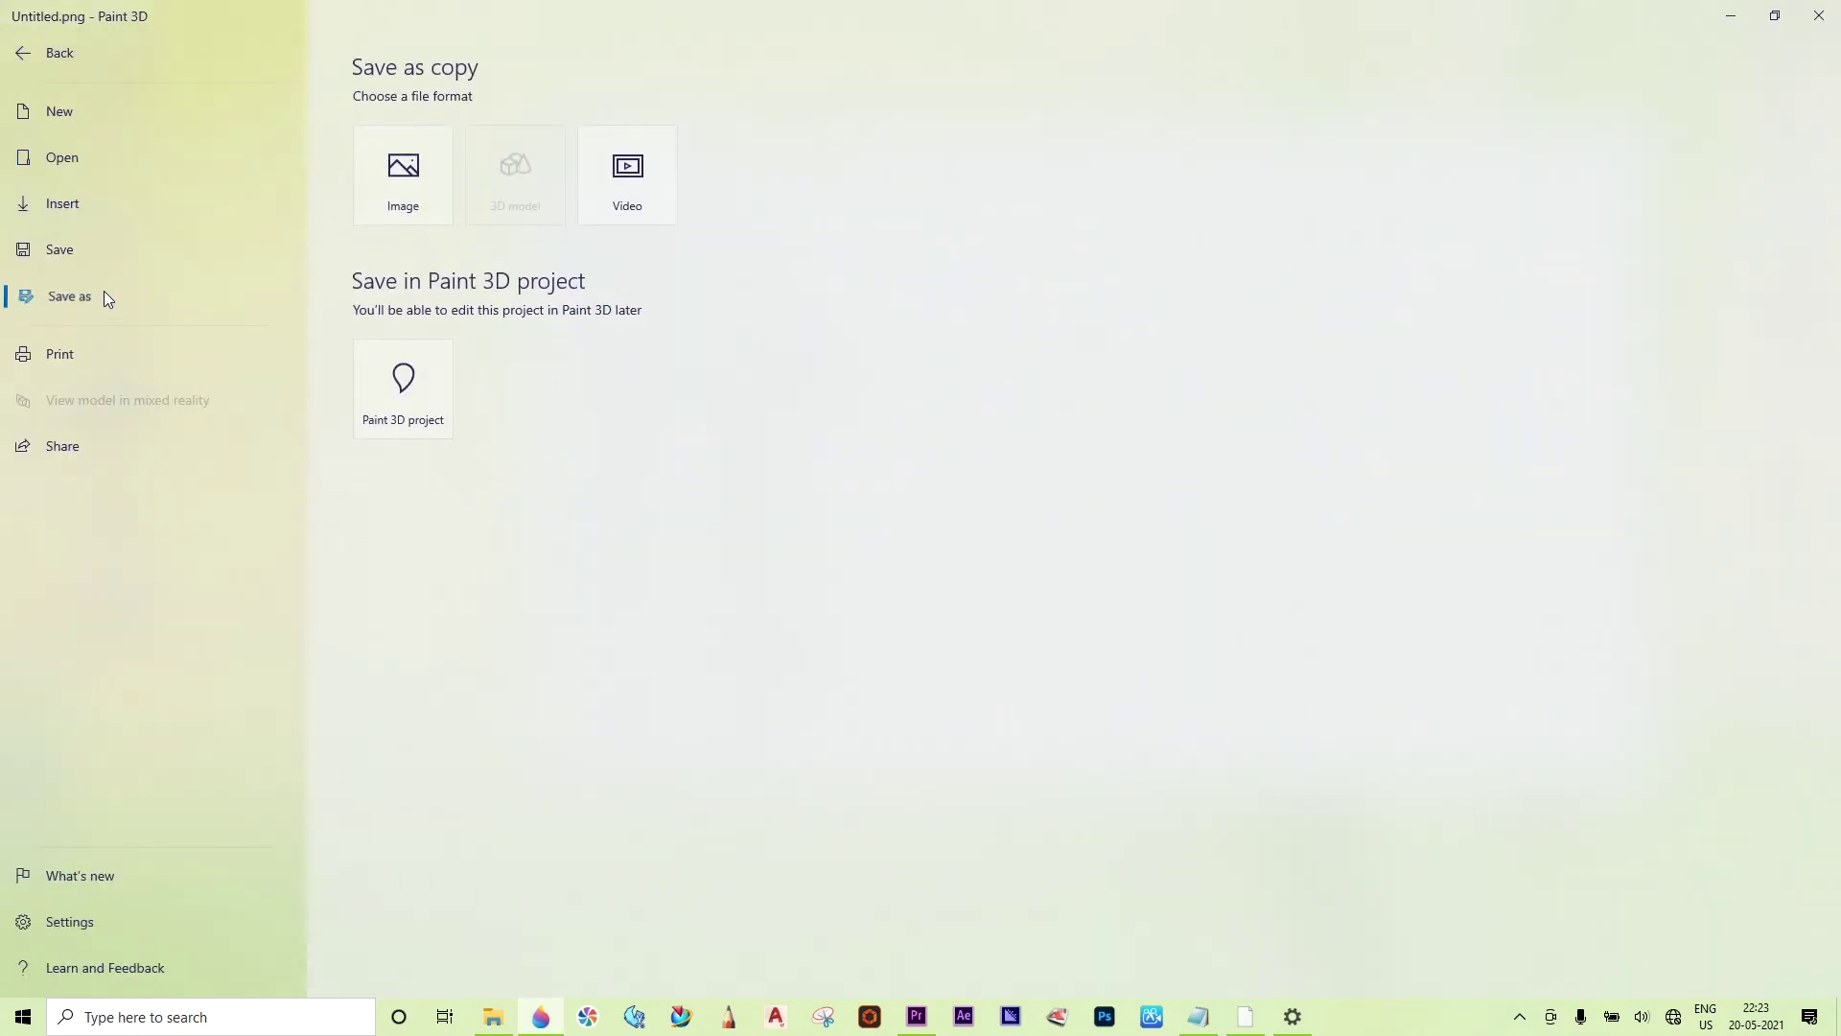
left_click(435, 198)
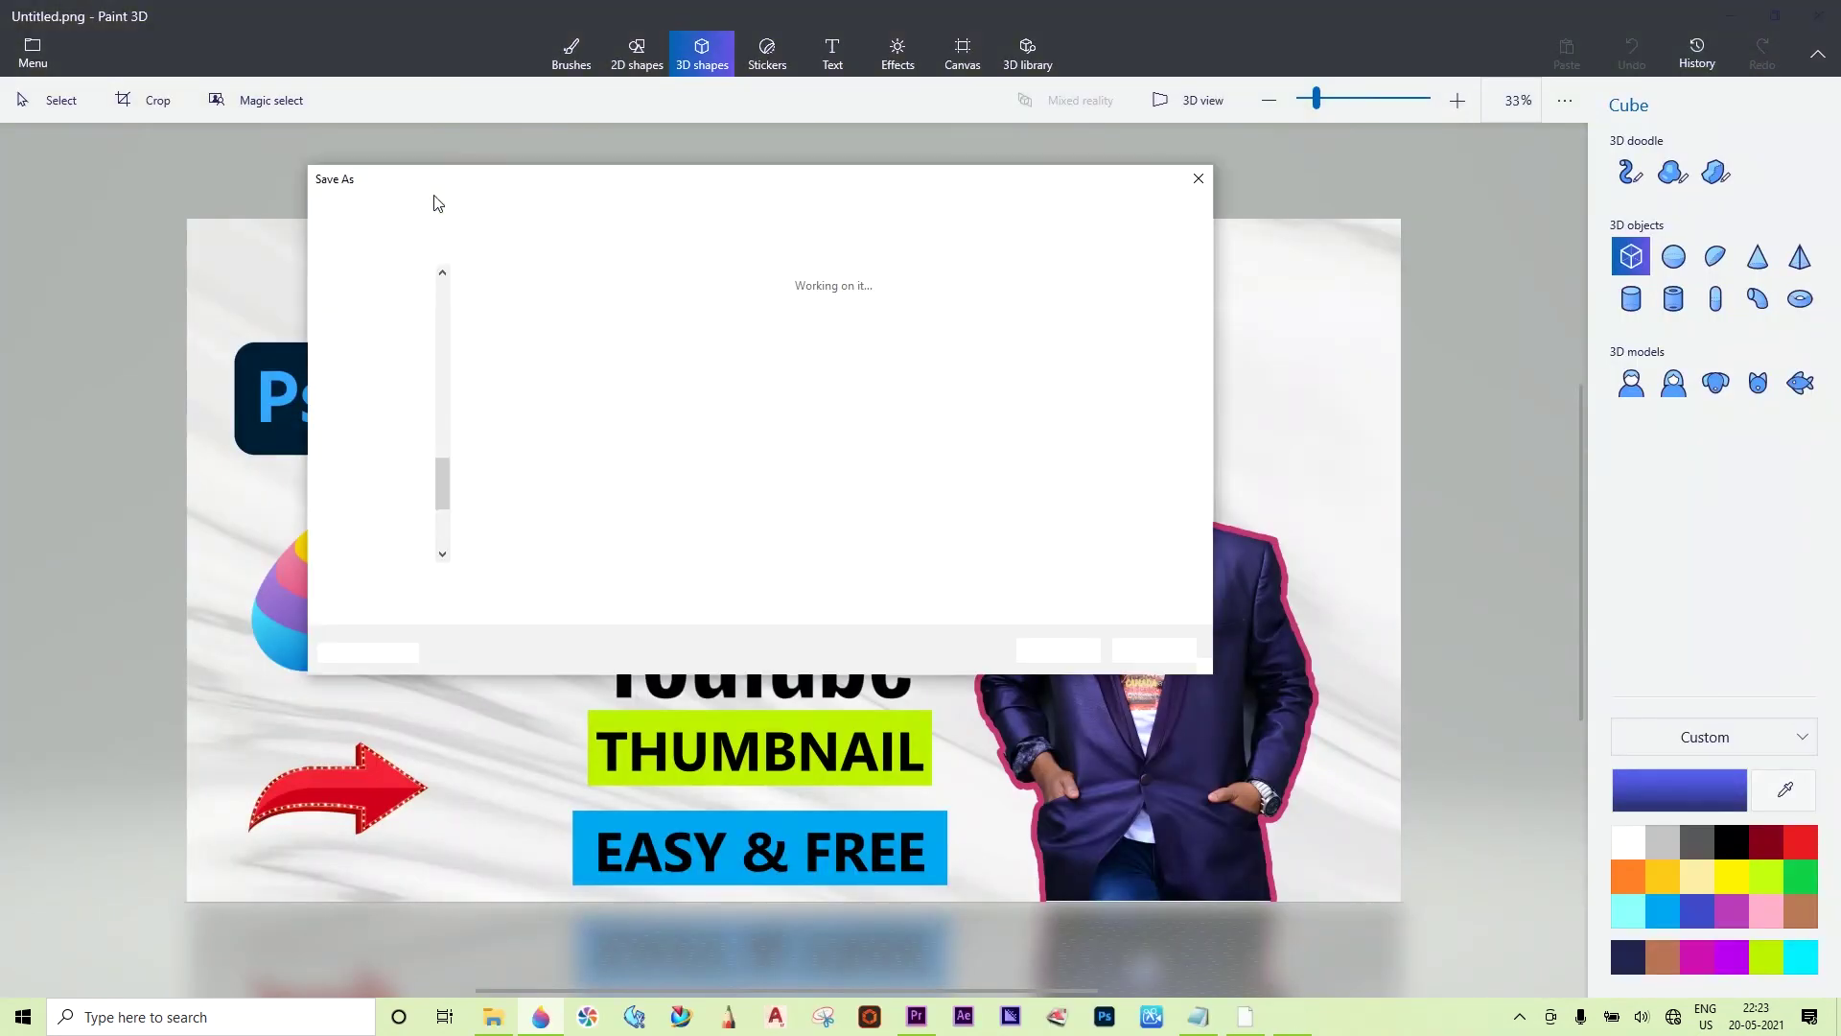
type("thumbnail")
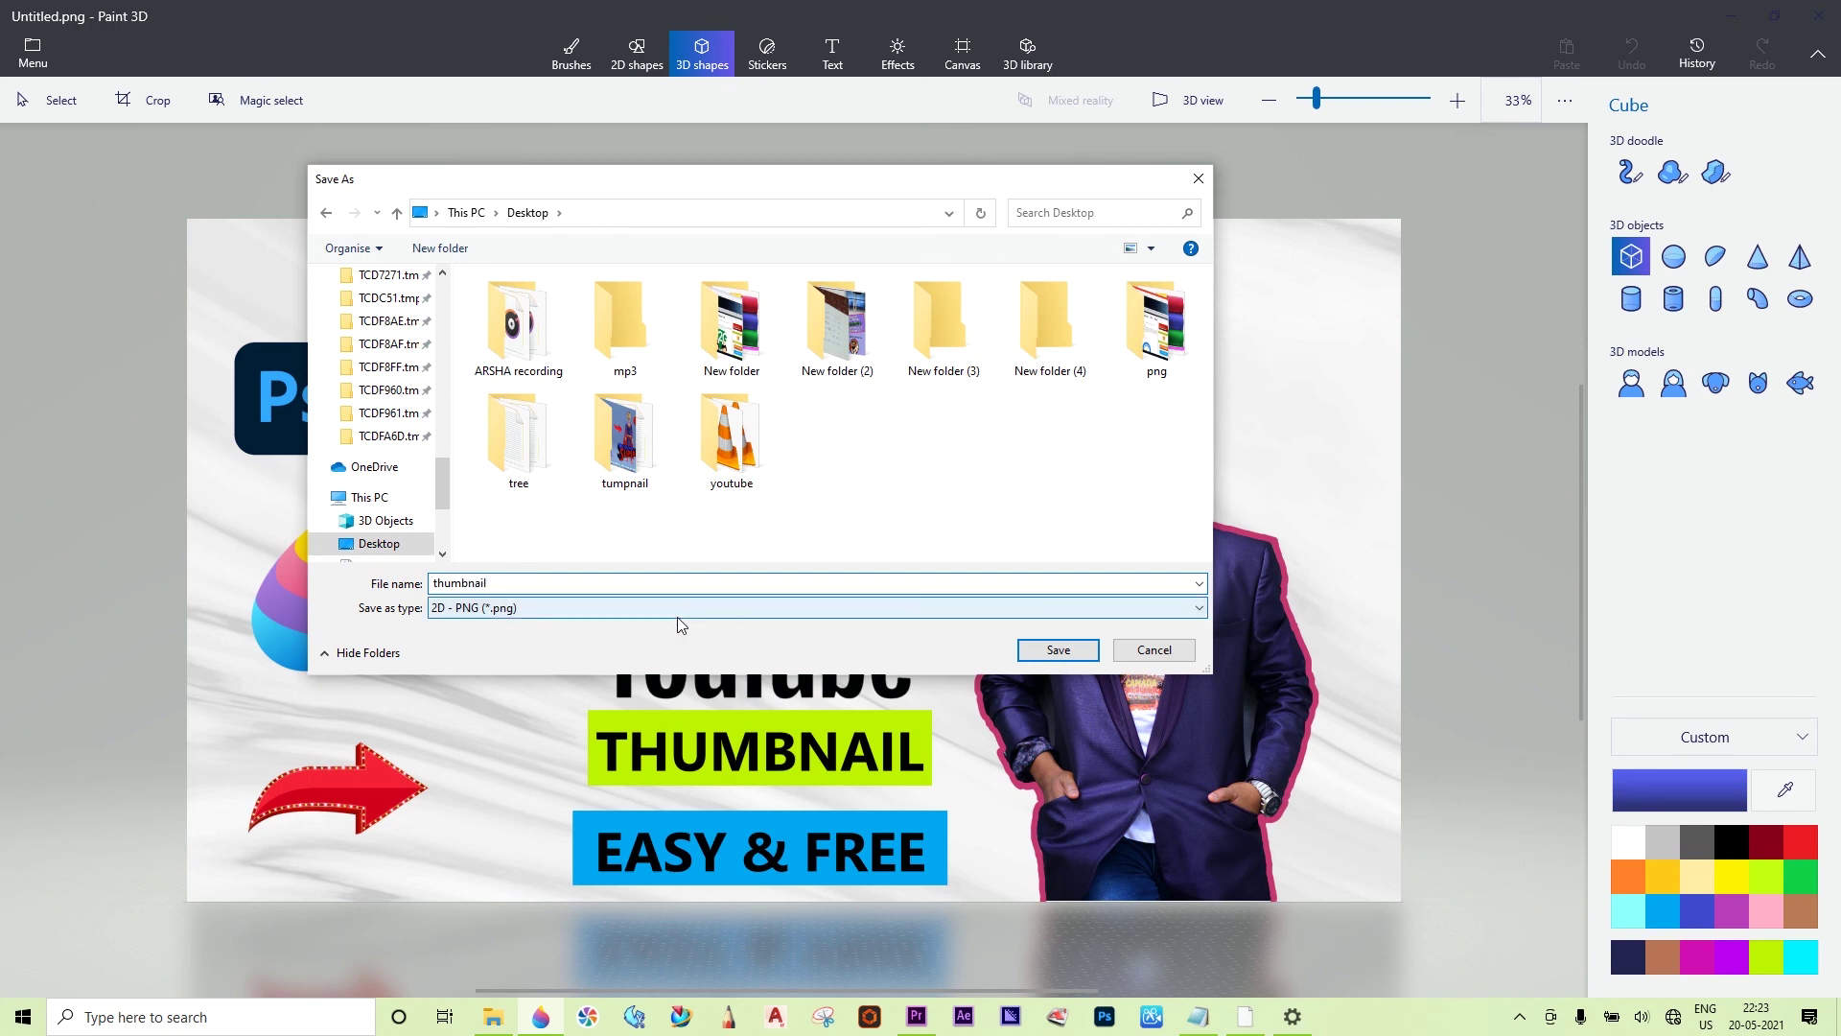
left_click(677, 608)
left_click(570, 643)
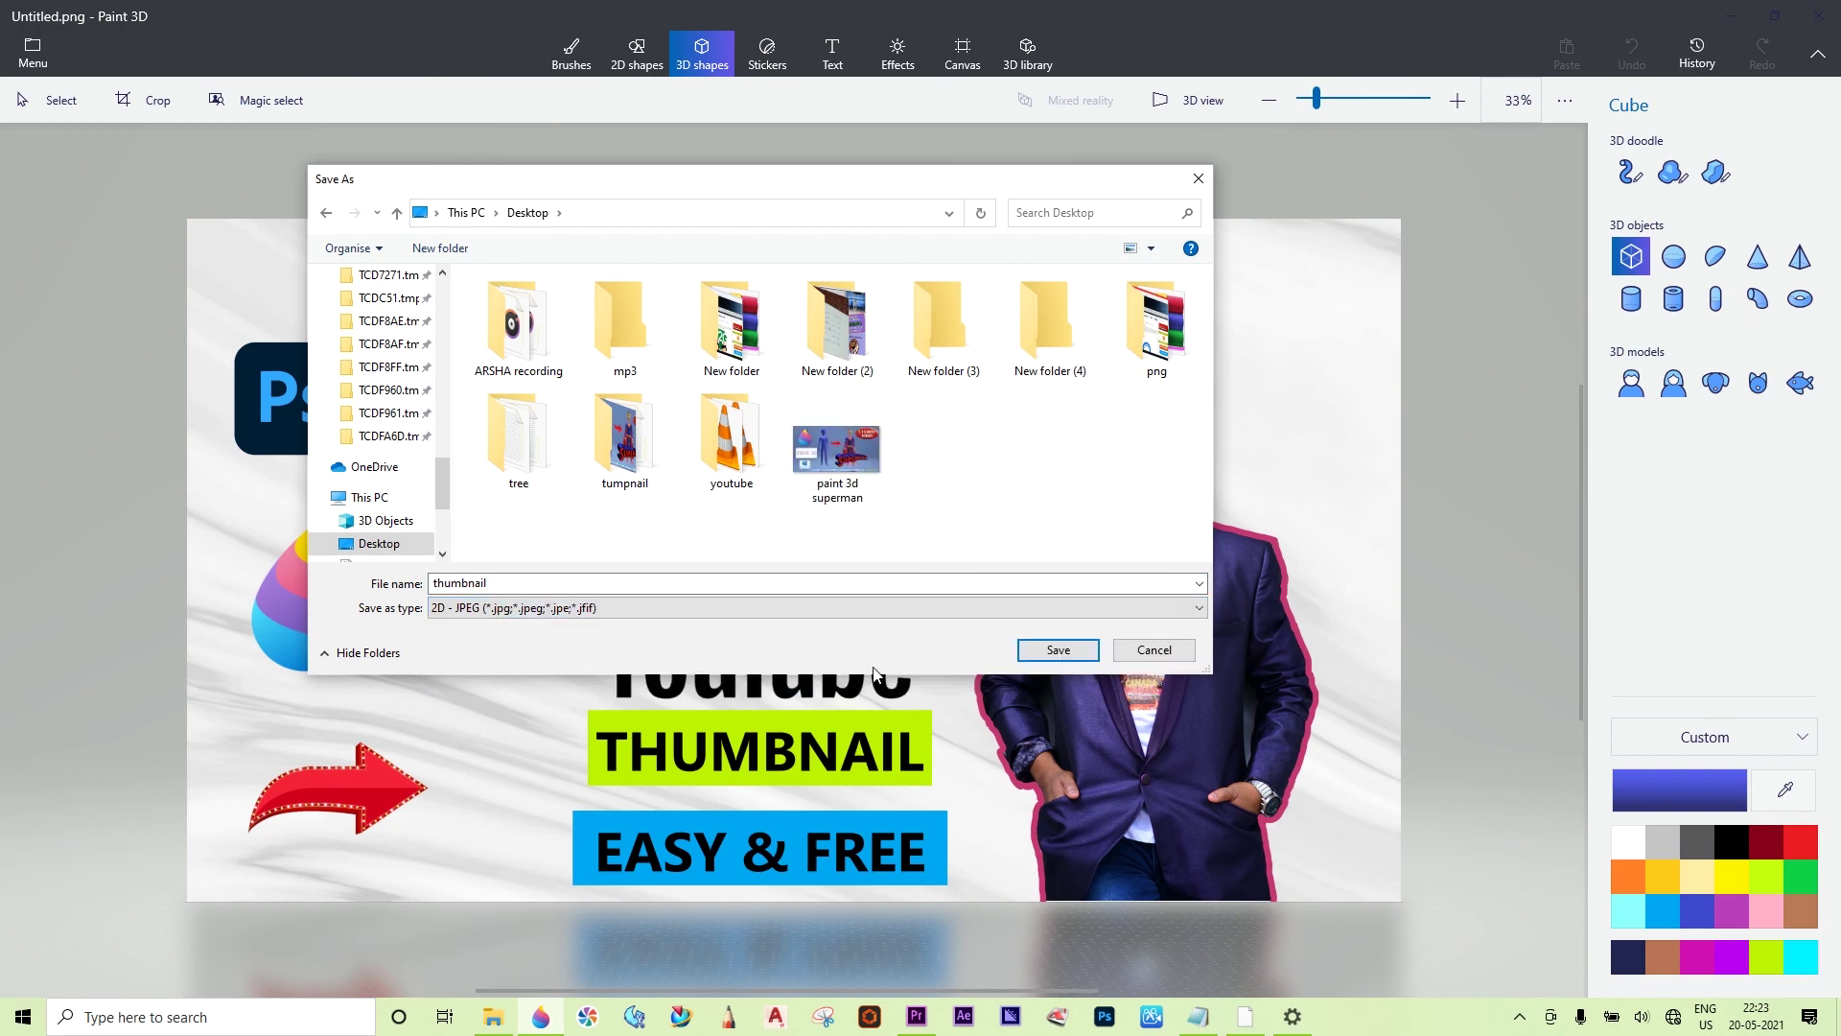
left_click(1054, 647)
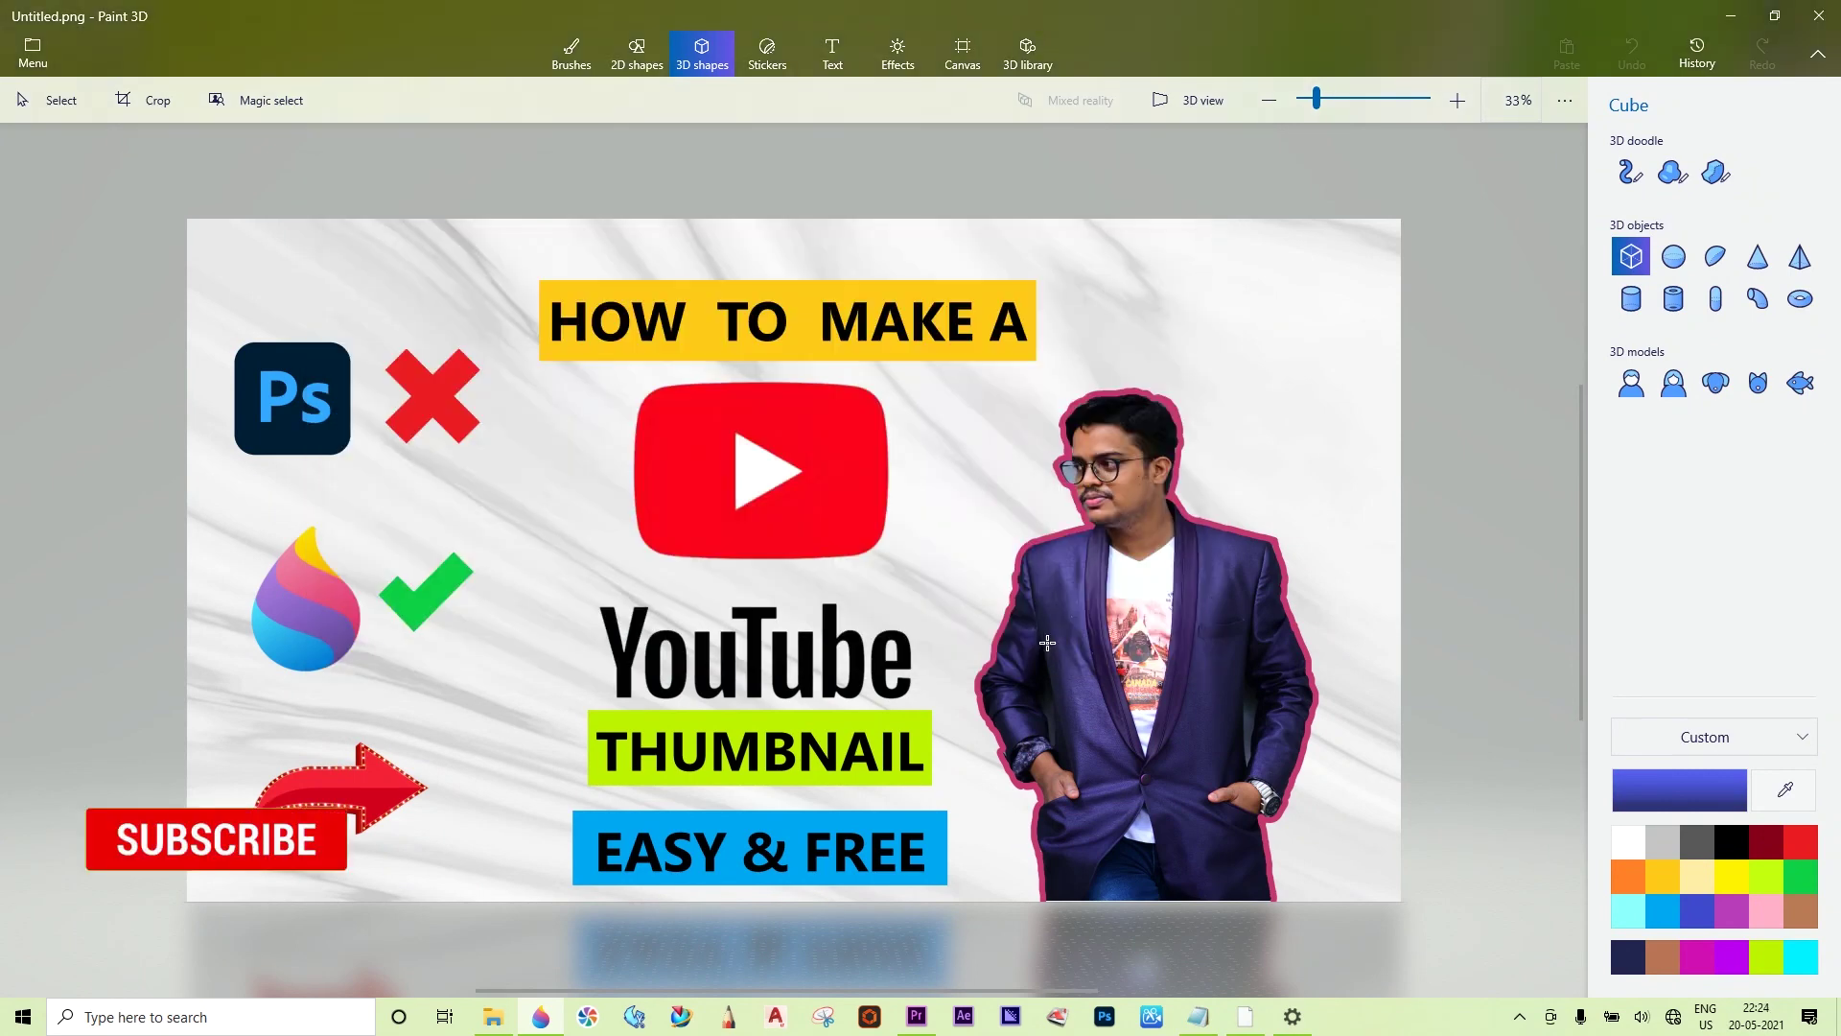
Save the finished thumbnail with Ctrl+S to the Desktop 'tumpnail' folder.
key("ctrl+s")
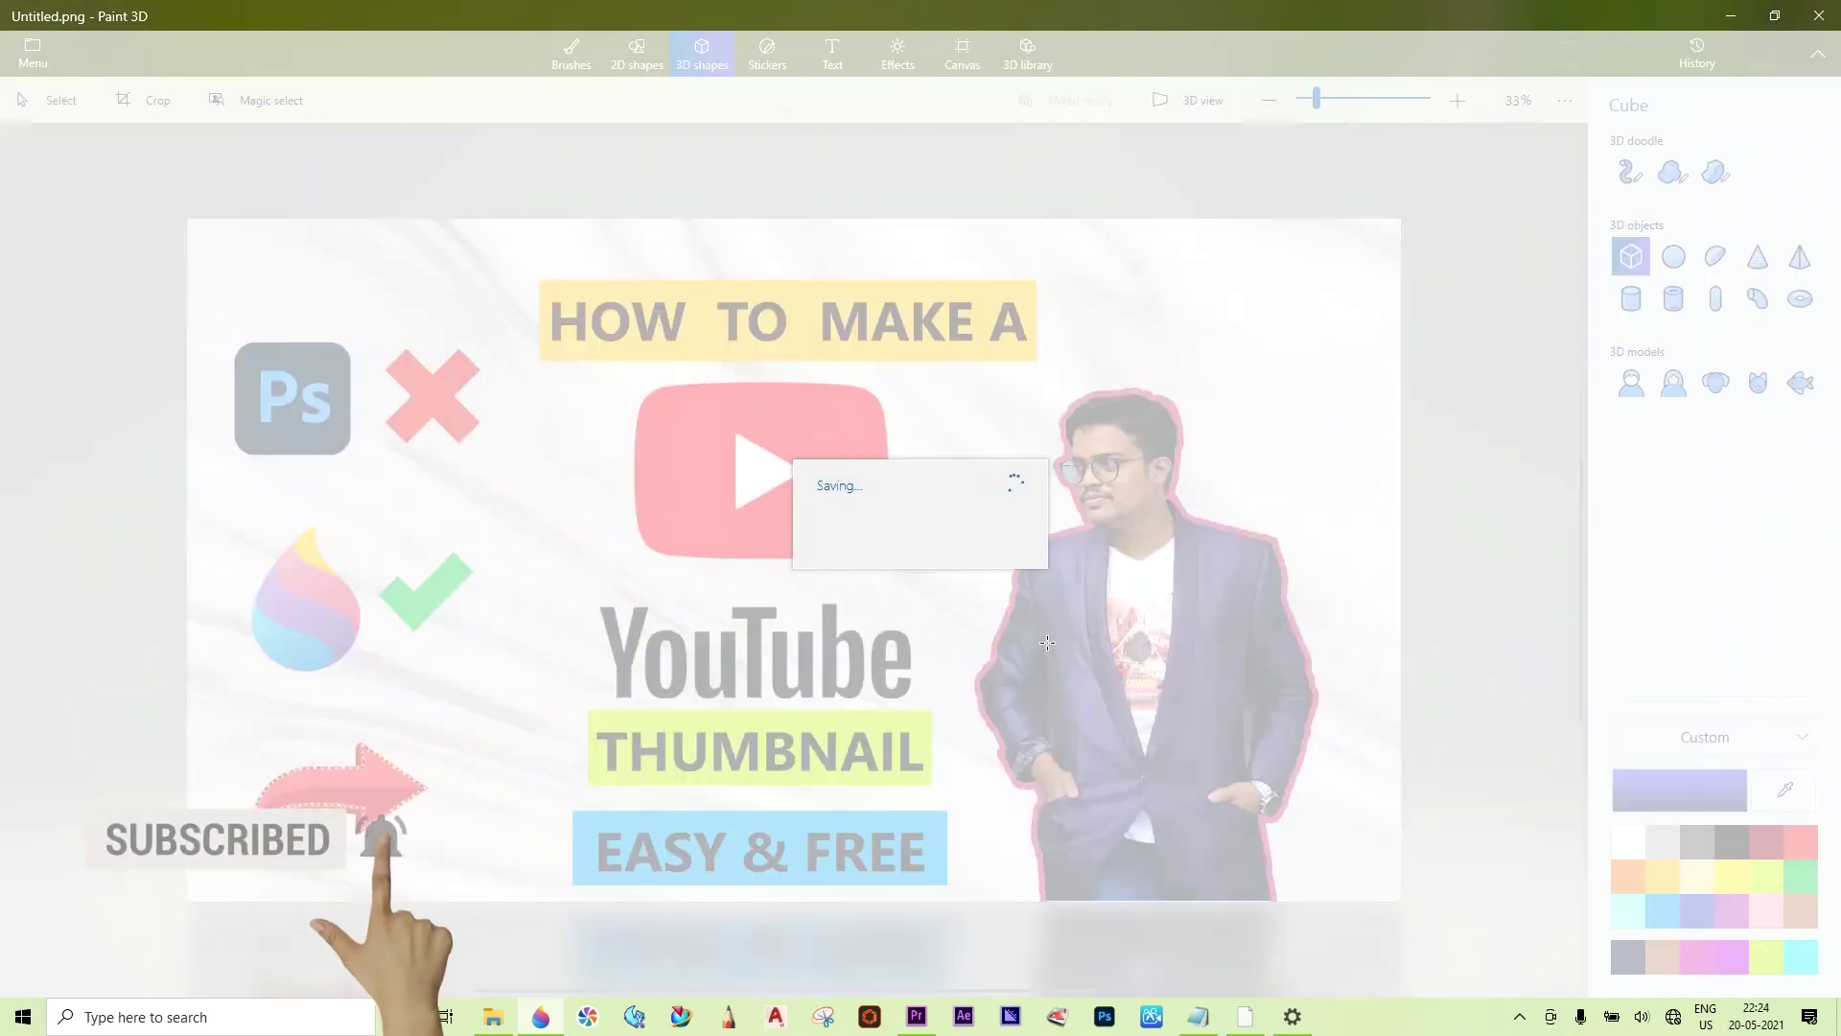